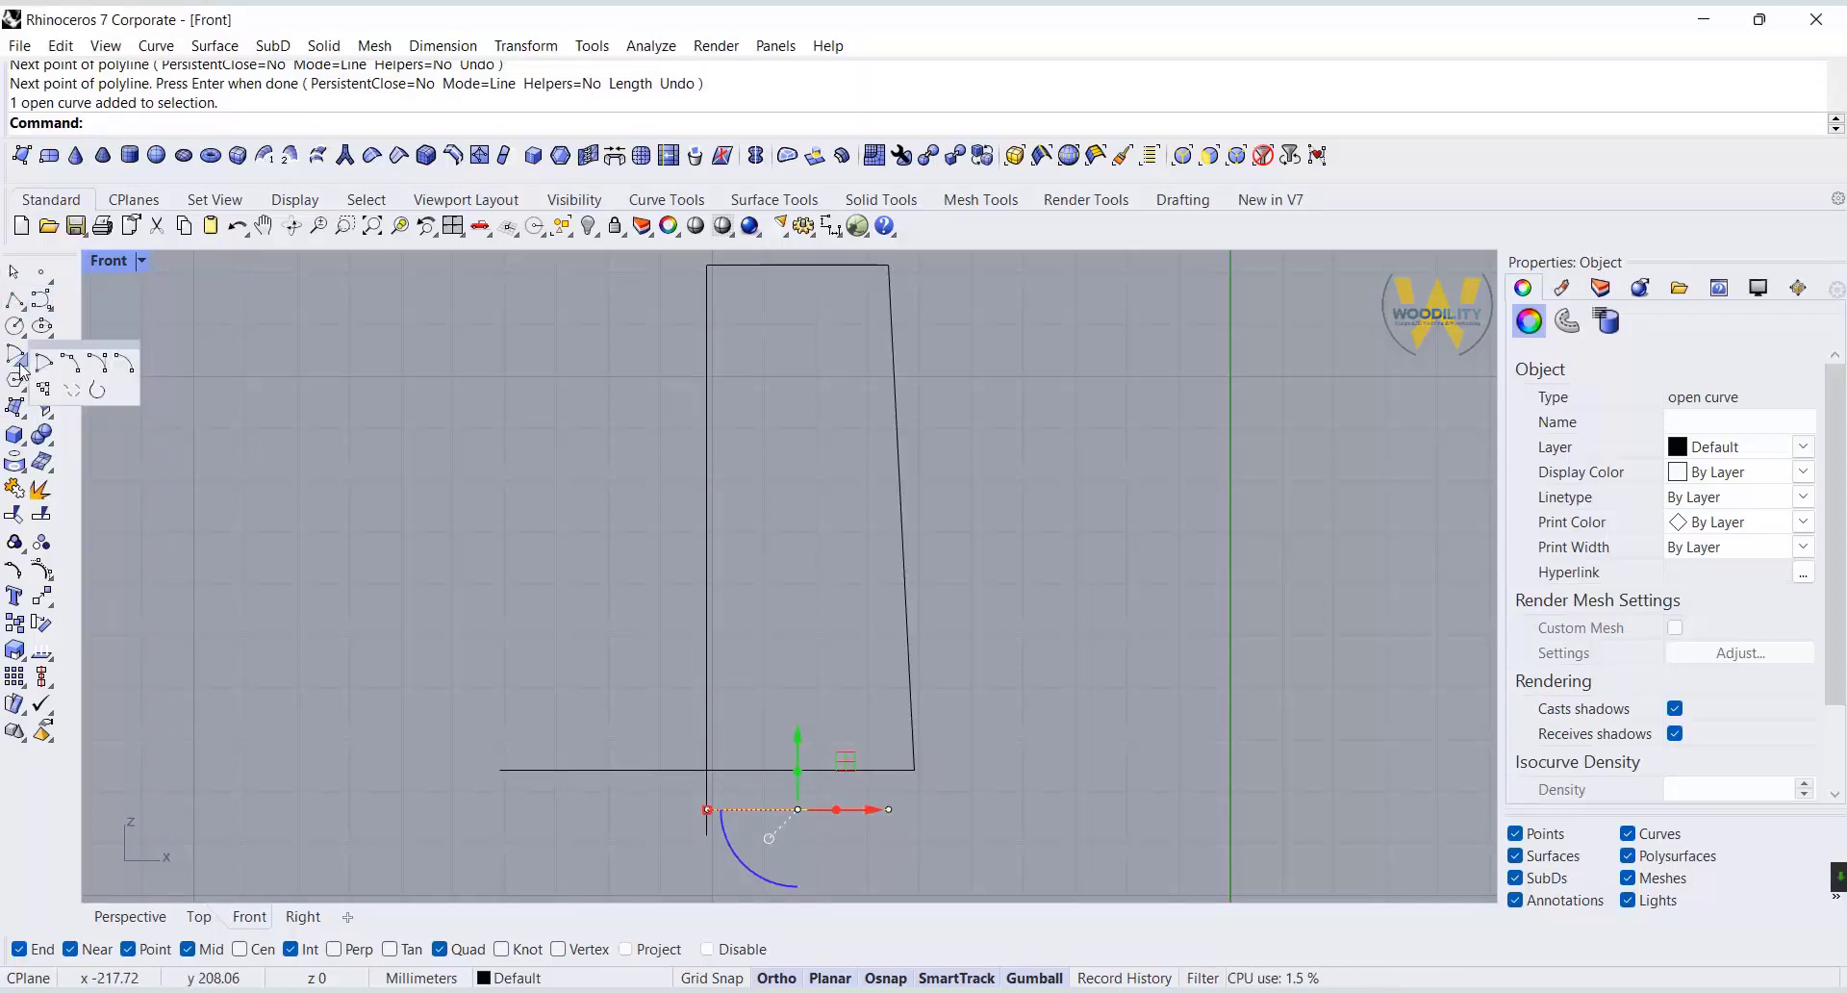
Draw an interpolated curve bowing inward from the body's lower outer corner to the outer end of the short base line.
click(49, 306)
click(97, 311)
click(915, 771)
scroll(901, 789, up, 8)
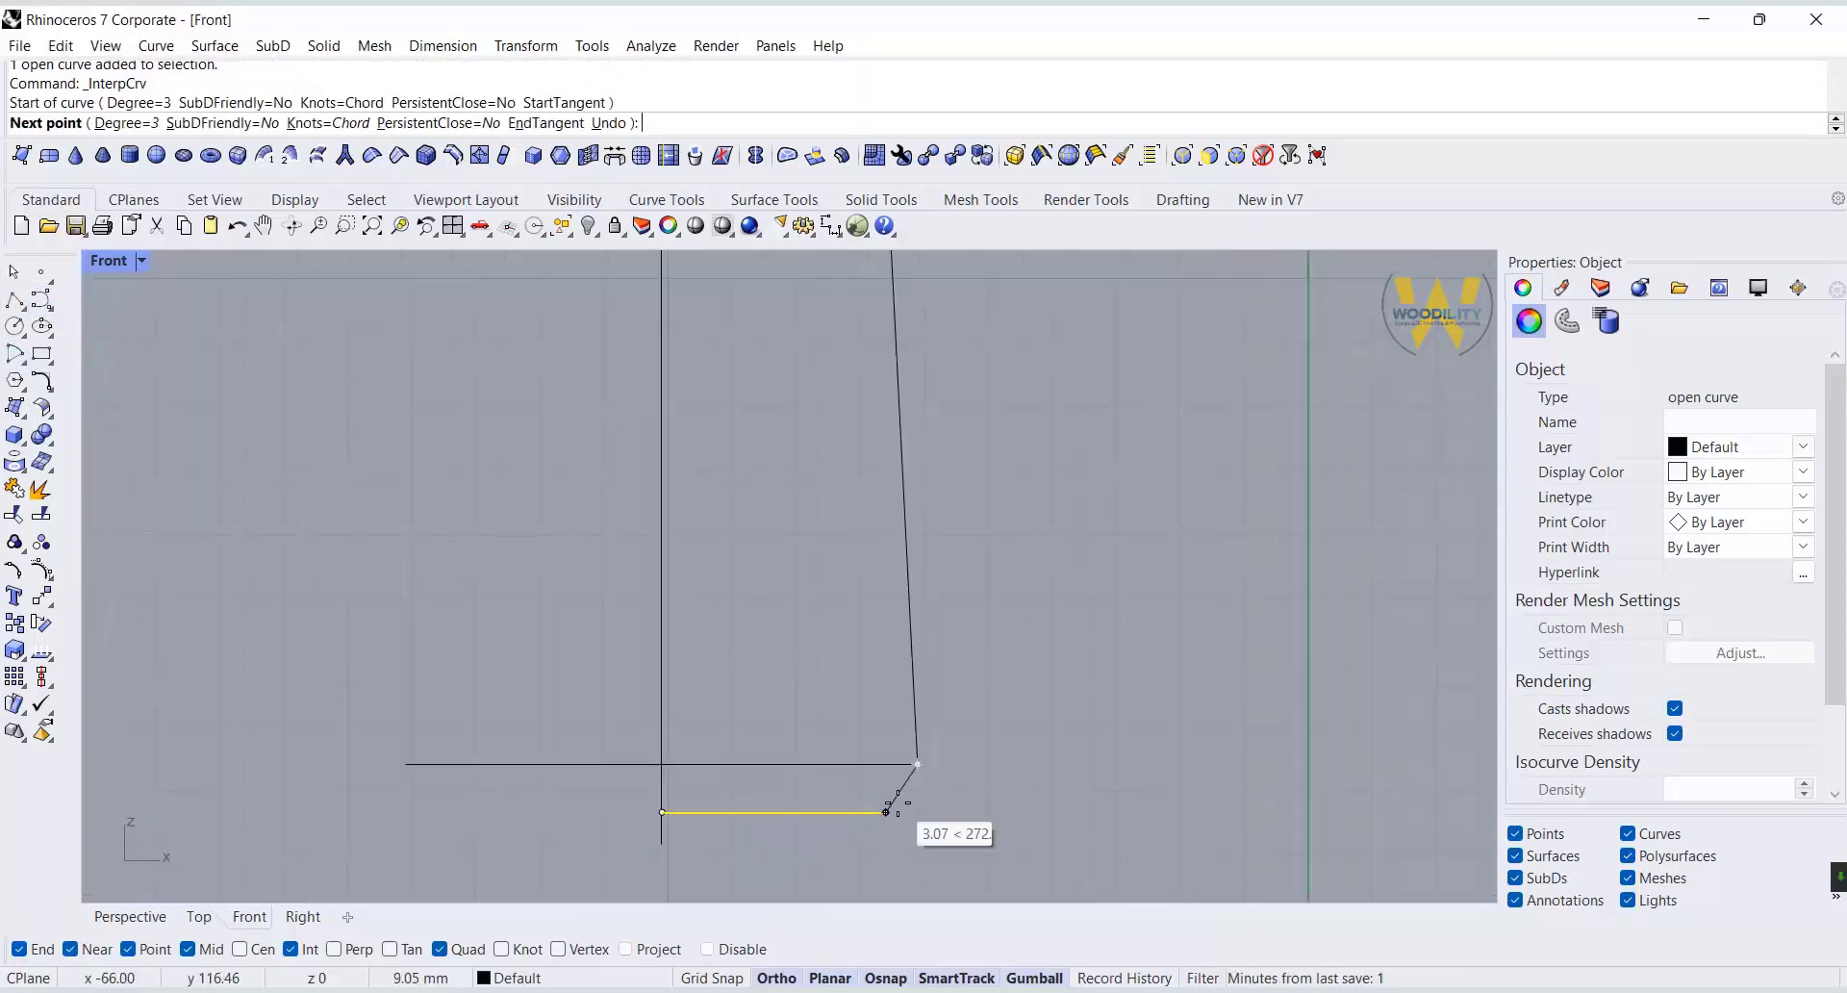
scroll(901, 789, up, 4)
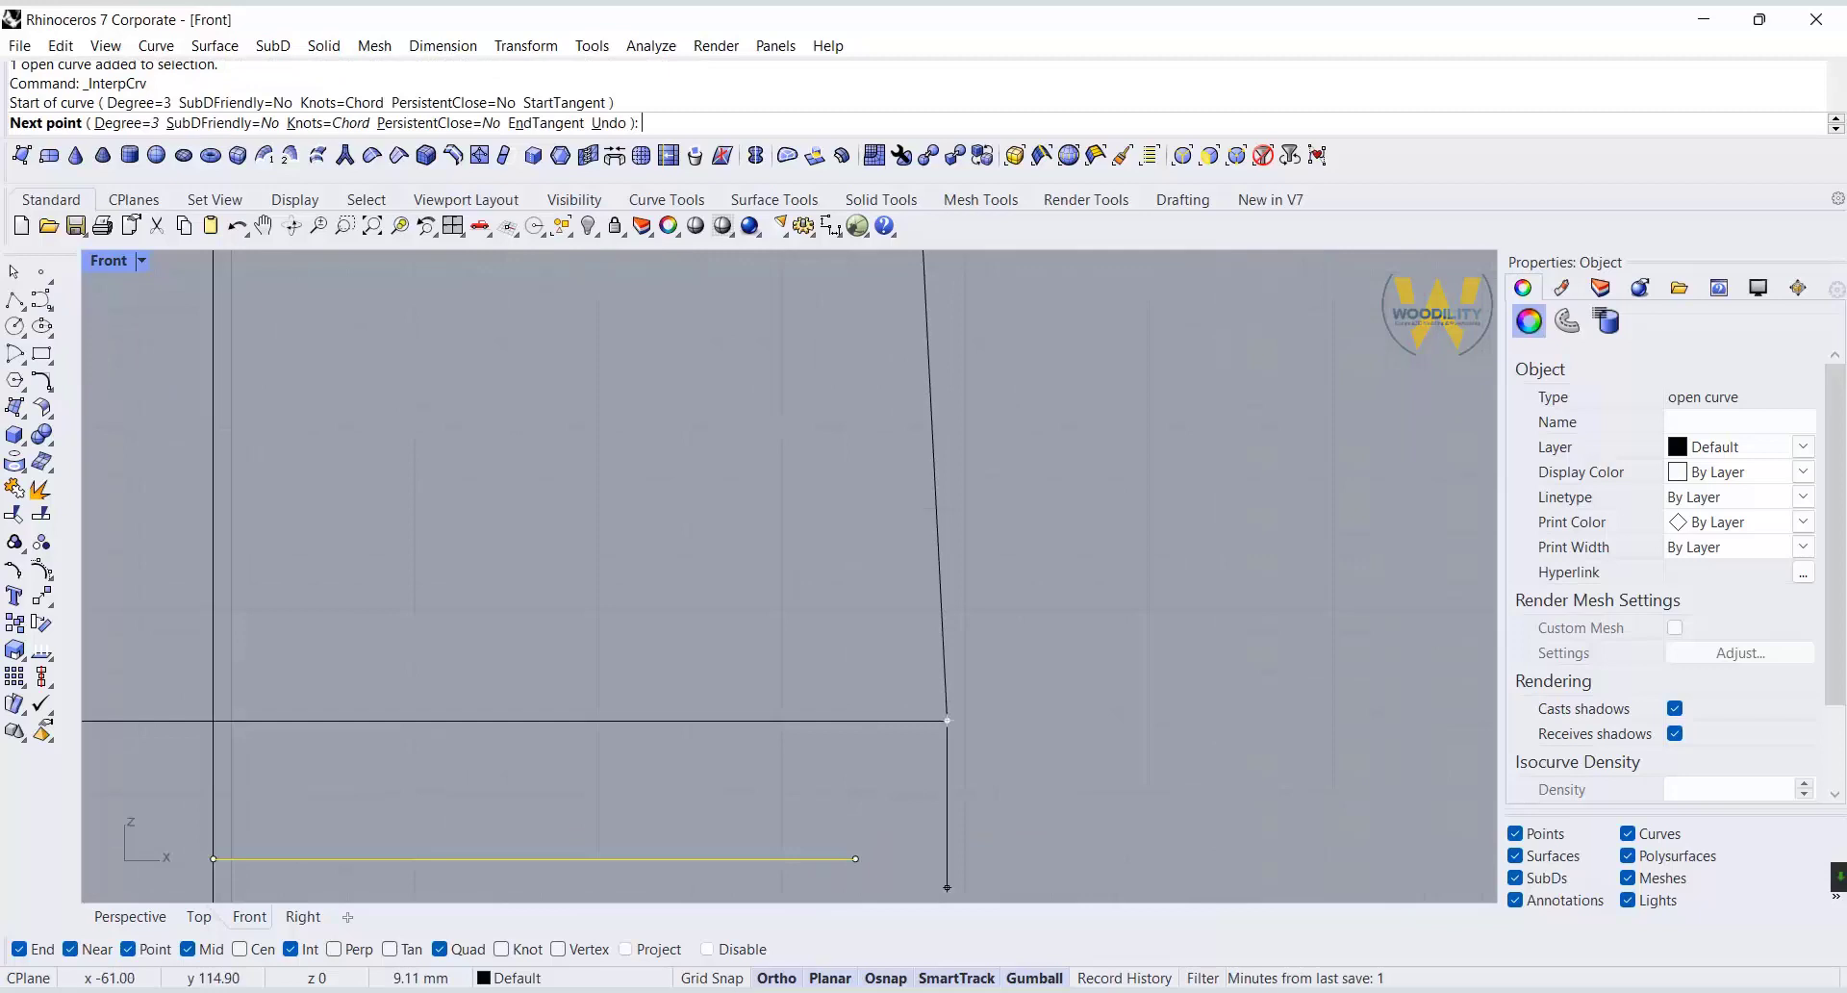
click(887, 781)
click(856, 859)
key(Return)
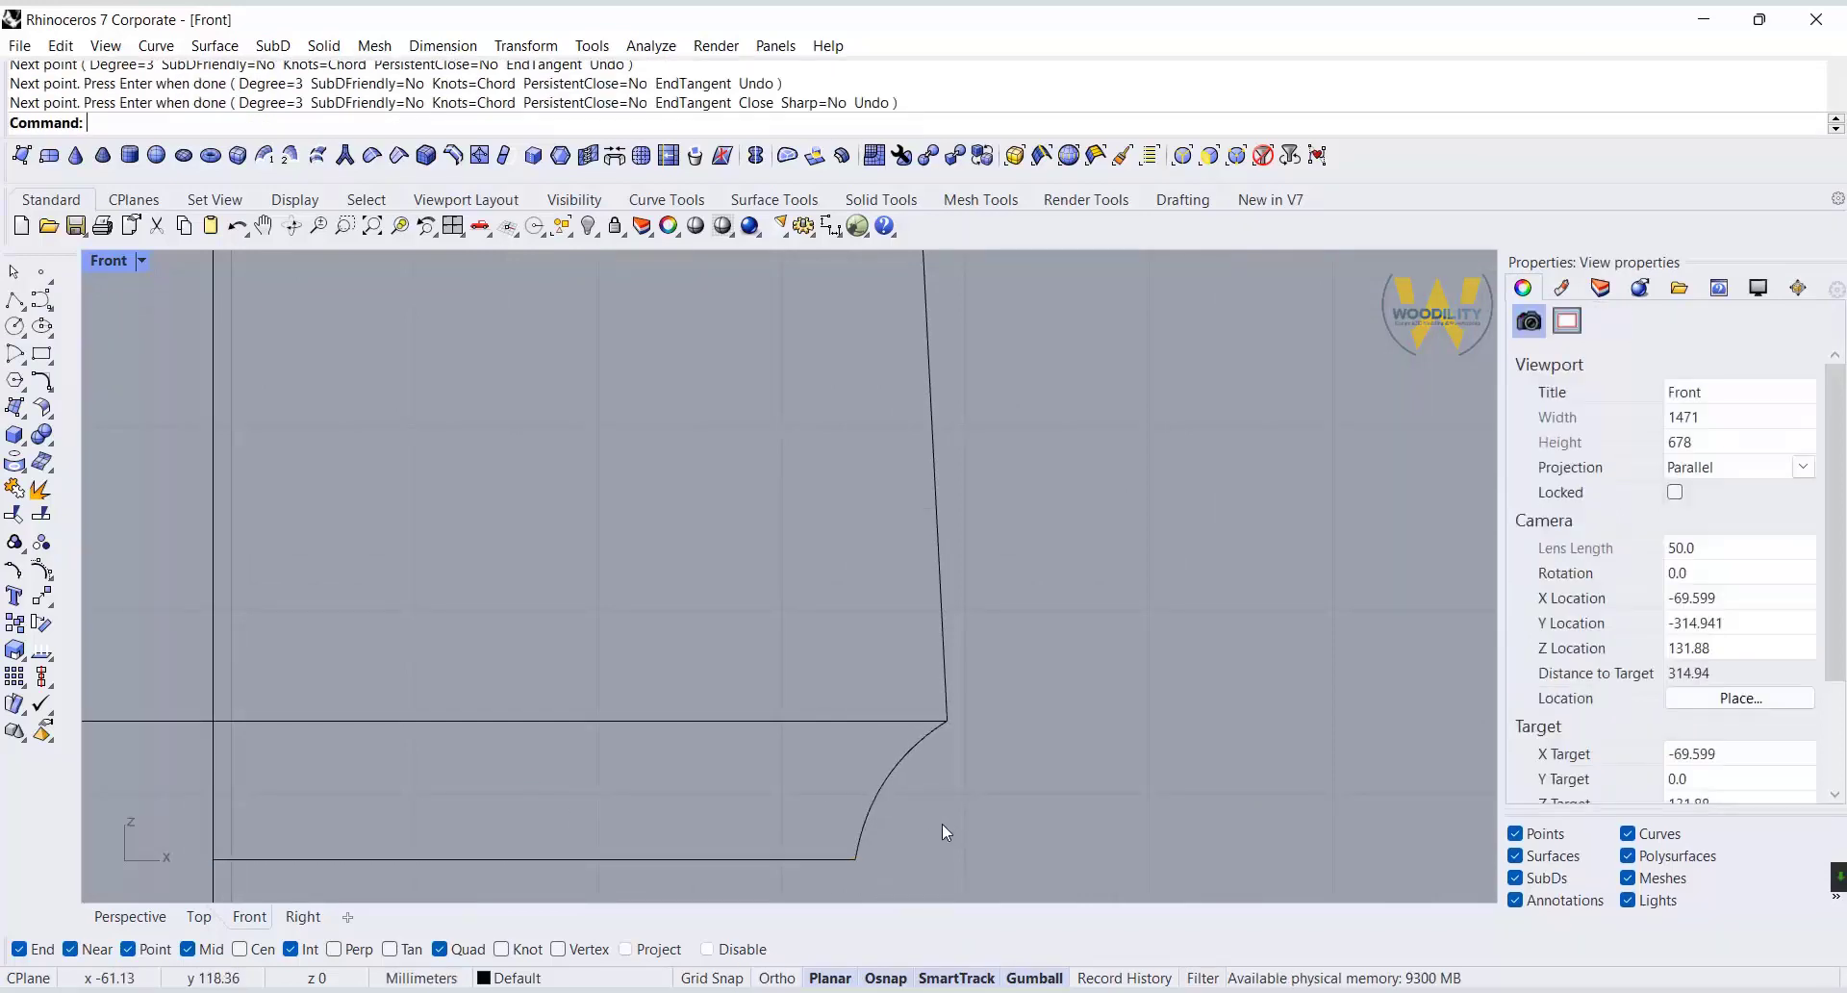
Trim off the part of the horizontal base line that extends beyond the profile's long vertical line.
scroll(941, 824, down, 6)
click(556, 755)
click(15, 516)
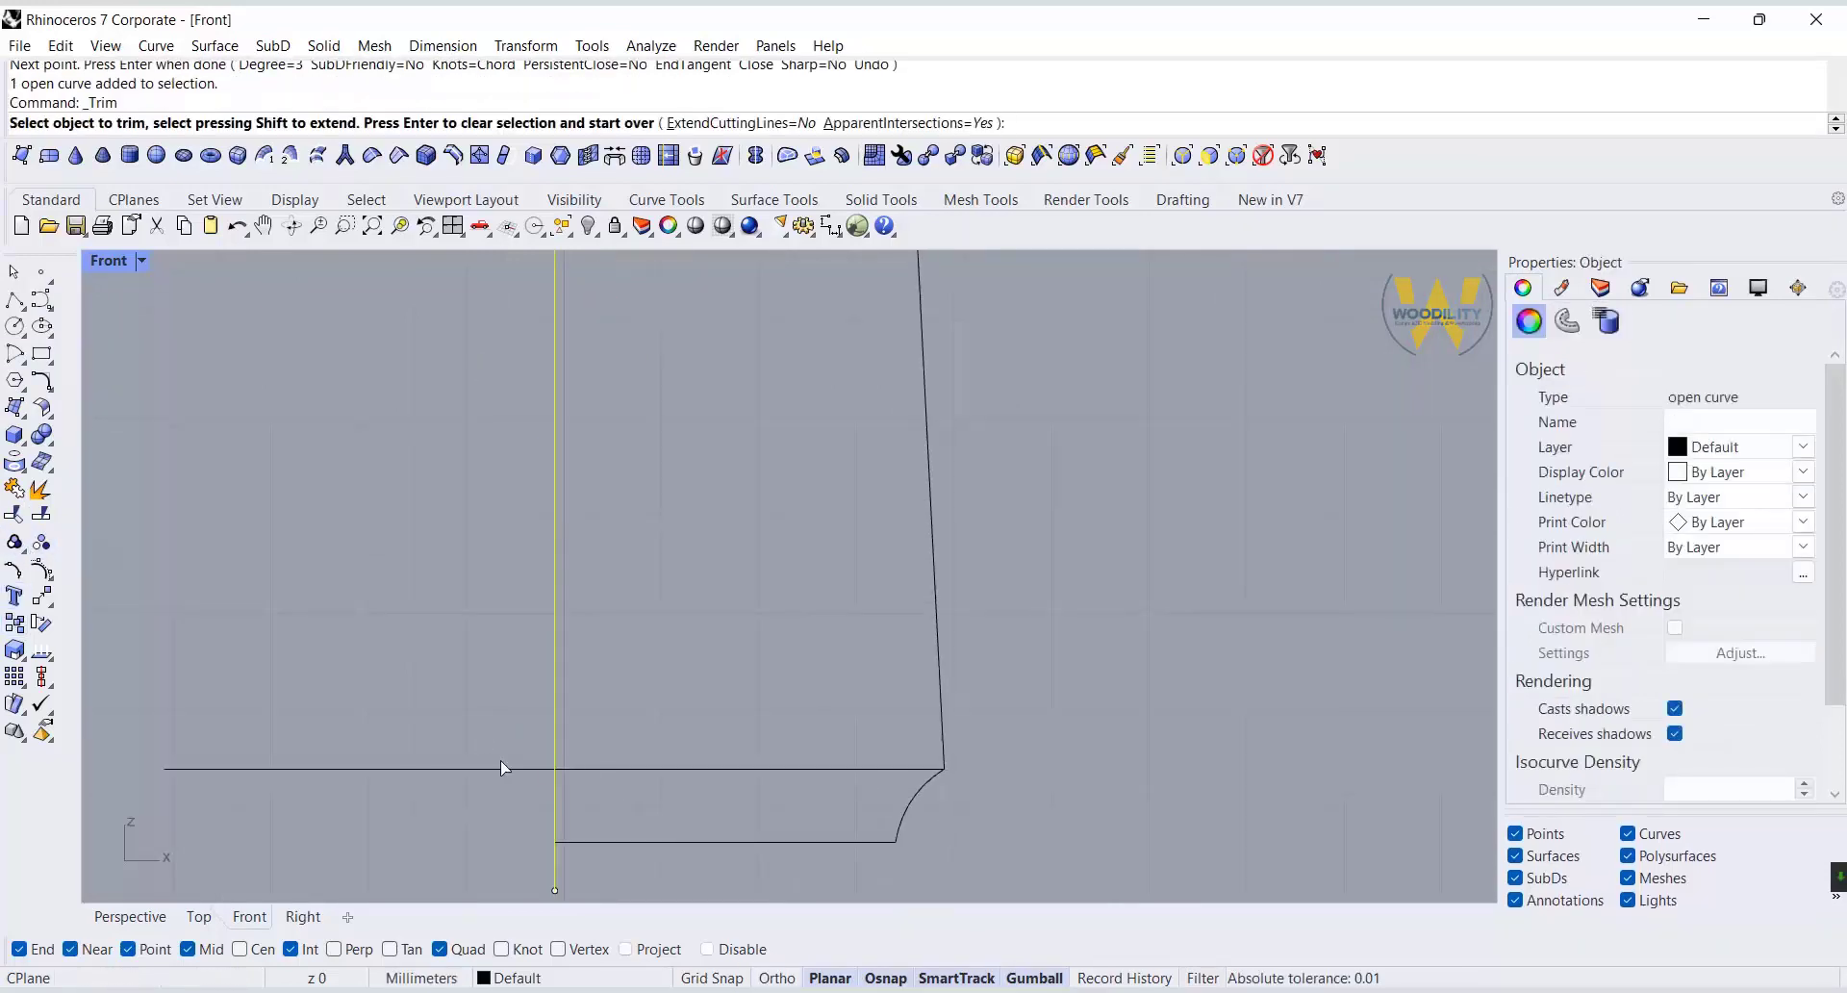
click(507, 768)
scroll(894, 792, down, 4)
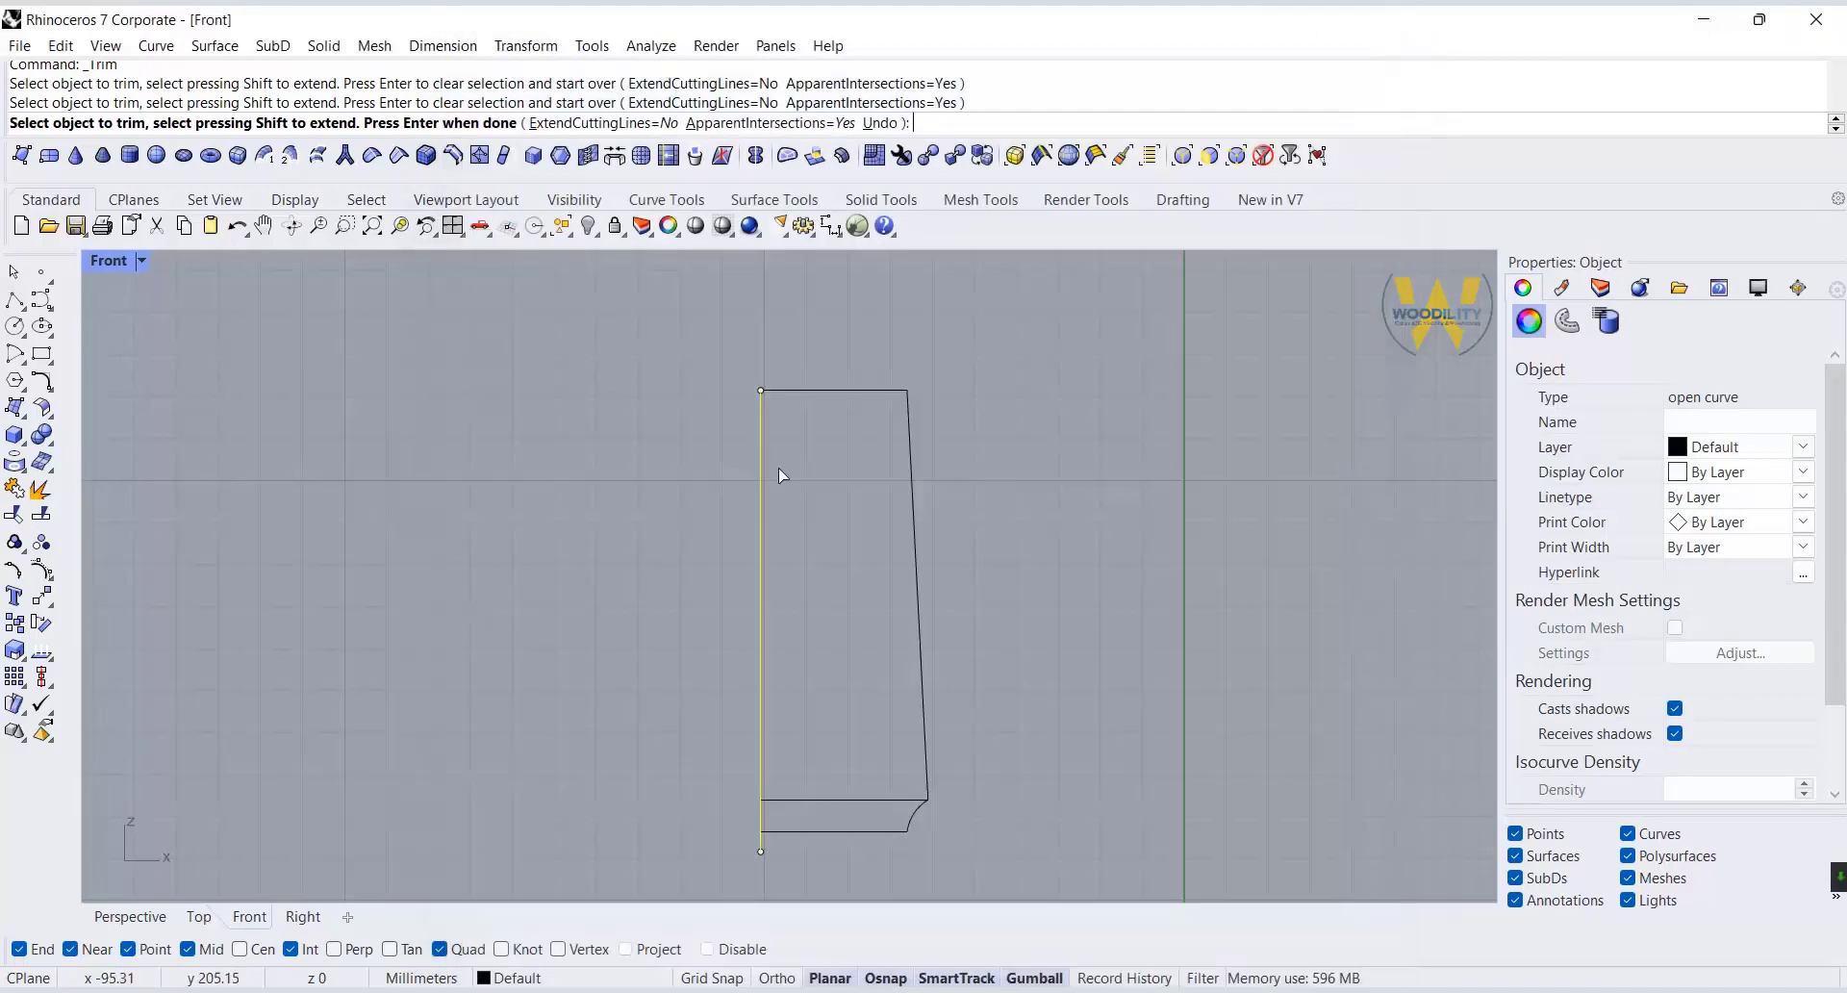
click(236, 227)
right_click(1130, 499)
Move the top outer corner point of the body profile 5 mm horizontally inward.
click(912, 416)
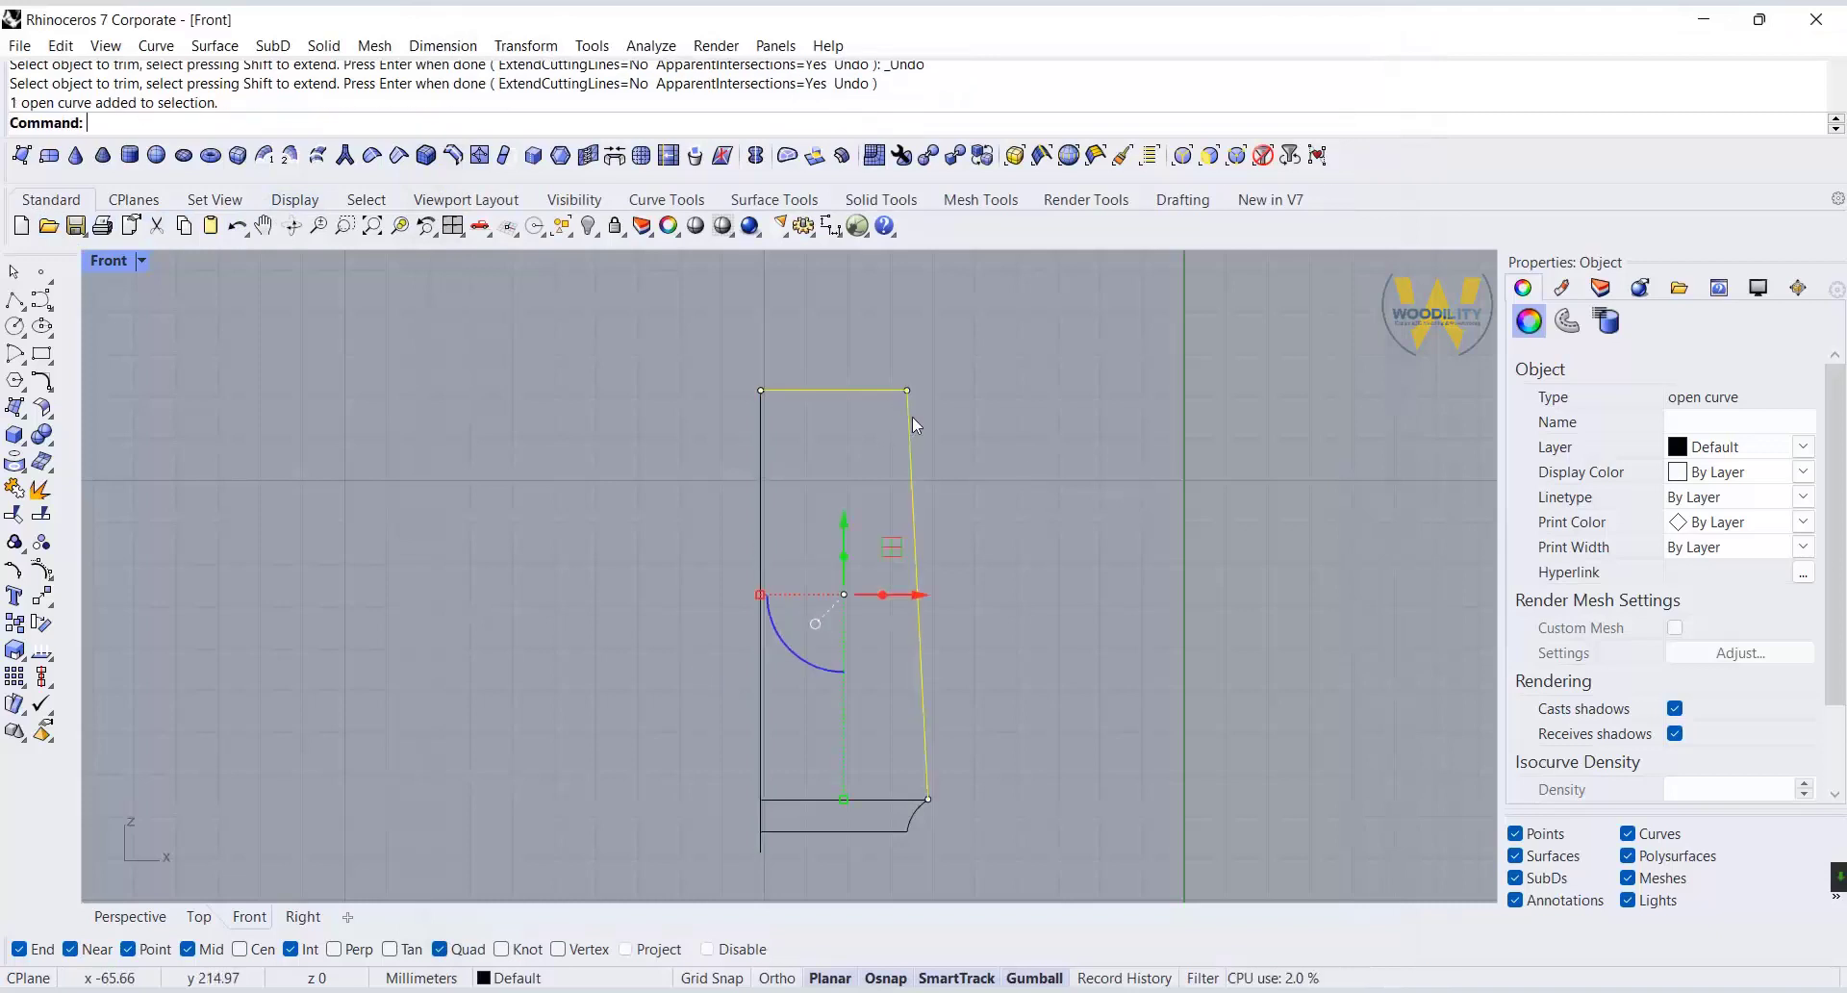
click(907, 391)
click(971, 393)
text(-5)
key(Return)
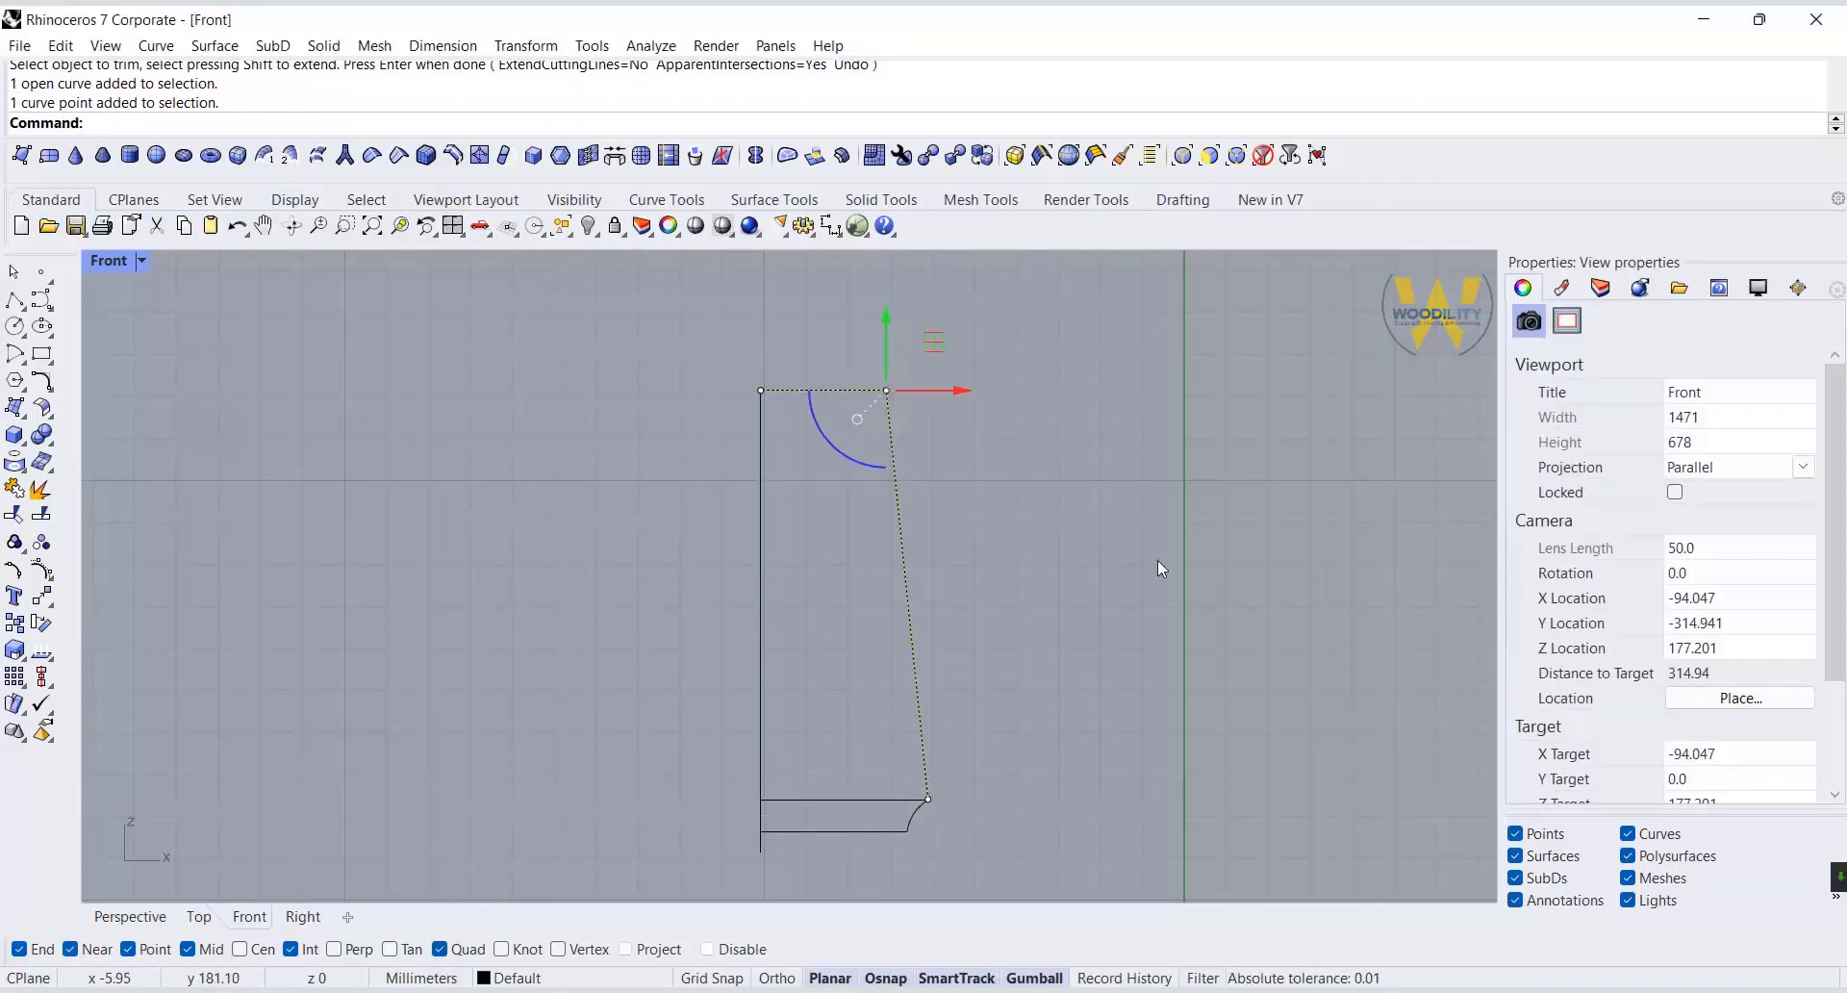
right_drag(955, 649, 994, 586)
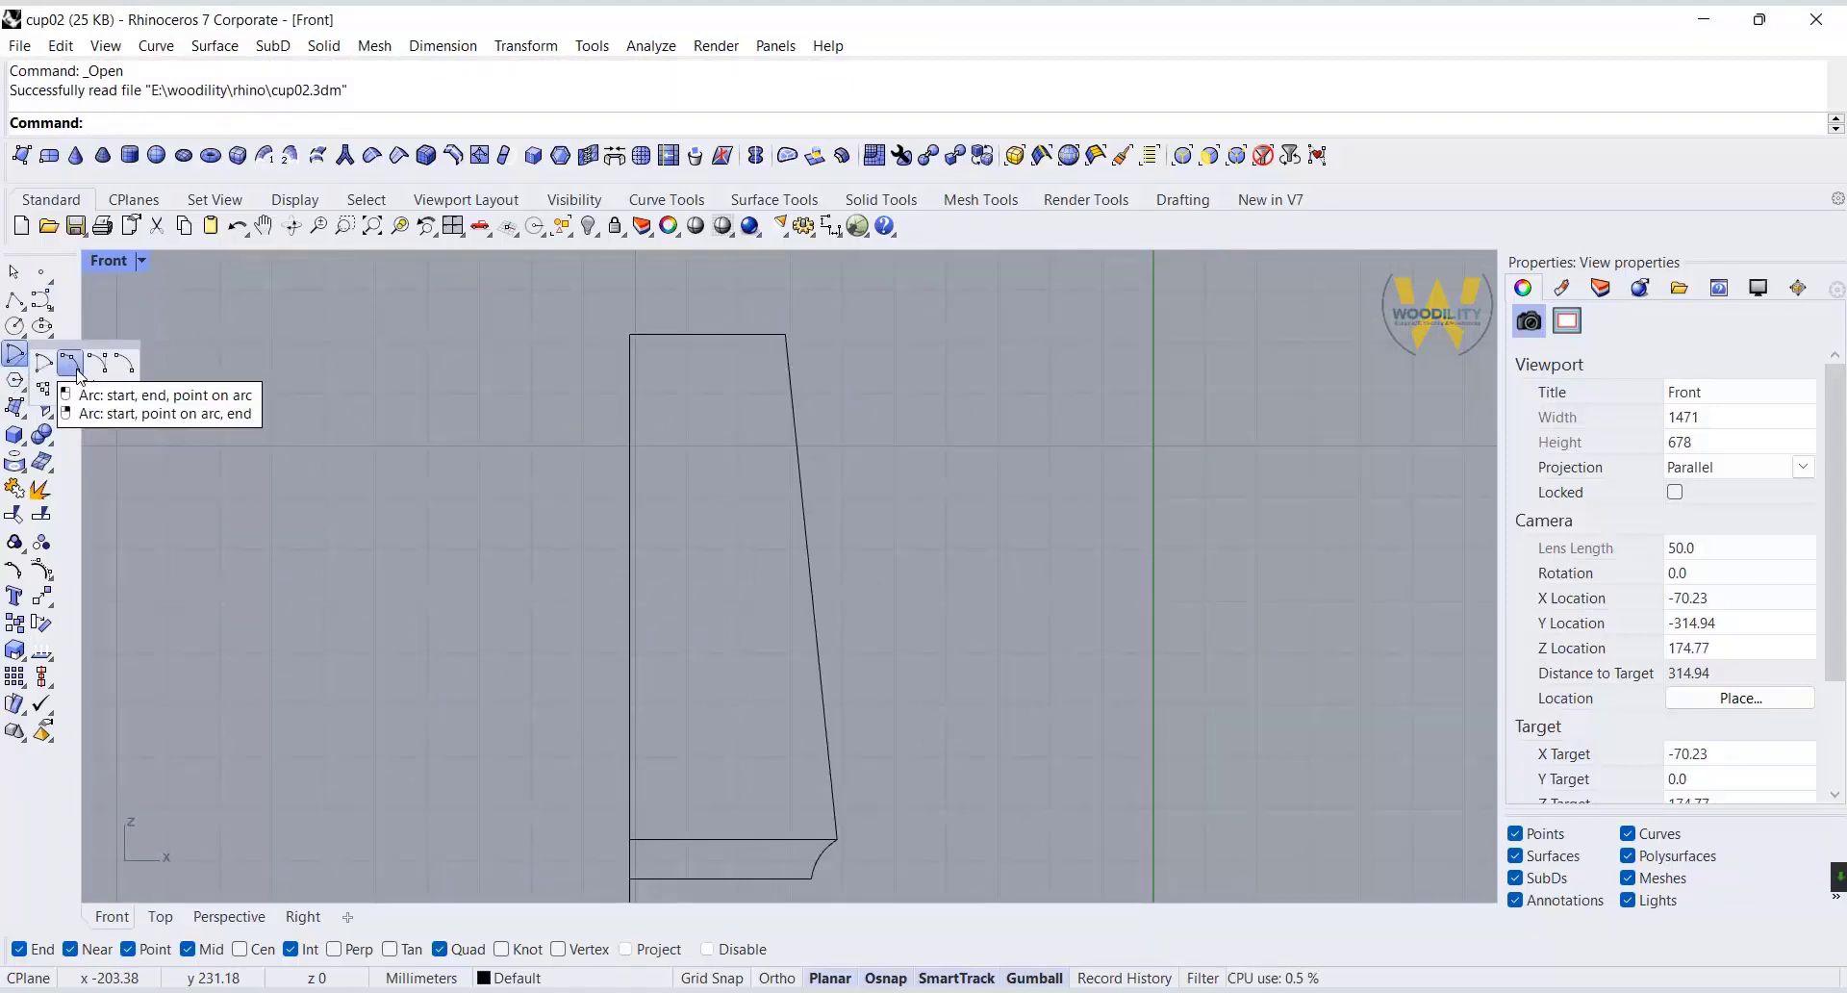
Draw a downward-bulging three-point arc starting on the upper part of the slanted side and extending outward.
click(69, 363)
scroll(780, 398, up, 2)
click(780, 397)
click(985, 396)
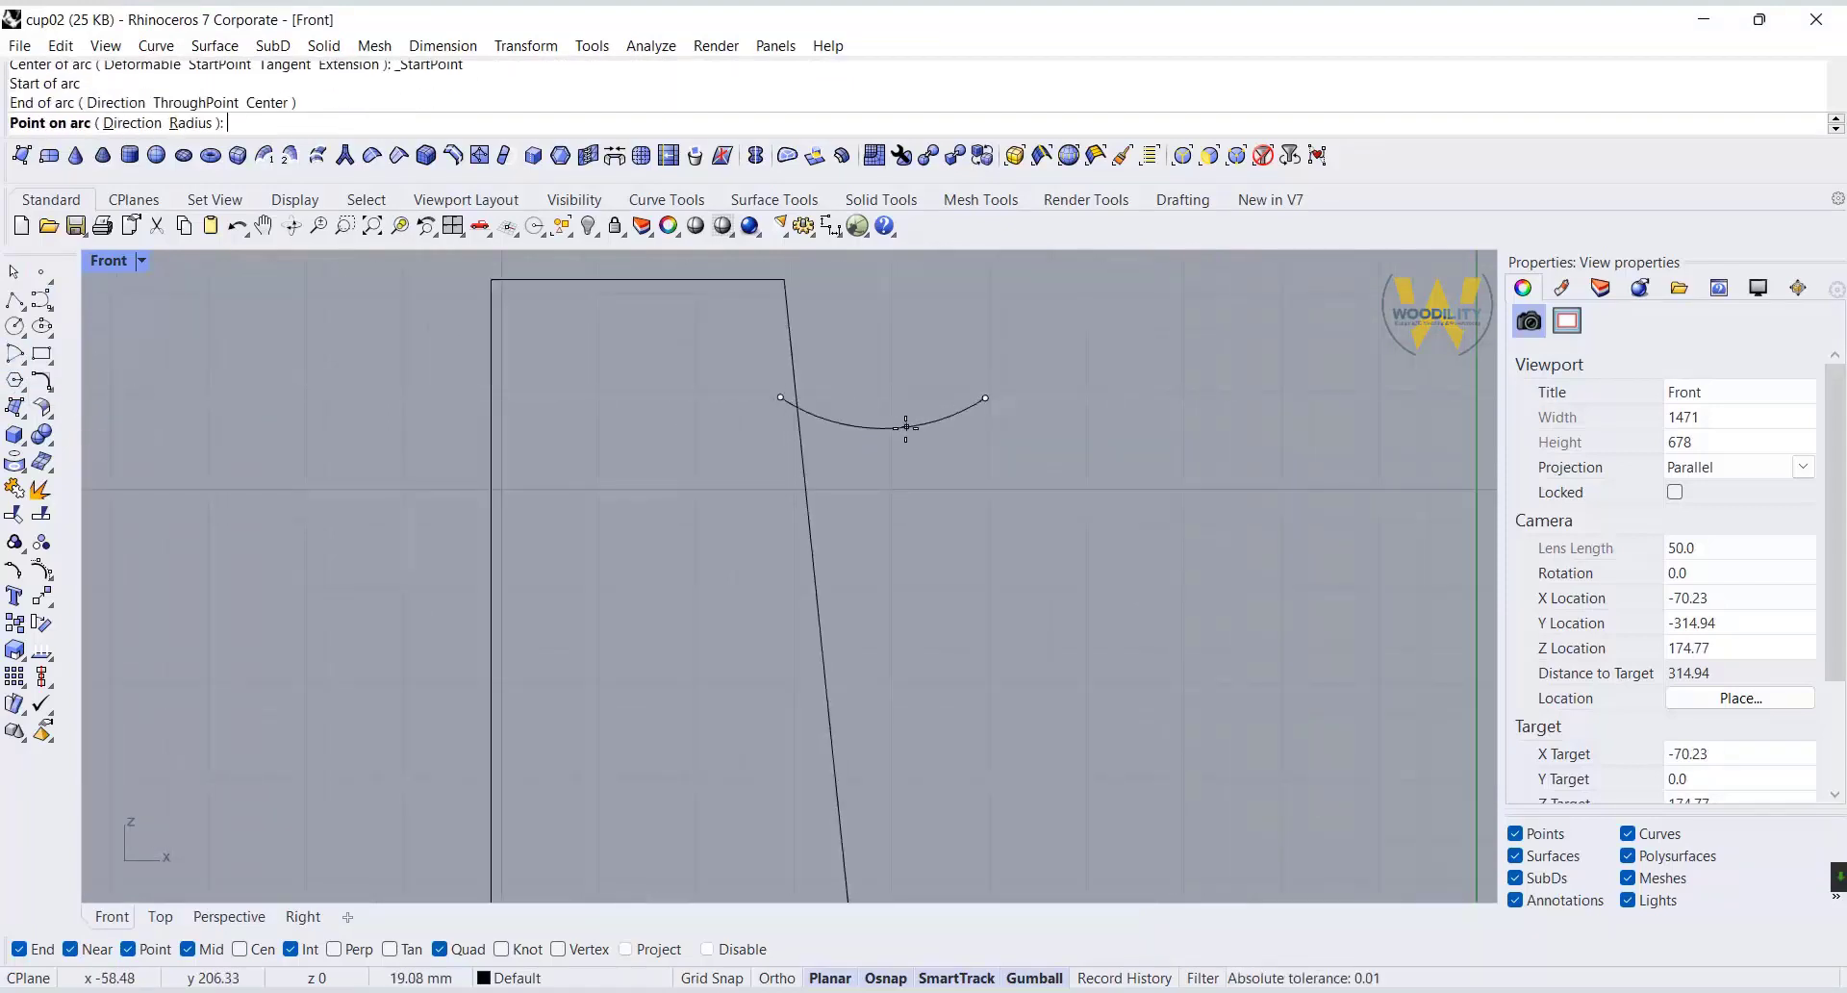
click(904, 443)
Draw a second, upward-bulging three-point arc below the first one, starting just inside the slanted side.
key(Return)
click(796, 570)
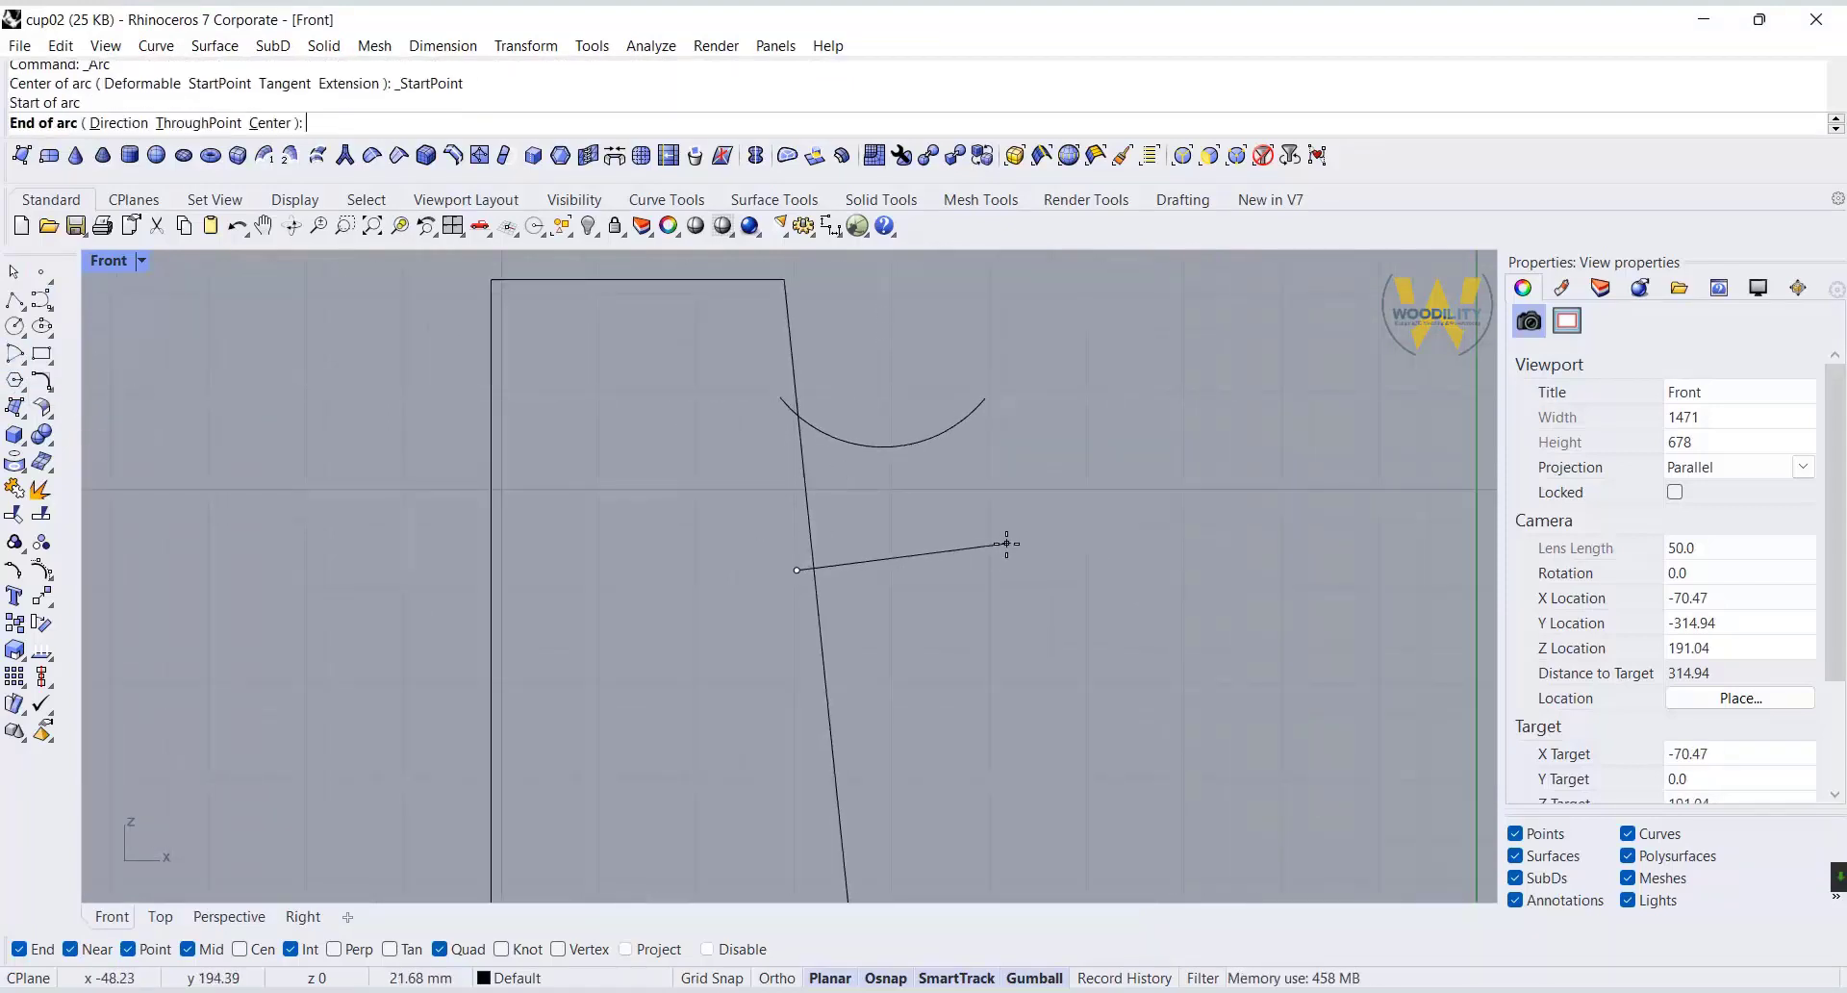
click(1006, 552)
click(936, 525)
scroll(934, 514, down, 3)
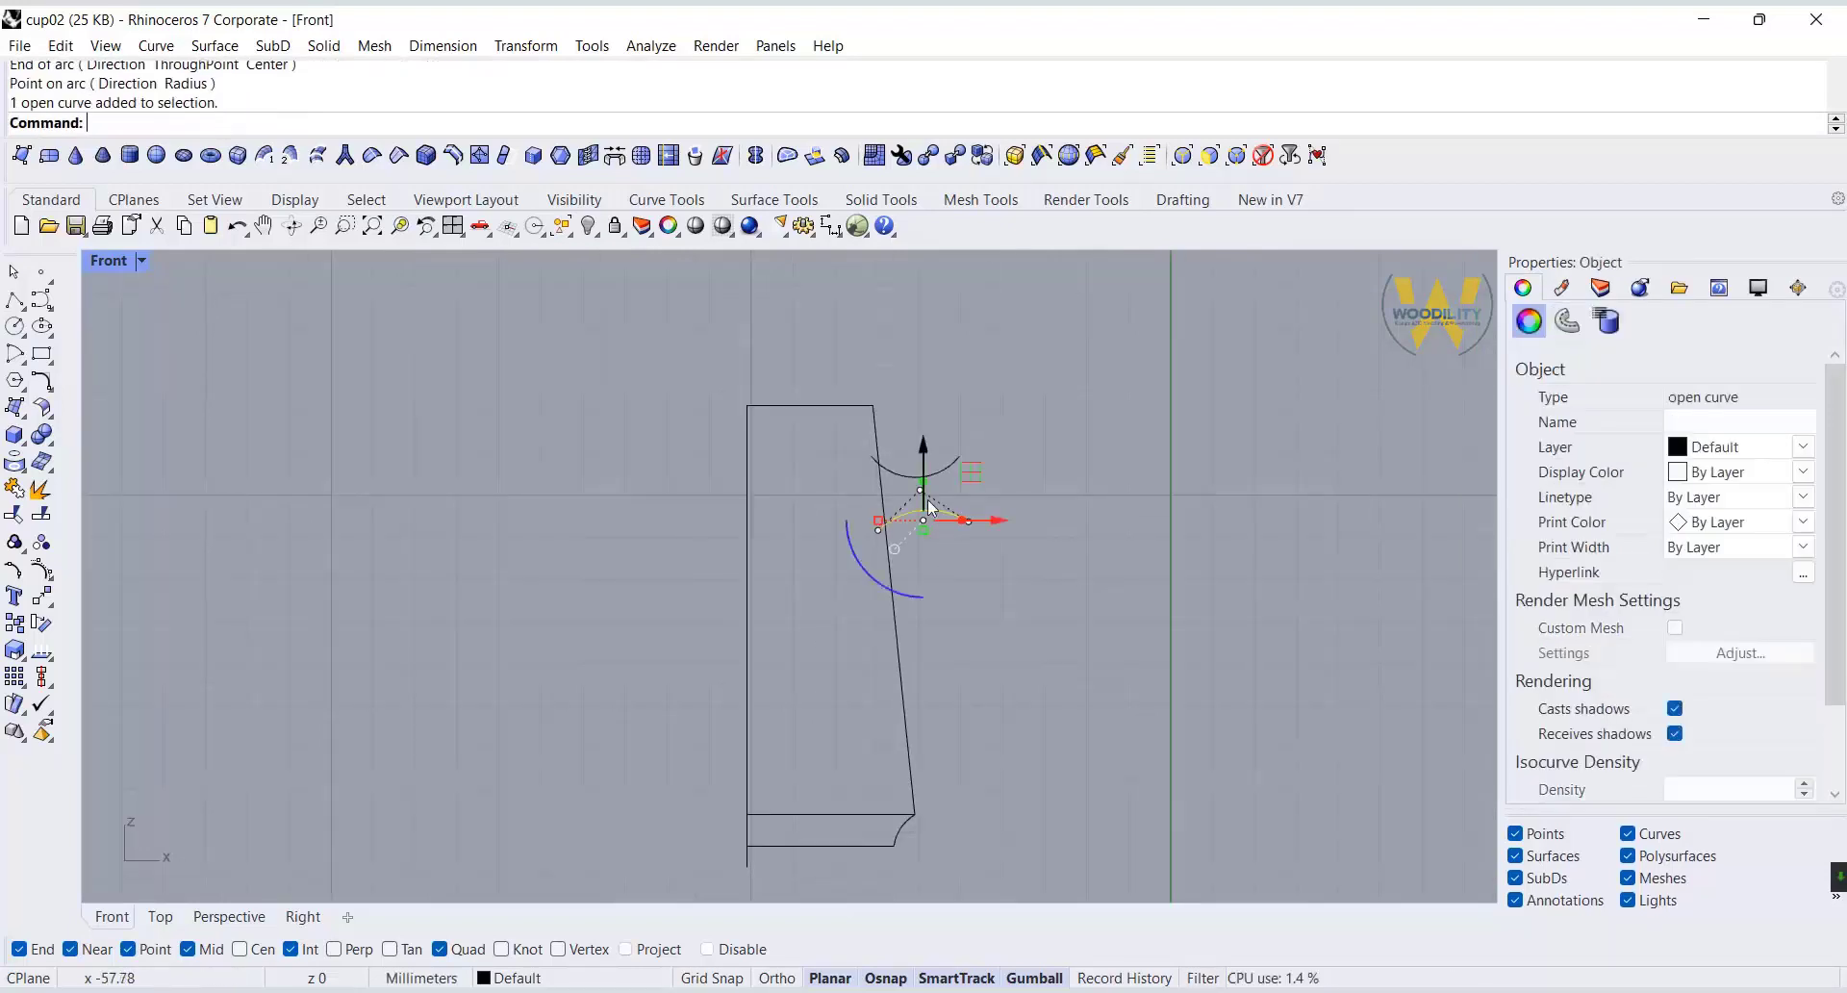
Lower the bottom arc to widen the gap, and shift both arcs slightly down along the body.
drag(920, 486, 921, 485)
click(1035, 482)
click(931, 473)
scroll(930, 471, up, 10)
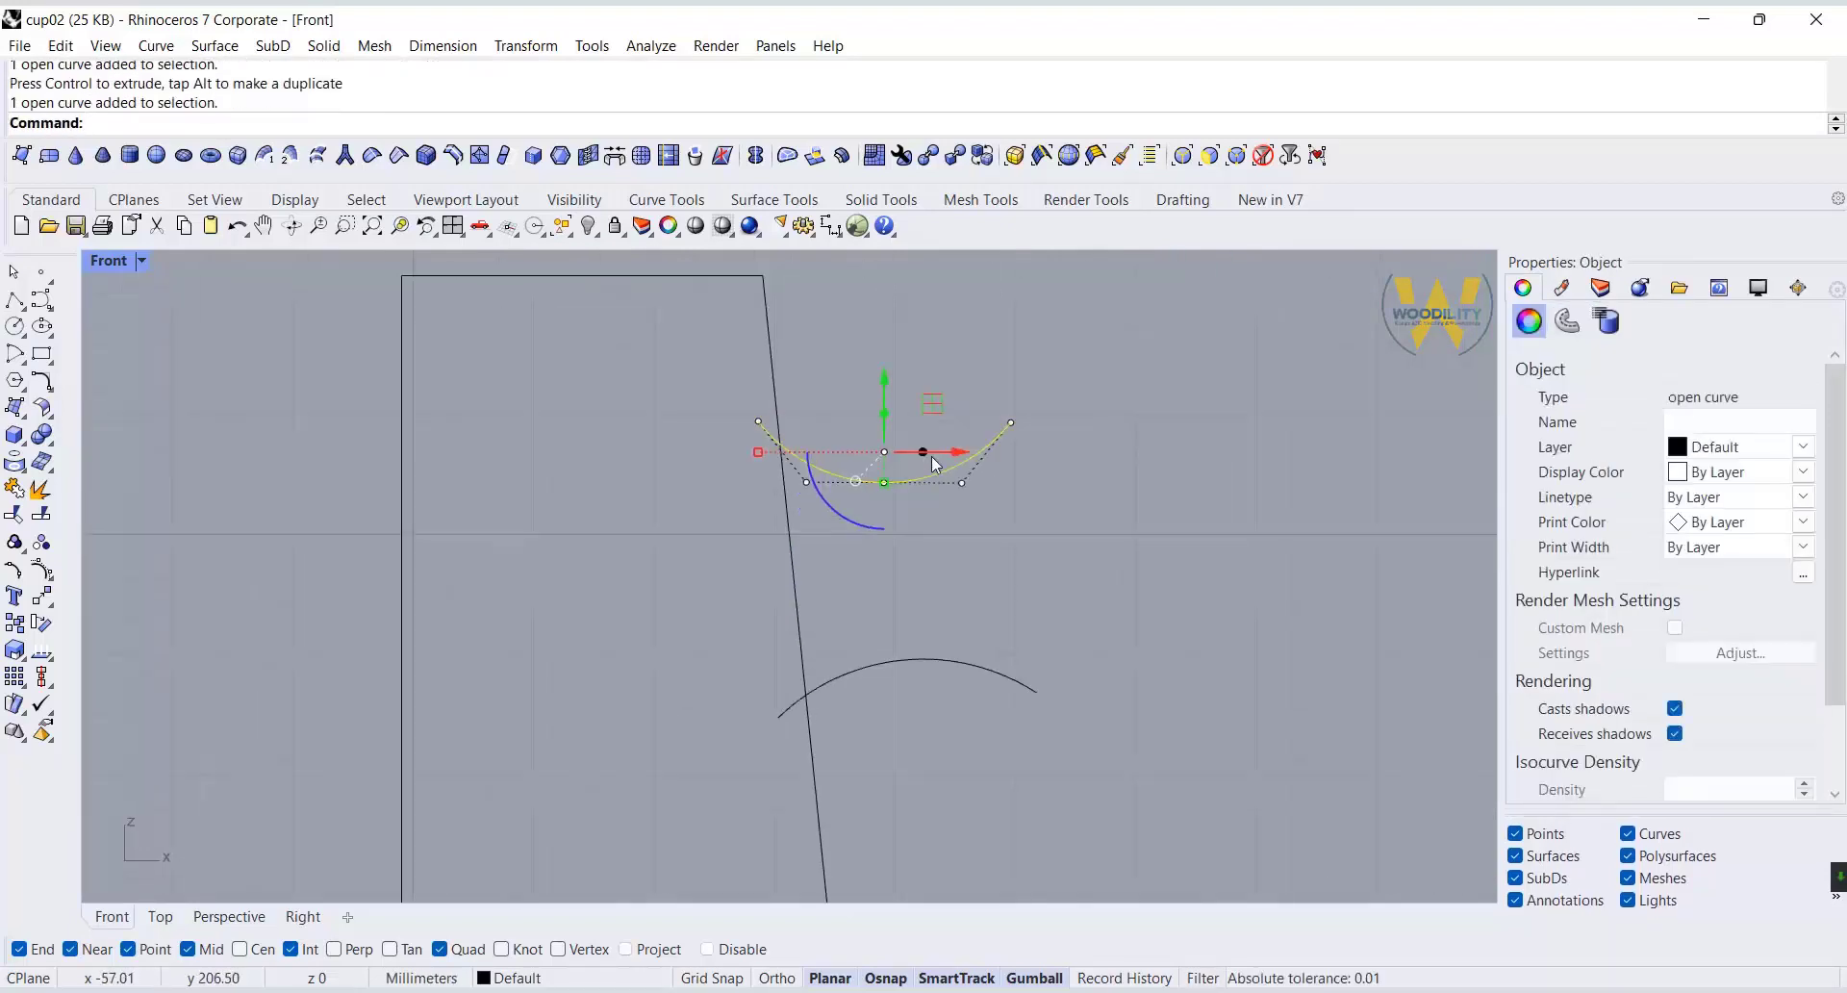
click(981, 501)
scroll(981, 502, down, 6)
click(14, 300)
key(Escape)
drag(1083, 445, 979, 654)
scroll(979, 654, down, 4)
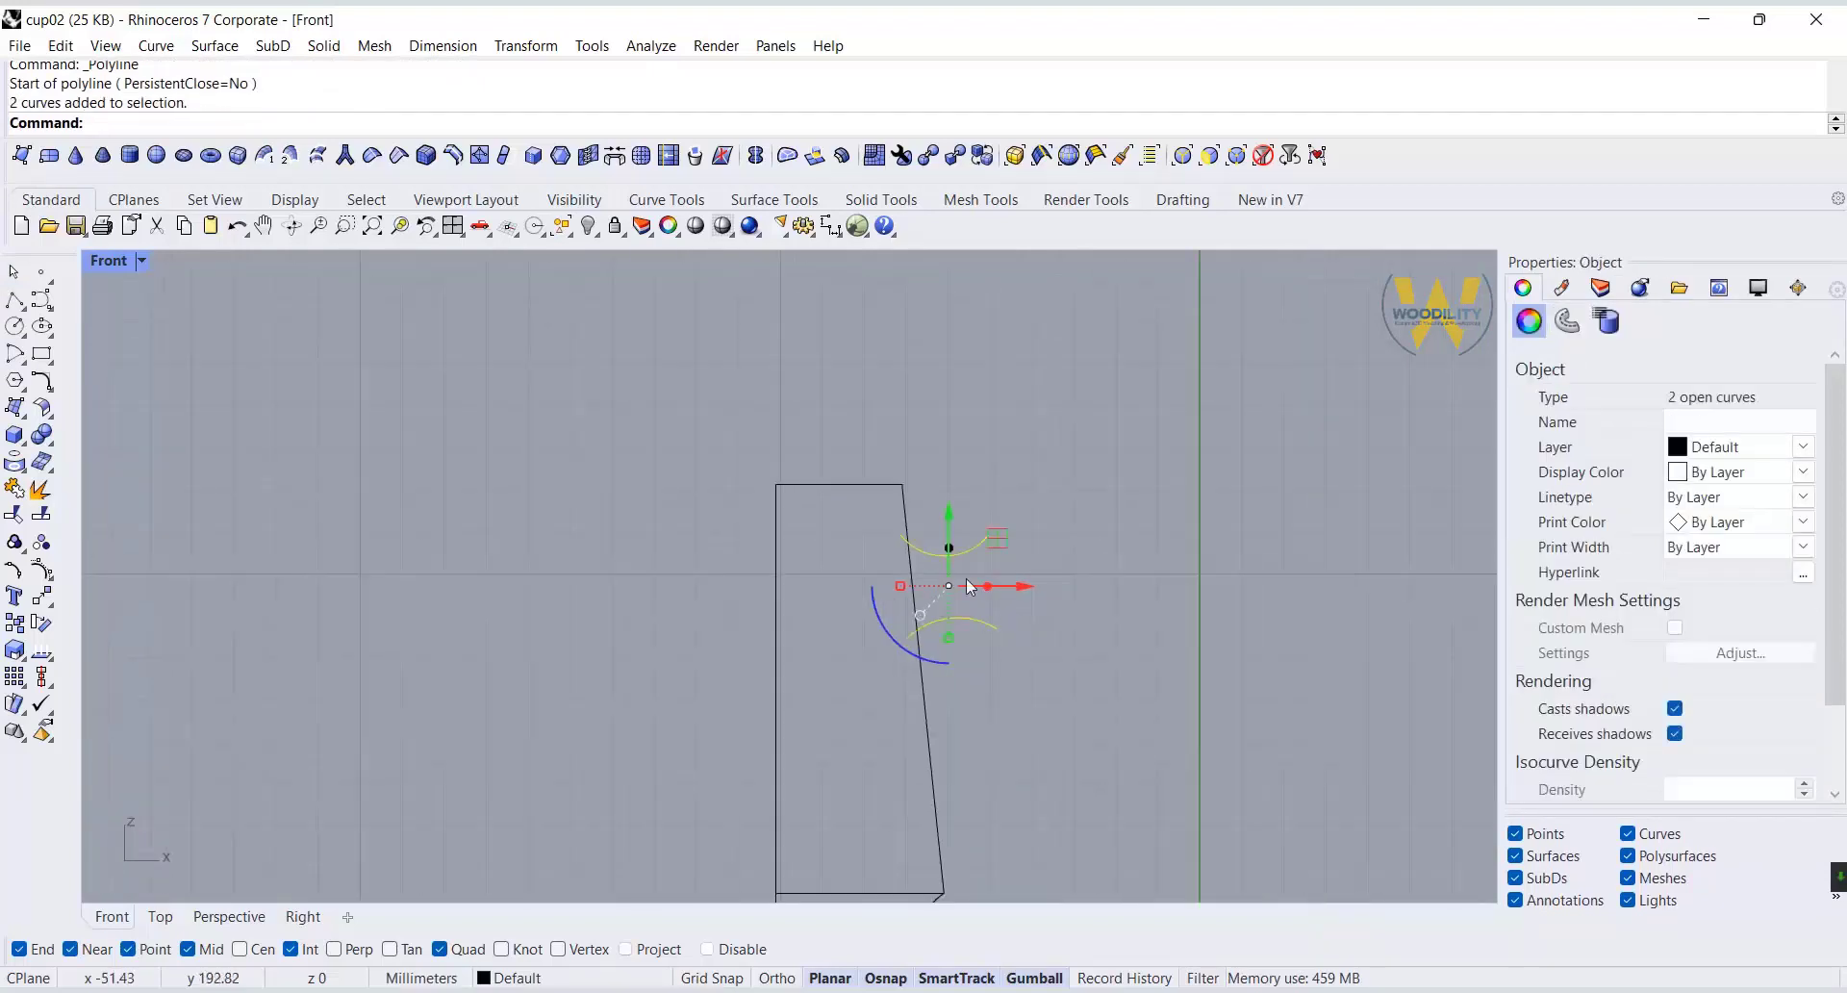
drag(950, 521, 950, 539)
click(1022, 525)
Draw a straight line rising outward from the outer end of the upper arc.
scroll(1021, 524, down, 2)
right_drag(1024, 519, 954, 483)
scroll(948, 529, up, 4)
key(Return)
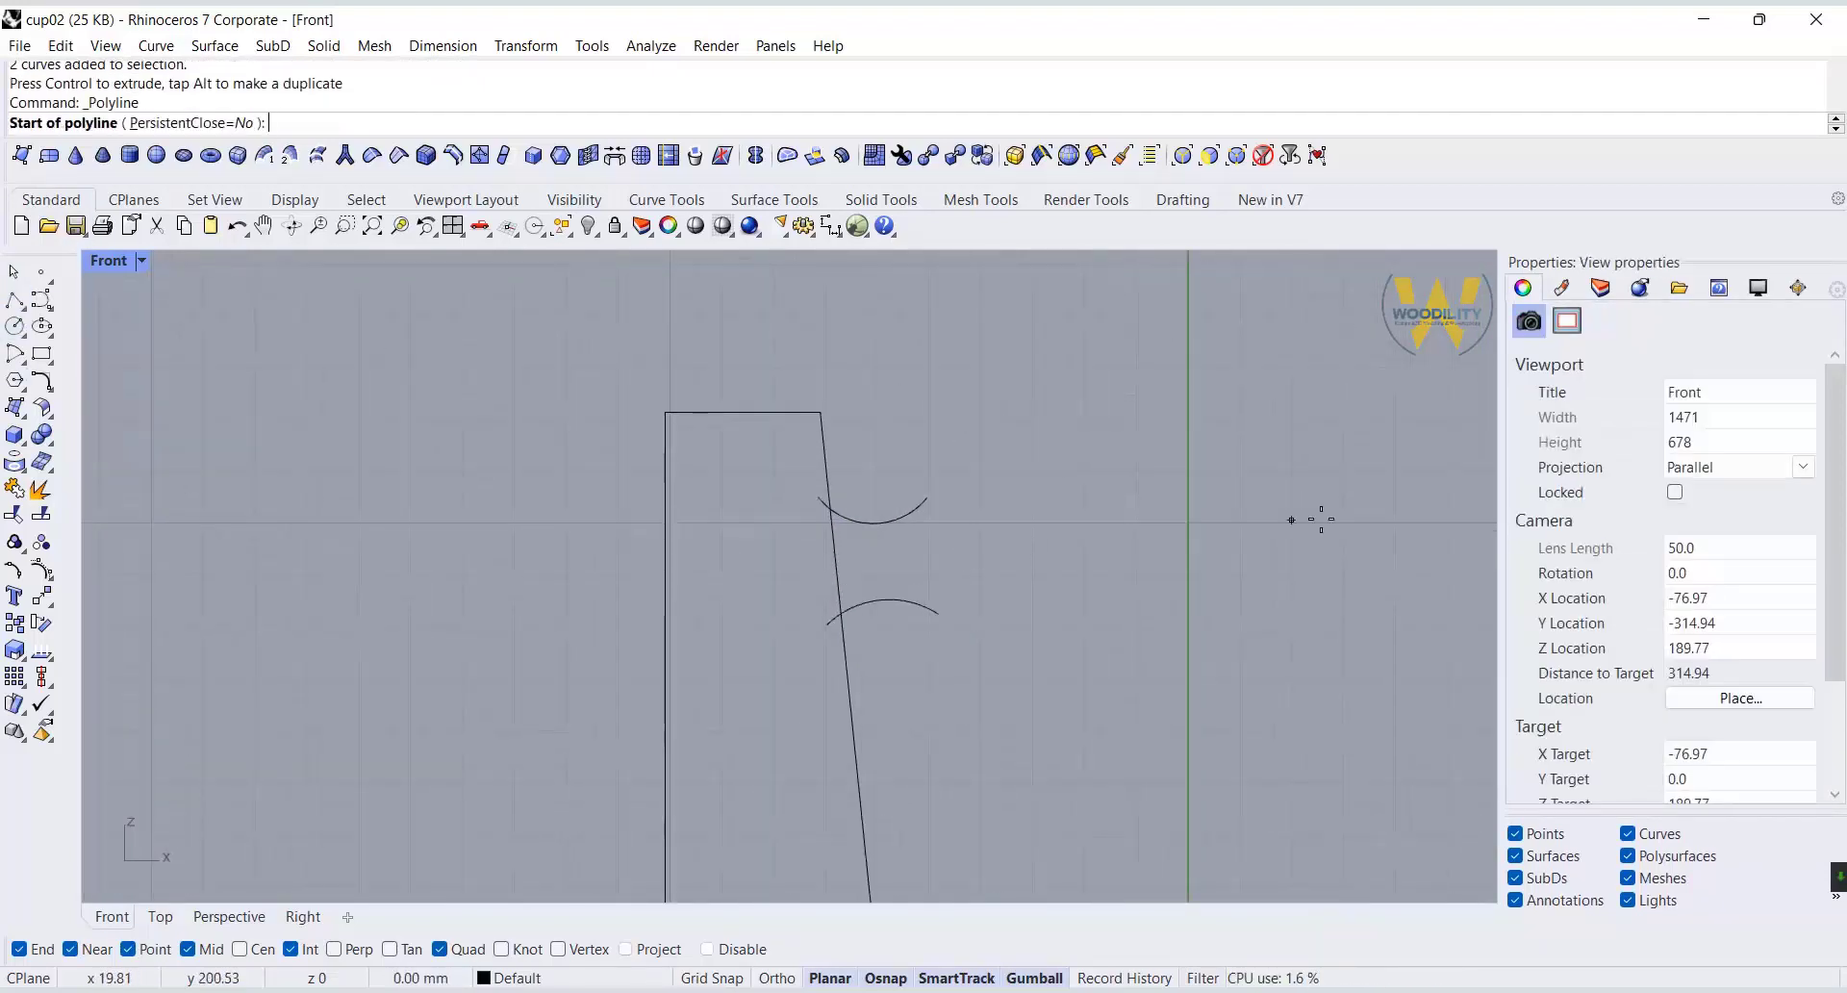
click(927, 498)
click(991, 421)
right_drag(996, 615, 1021, 463)
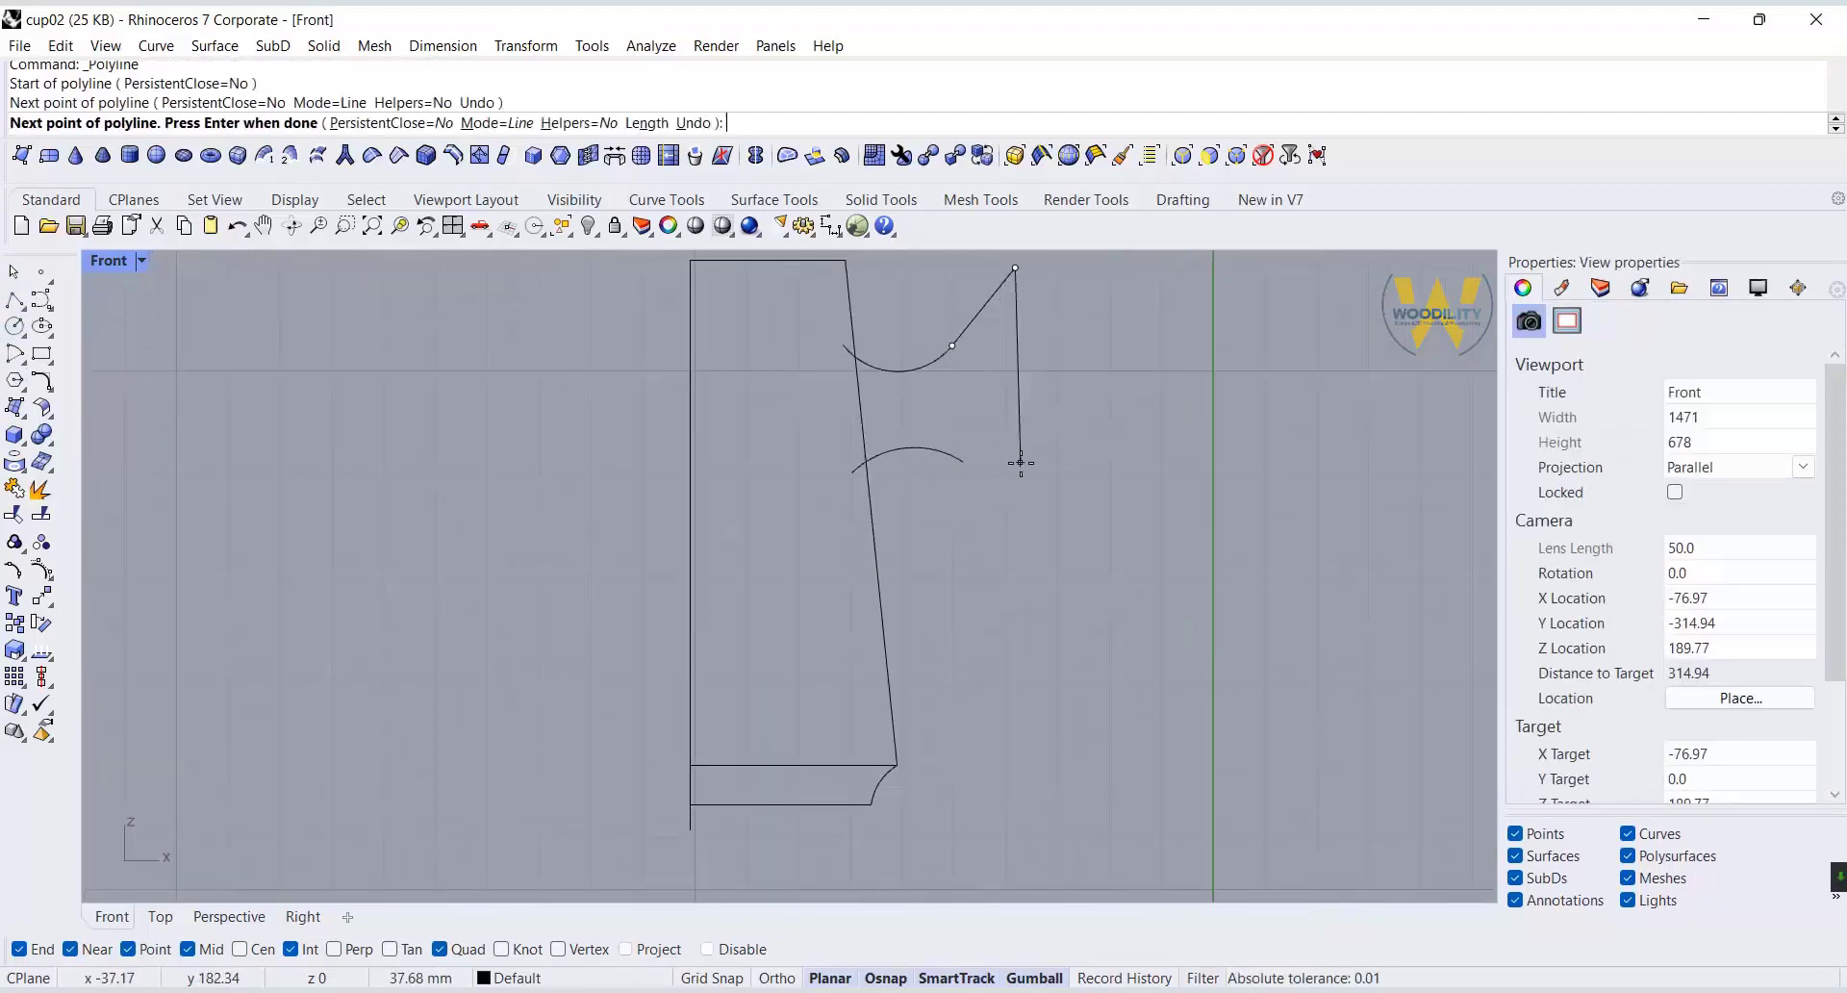
key(Return)
key(Return)
Draw a straight line about 14 mm long sloping down and outward from the lower arc's outer end.
click(963, 463)
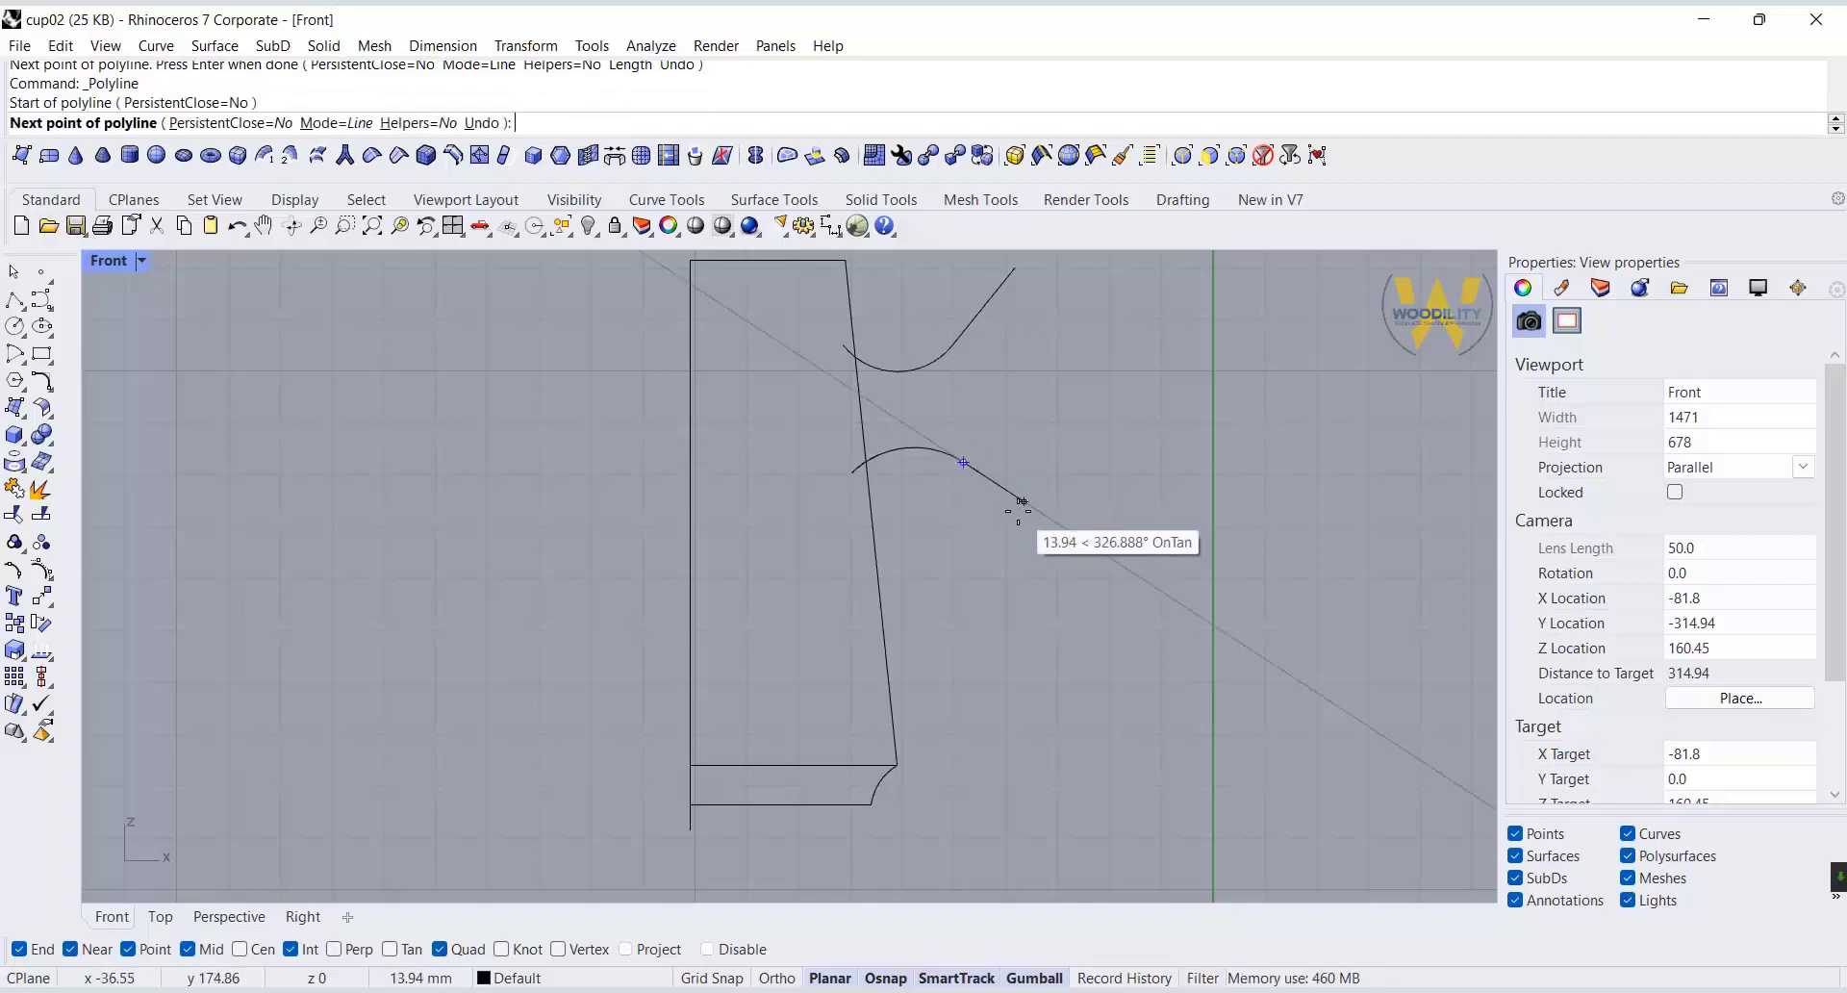
click(1018, 511)
right_click(1018, 511)
Draw a tall arc about 80 mm high beyond the flared lines, bulging toward the body, using start, end and direction.
right_drag(994, 379, 941, 424)
click(26, 362)
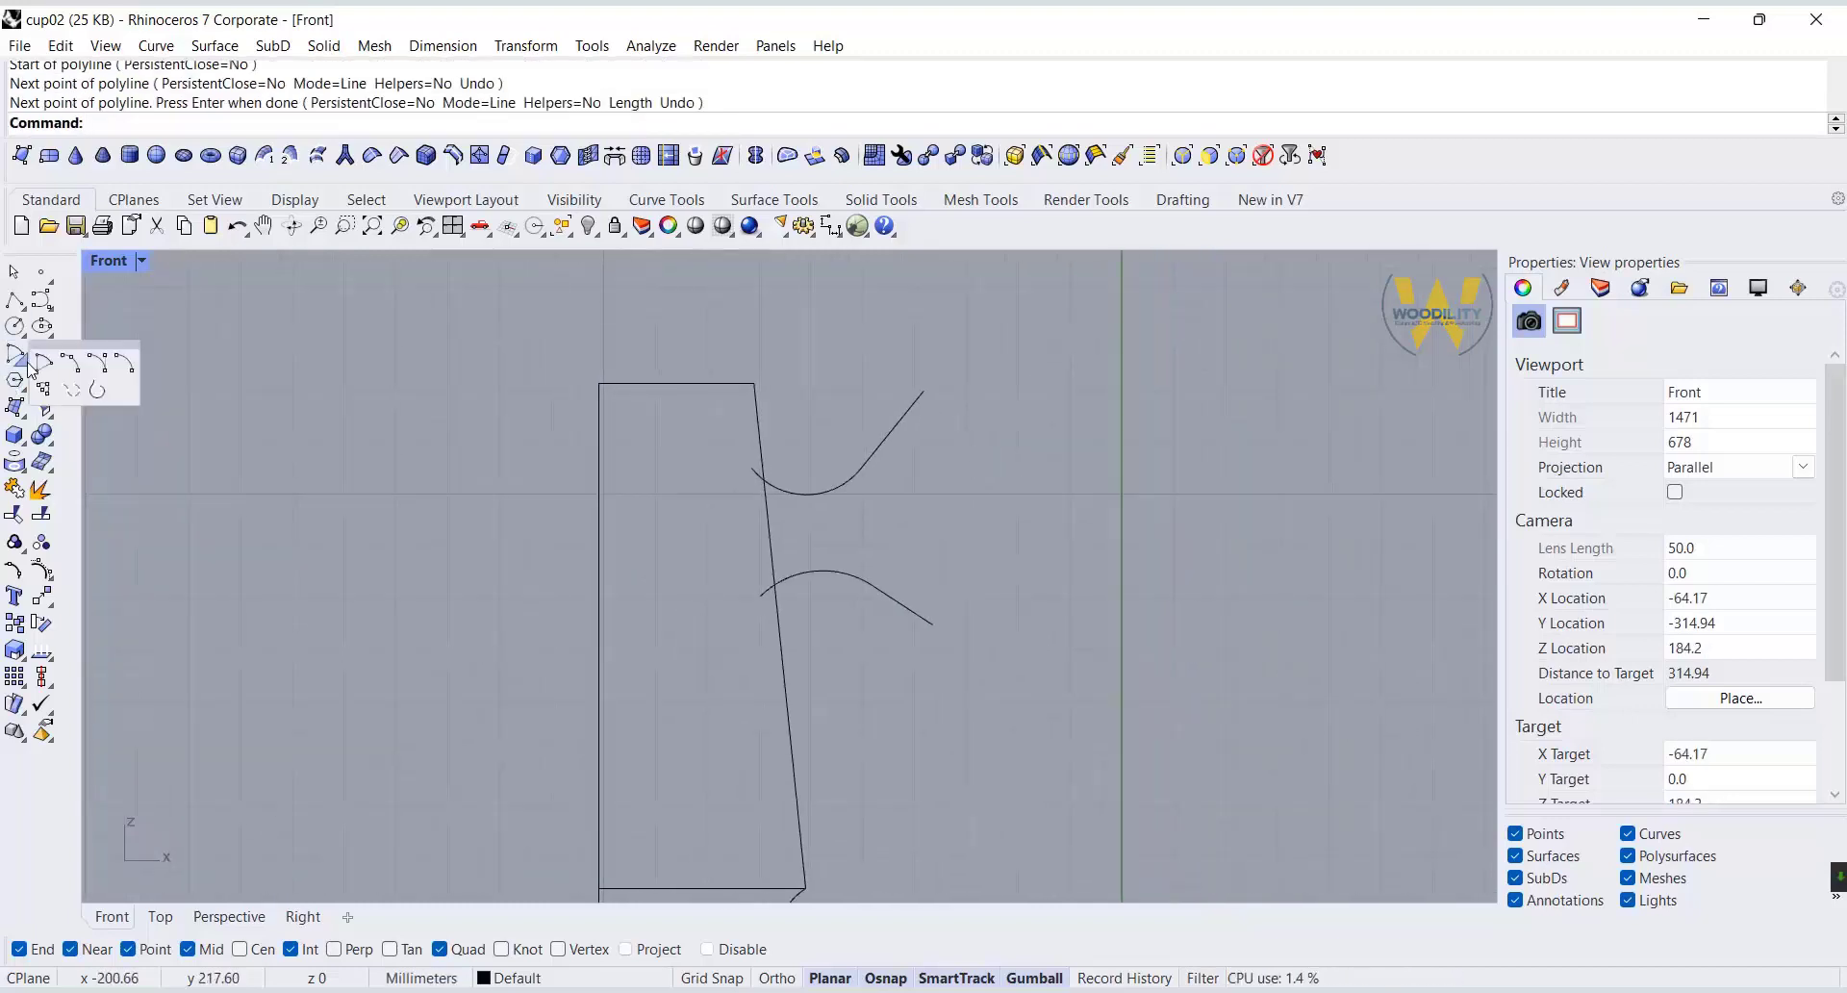
click(96, 365)
click(1026, 315)
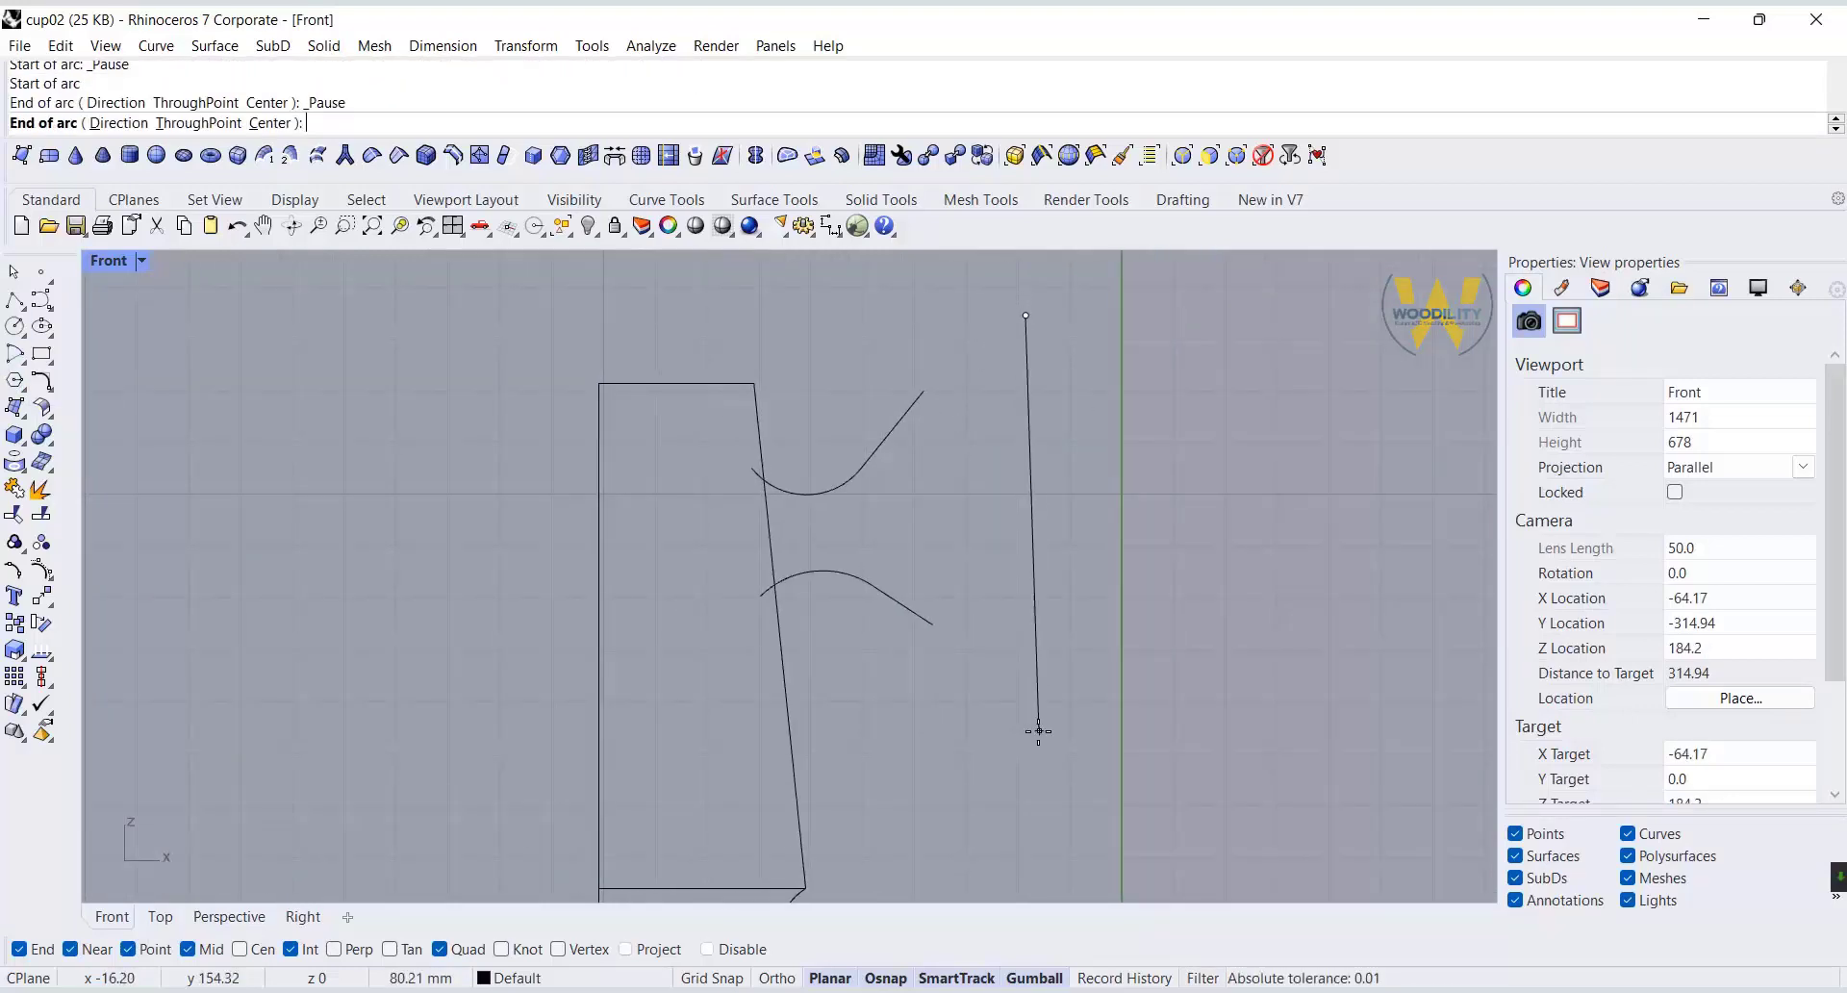
click(1060, 720)
click(943, 510)
Move the tall arc slightly outward and down, and pull its lower end point further down.
click(995, 486)
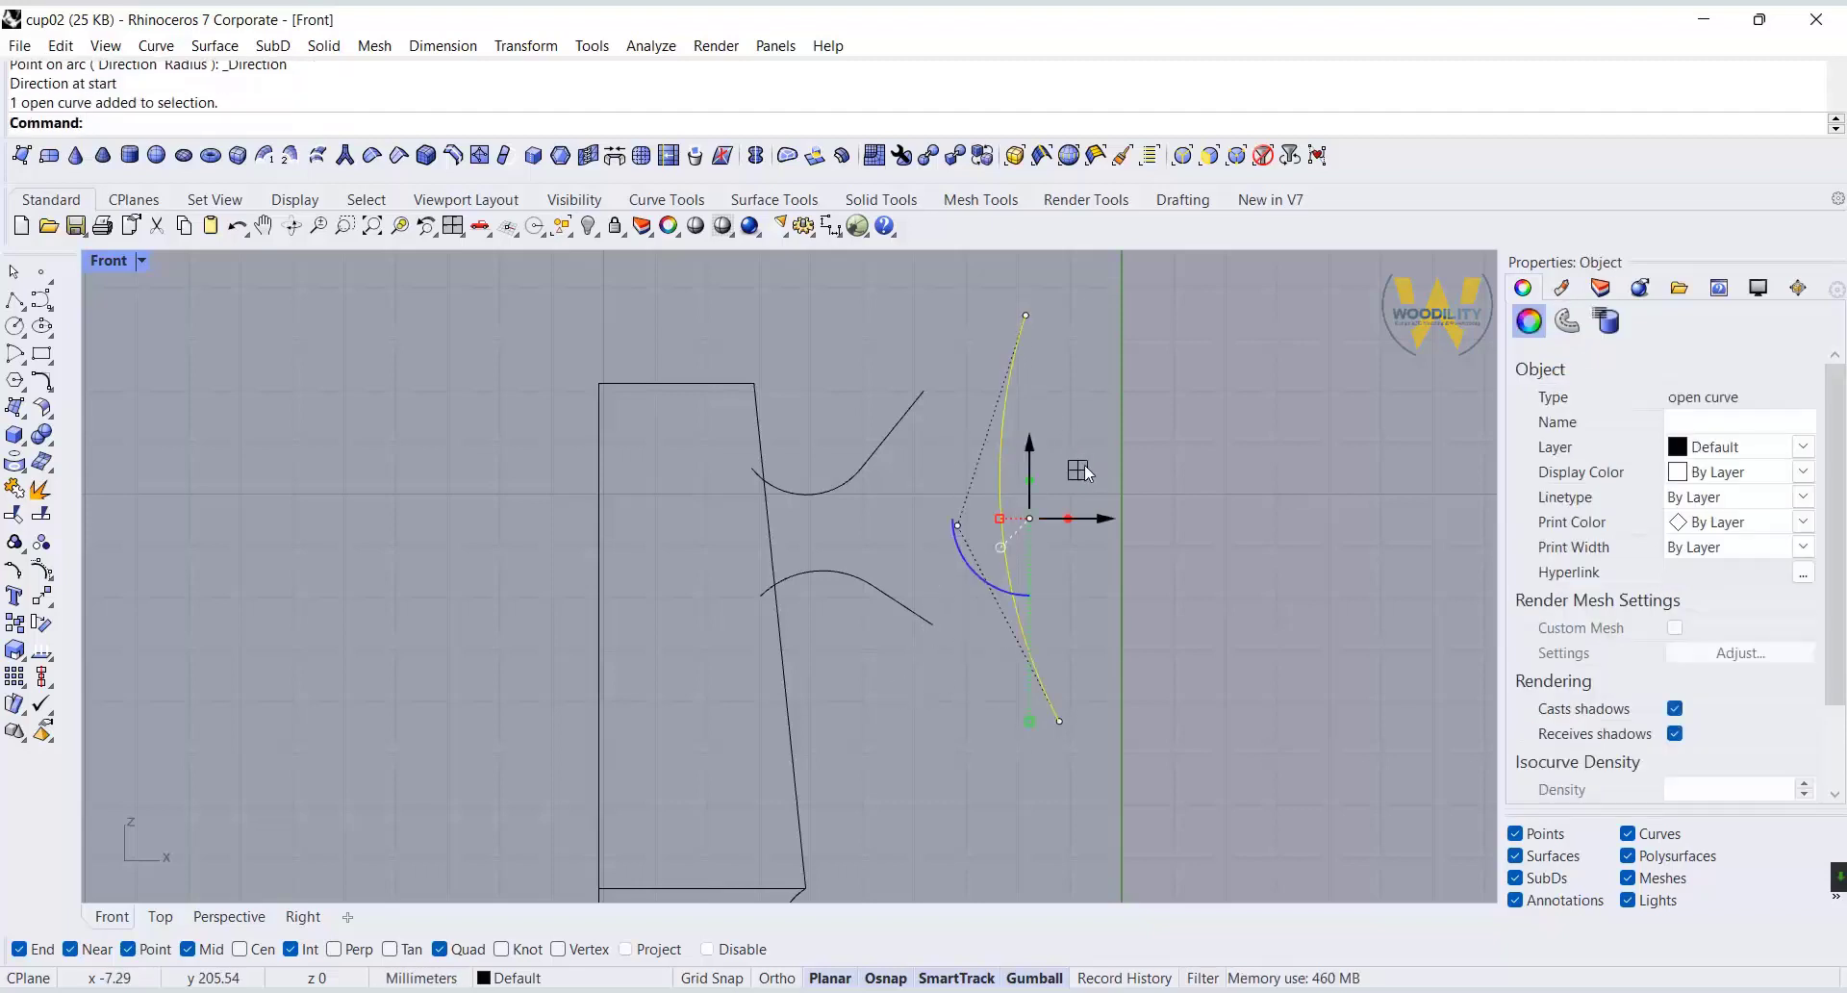
mouse_move(1082, 468)
mouse_down()
mouse_move(1077, 492)
mouse_move(1093, 476)
mouse_up()
click(937, 395)
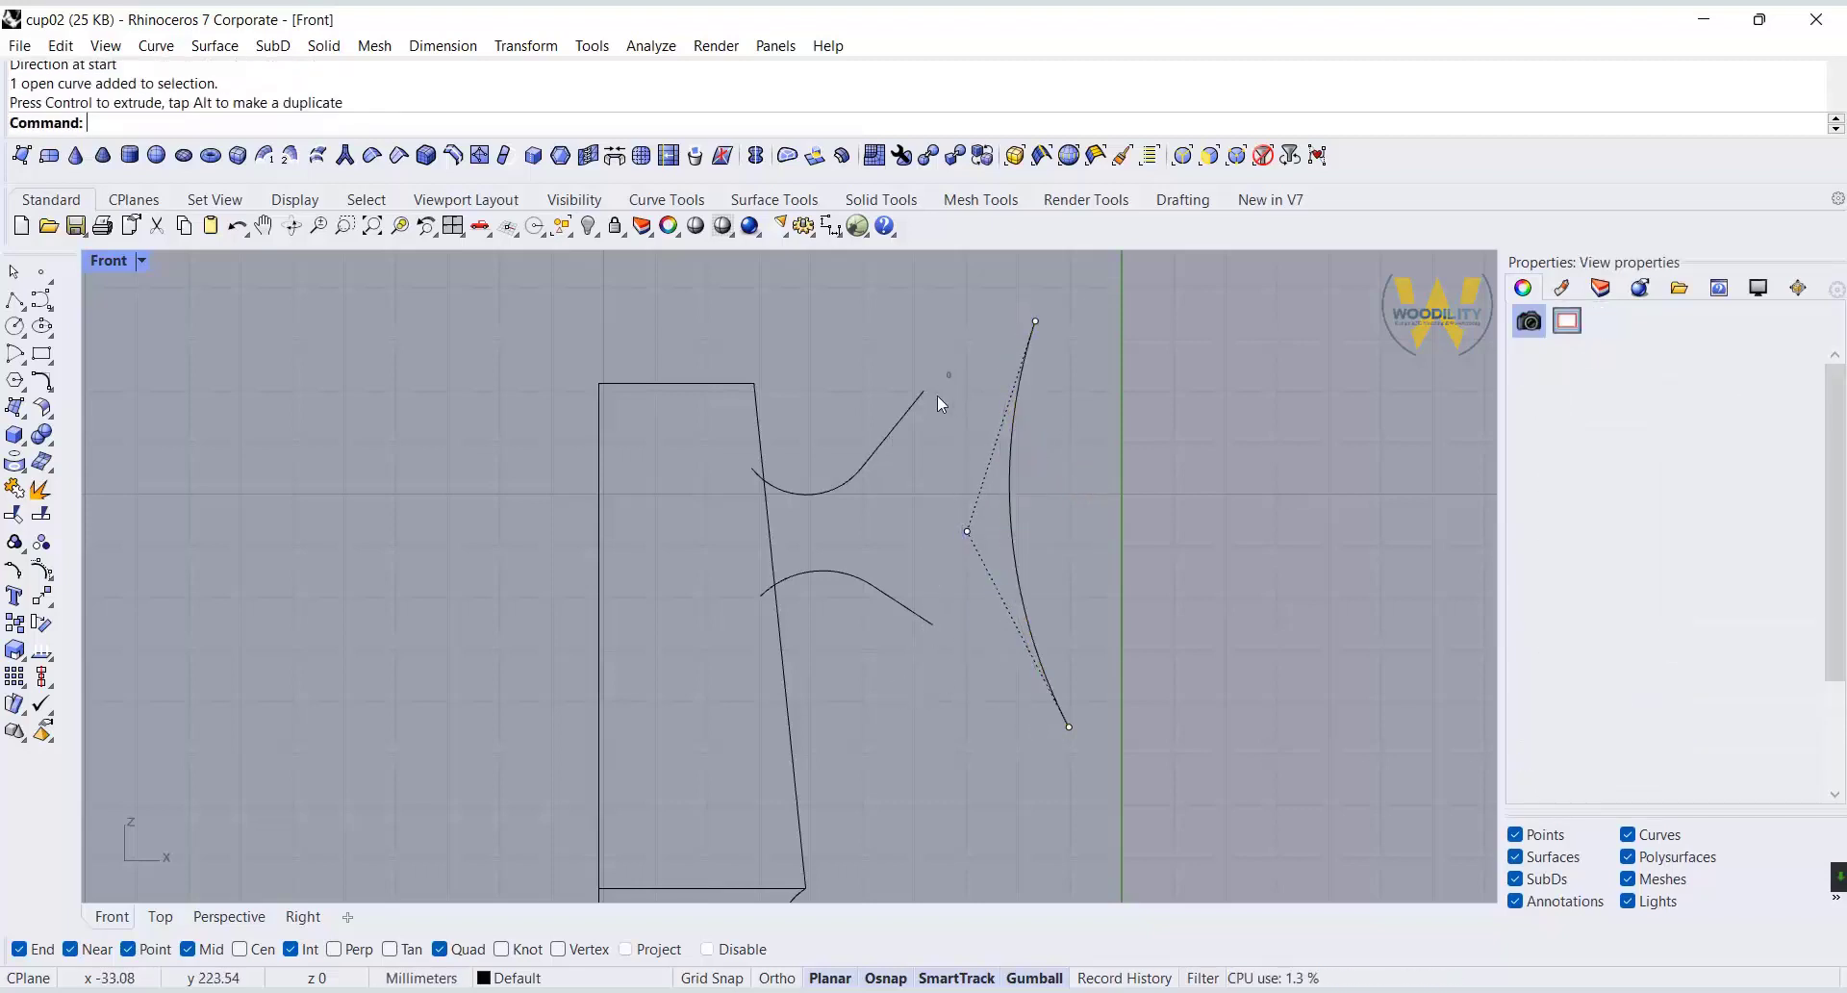
right_drag(980, 470, 964, 357)
click(1006, 487)
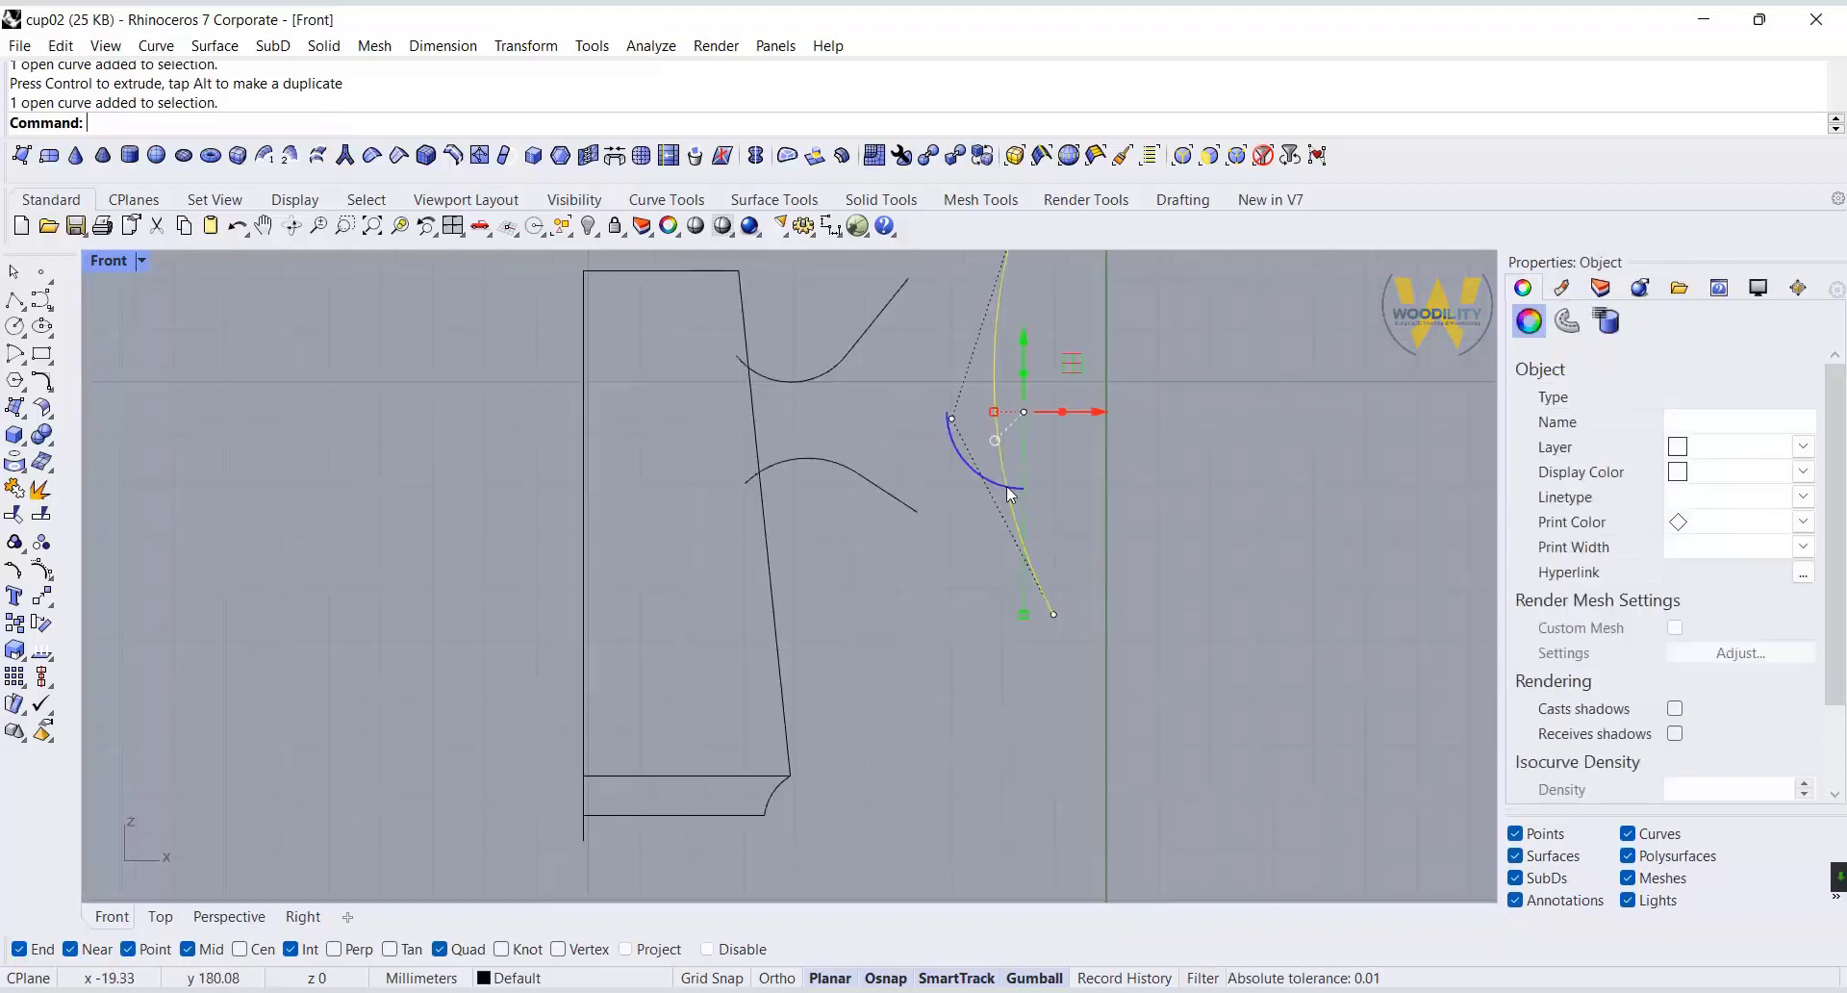
drag(1054, 613, 1060, 666)
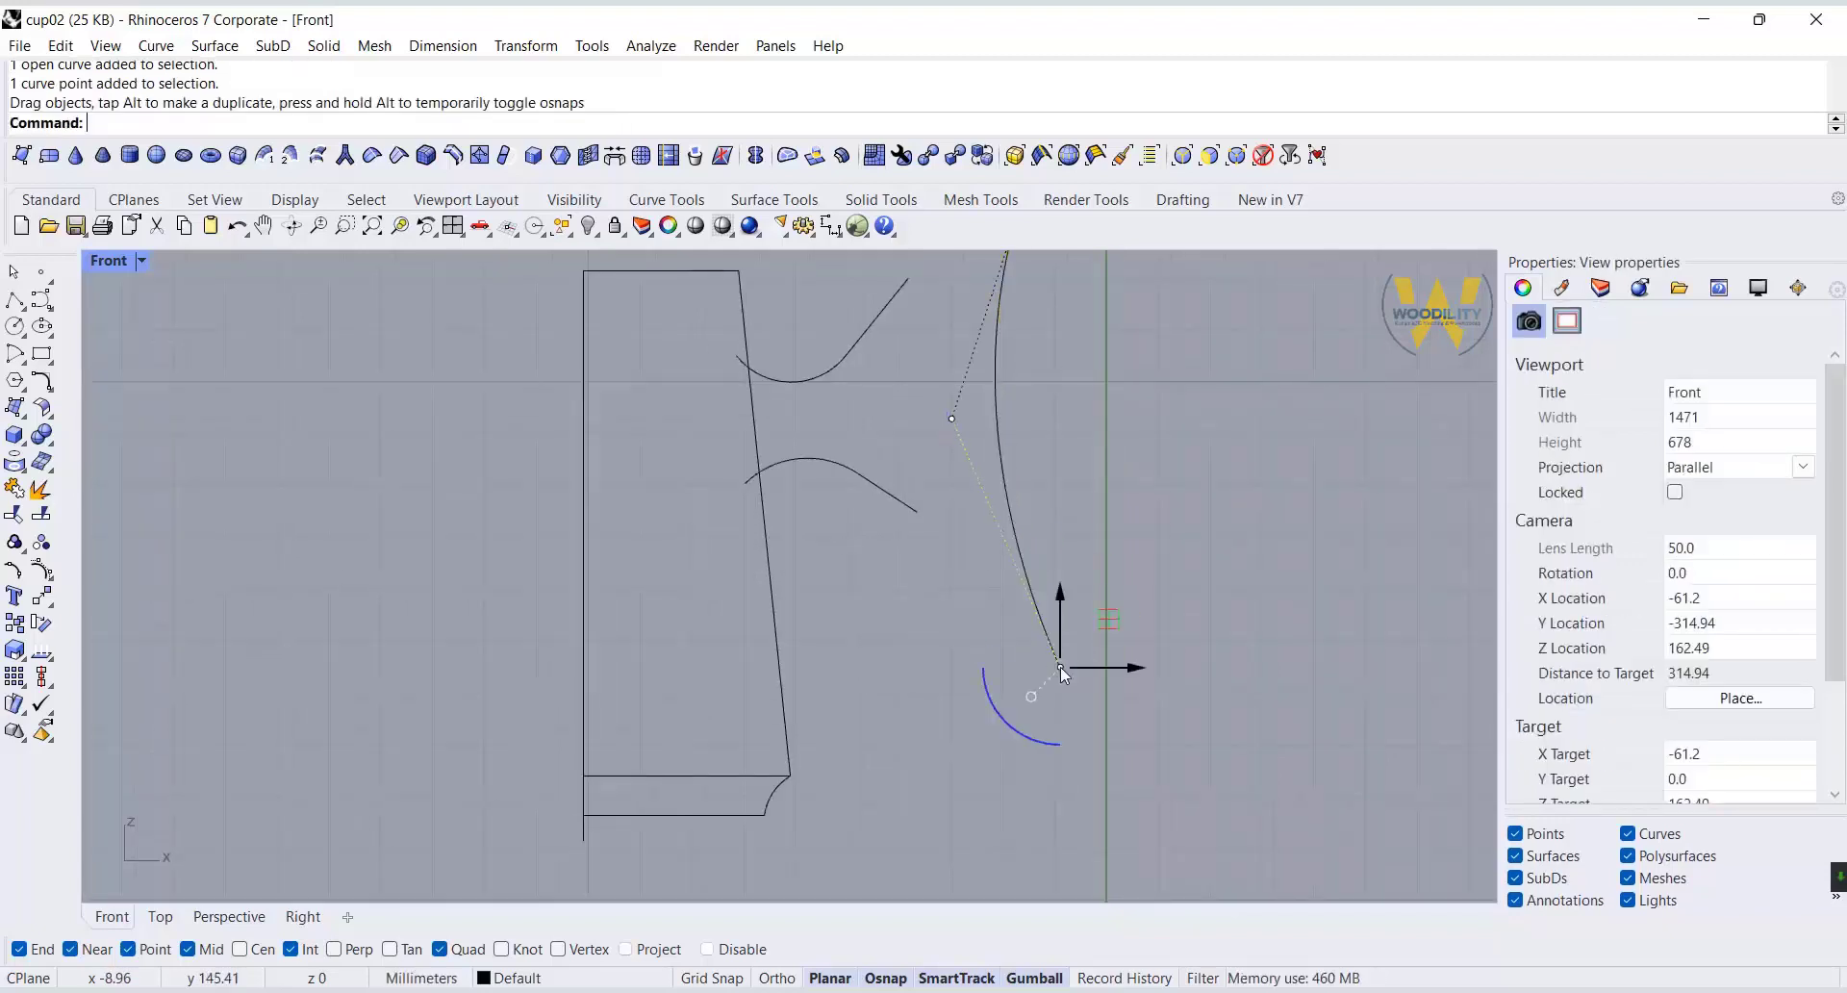
Split the tall arc at a point on its lower part.
click(1014, 533)
click(14, 487)
click(182, 122)
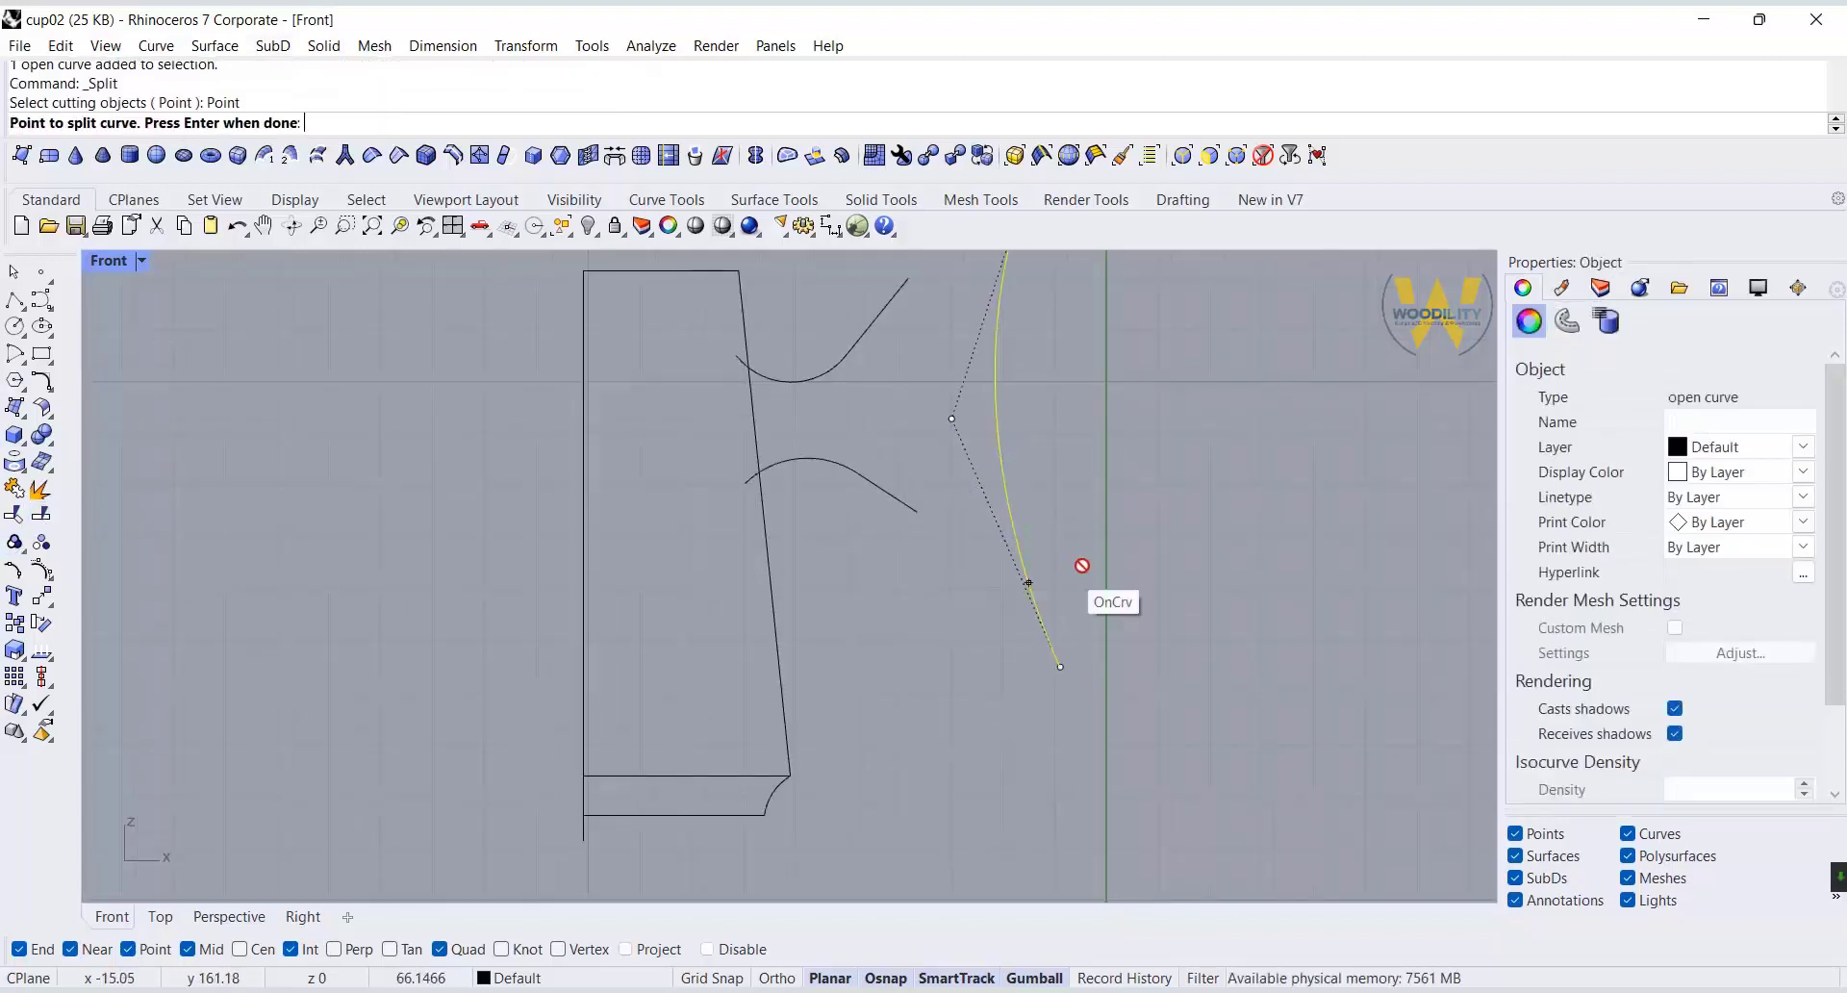
click(1017, 545)
key(Return)
Extend the tall arc's split lower piece by moving its bottom end point down and outward.
click(1065, 666)
drag(1117, 621, 1134, 660)
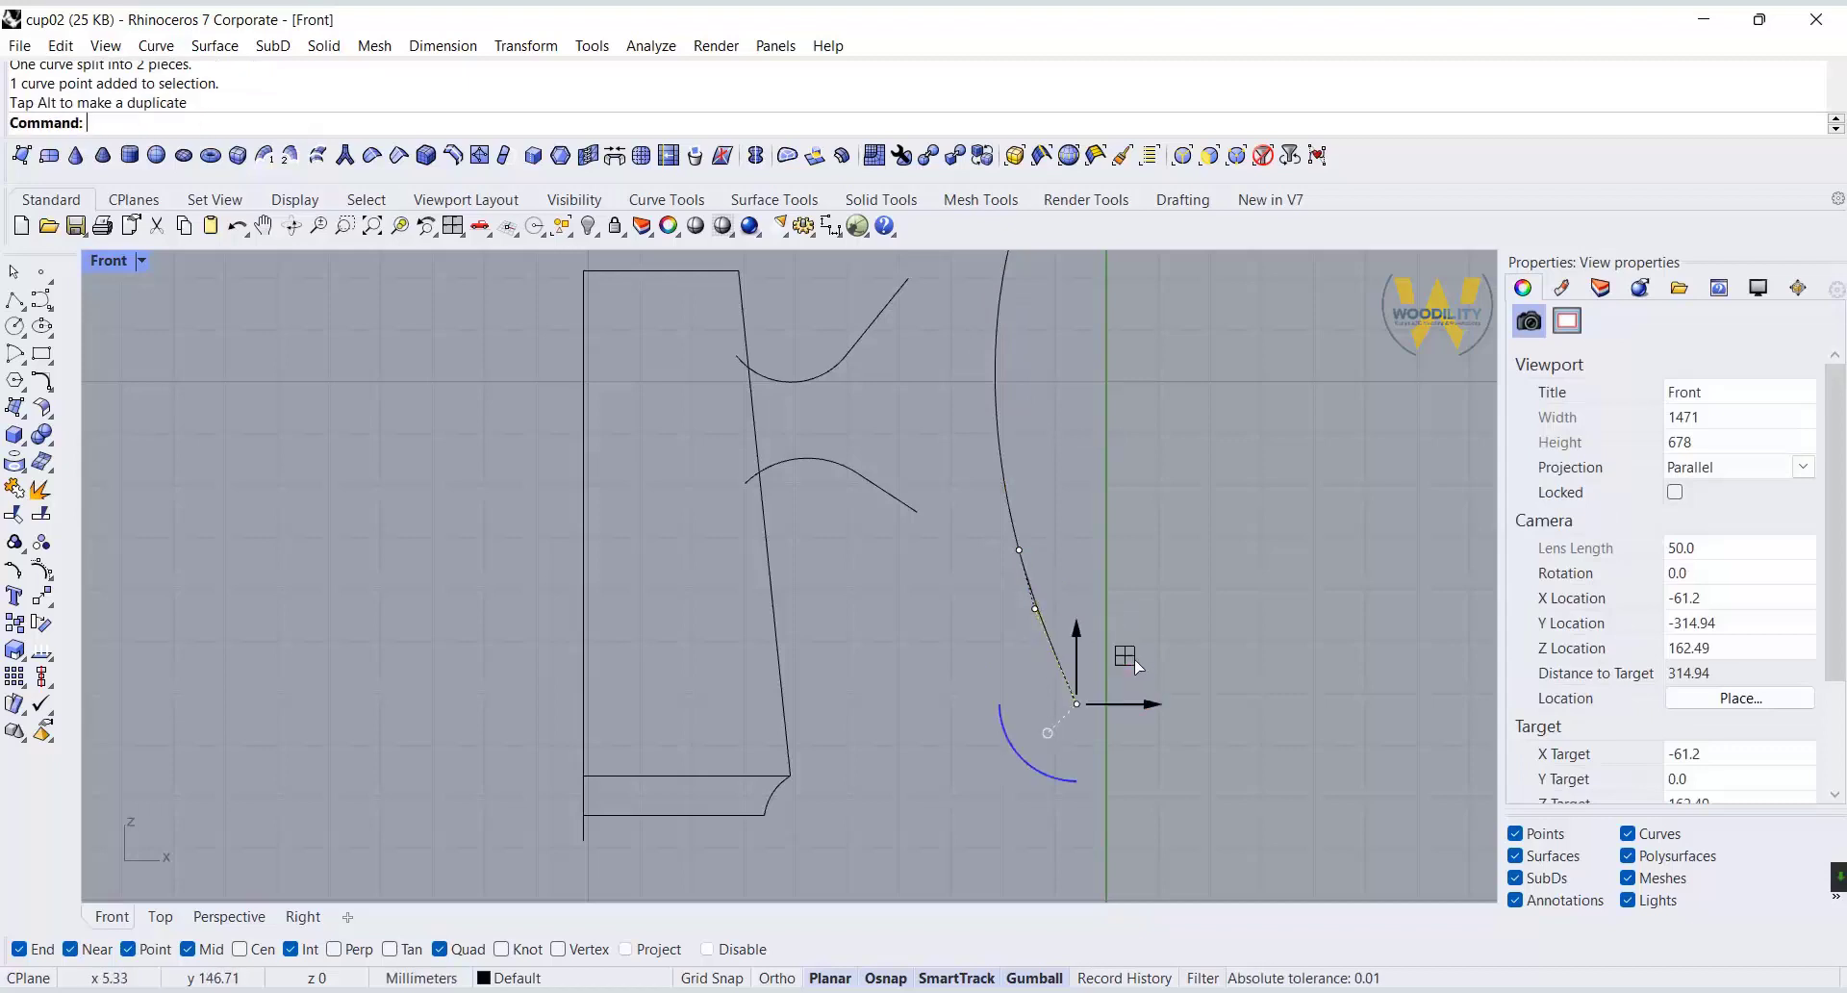
key(Escape)
right_drag(892, 426, 895, 527)
Draw diameter circles across the inner ends and outer ends of the two connector curves, and one at the tall arc's upper end.
click(453, 227)
scroll(1137, 327, up, 13)
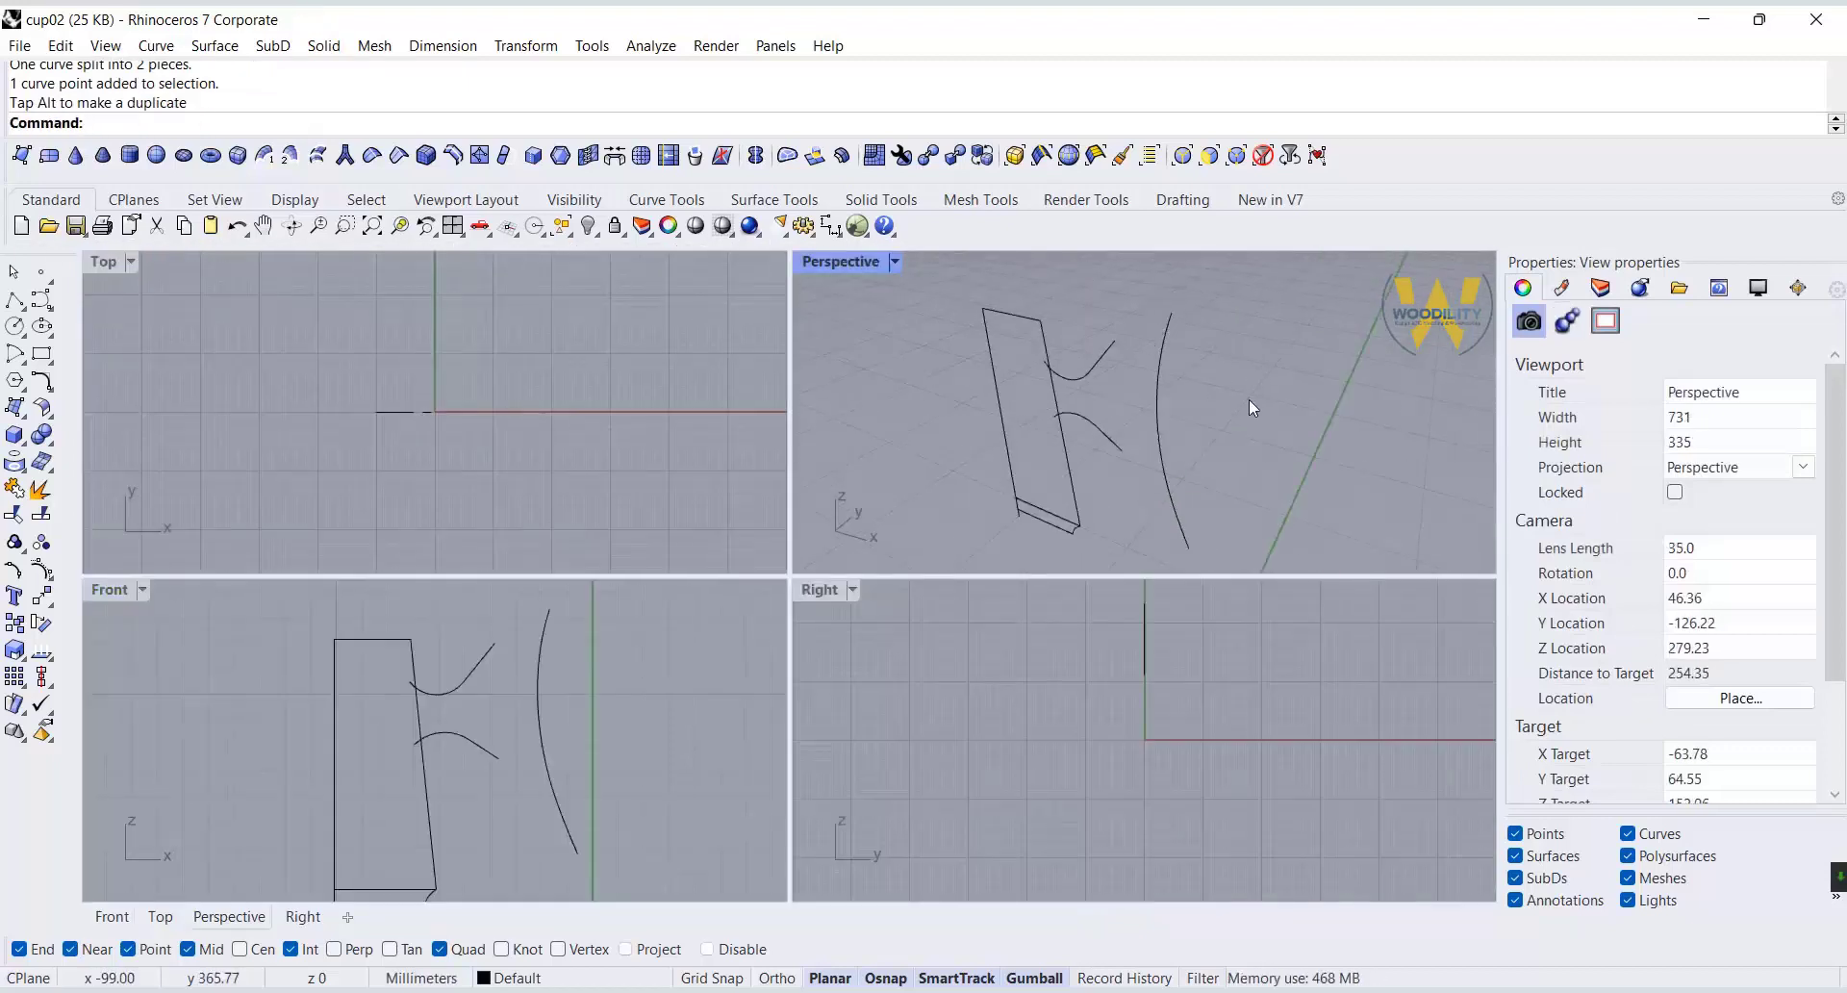
click(15, 326)
click(91, 327)
click(1115, 341)
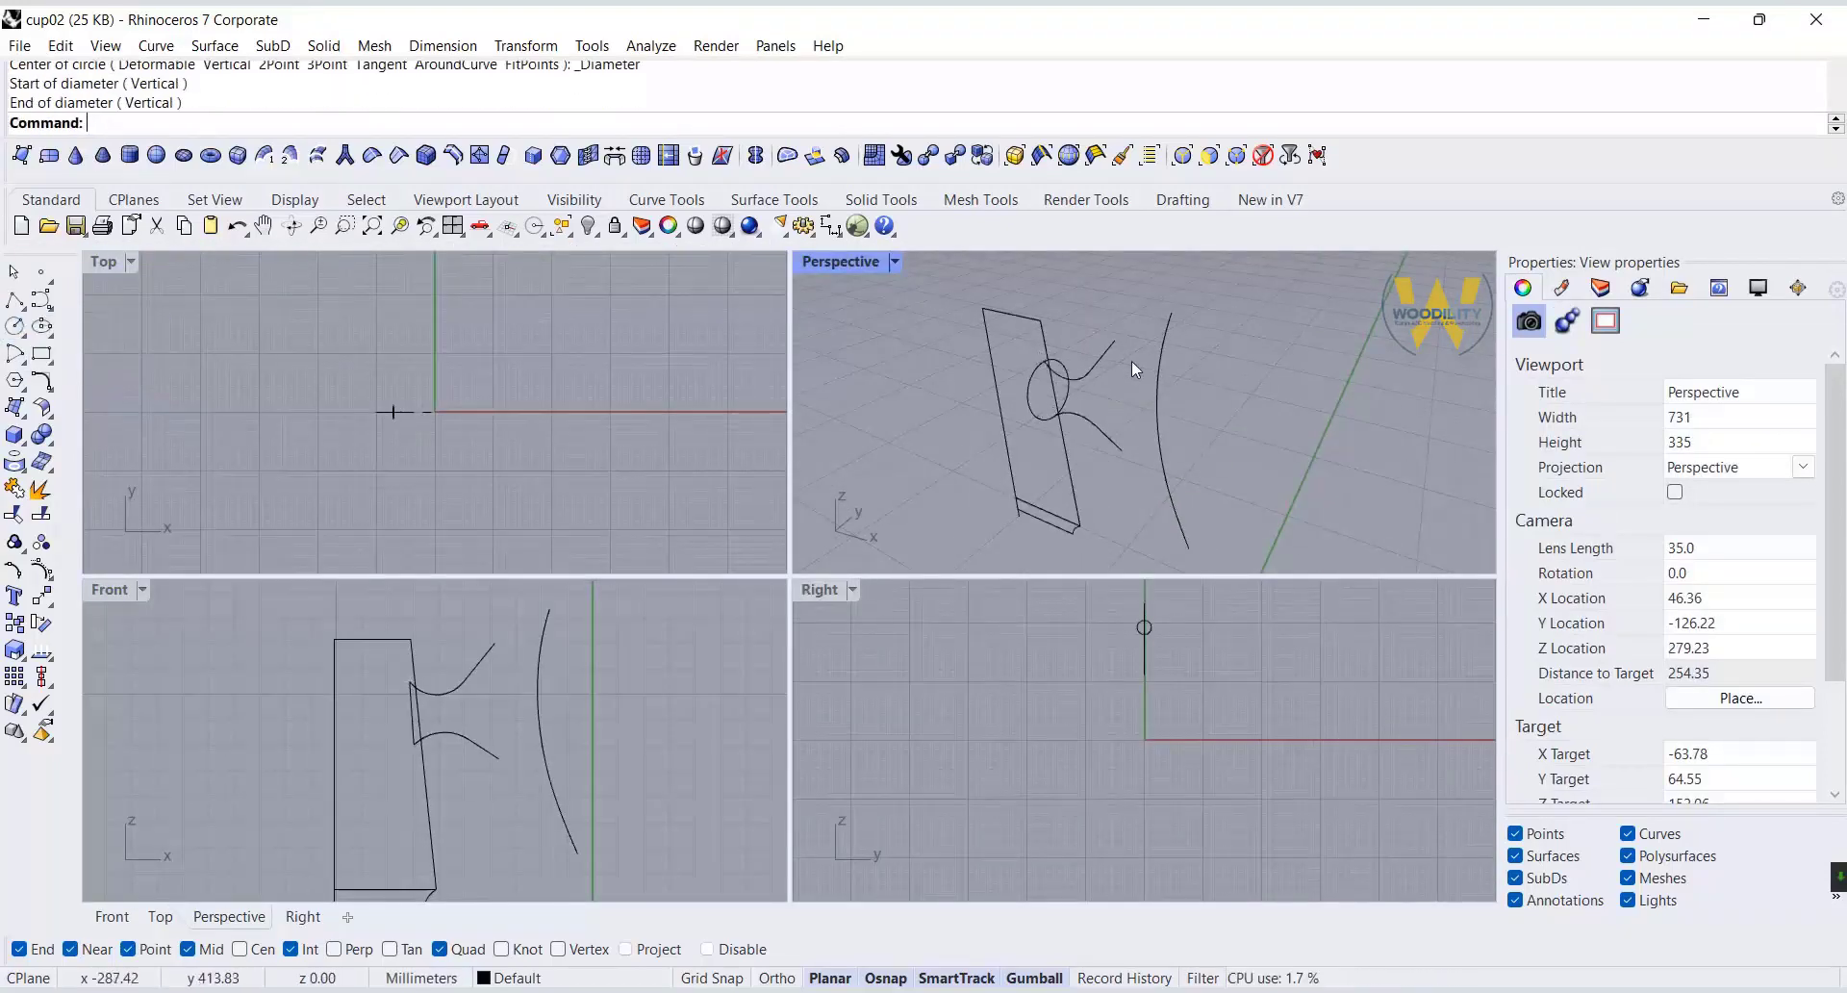
click(1118, 452)
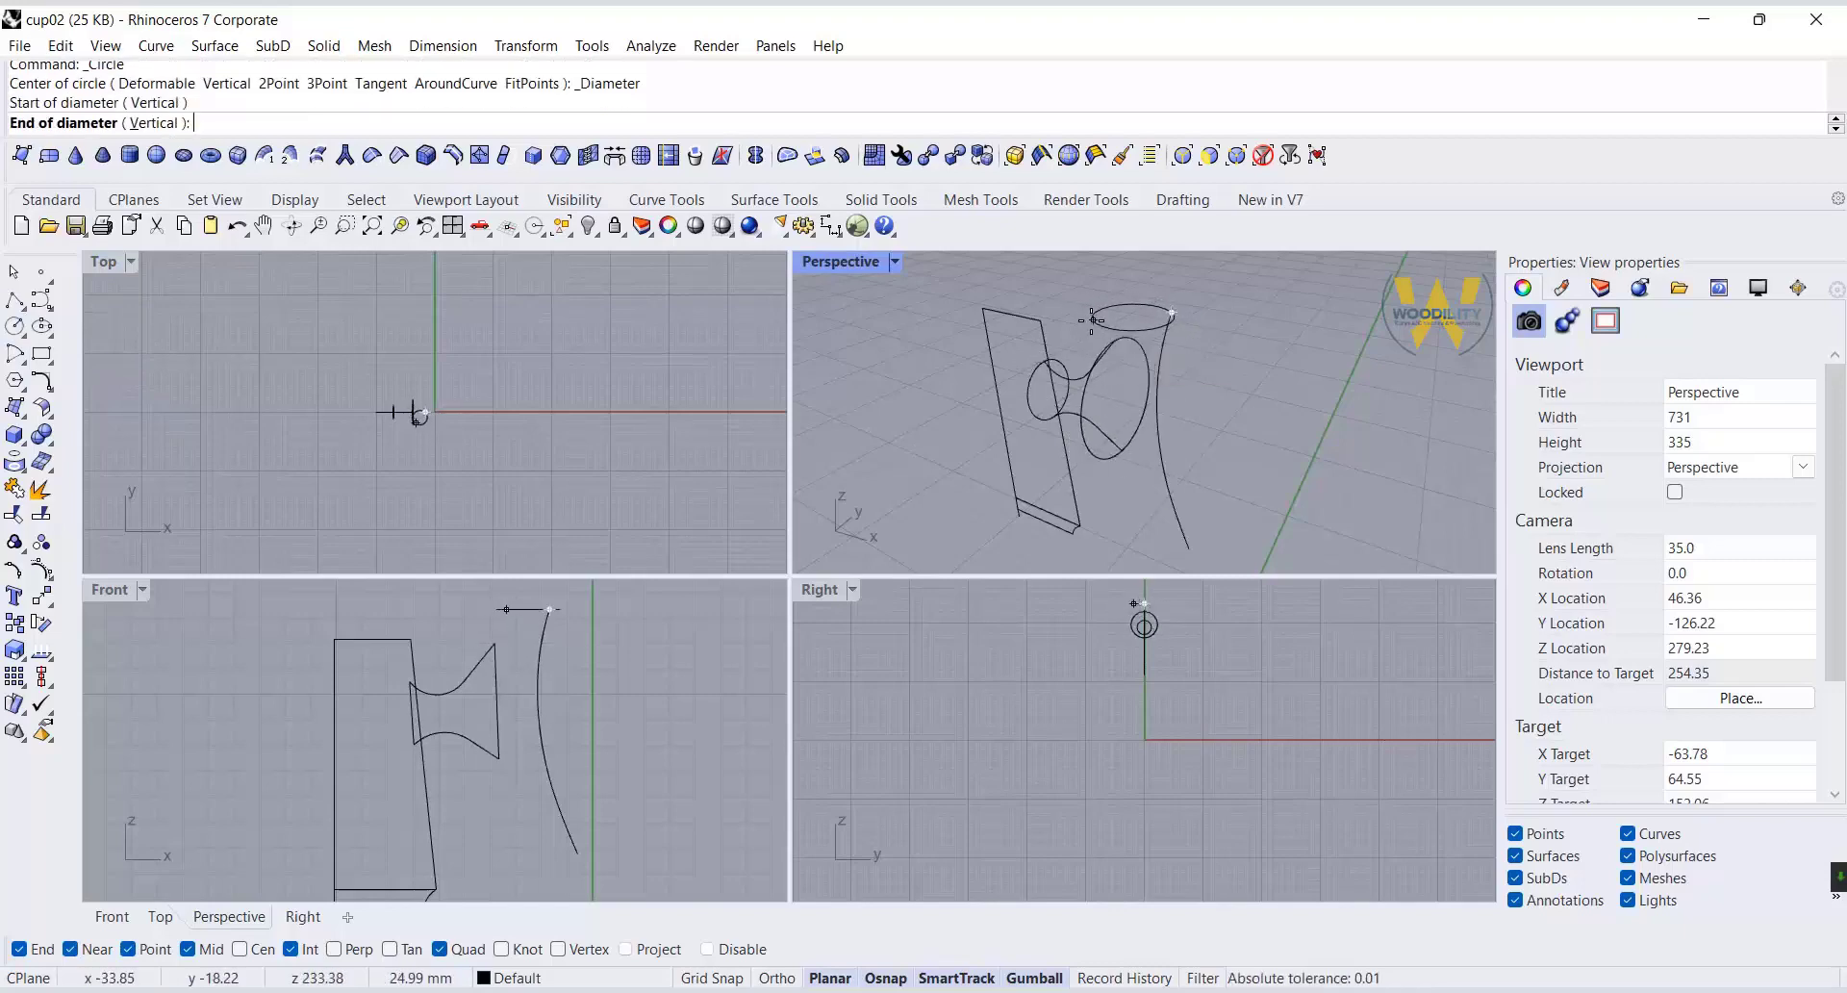
Tilt the circle above the tall arc and move it so its edge meets the arc's upper end point.
scroll(540, 602, up, 5)
drag(541, 602, 814, 261)
double_click(814, 262)
click(14, 514)
click(898, 431)
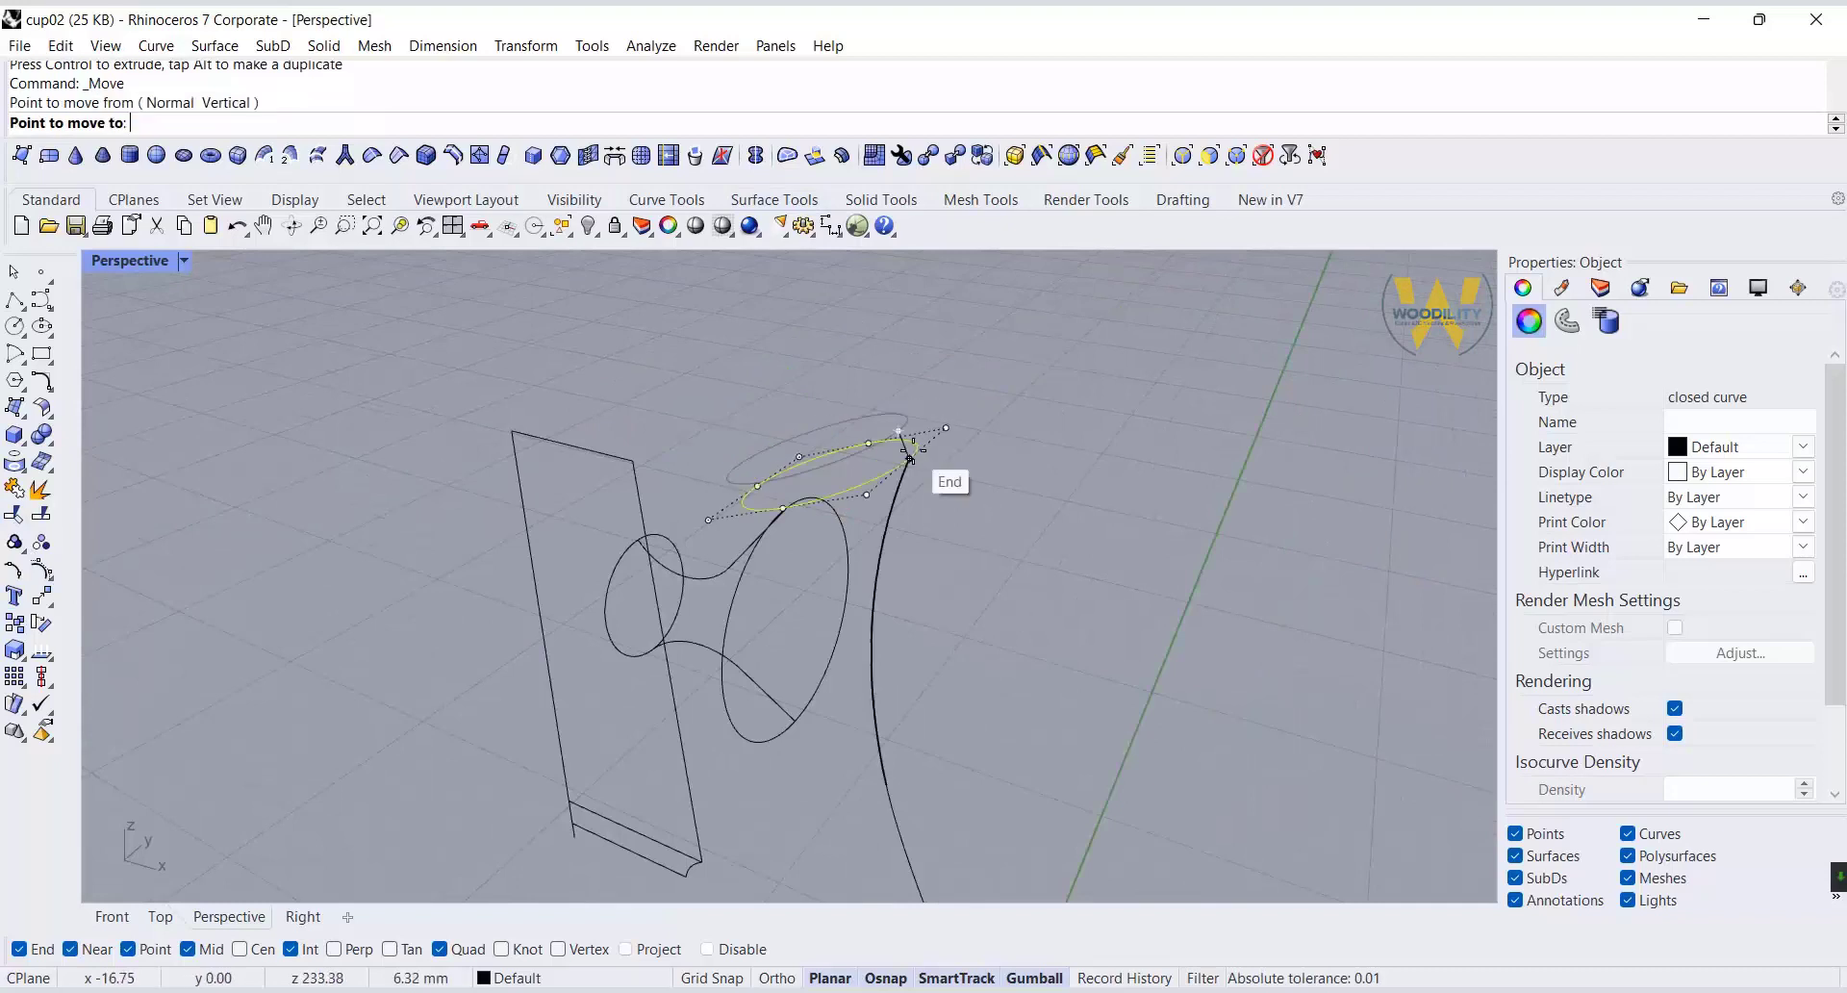
click(908, 460)
Shorten the connector's upper straight line by pulling in its outer end point in the front view.
right_drag(909, 460, 979, 360)
drag(1040, 369, 1039, 370)
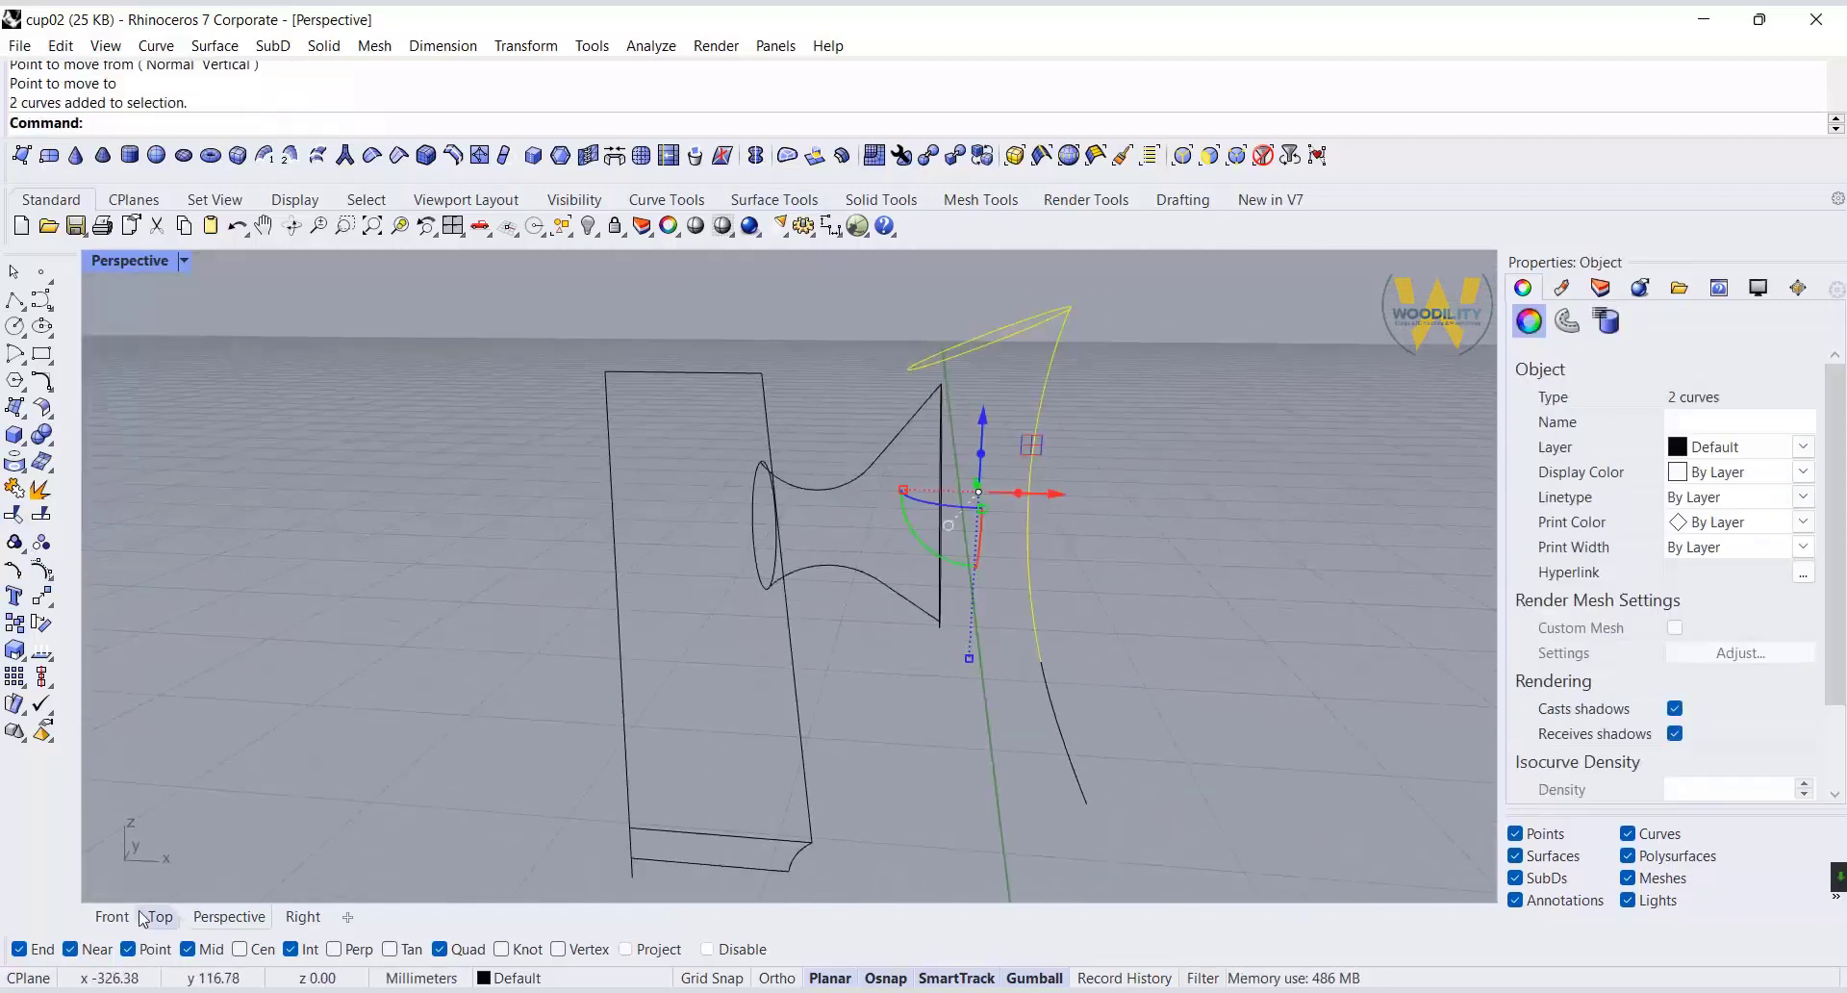
click(112, 916)
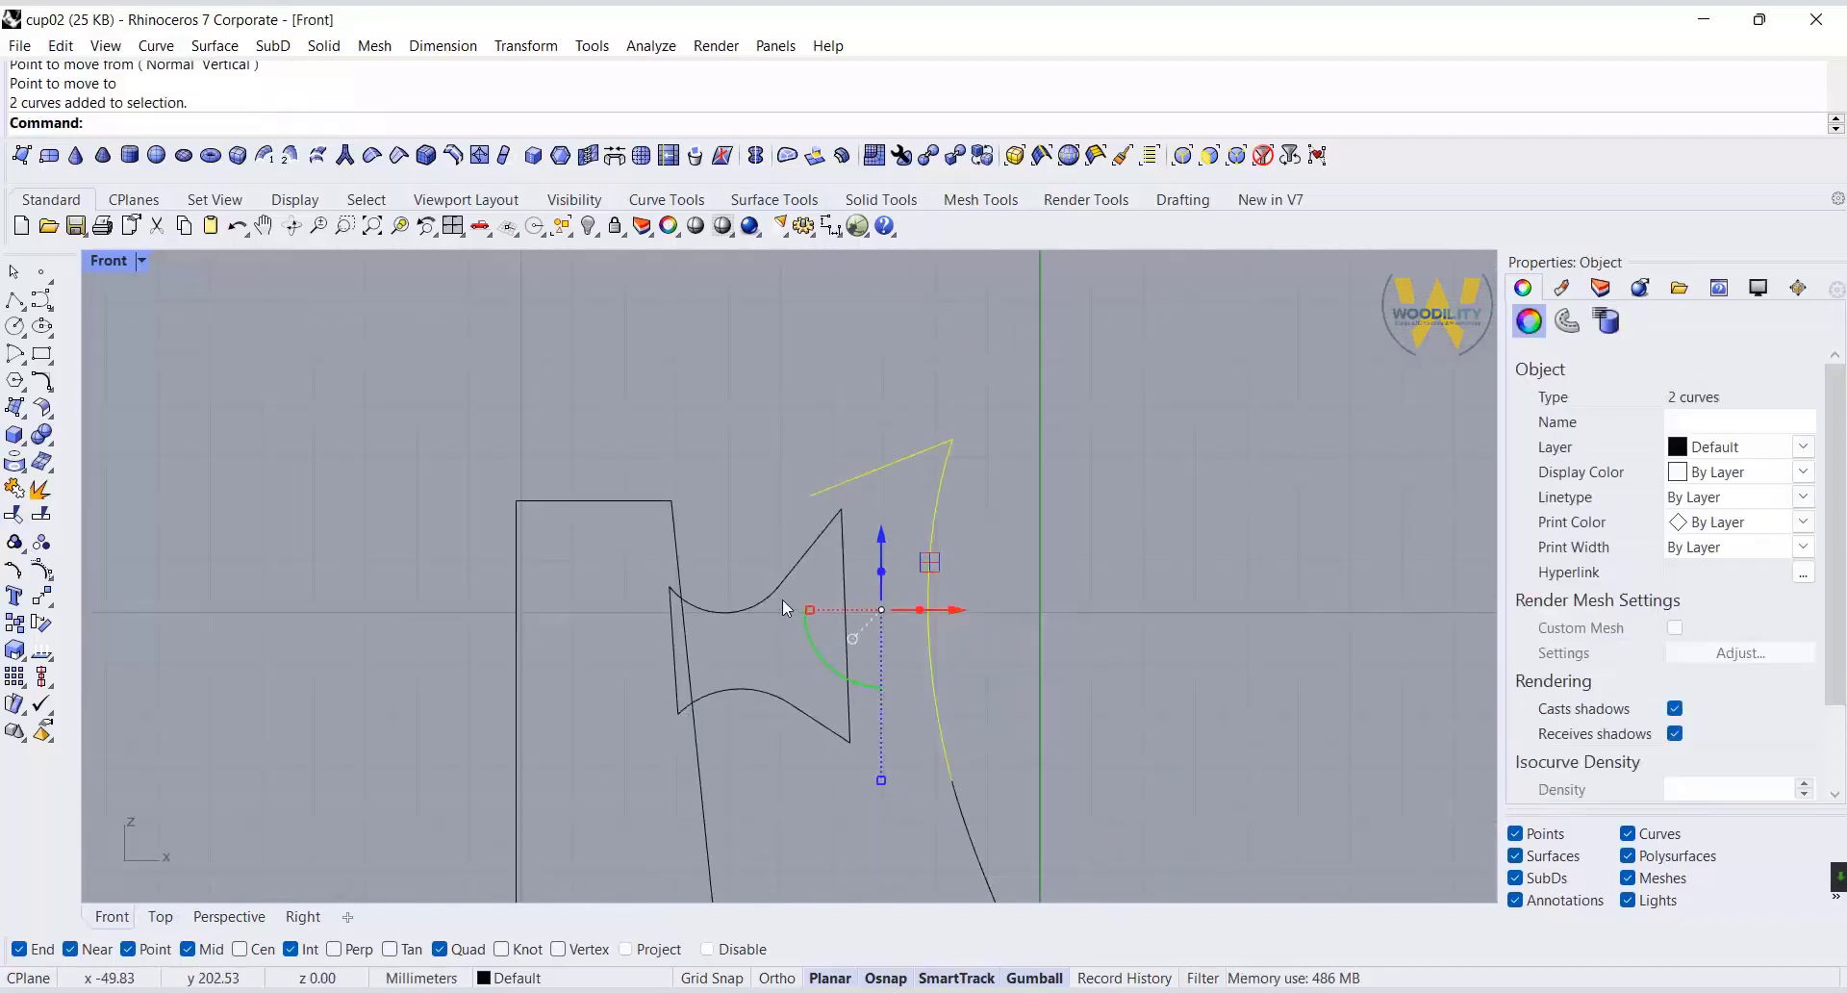
click(1024, 304)
click(820, 413)
scroll(821, 406, up, 6)
drag(821, 402, 824, 445)
Delete the connector's outer circle and its upper straight line.
click(826, 527)
key(Home)
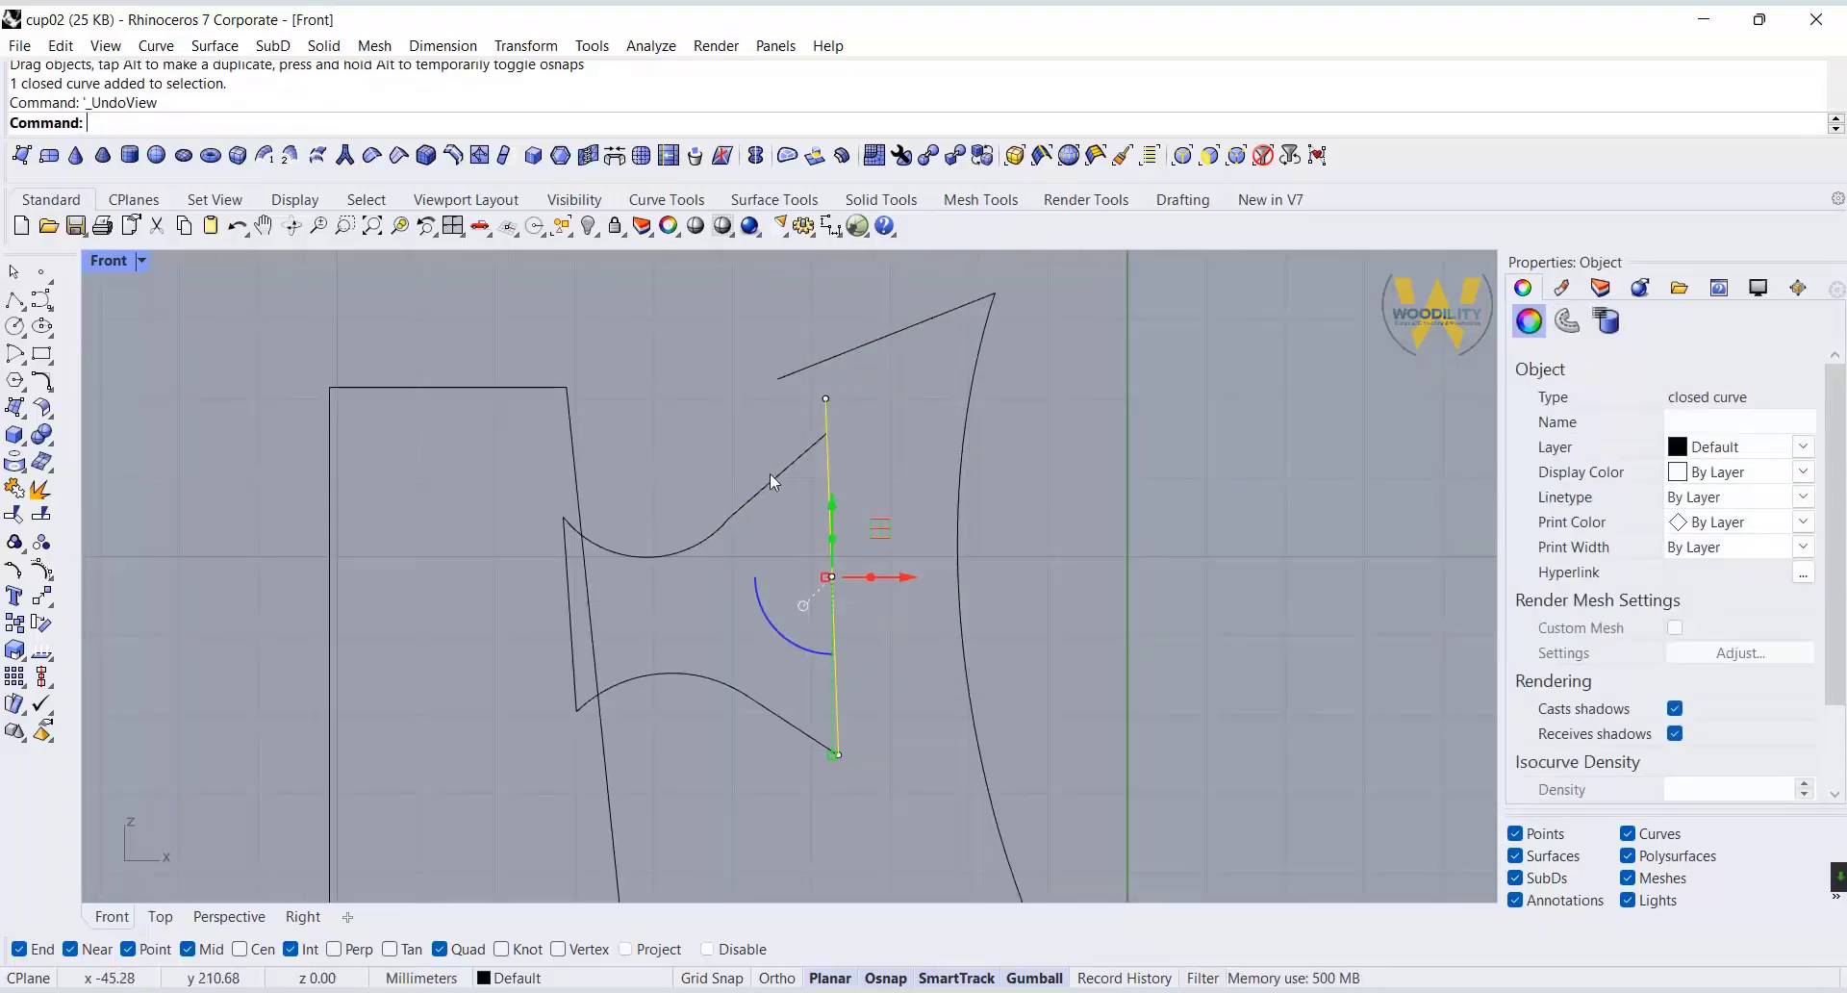
key(Delete)
Redraw the upper straight line, shorter, rising outward from the upper arc's outer end.
click(14, 300)
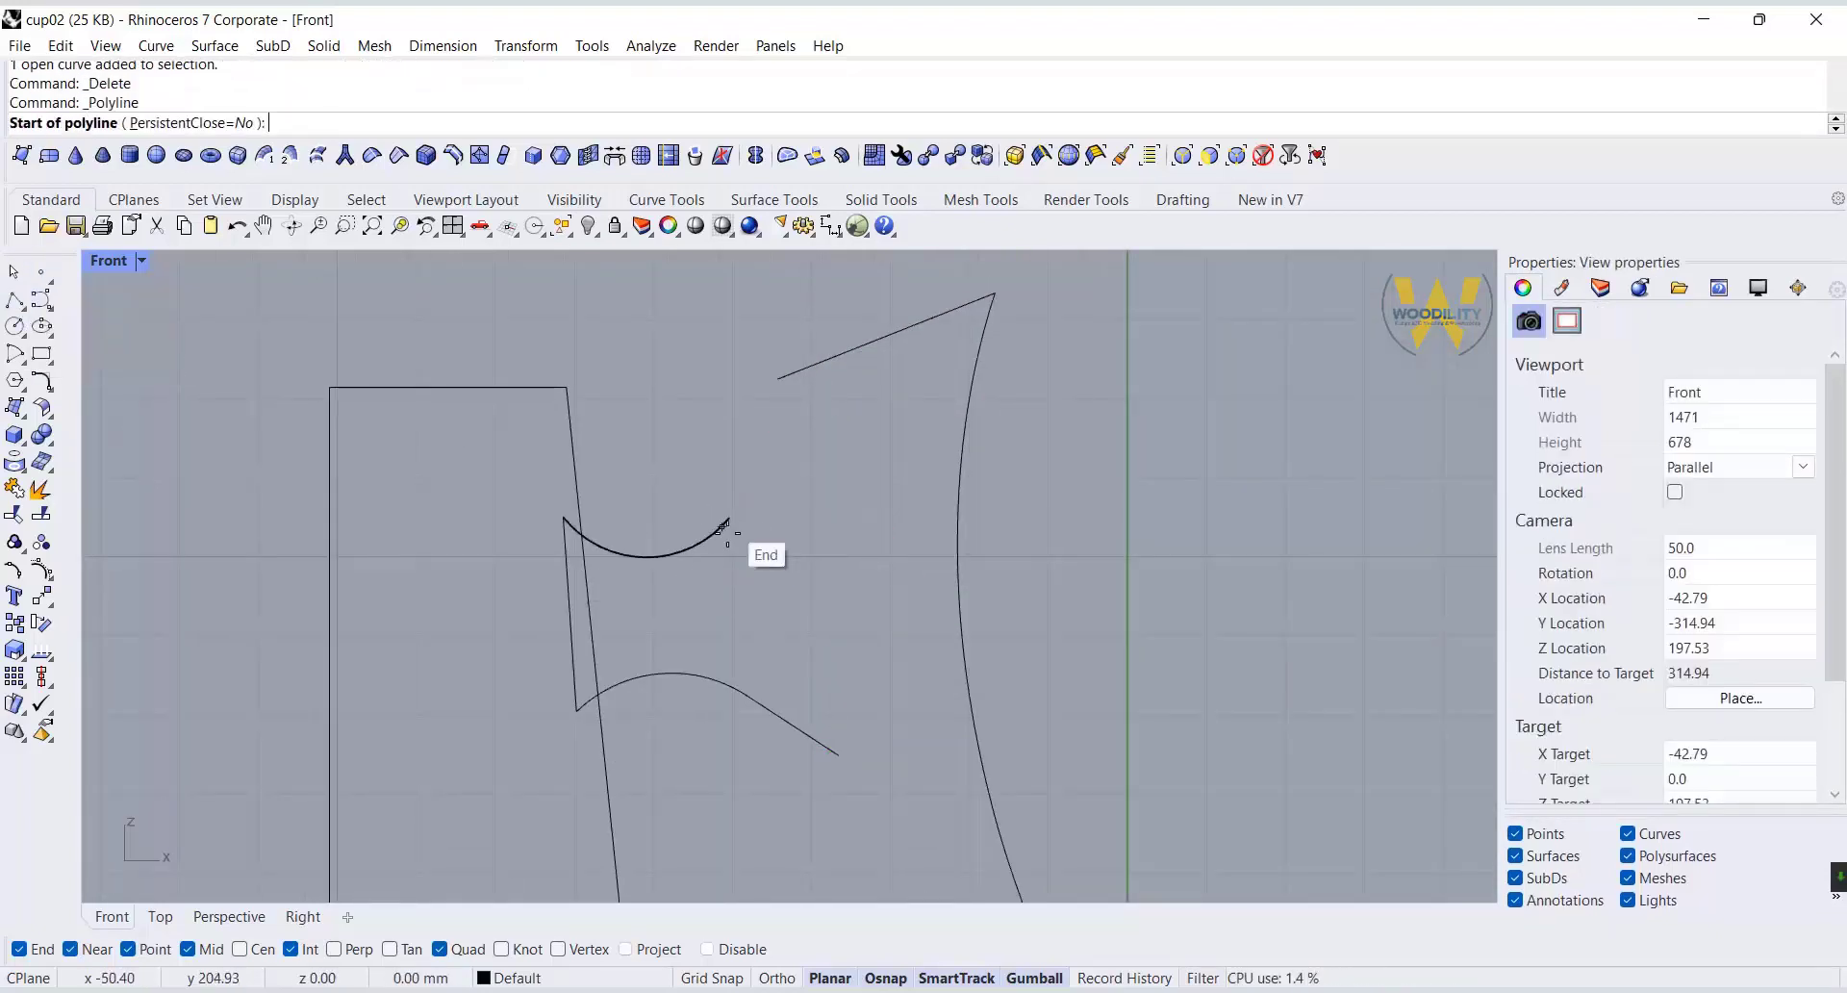
click(730, 517)
click(789, 447)
right_click(789, 452)
Move both pieces of the tall arc and its tilted top circle slightly down and toward the body.
right_drag(814, 525, 854, 469)
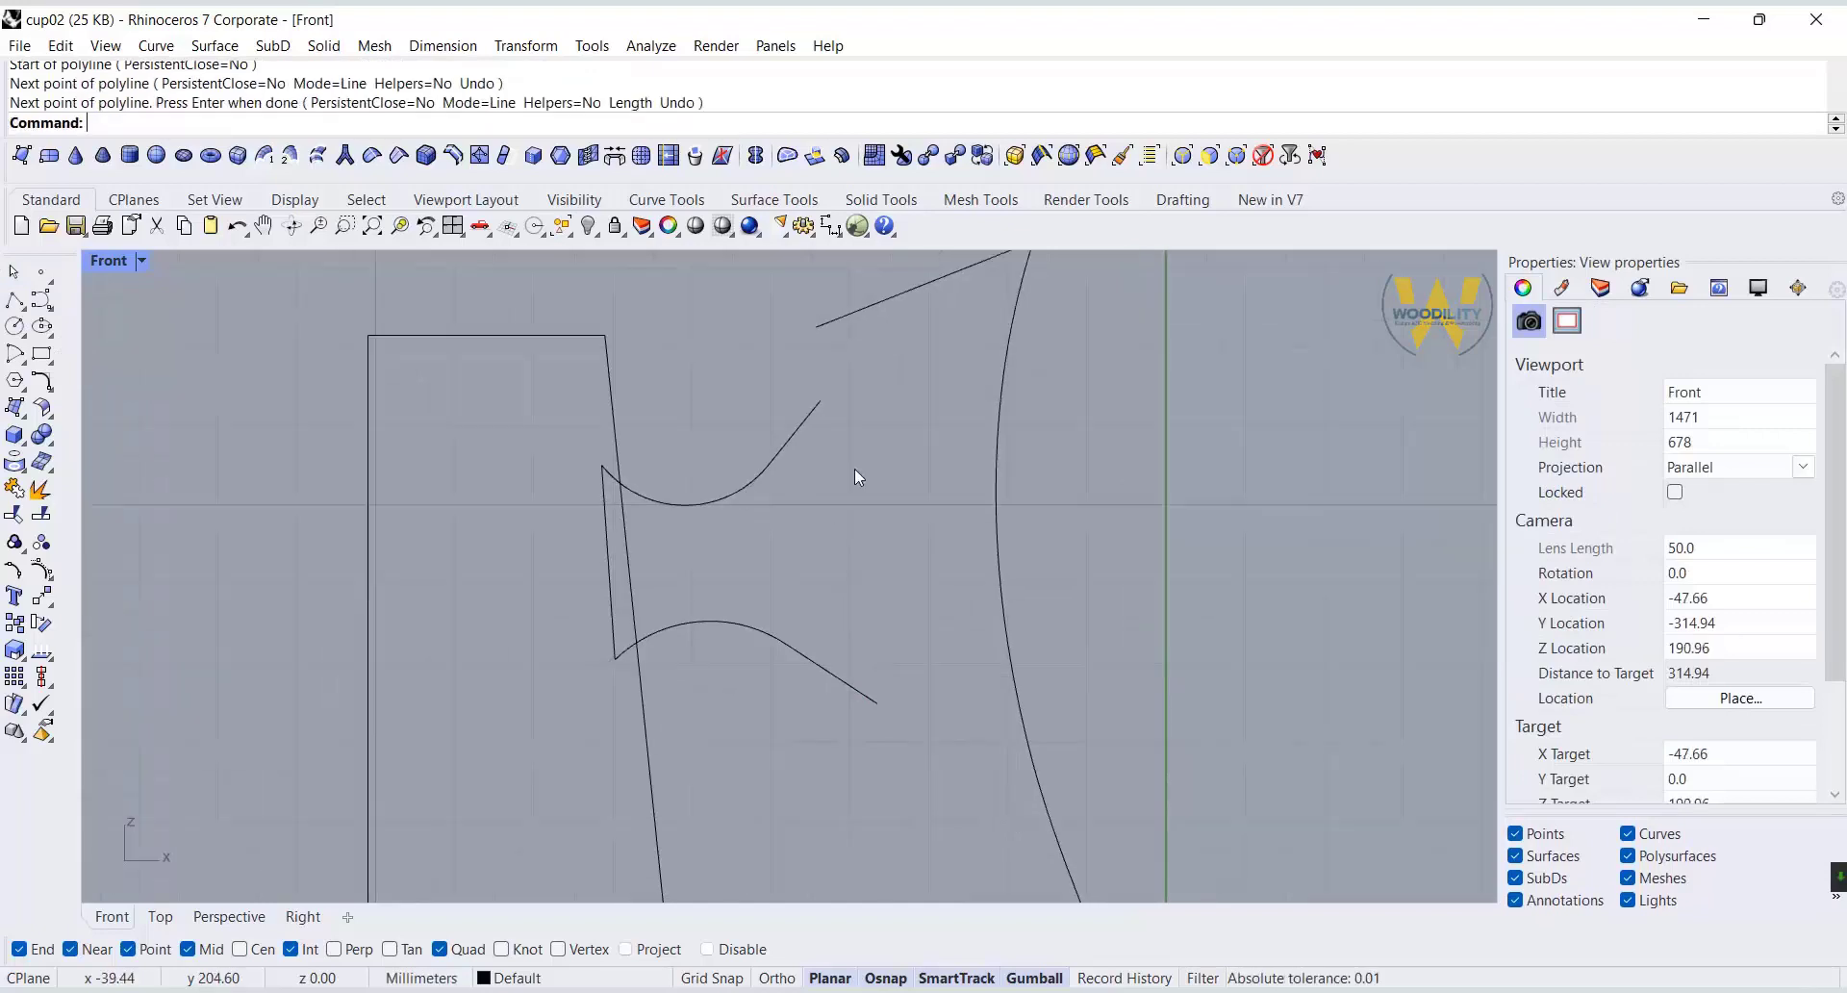
scroll(847, 477, down, 6)
drag(967, 337, 903, 408)
shift+click(963, 690)
drag(956, 503, 943, 523)
click(935, 685)
Draw a center-radius circle with radius 85.14 mm centred on the lower part of the tall arc.
double_click(108, 260)
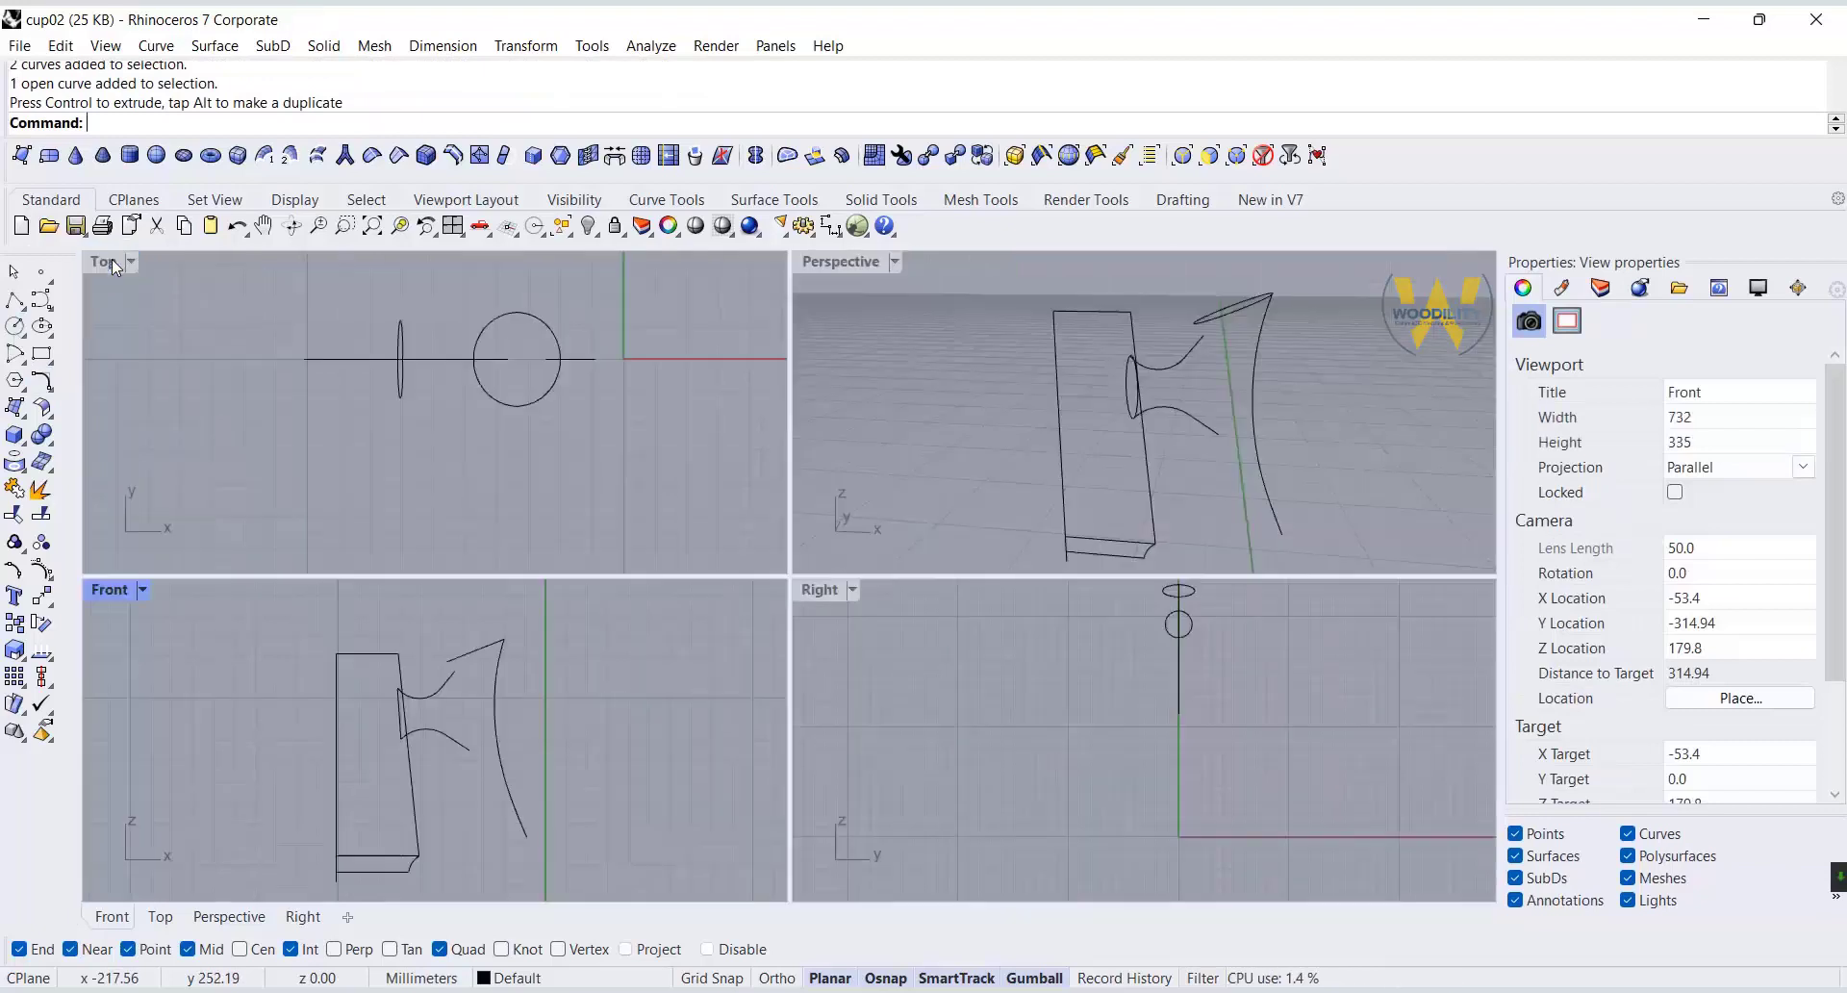
click(15, 326)
click(1258, 465)
right_click(1245, 476)
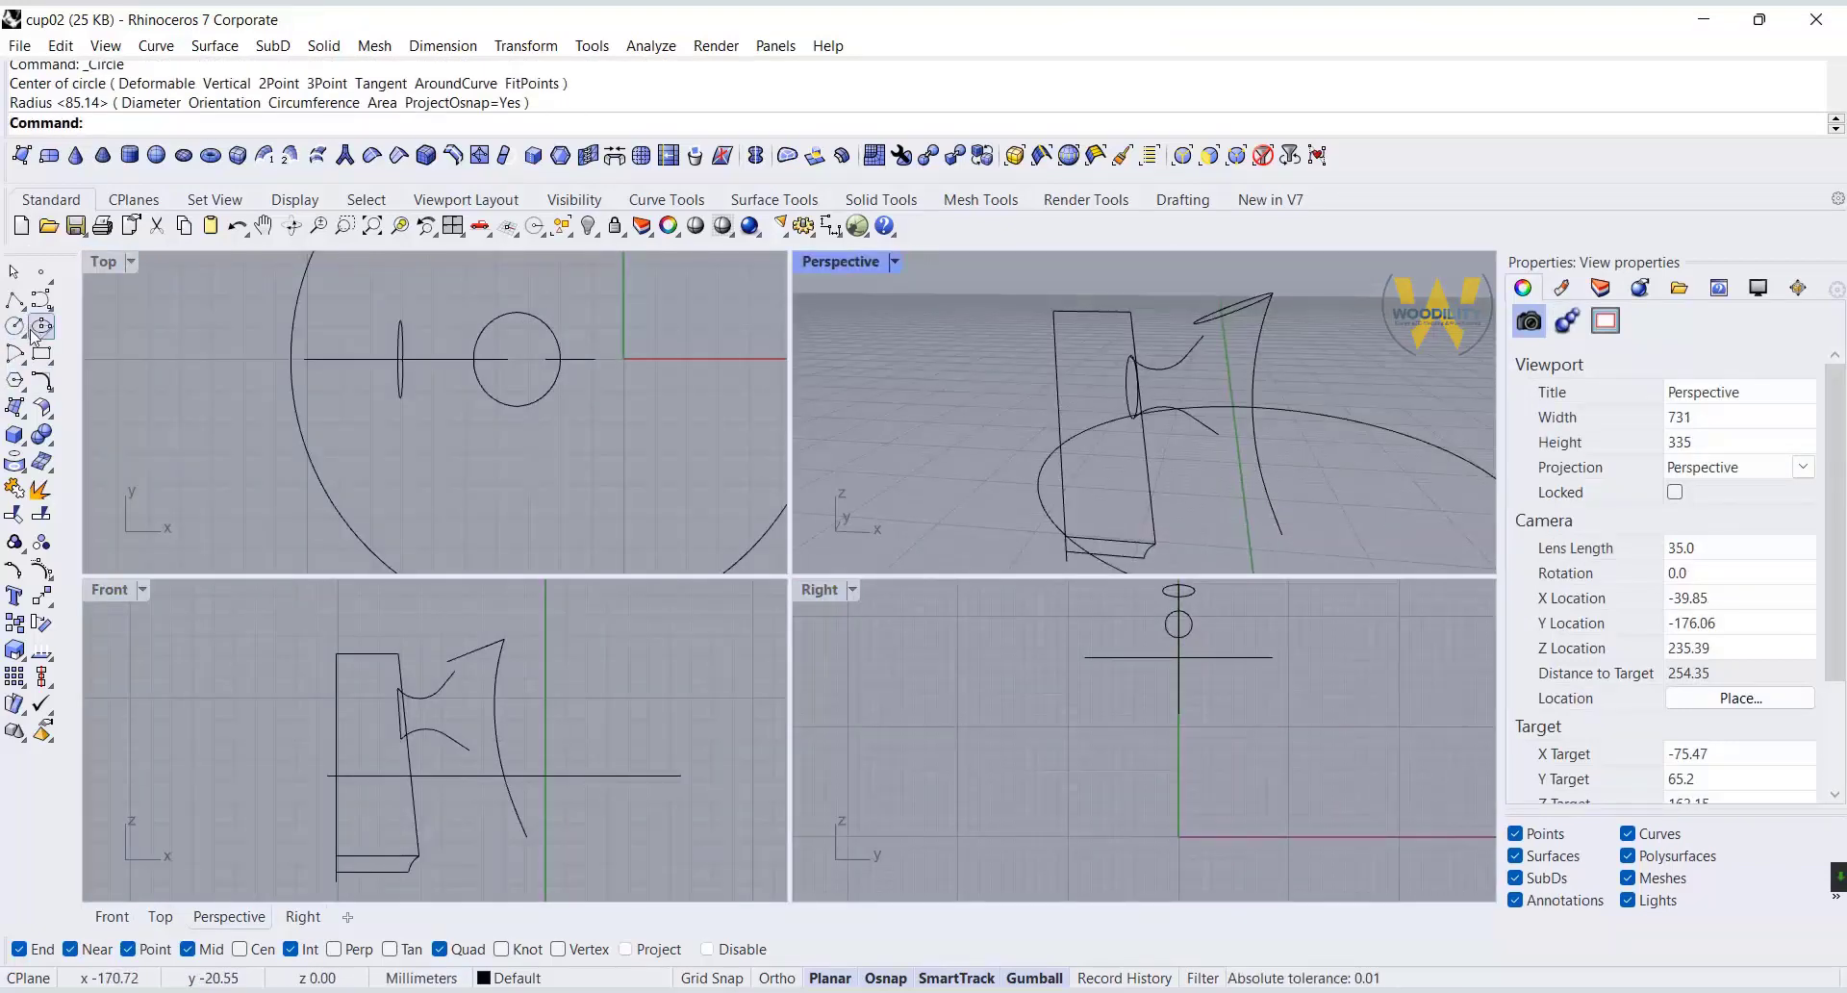
Undo the large circle and draw a horizontal circle by diameter, about 23 mm across, from the tall arc's lower part toward the body.
click(238, 227)
click(20, 332)
click(65, 334)
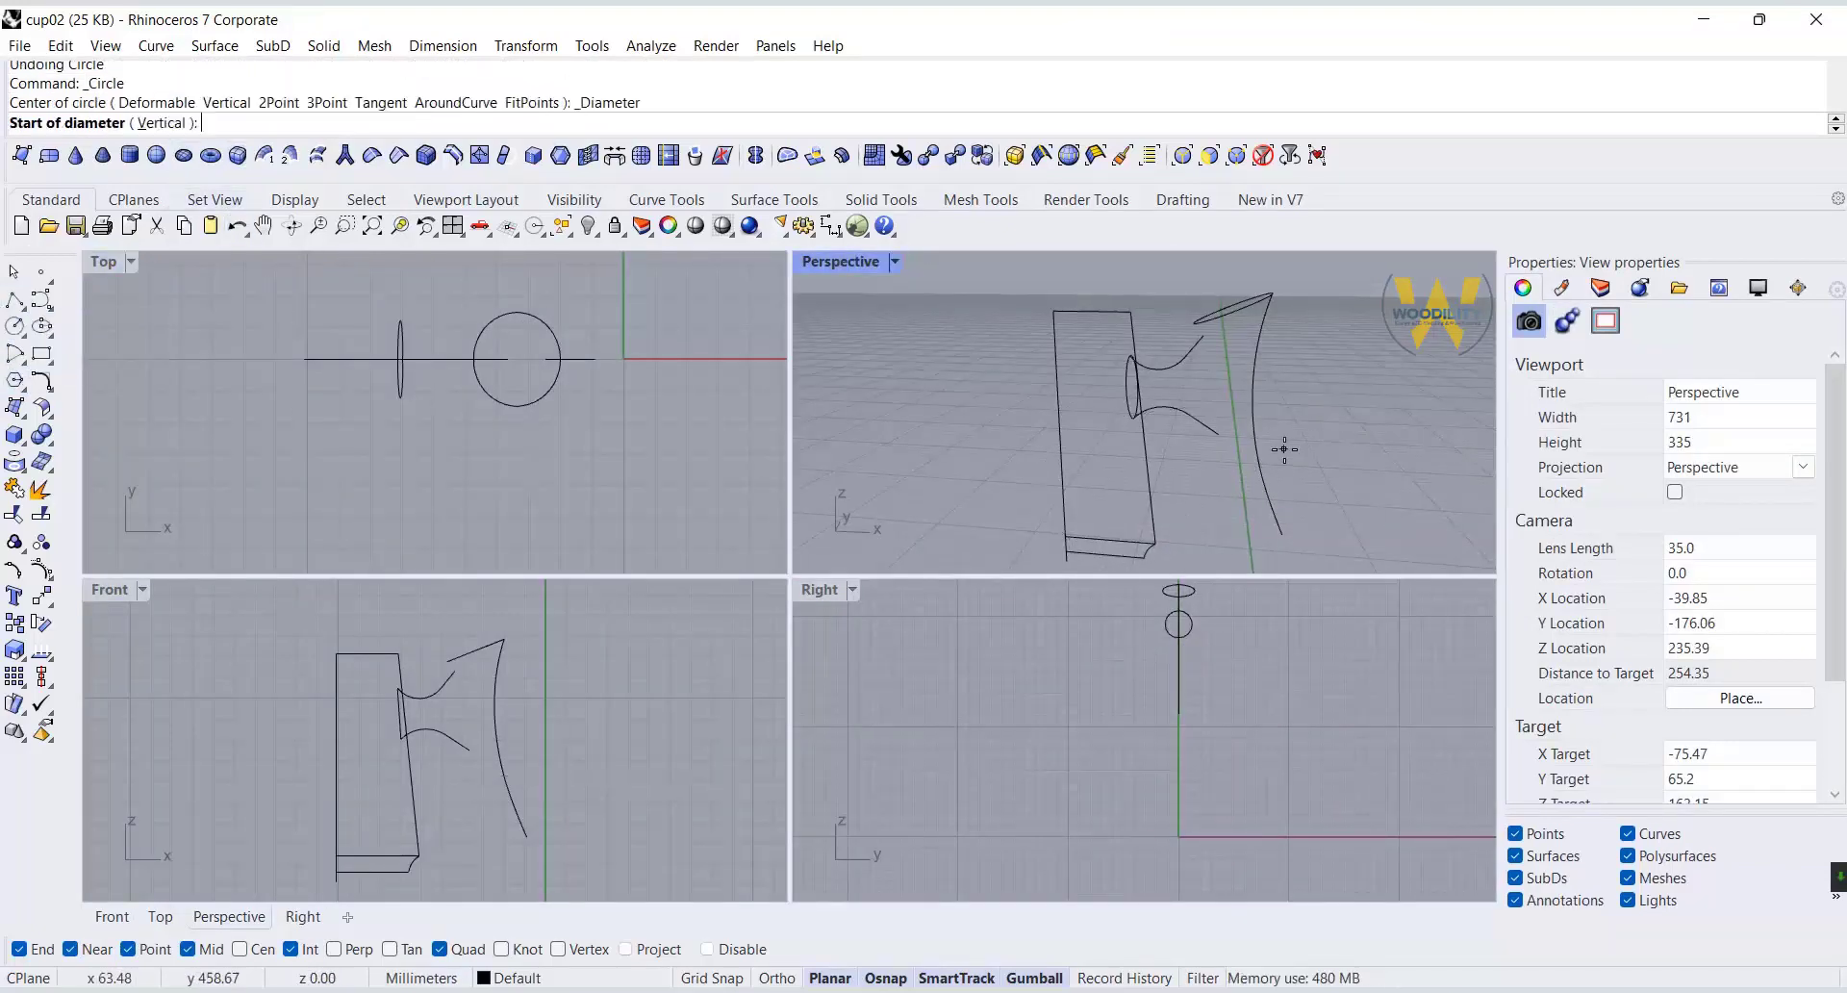
click(1259, 465)
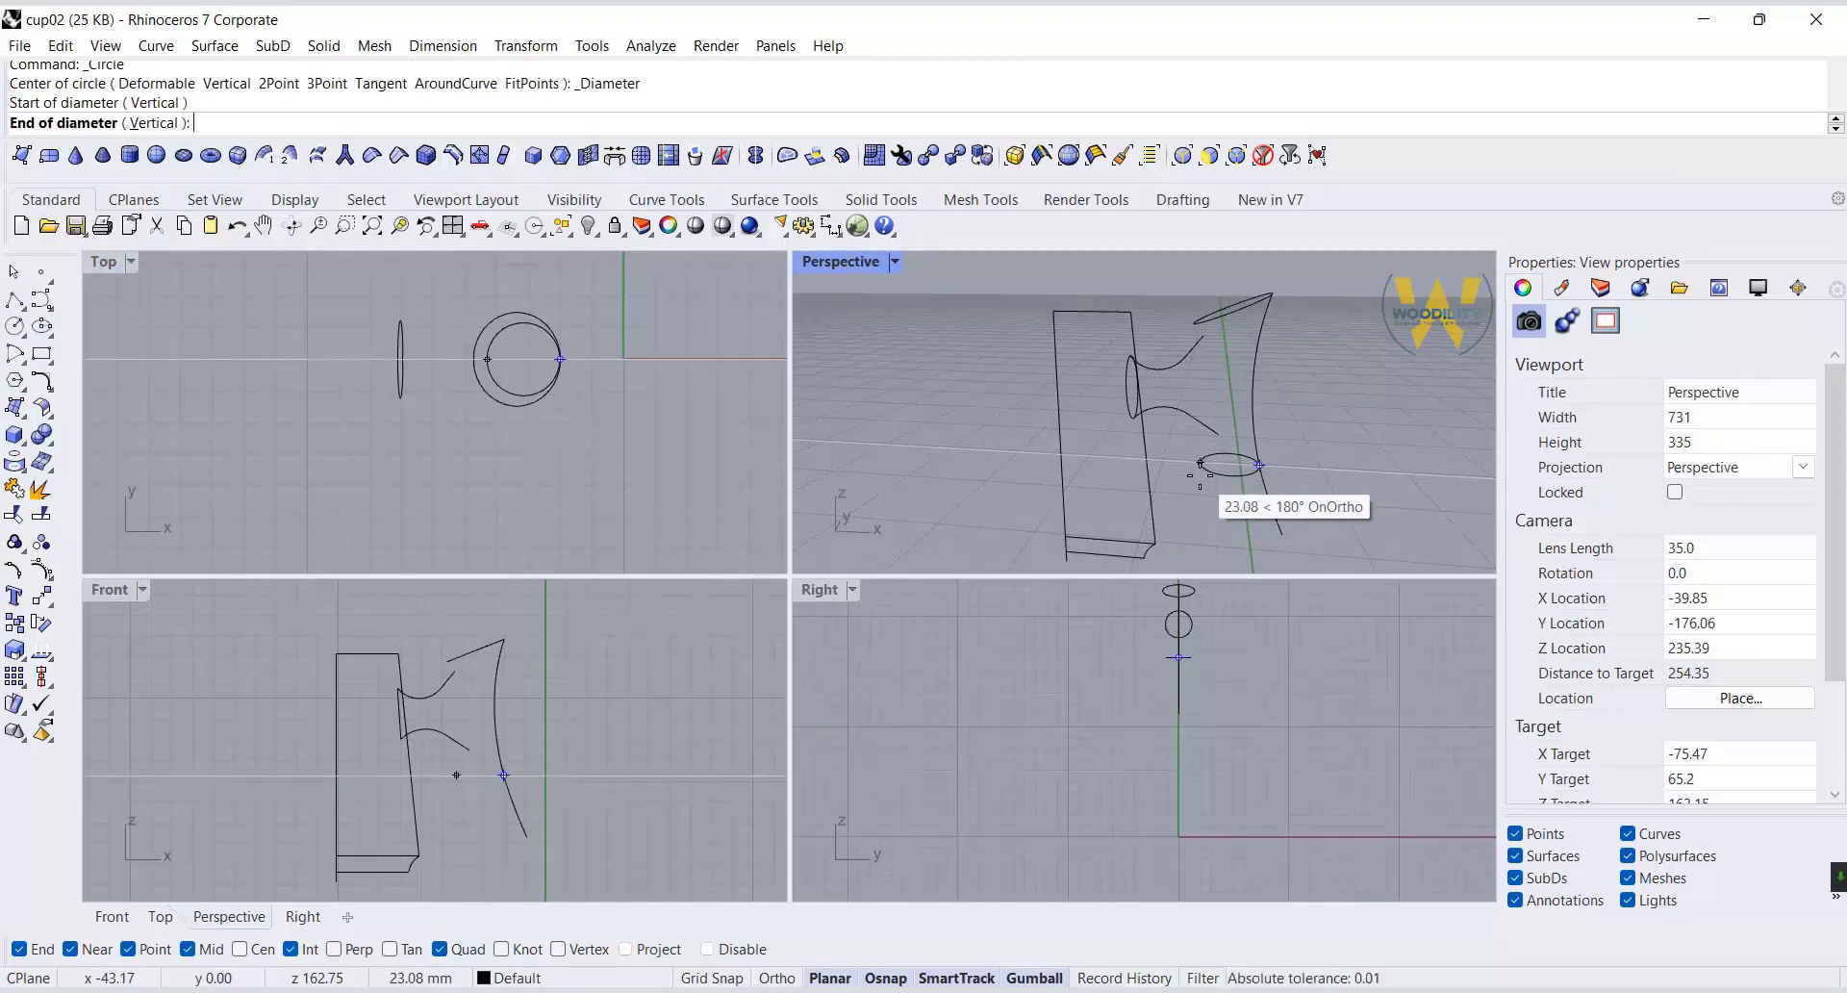
click(1199, 470)
Draw a circle by diameter spanning the outer ends of the connector's upper and lower curves.
double_click(837, 264)
mouse_move(976, 431)
right_down()
mouse_move(734, 470)
mouse_move(900, 459)
right_up()
right_click(866, 463)
click(781, 483)
click(811, 678)
Scale the connector's inner and outer end circles slightly narrower along the Y direction.
scroll(624, 586, up, 5)
click(623, 587)
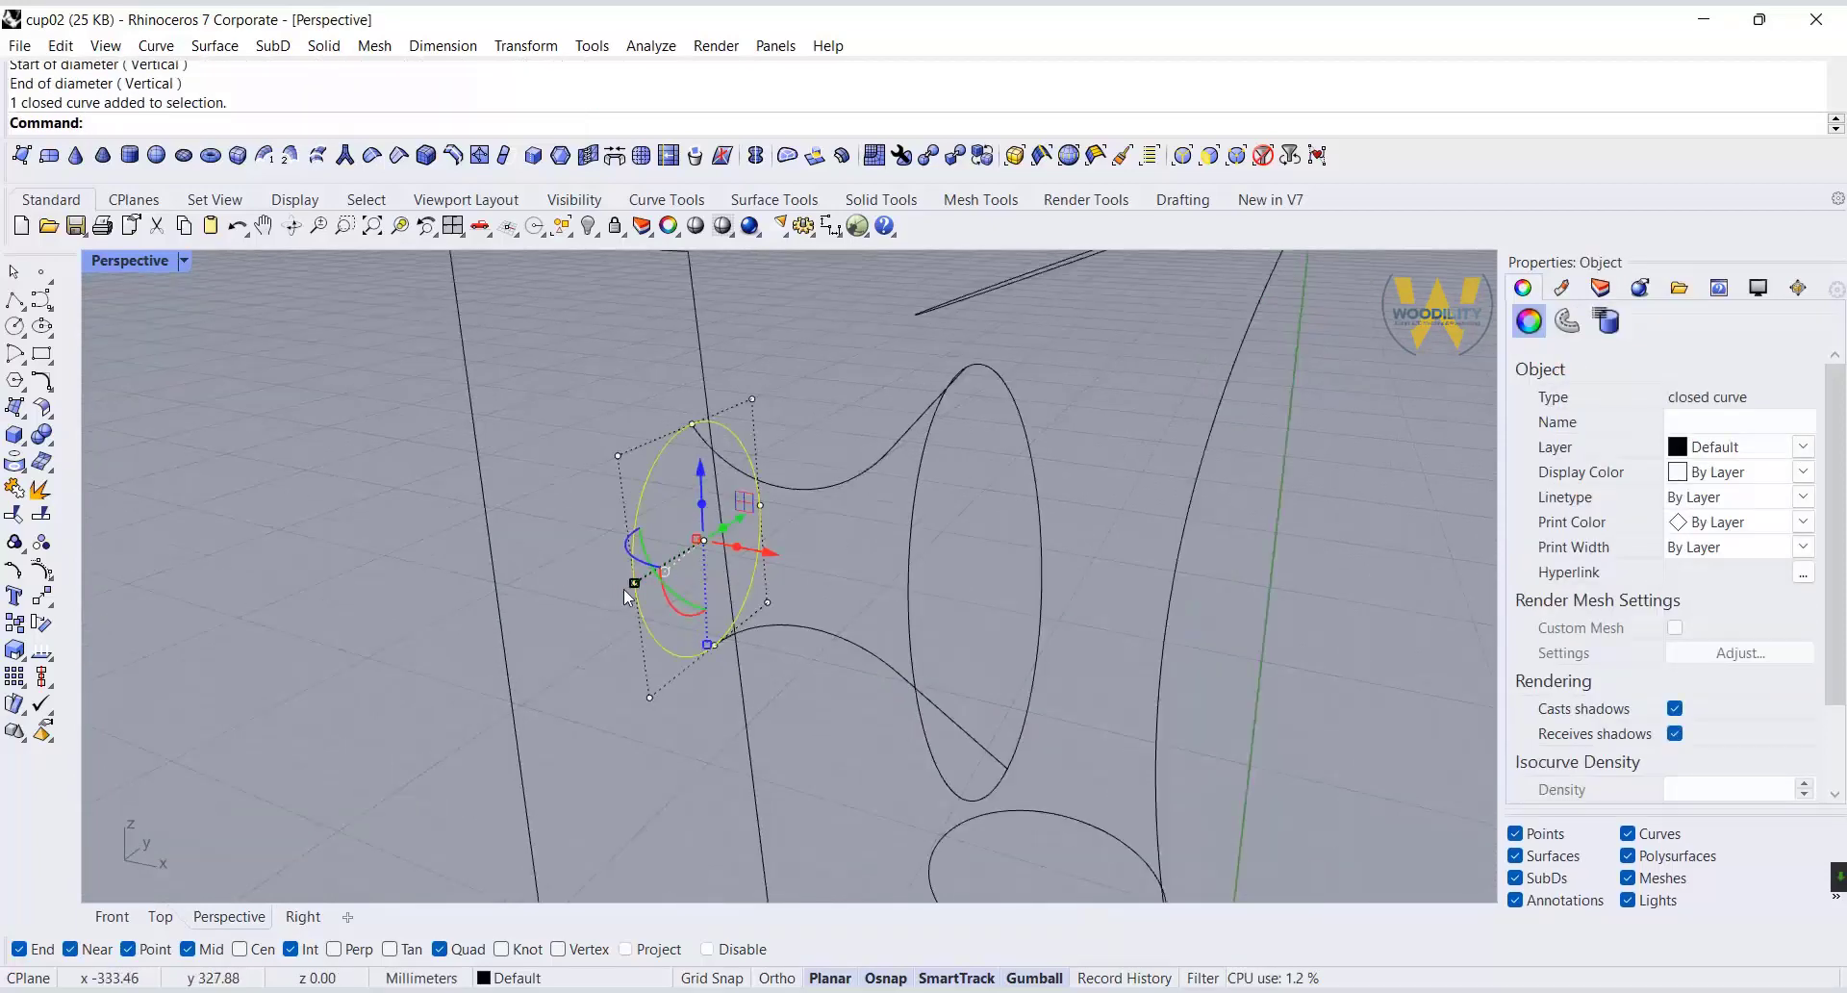
drag(630, 586, 650, 577)
click(913, 656)
drag(913, 677, 935, 644)
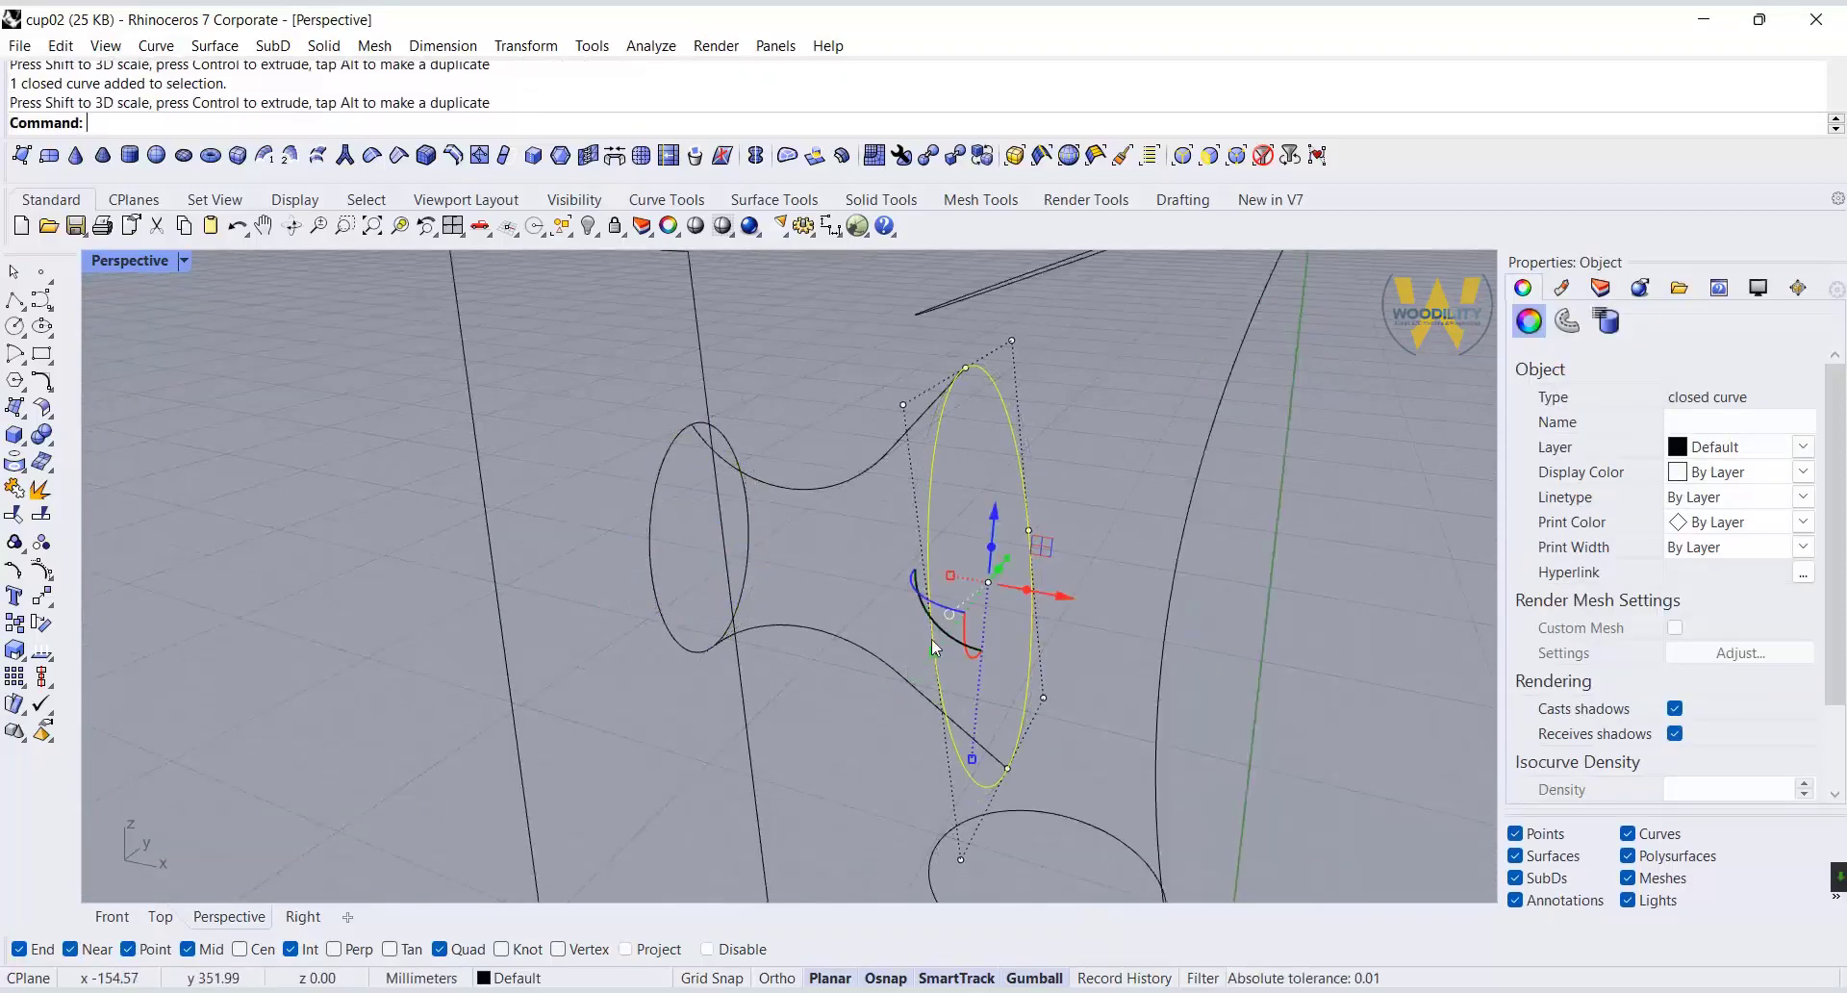
Narrow the connector's outer end circle a little further along the Y direction.
click(1092, 606)
scroll(1097, 606, down, 8)
right_drag(1149, 625, 1088, 679)
click(160, 916)
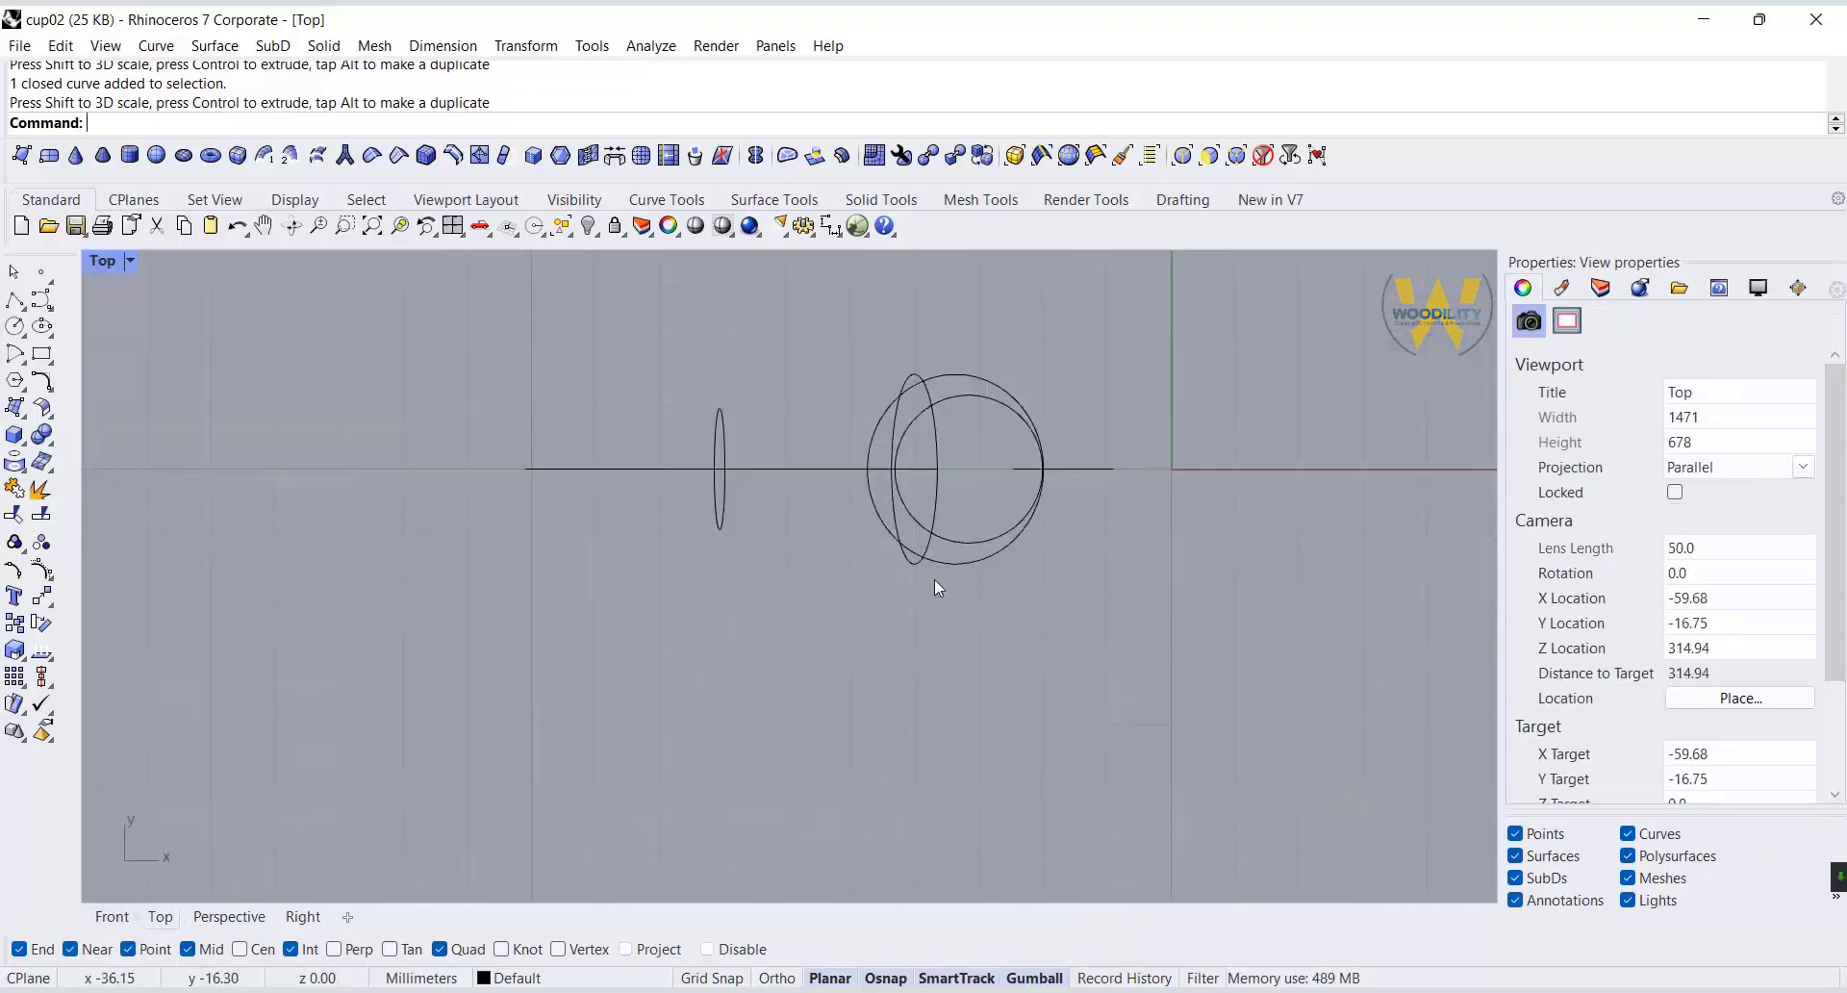
double_click(106, 264)
click(1199, 461)
scroll(1212, 454, up, 5)
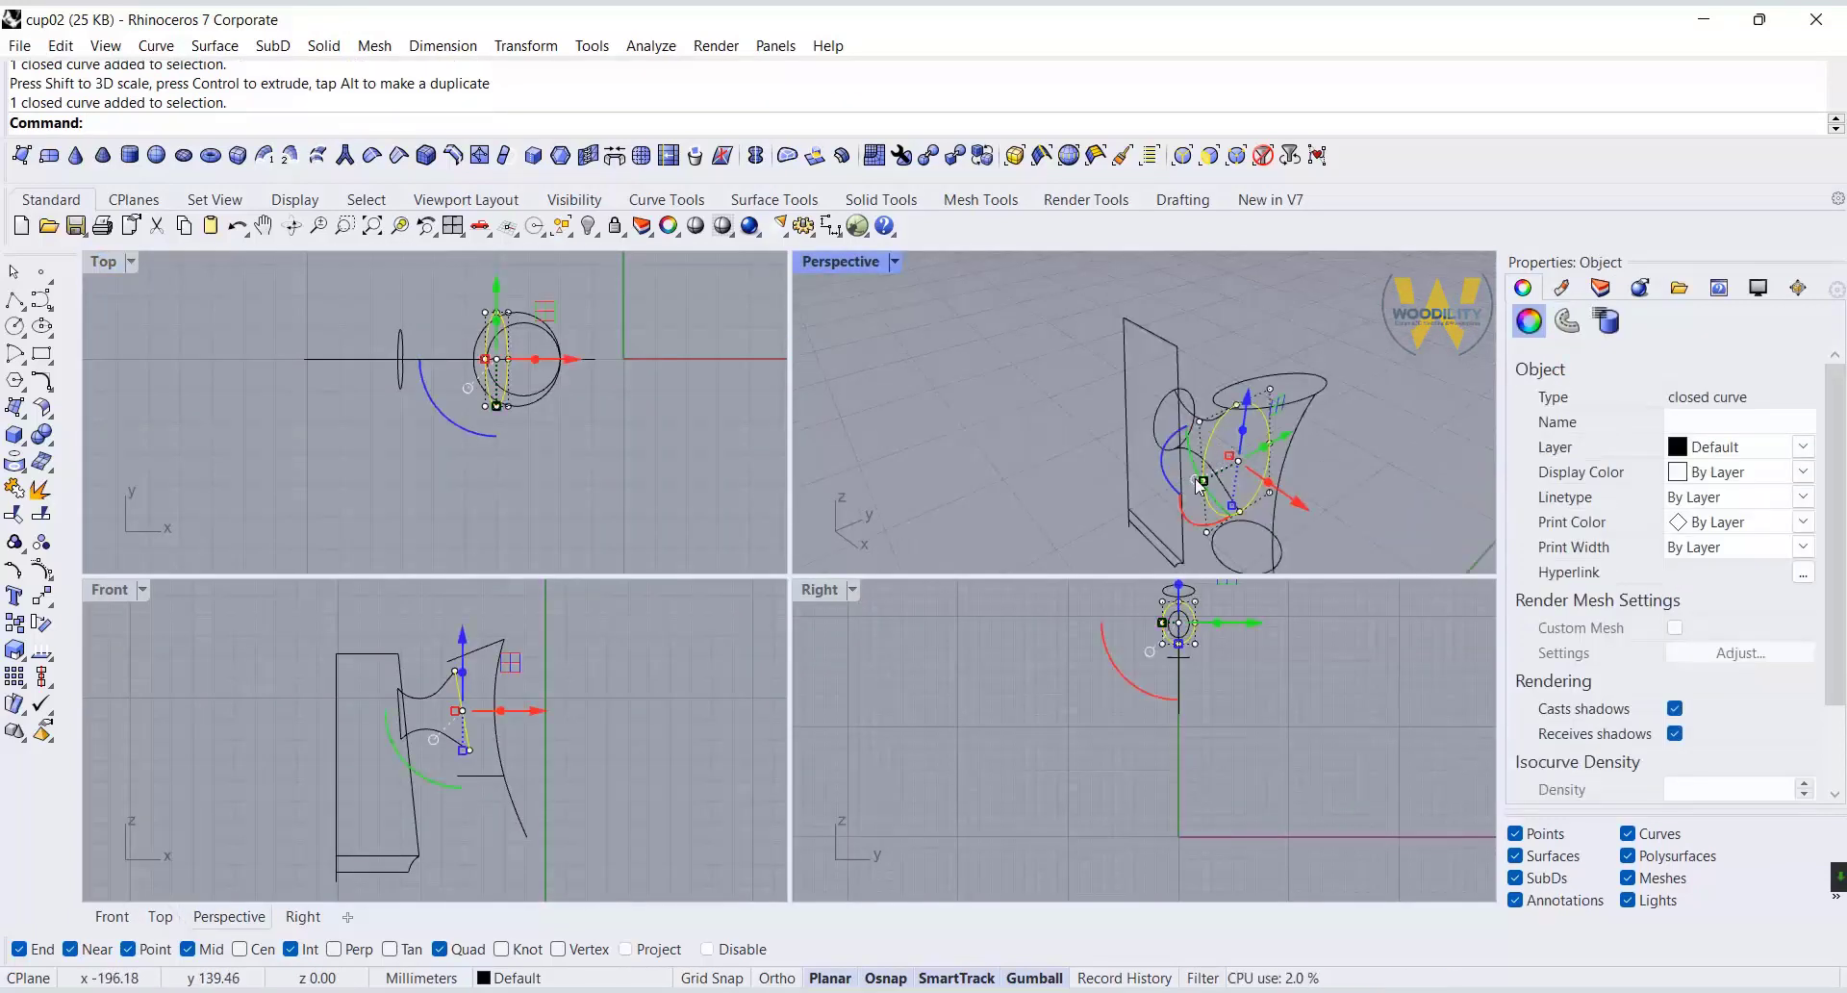
scroll(1209, 448, down, 5)
drag(1200, 431, 1201, 434)
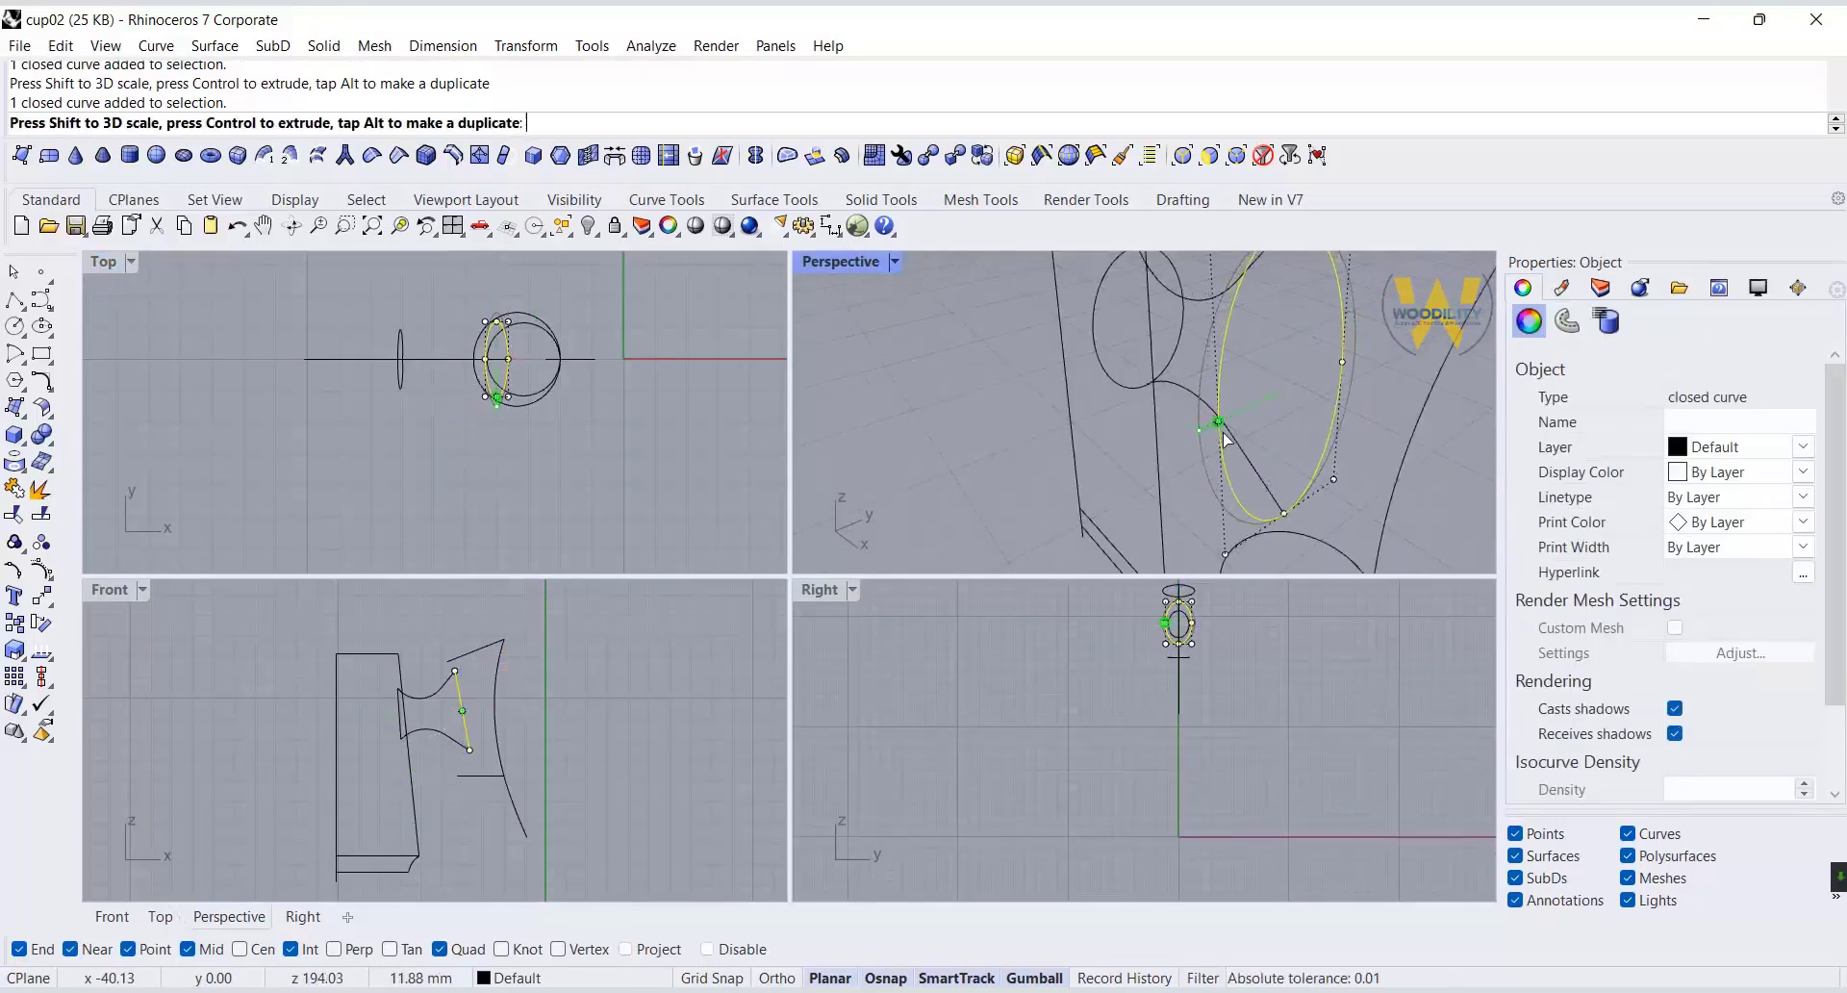
key(Escape)
scroll(1012, 361, down, 3)
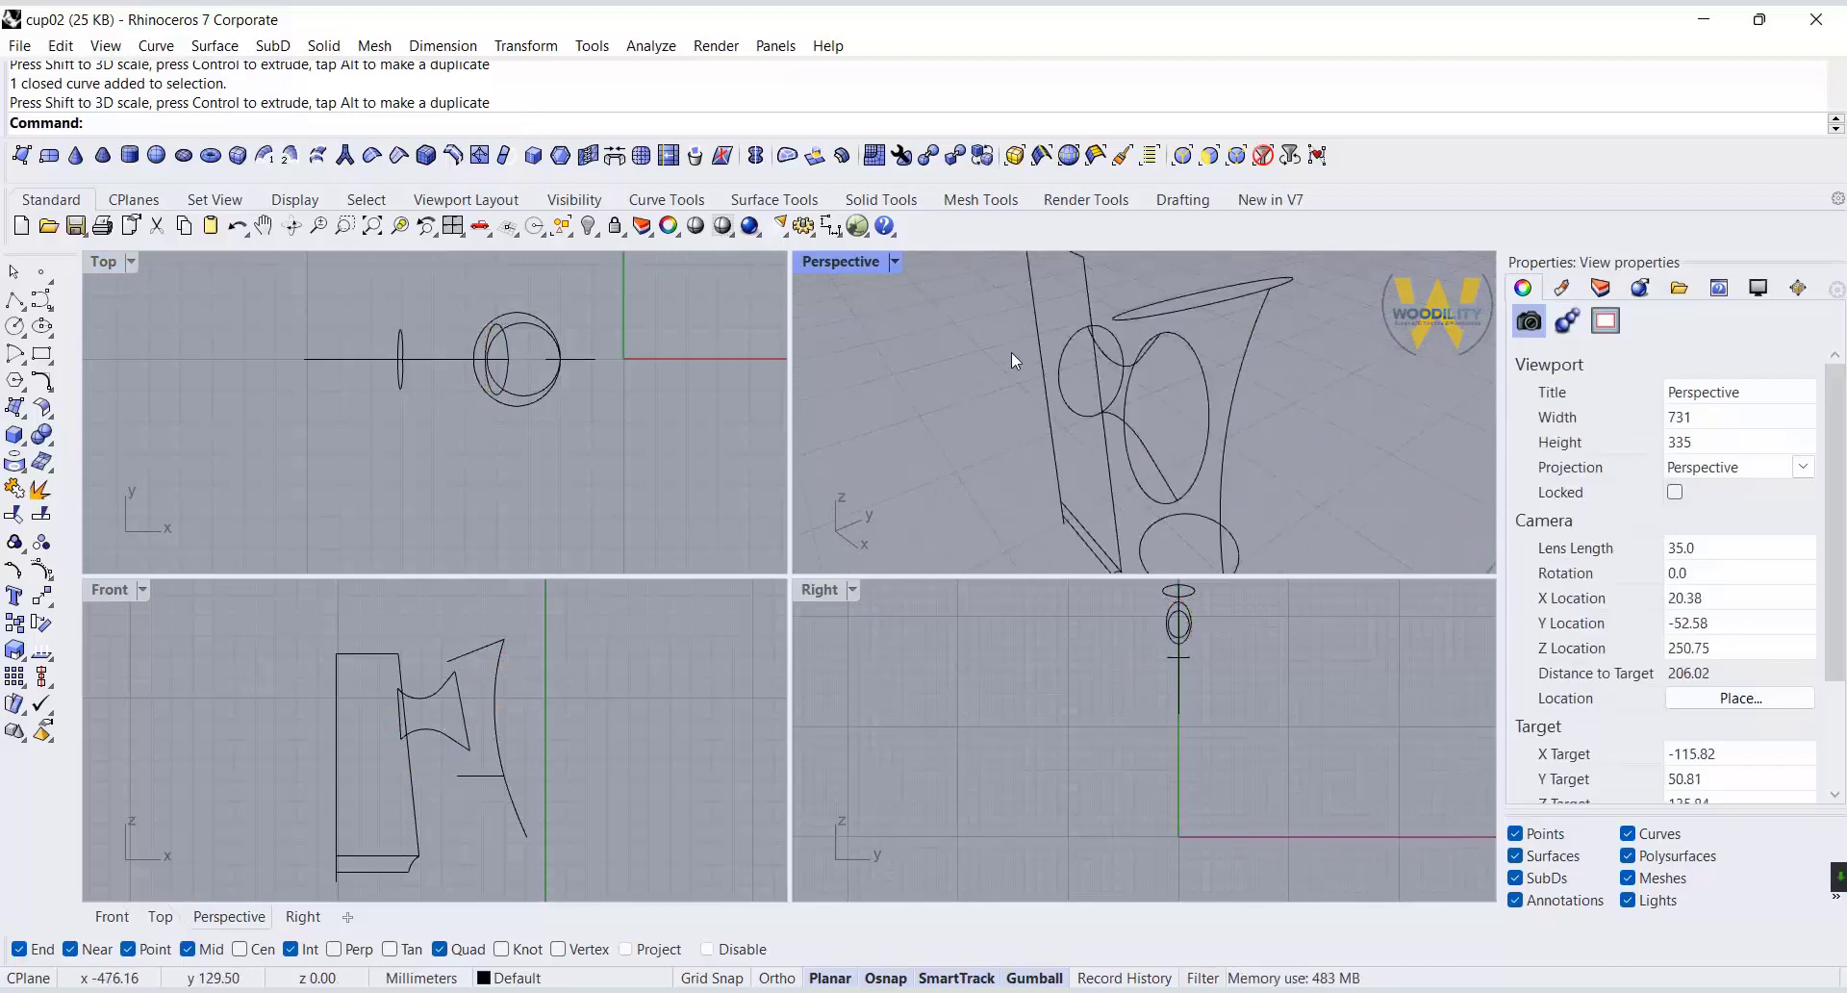
Join the body's side and top profile, curved base edge and bottom line into one open curve in the Front view.
double_click(846, 262)
scroll(789, 404, down, 8)
right_drag(659, 521, 866, 500)
scroll(909, 390, up, 2)
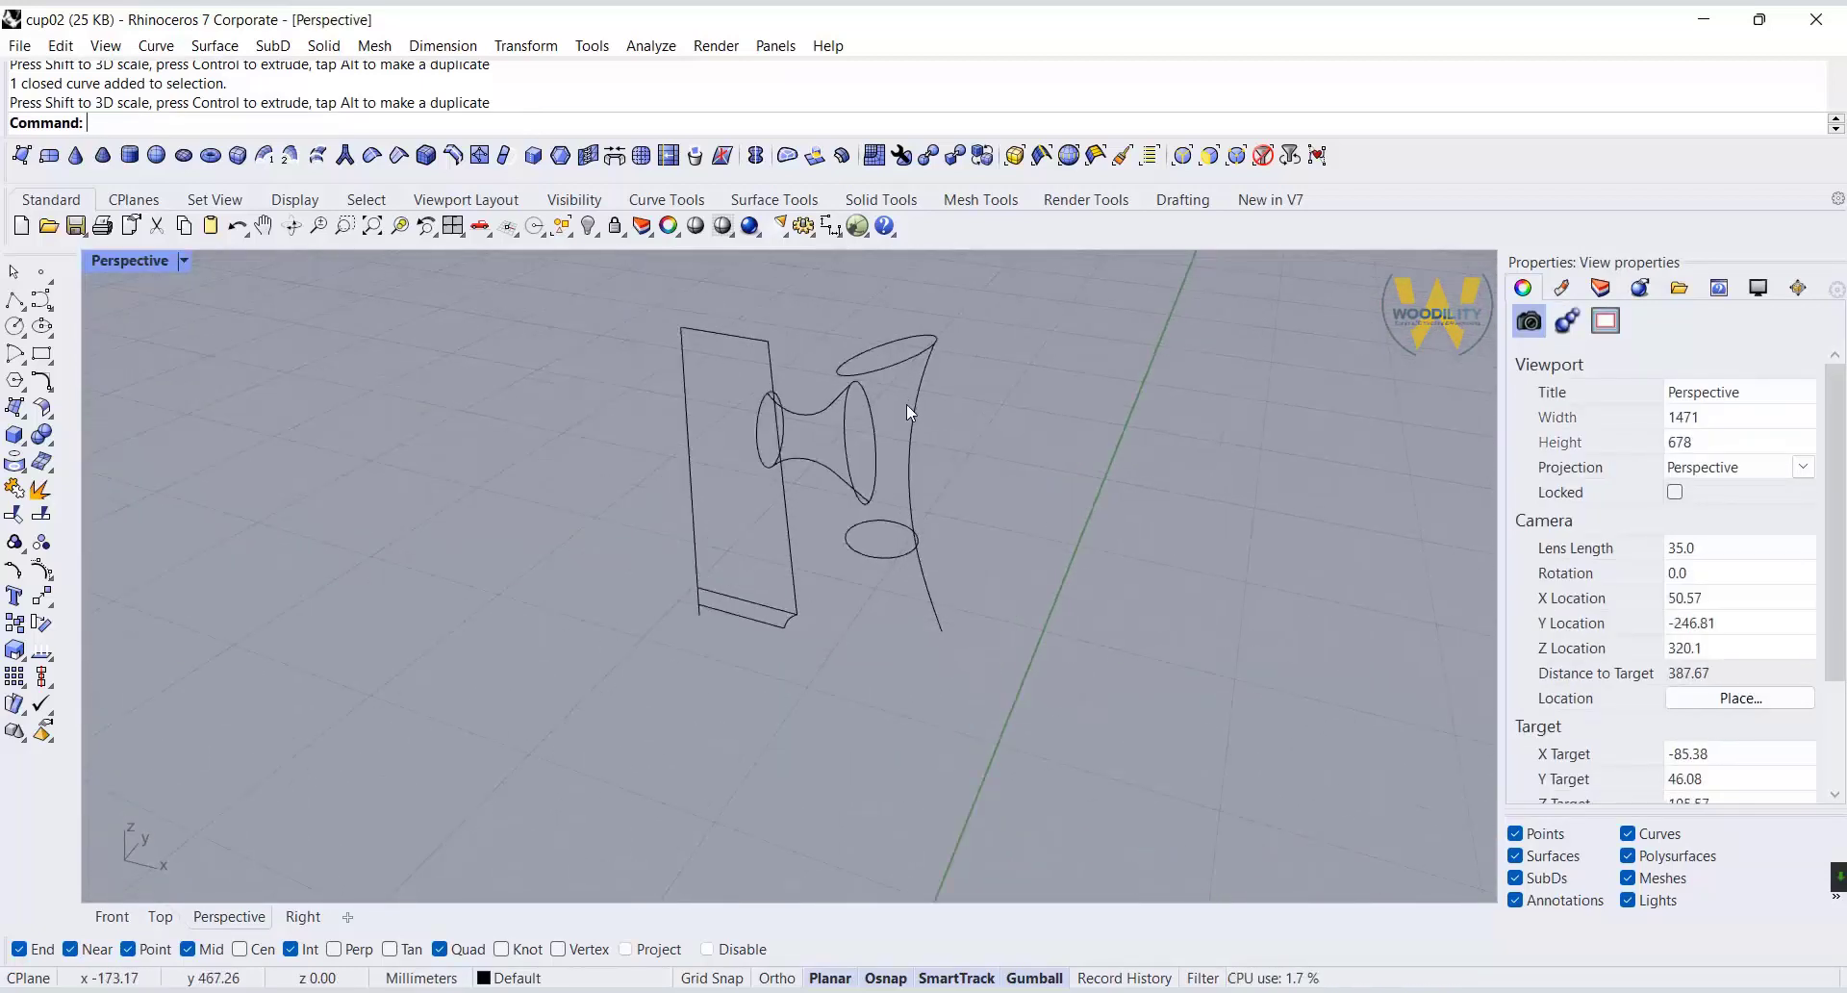
click(111, 917)
click(738, 614)
right_drag(721, 610, 751, 515)
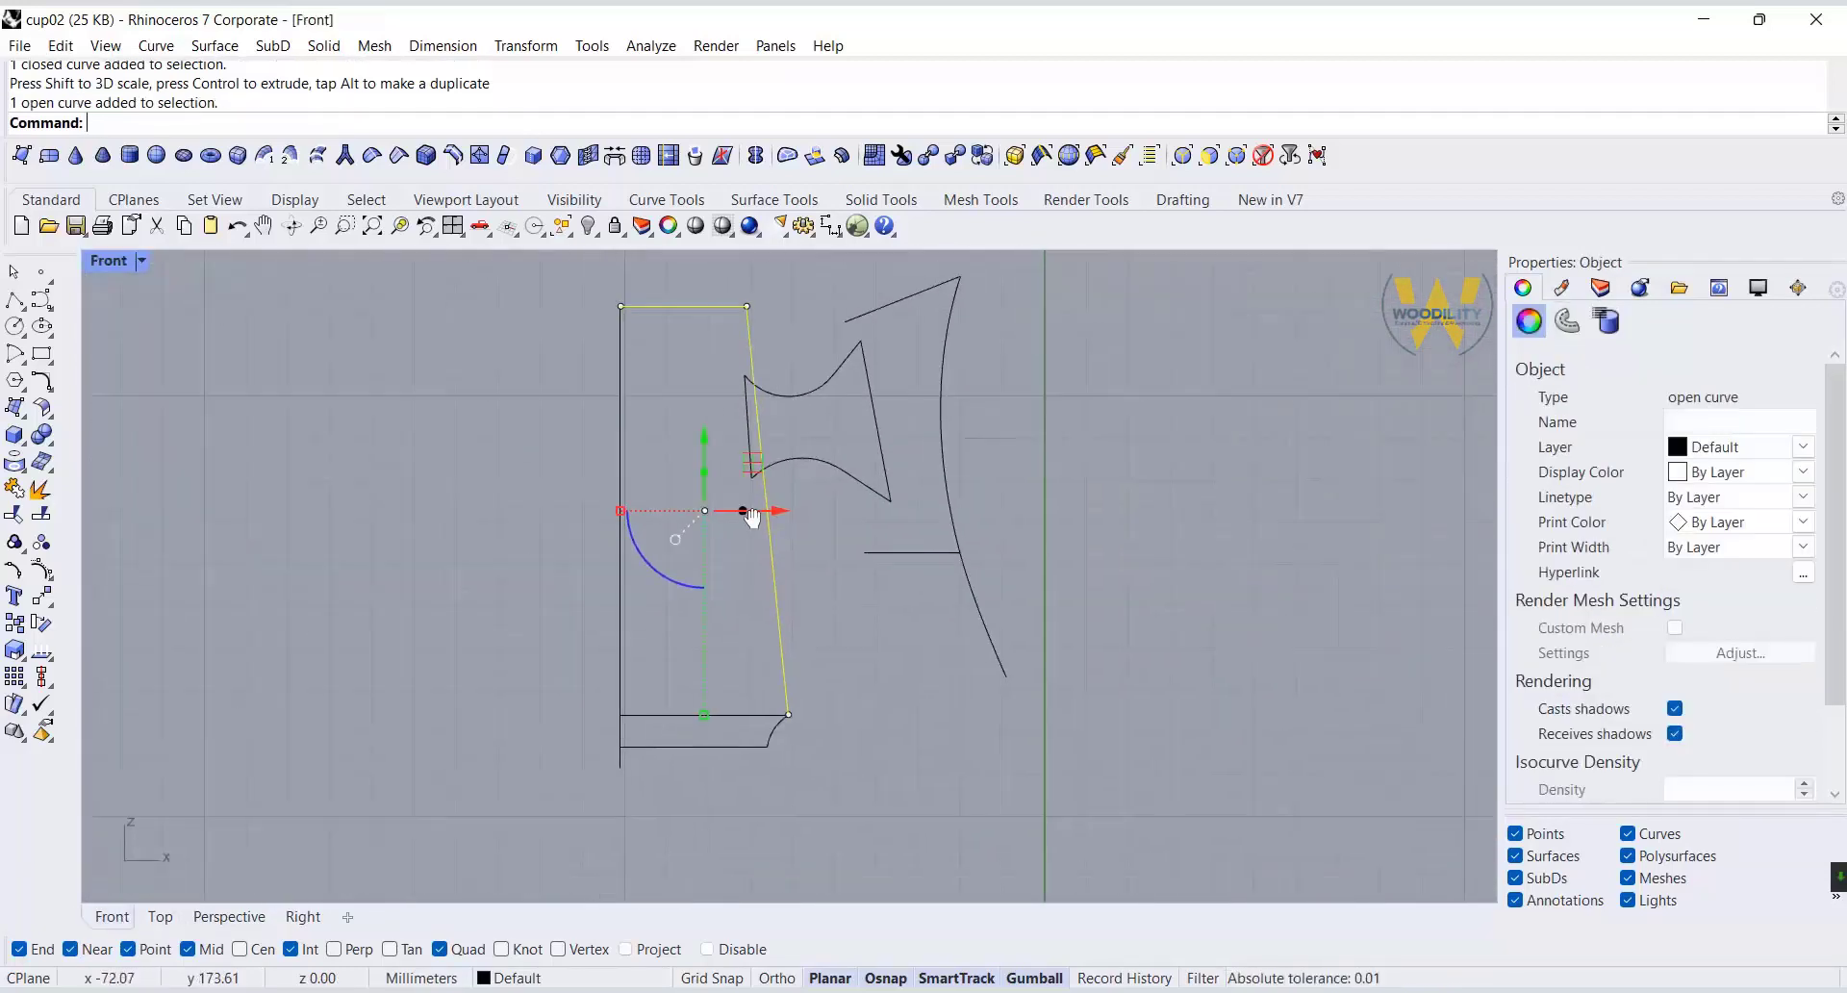
scroll(746, 760, up, 4)
key(ctrl+j)
click(793, 709)
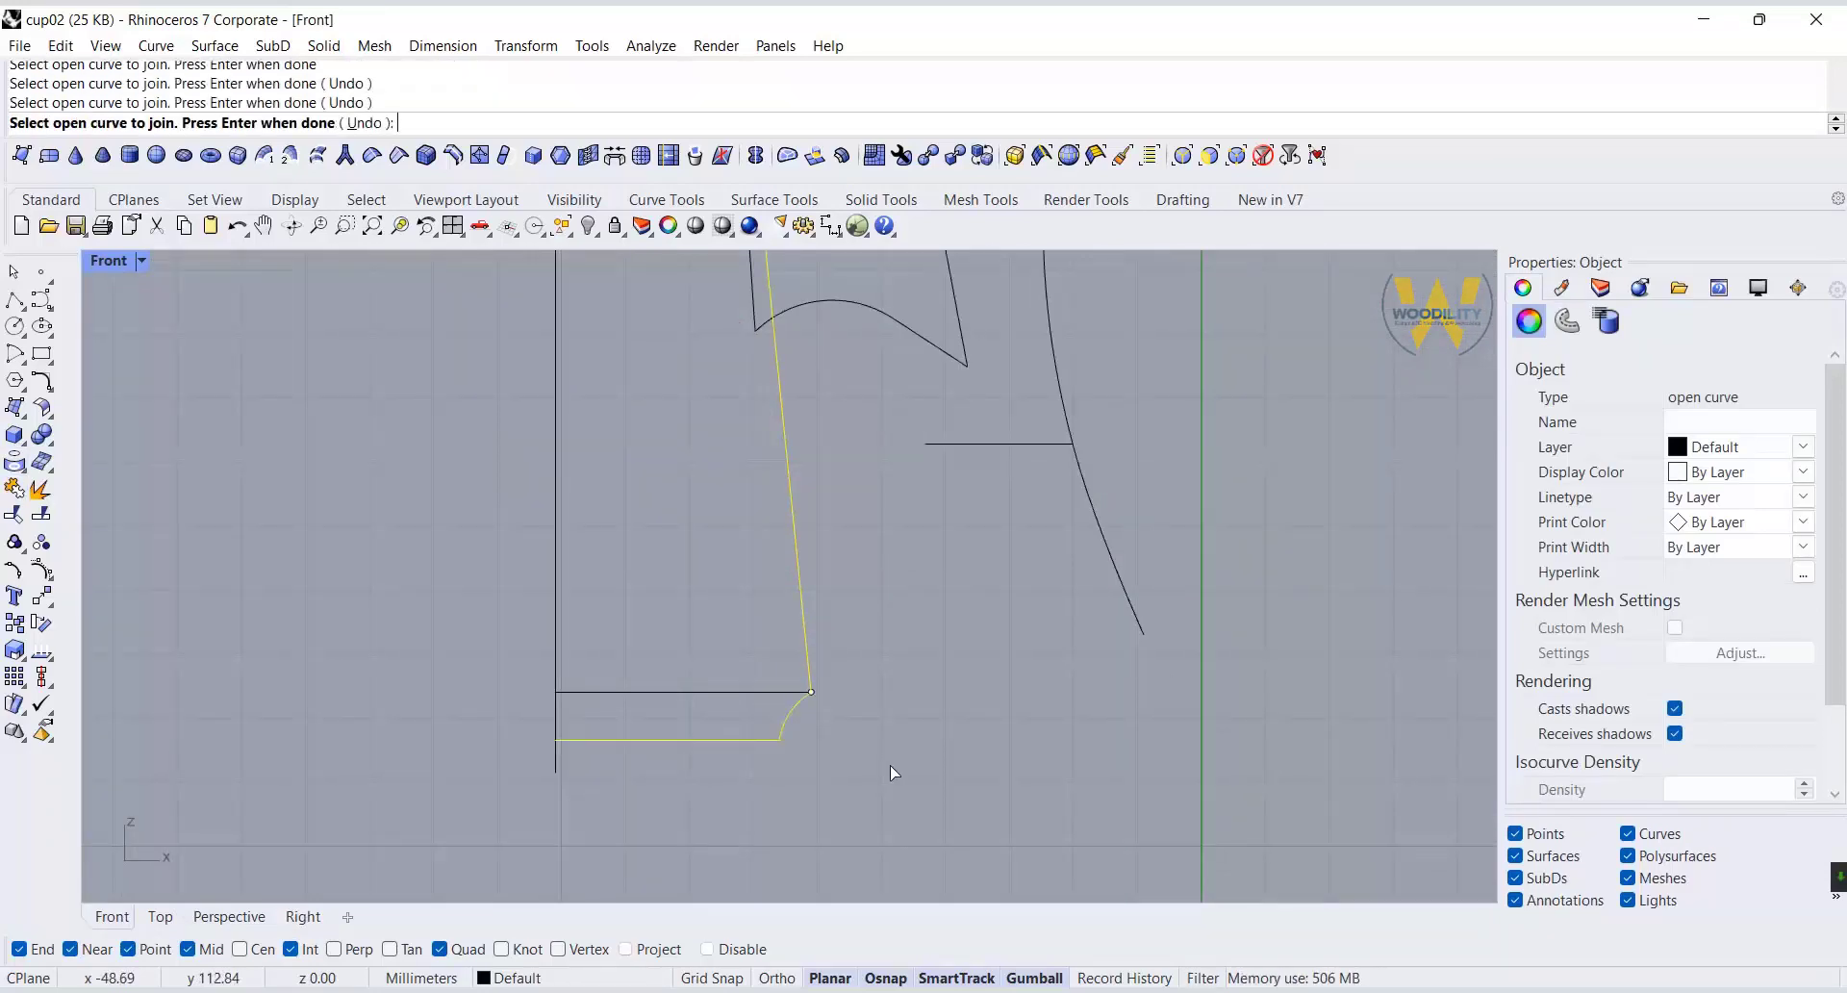
right_click(893, 772)
Offset the joined body profile toward the inside to create the inner wall curve.
click(49, 387)
click(366, 389)
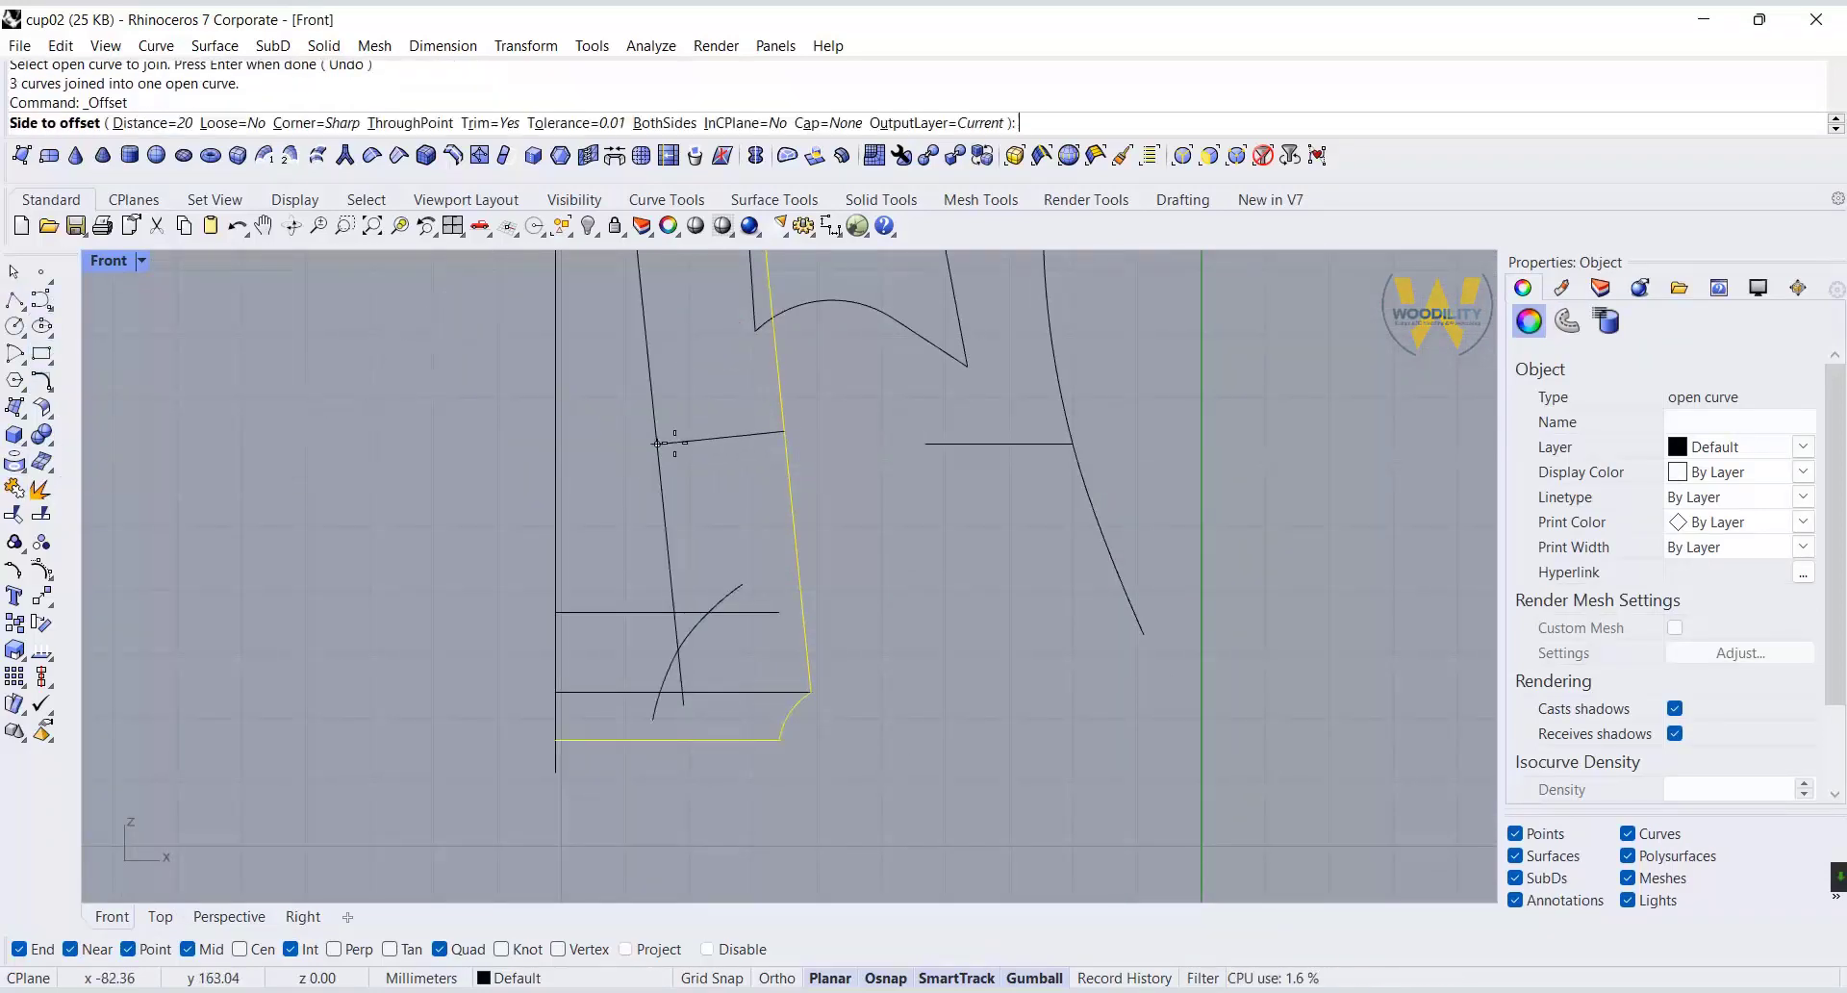
key(Return)
click(678, 418)
Move the inner offset curve's top corner point diagonally up and outward, closer to the outer rim corner.
right_drag(664, 374, 638, 688)
scroll(706, 418, up, 6)
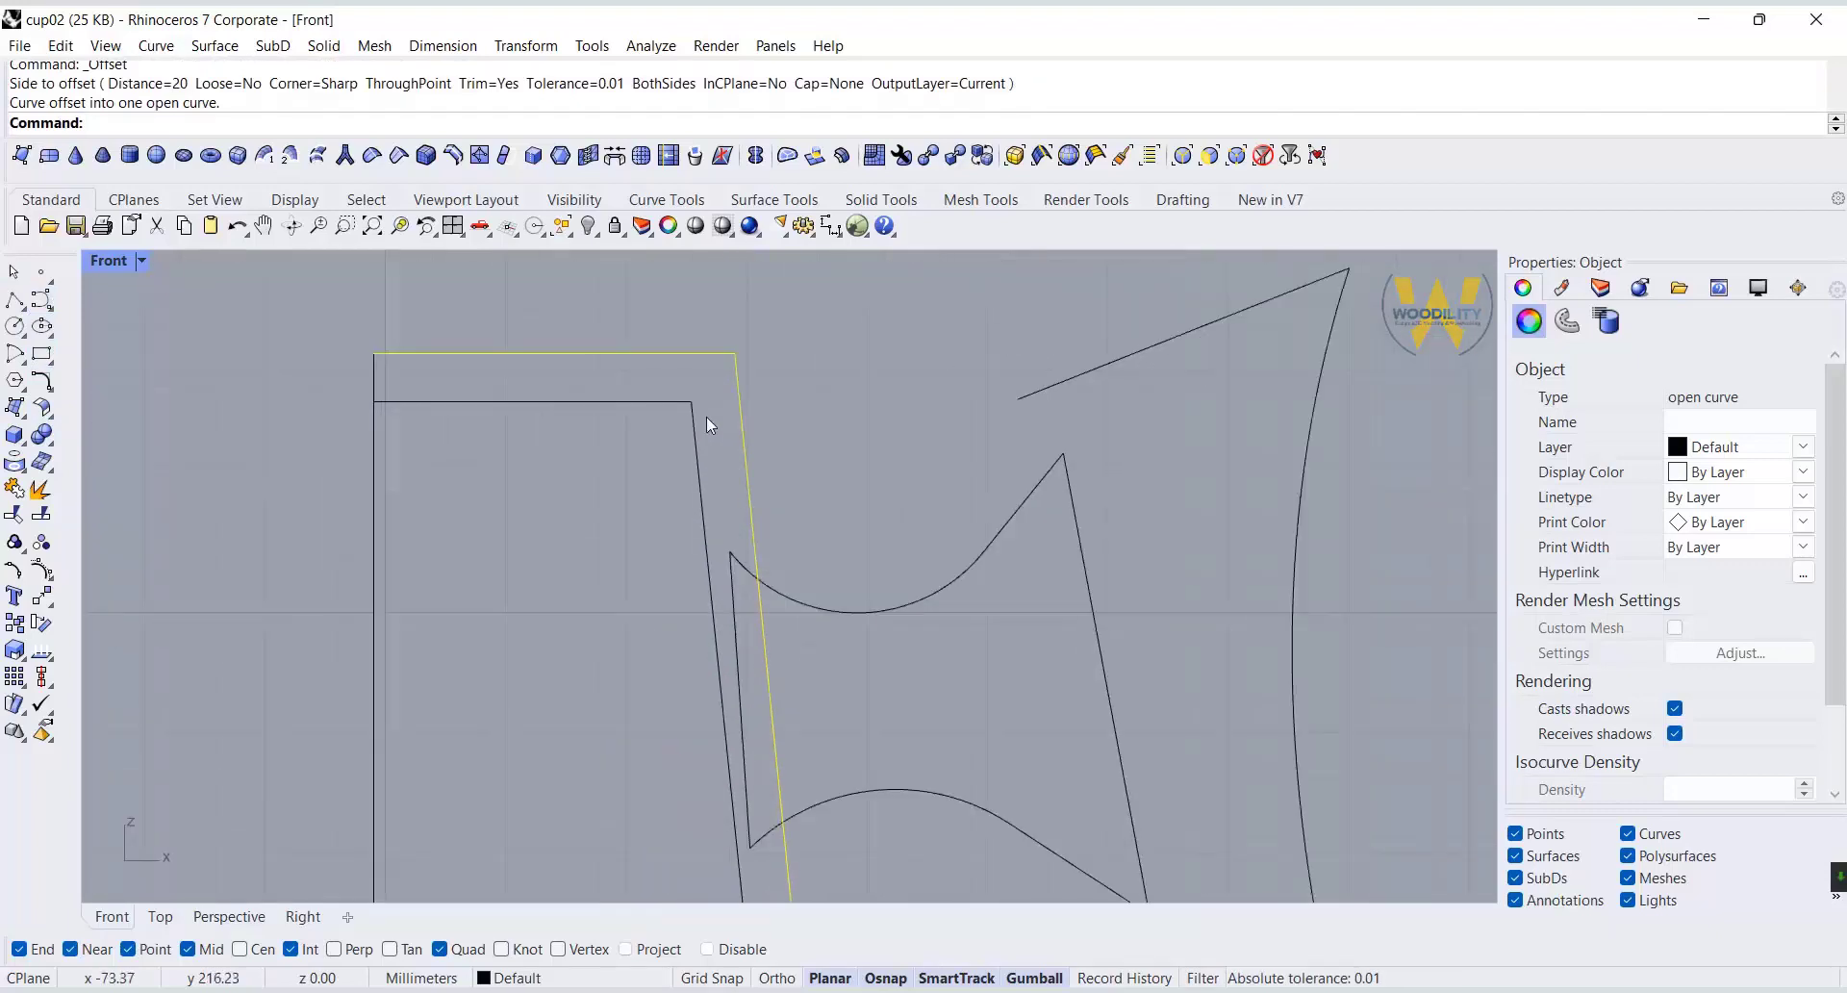
click(695, 414)
click(692, 402)
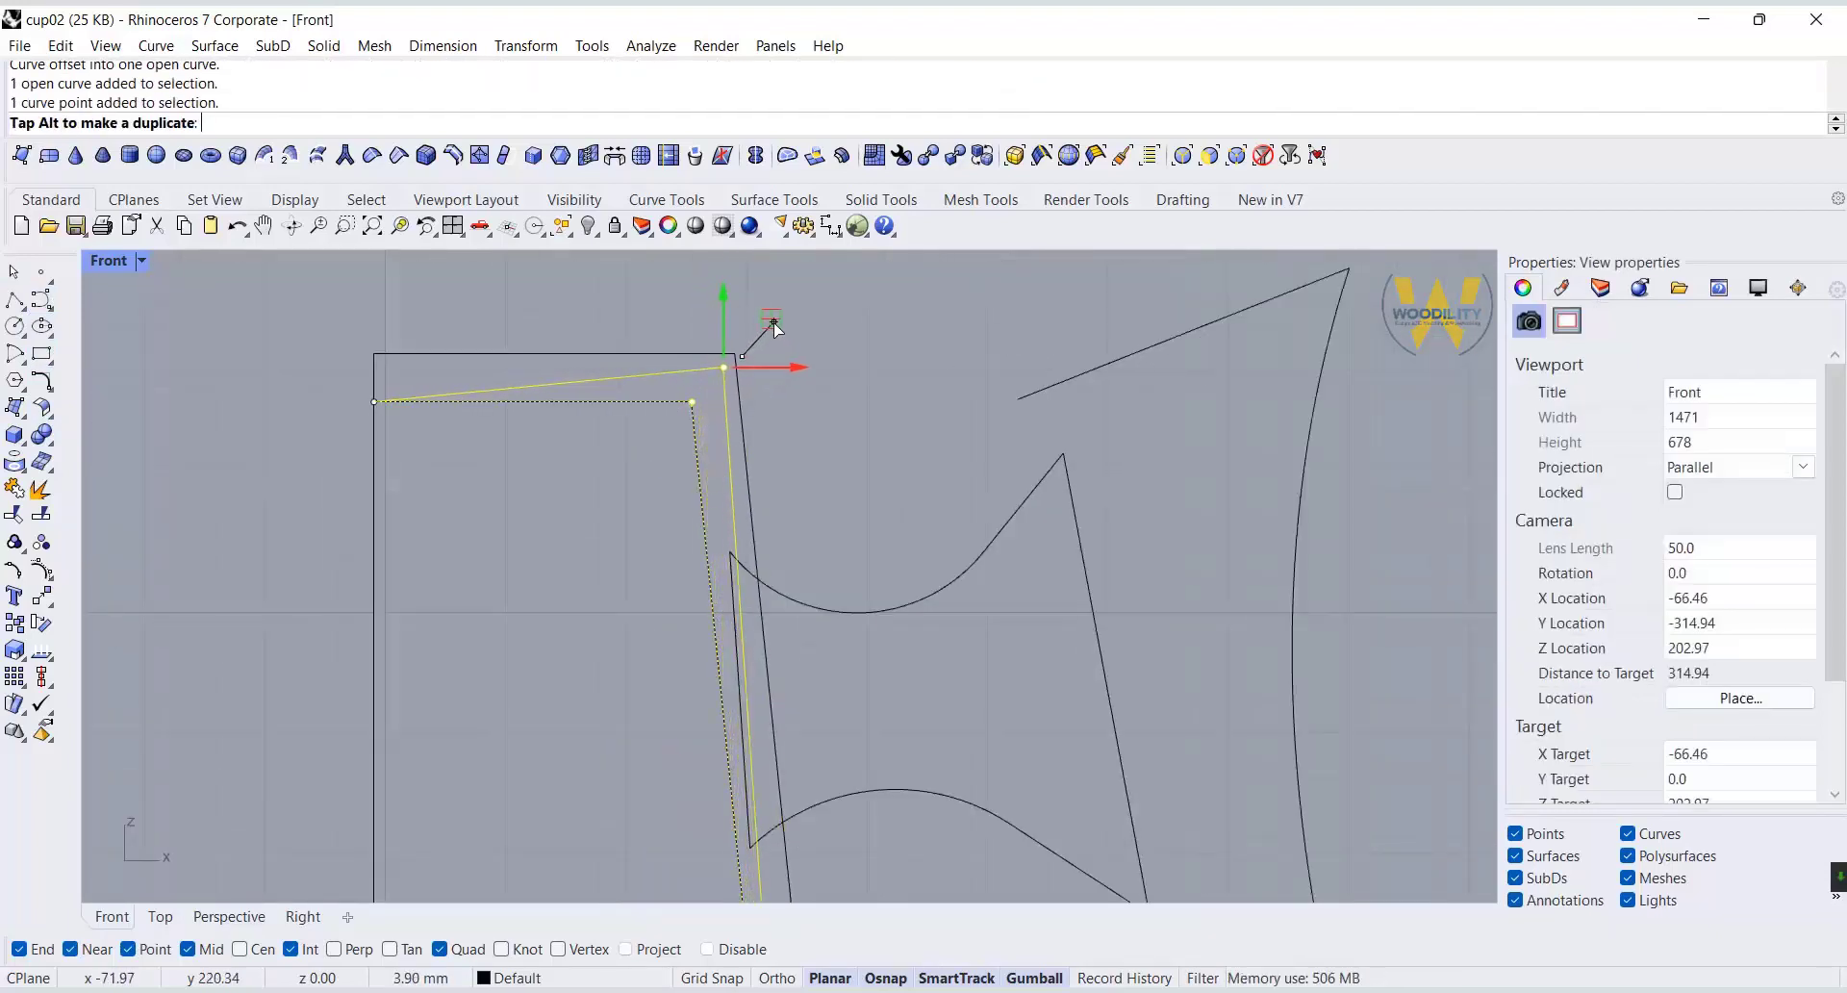
drag(774, 322, 775, 324)
Select all the connector curves with both end circles and move them slightly outward, away from the body's axis.
scroll(777, 361, down, 6)
scroll(746, 475, up, 8)
click(779, 470)
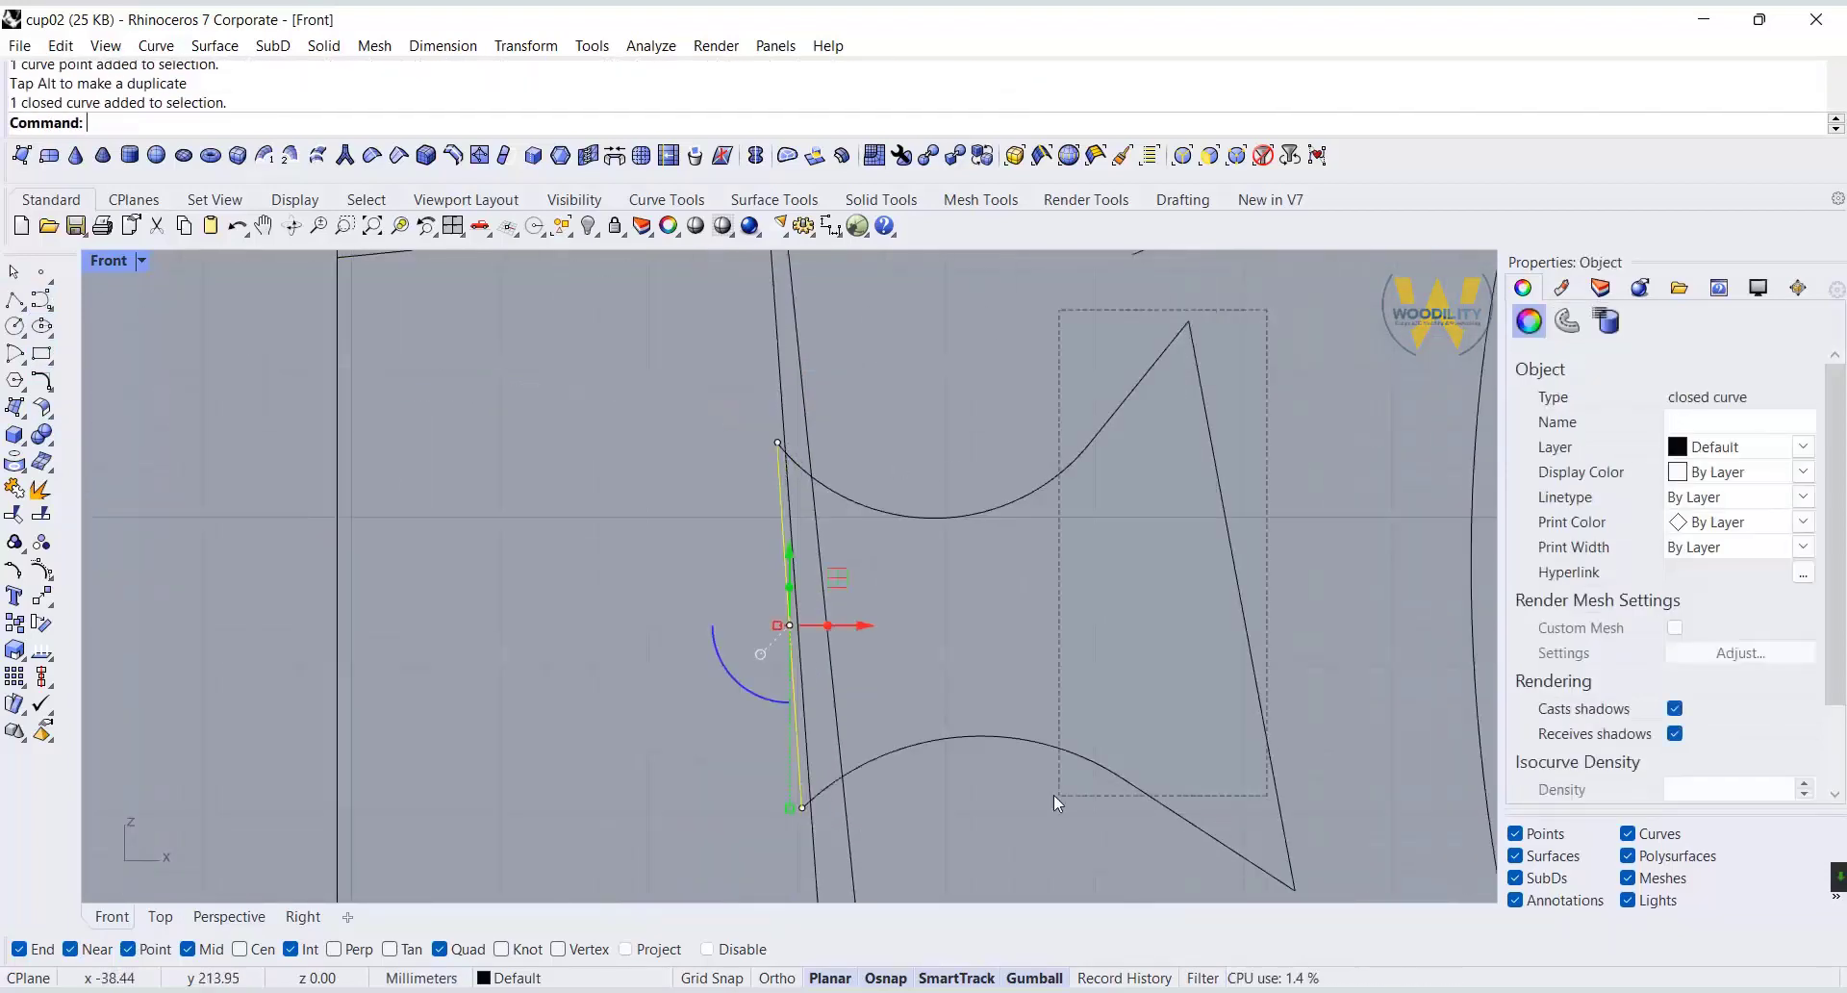
drag(1055, 795, 1054, 797)
drag(1112, 607, 1130, 610)
click(1365, 572)
Explode the inner and outer body profiles and delete the inner profile's slanted top segment.
scroll(852, 538, down, 6)
scroll(668, 384, up, 6)
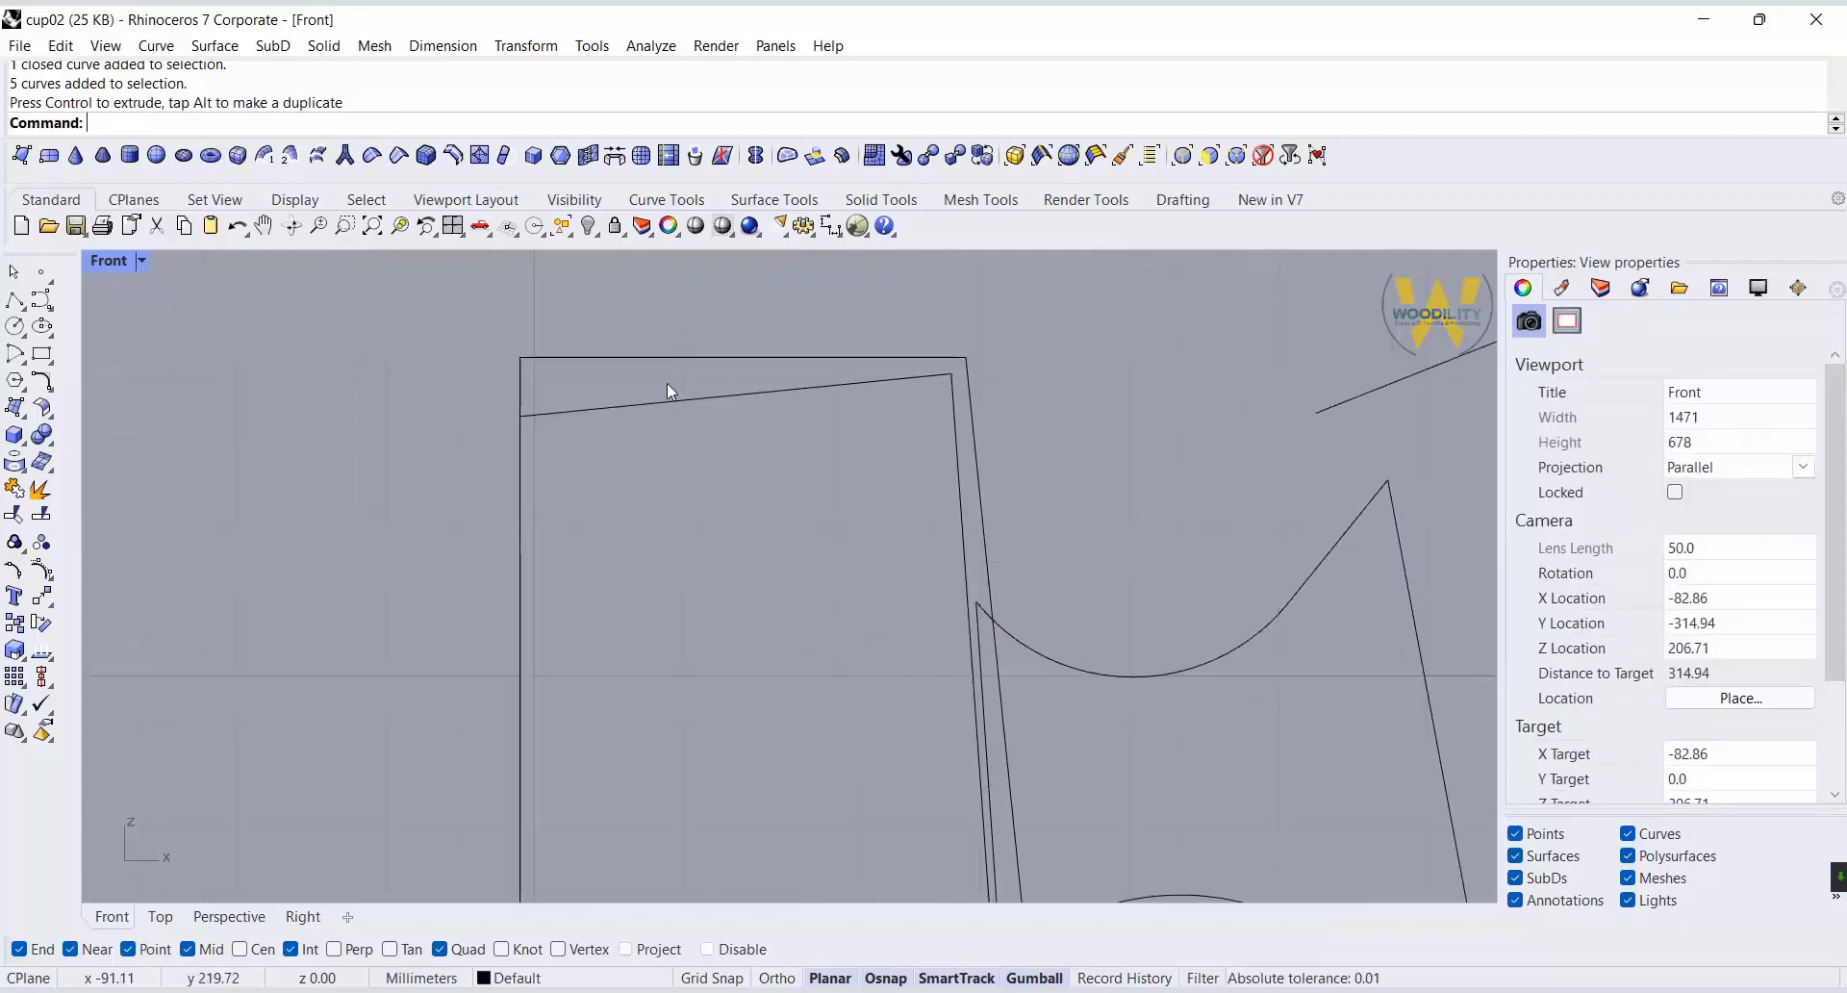
click(600, 409)
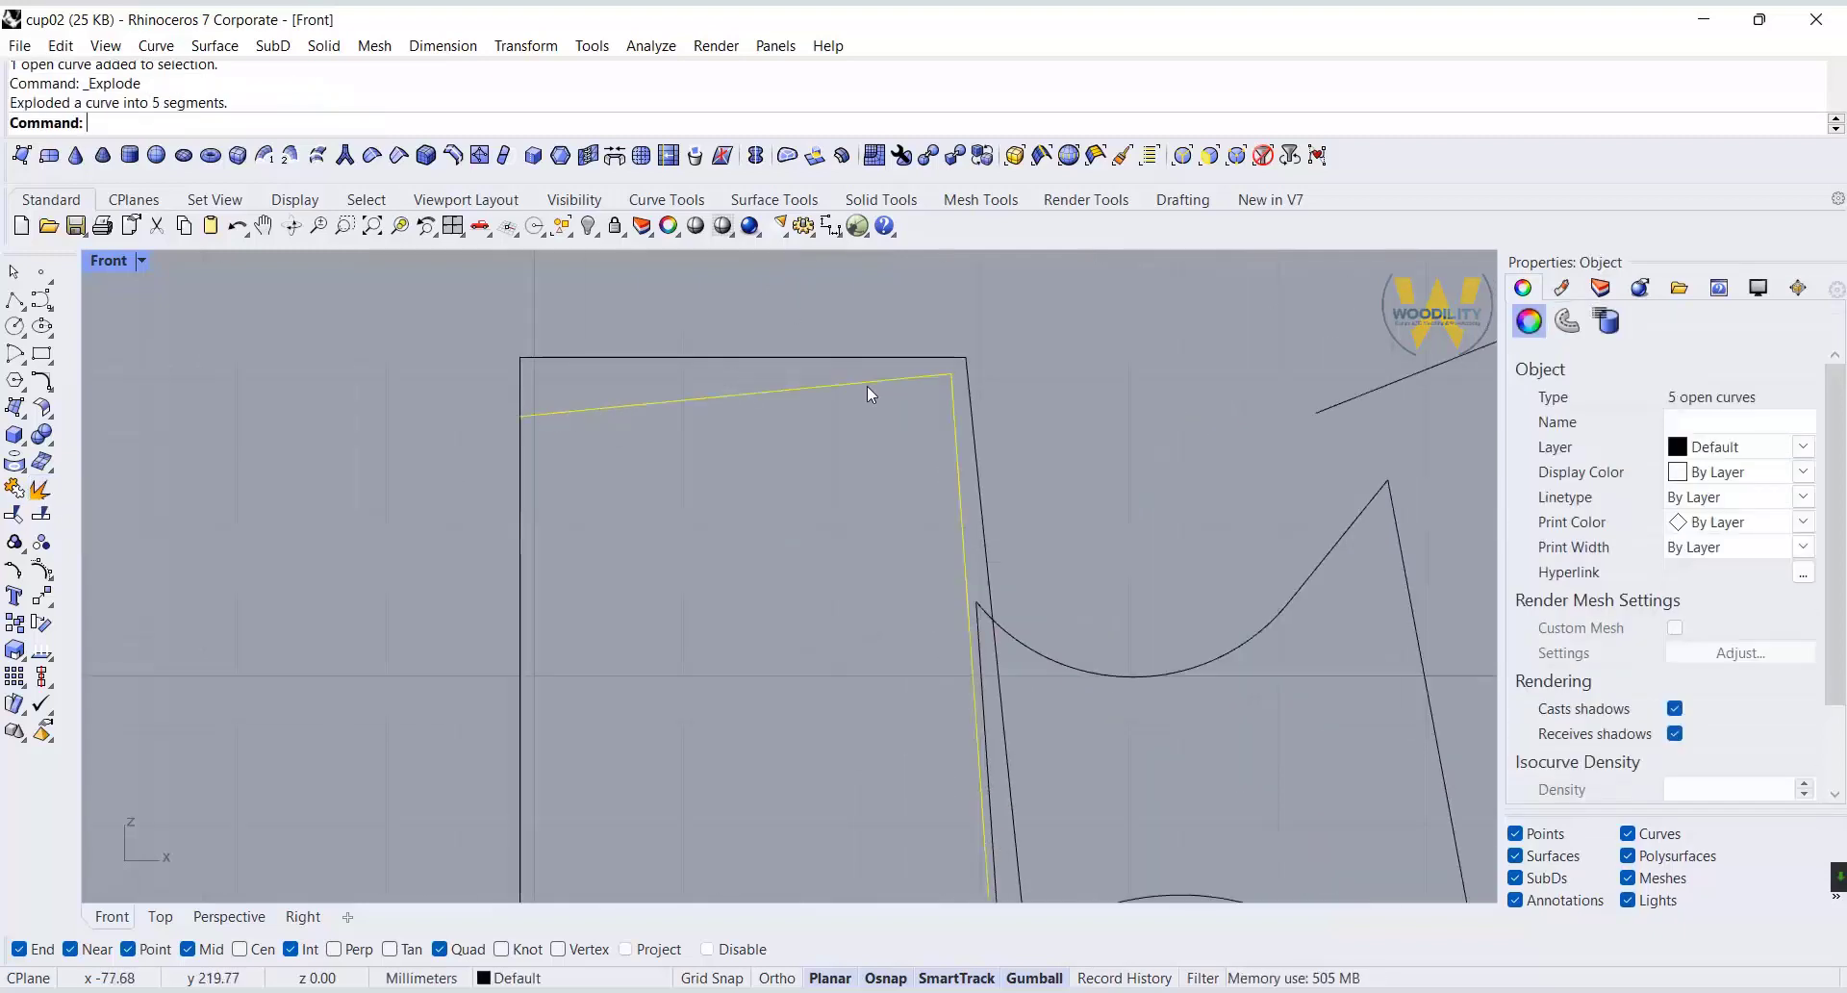
key(Delete)
click(915, 358)
click(15, 541)
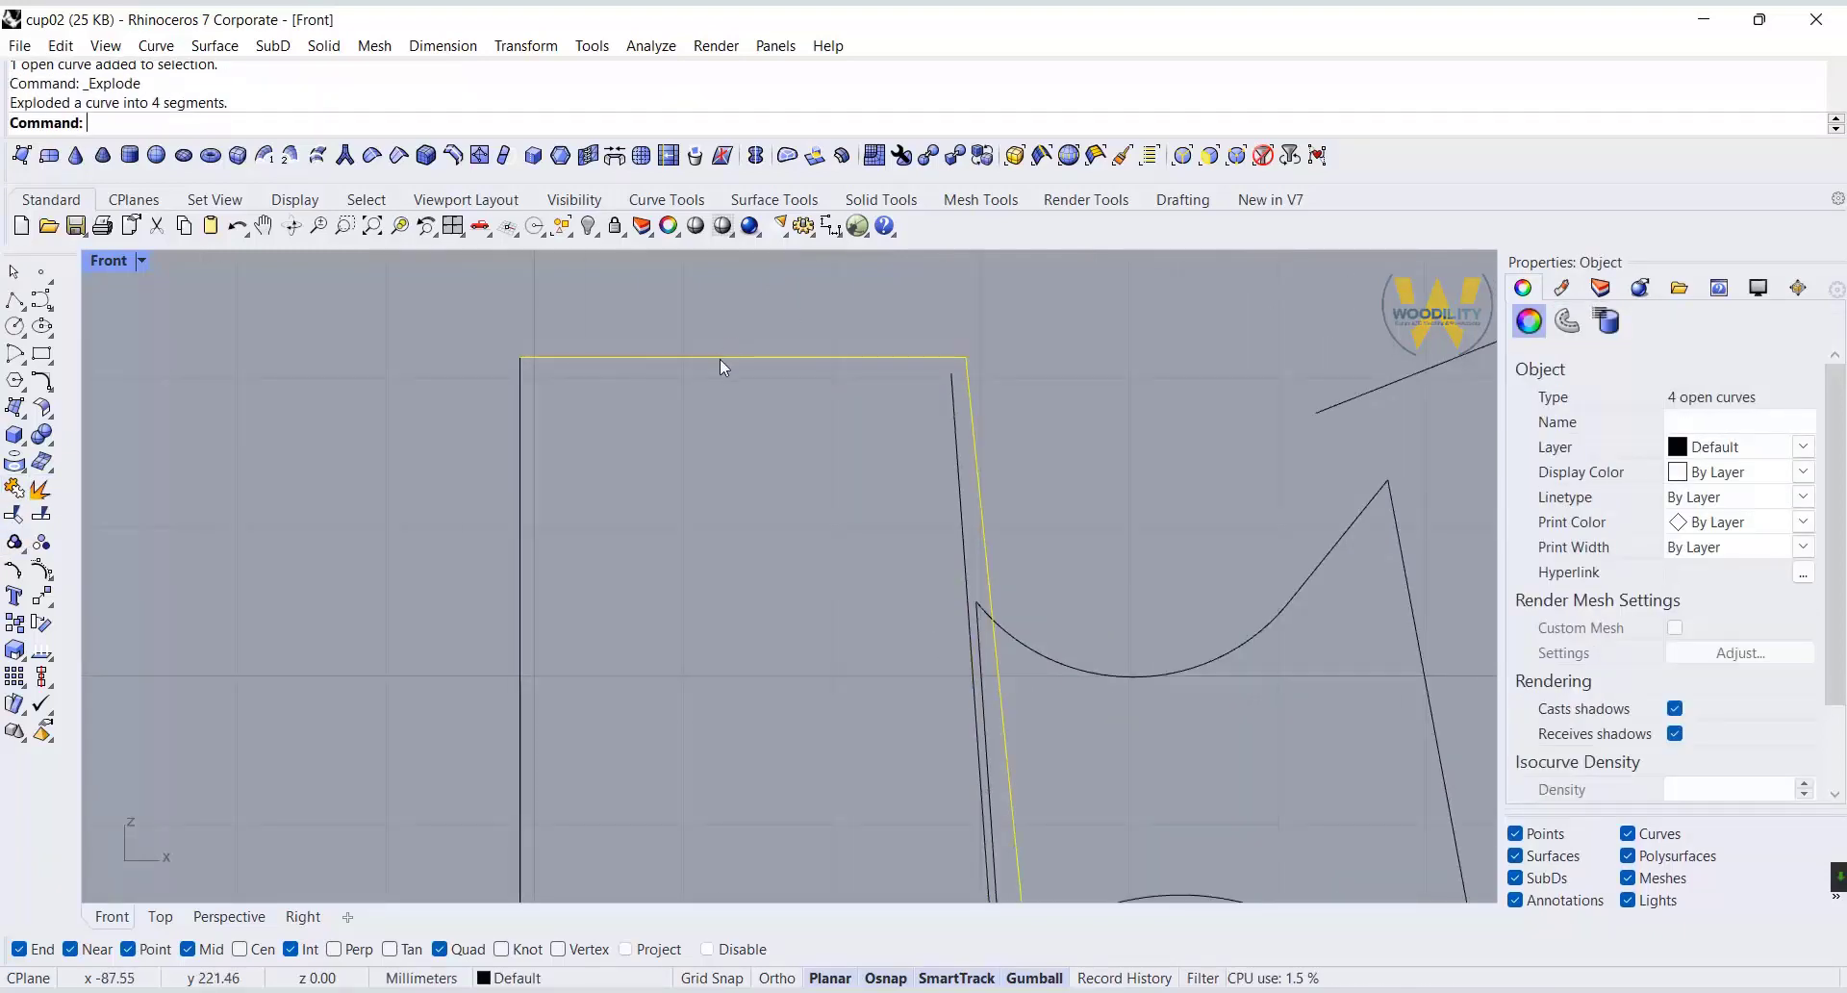
Extend the inner wall line up to the horizontal rim line.
click(721, 358)
text(extend)
key(Return)
click(953, 389)
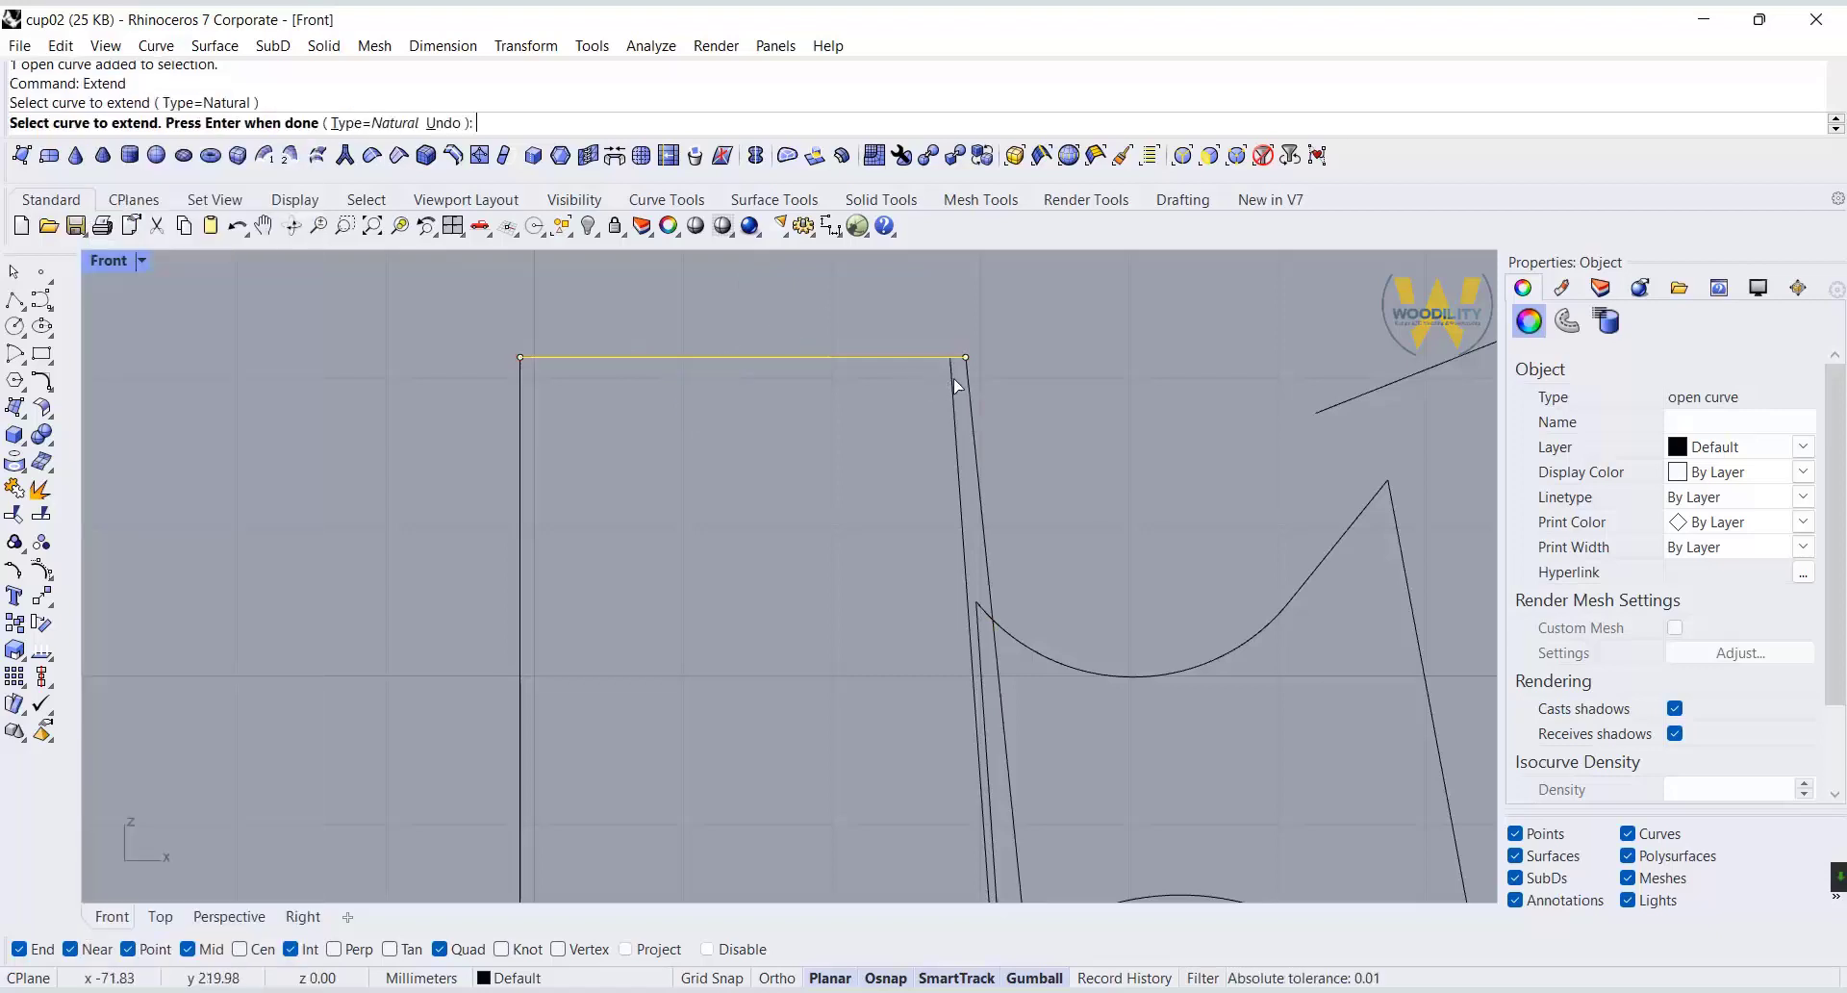
key(Return)
Delete the horizontal line running from the axis to the outer wall's lower corner.
scroll(956, 390, down, 8)
right_drag(1010, 769, 1010, 462)
scroll(962, 707, up, 8)
click(1018, 698)
key(Delete)
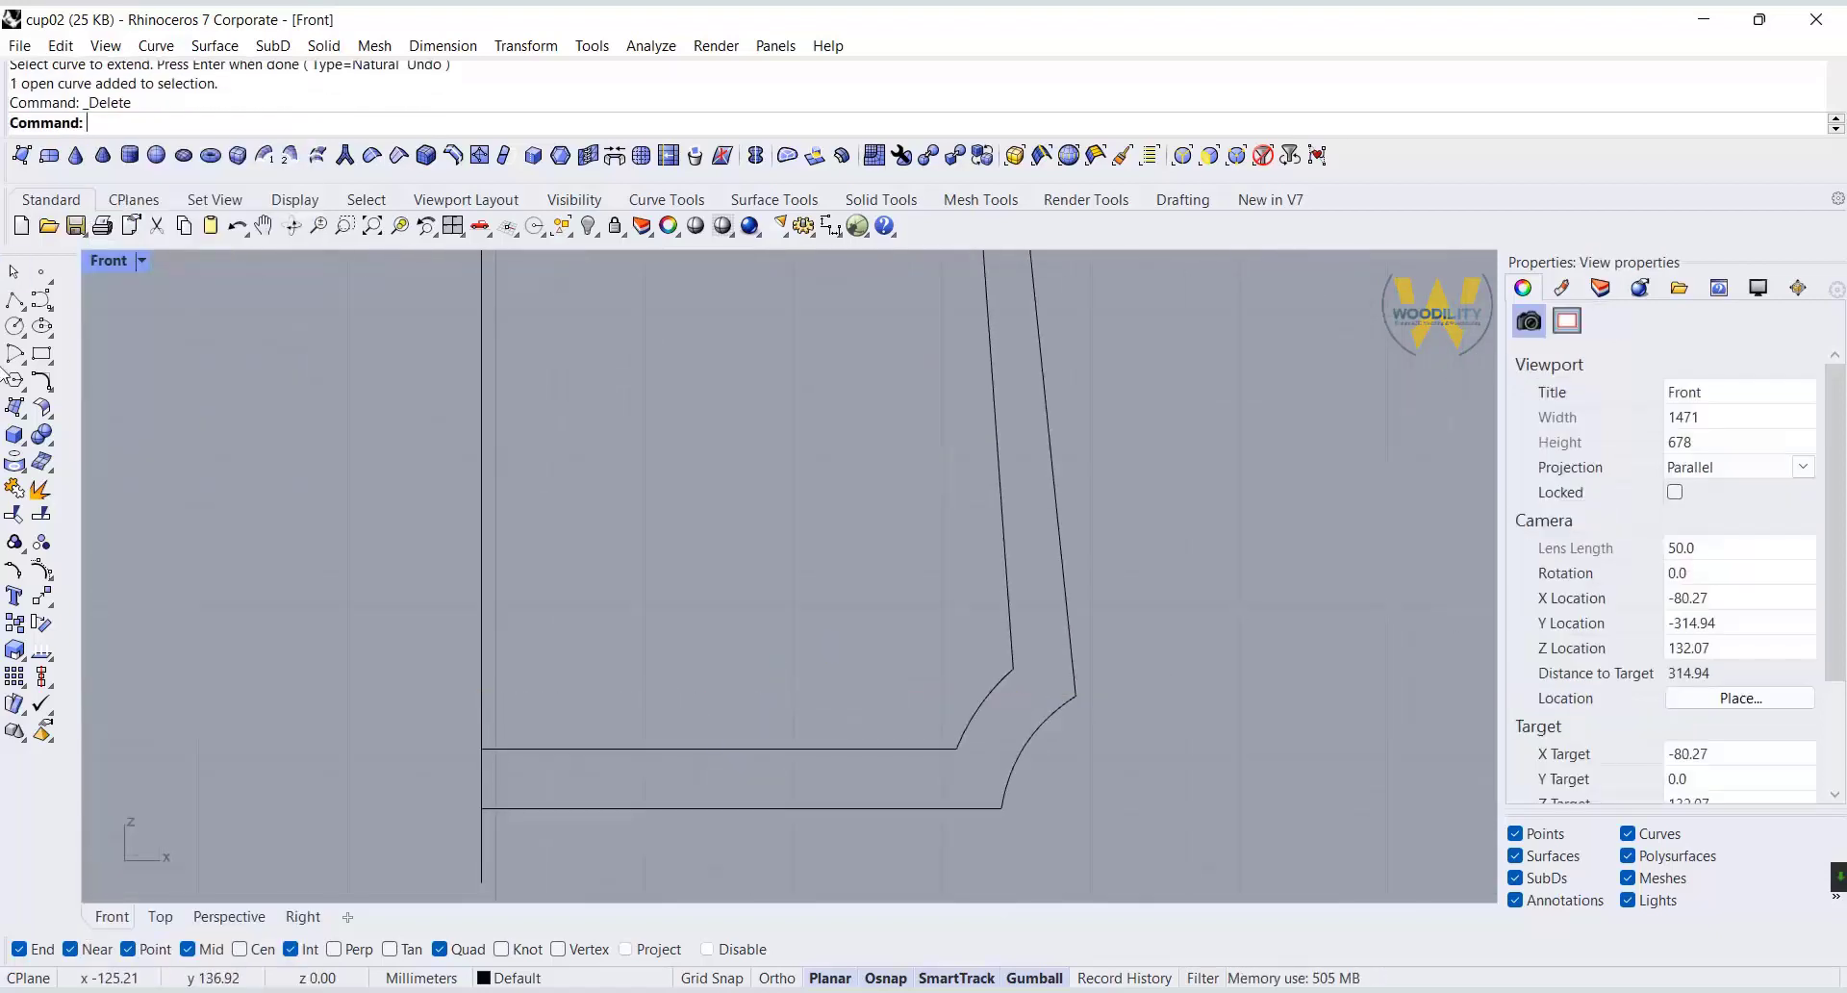
Try a radius 5 fillet between the outer wall line and the curved base edge.
click(41, 381)
scroll(1078, 698, up, 2)
text(5)
key(Return)
Fillet the corner between the outer wall line and the curved base edge with radius 3.
text(3)
key(Return)
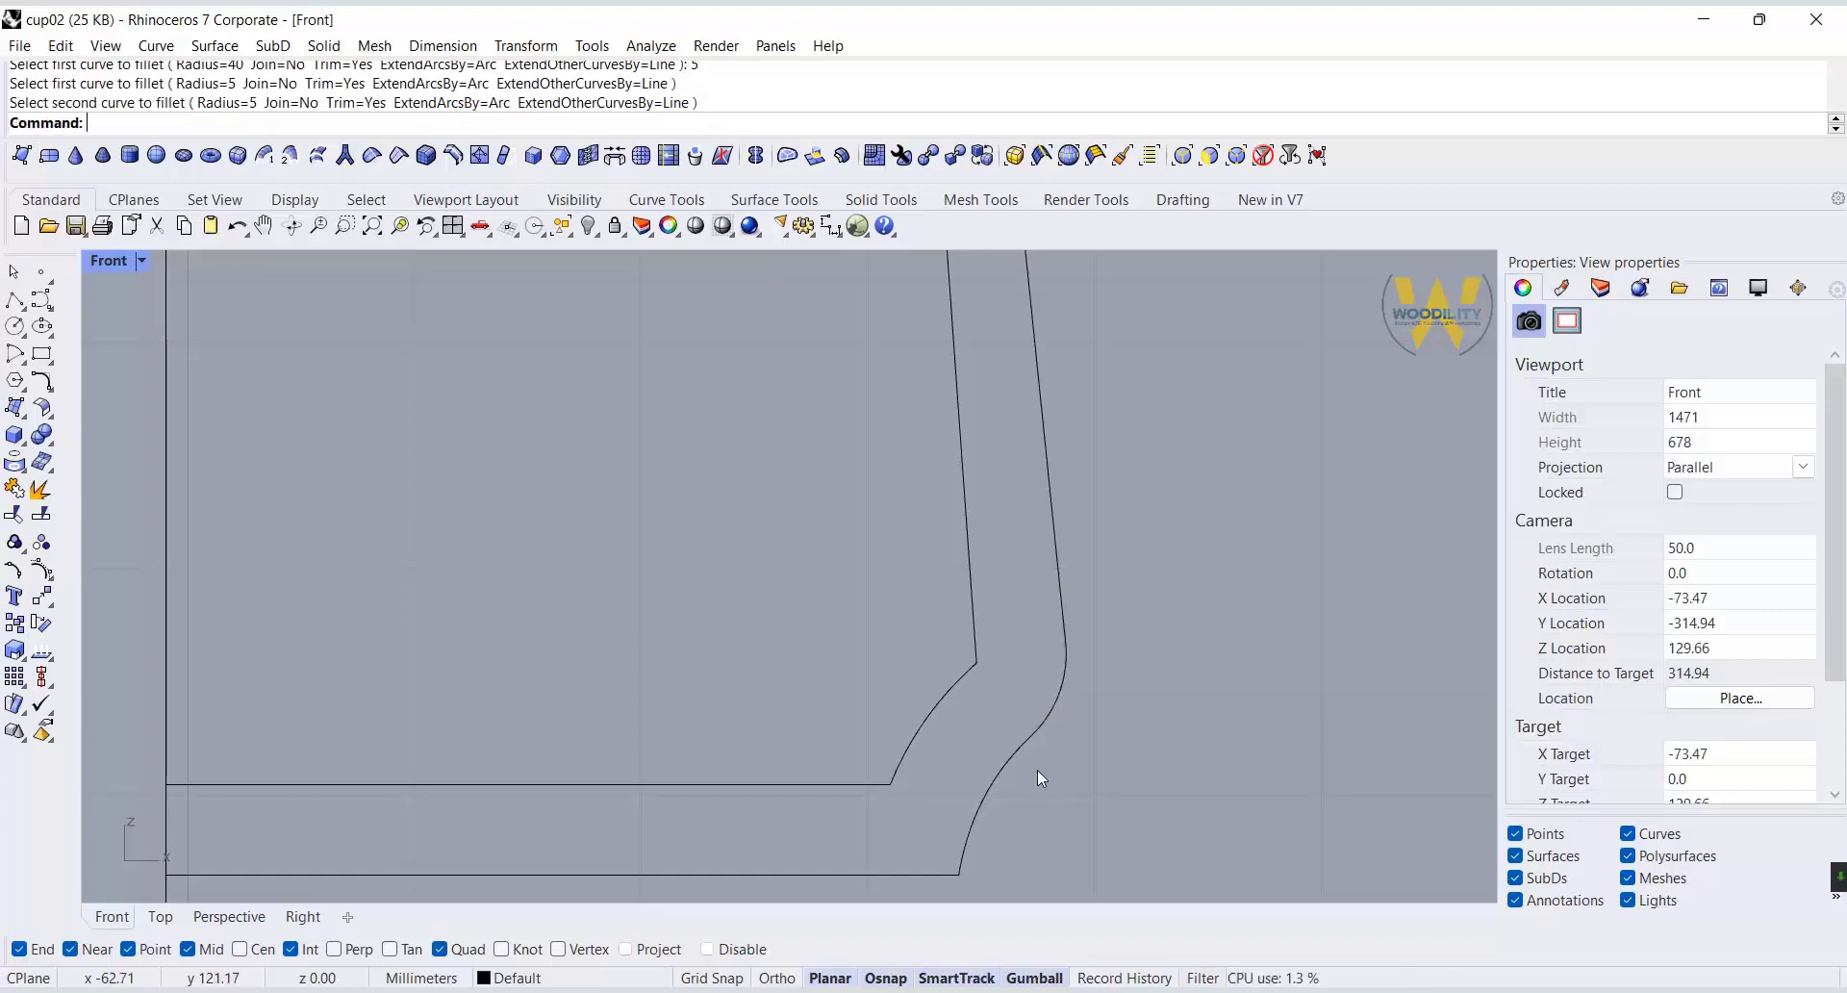
right_drag(1040, 771, 1048, 754)
click(1070, 689)
click(1076, 661)
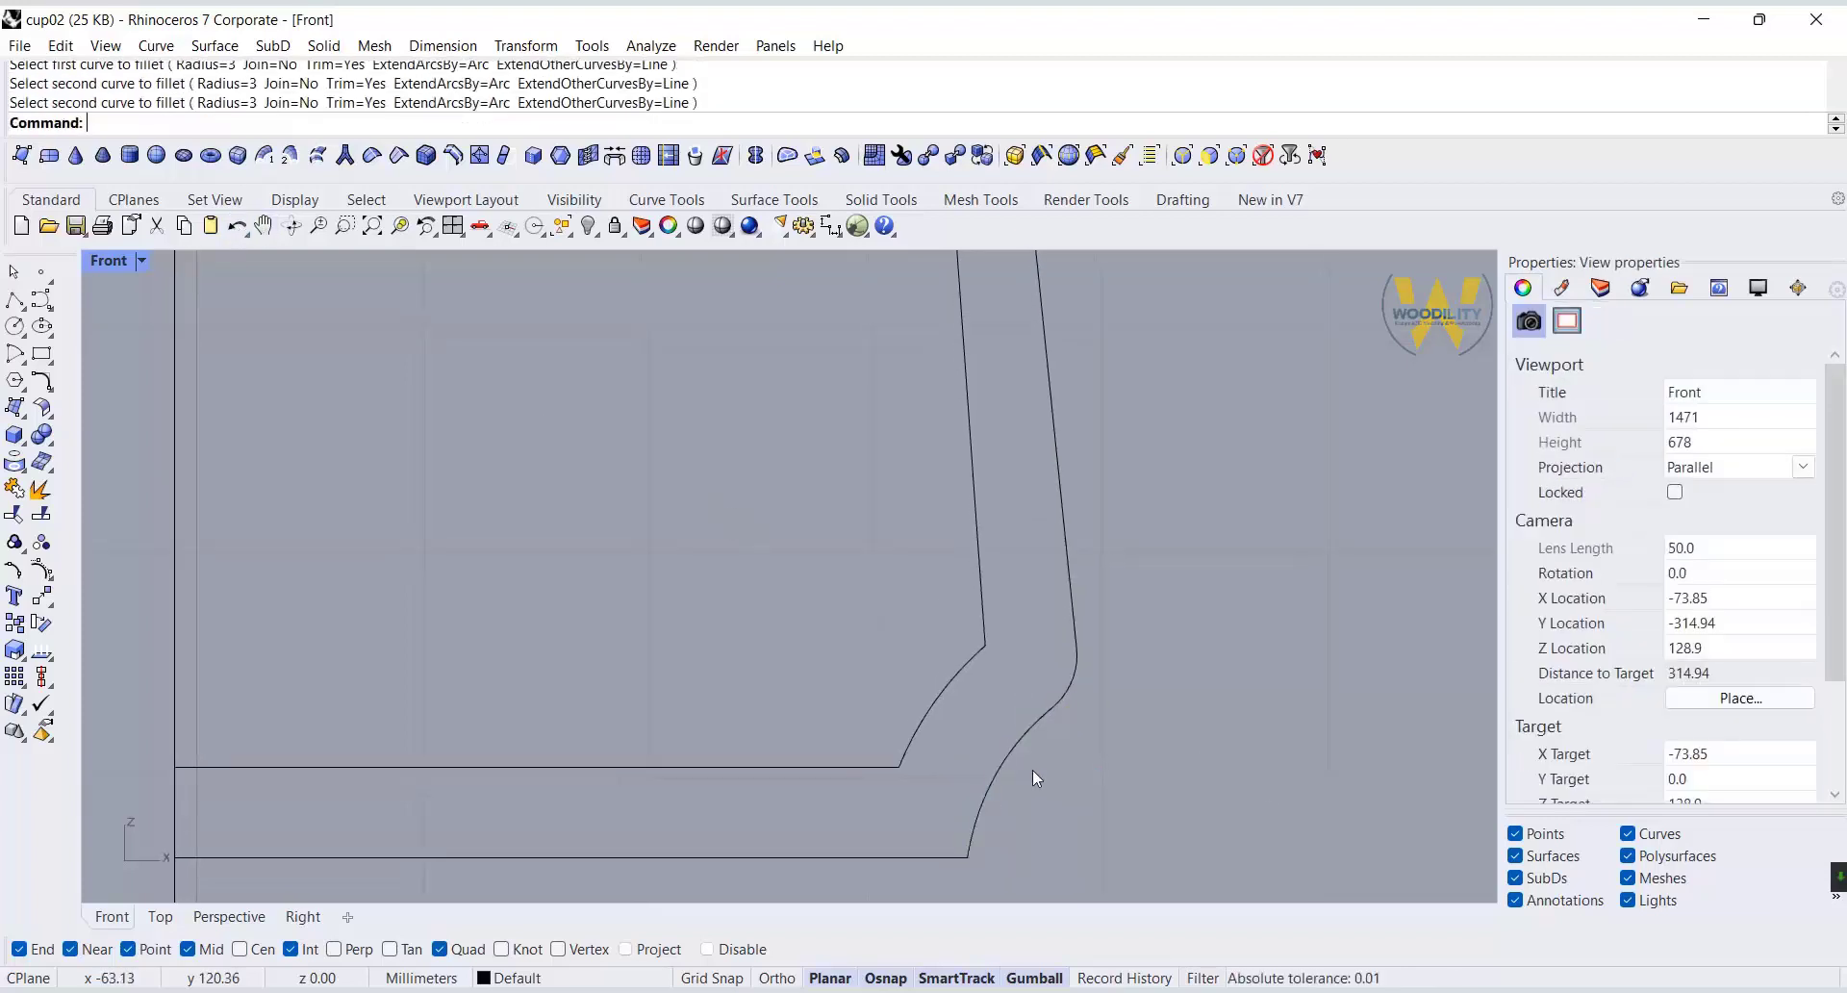
Fillet the corner between the outer curved base edge and the bottom line with radius 1.
key(Return)
text(1)
key(Return)
click(975, 830)
click(940, 857)
Fillet both ends of the inner curved base edge, at the wall and floor lines, with radius 3.
key(Return)
text(3)
key(Return)
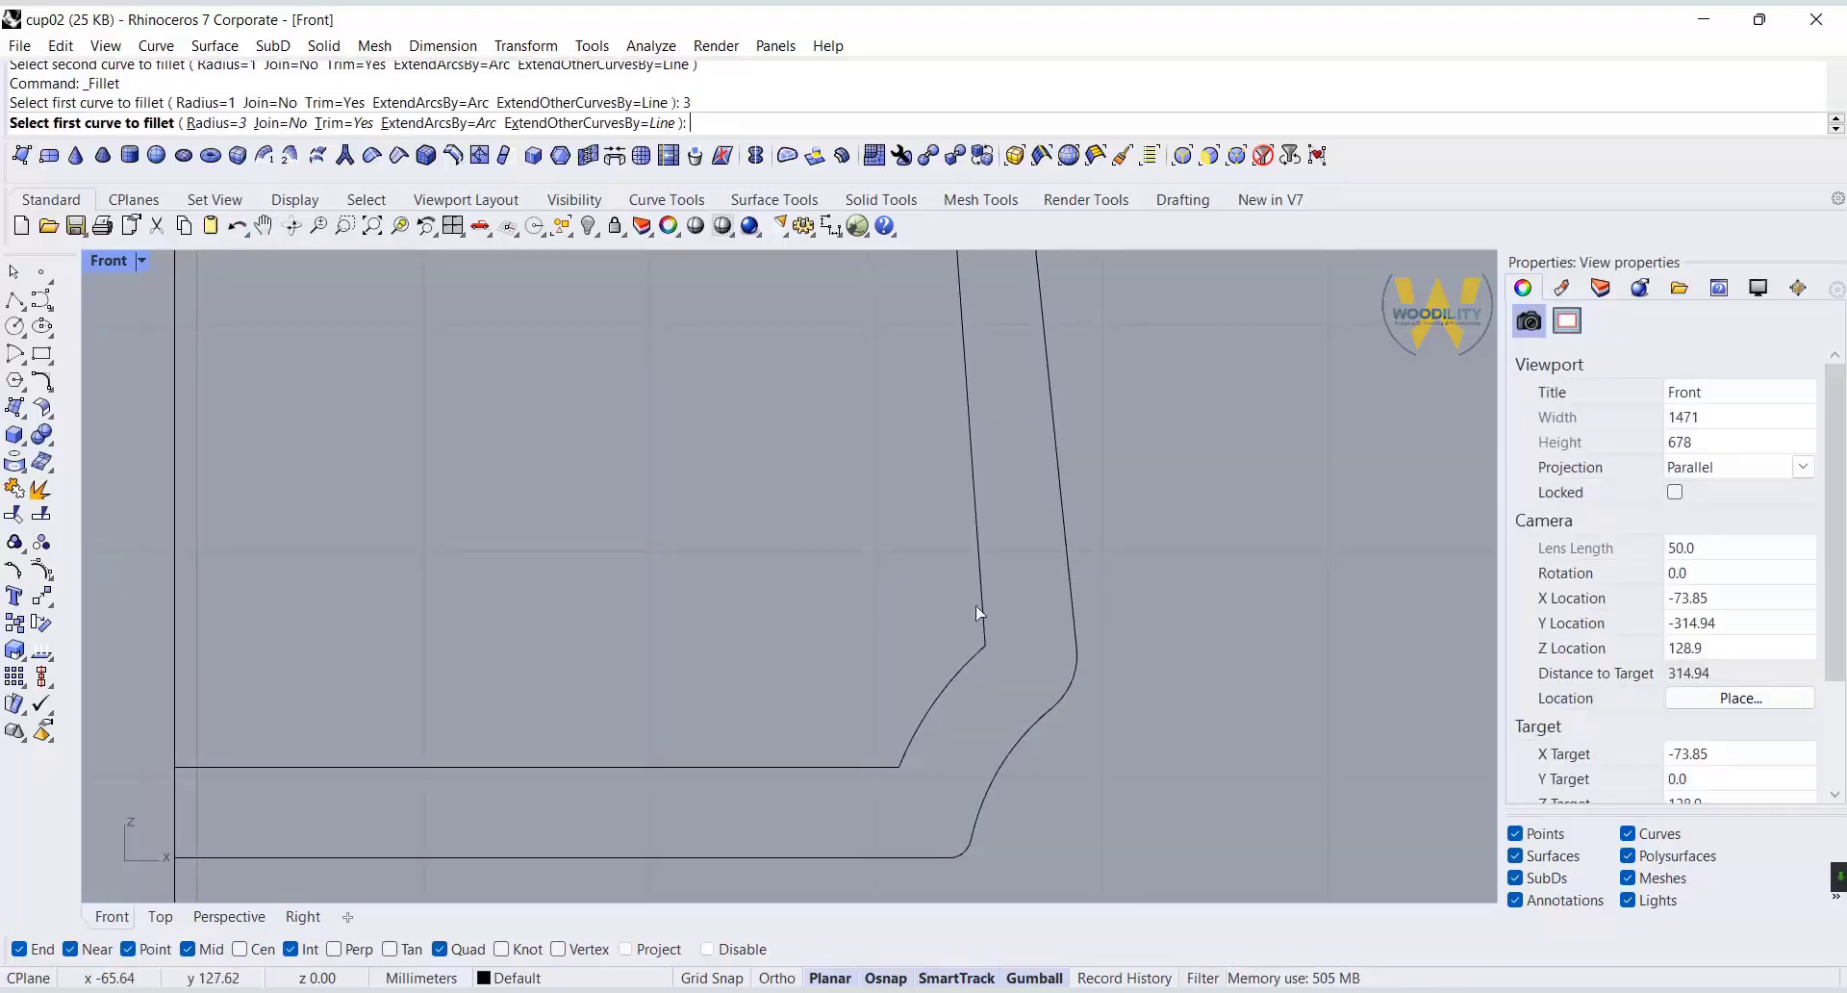
click(979, 614)
click(910, 746)
Delete the inner curved base edge and the fillet arc joining it to the inner wall line.
scroll(943, 733, up, 2)
click(946, 720)
scroll(985, 736, up, 3)
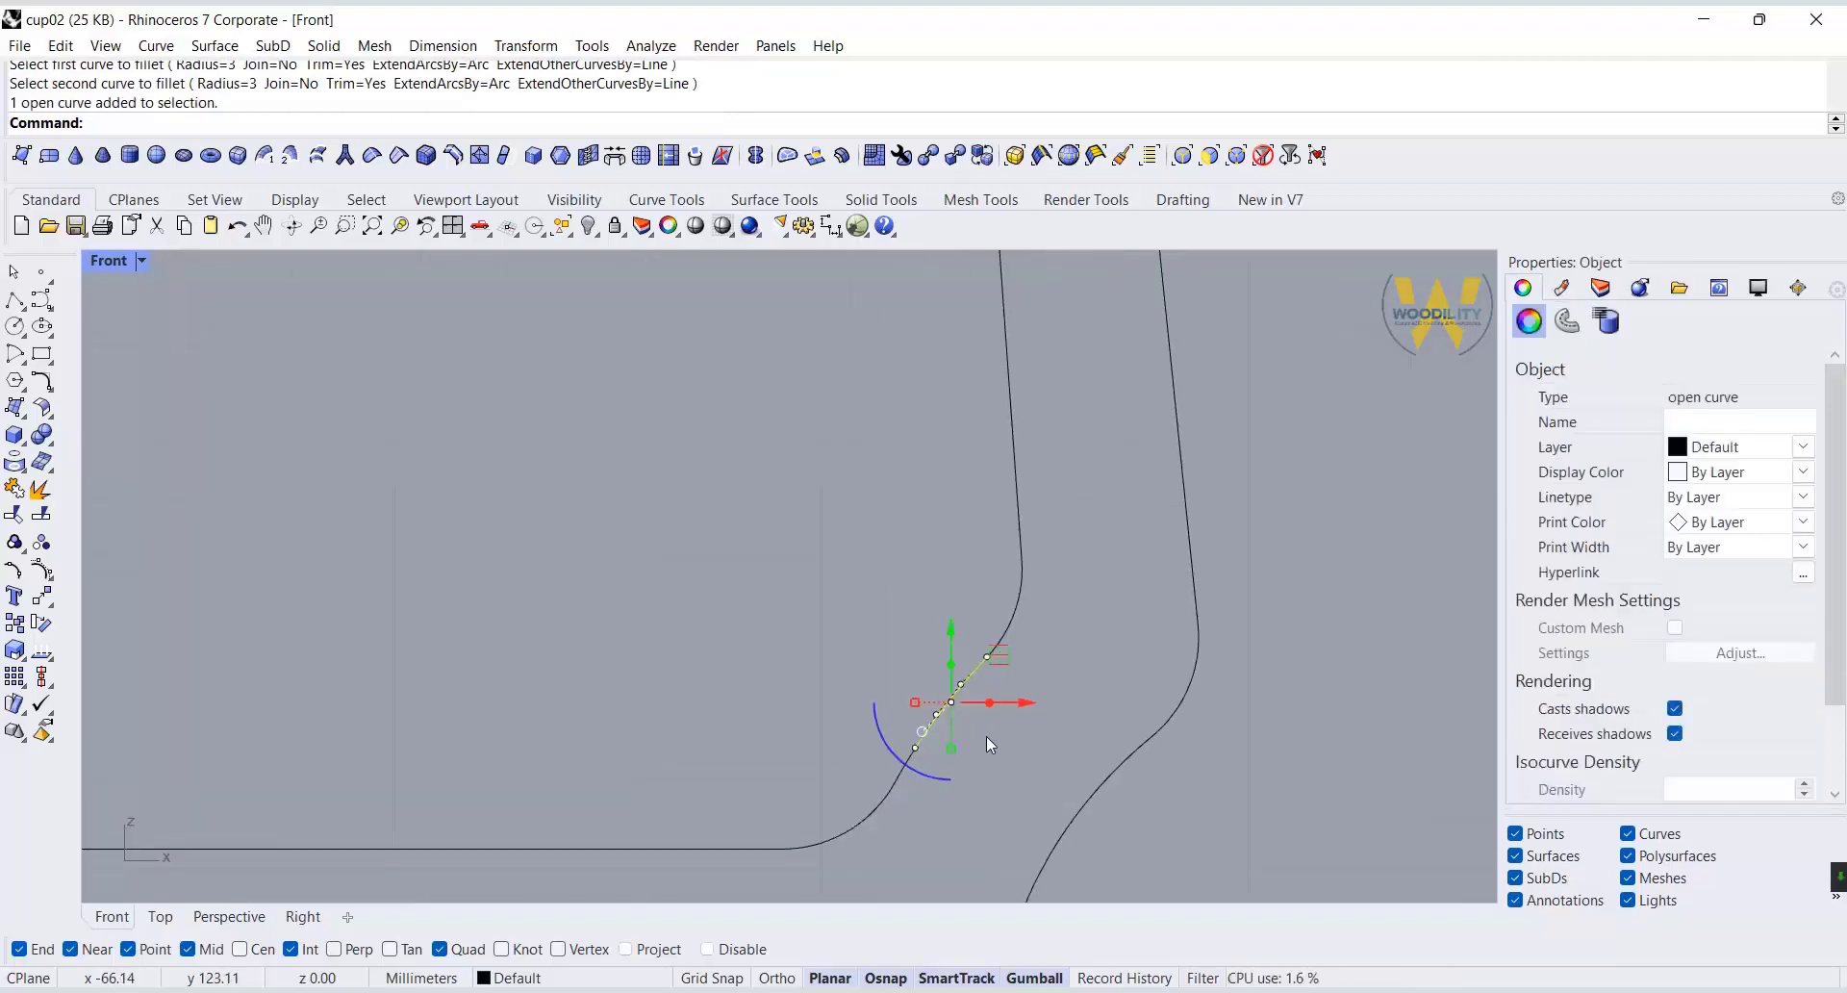
key(Delete)
click(991, 640)
key(Delete)
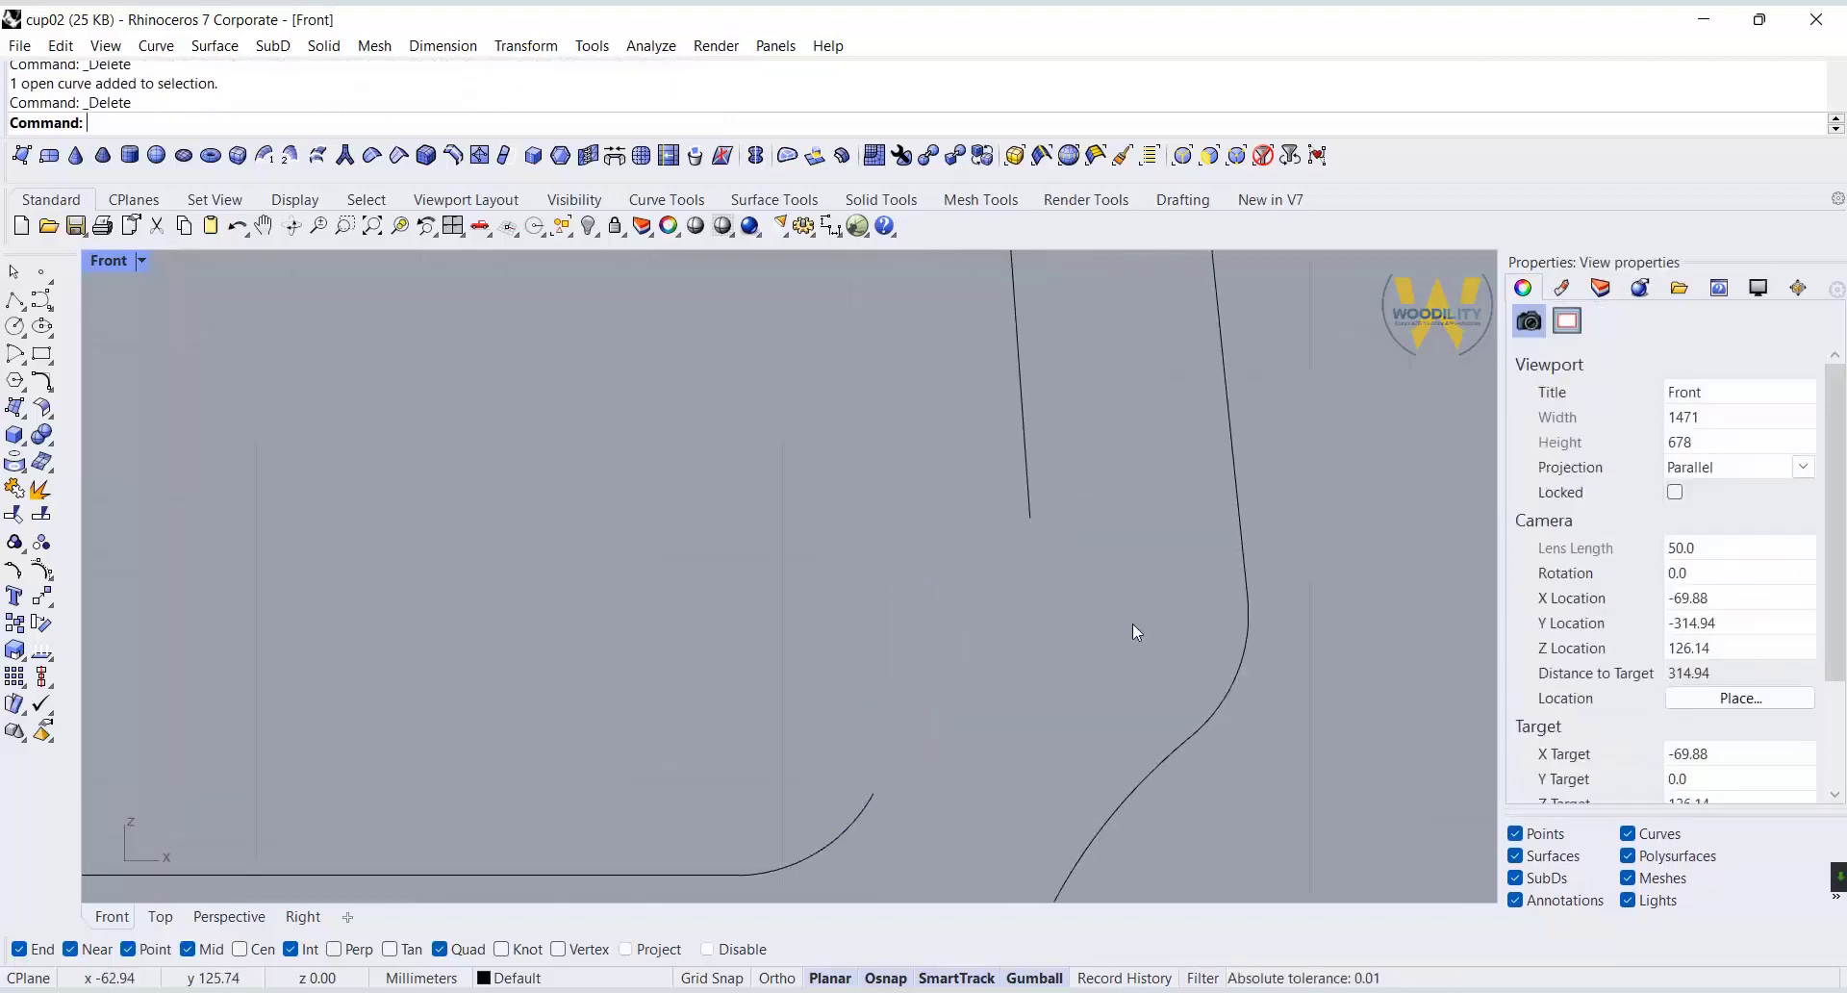
Draw a straight line from the inner floor fillet to the inner wall's lower end and fillet their upper corner with radius 3.
click(15, 302)
click(873, 794)
click(1030, 518)
key(Return)
click(42, 380)
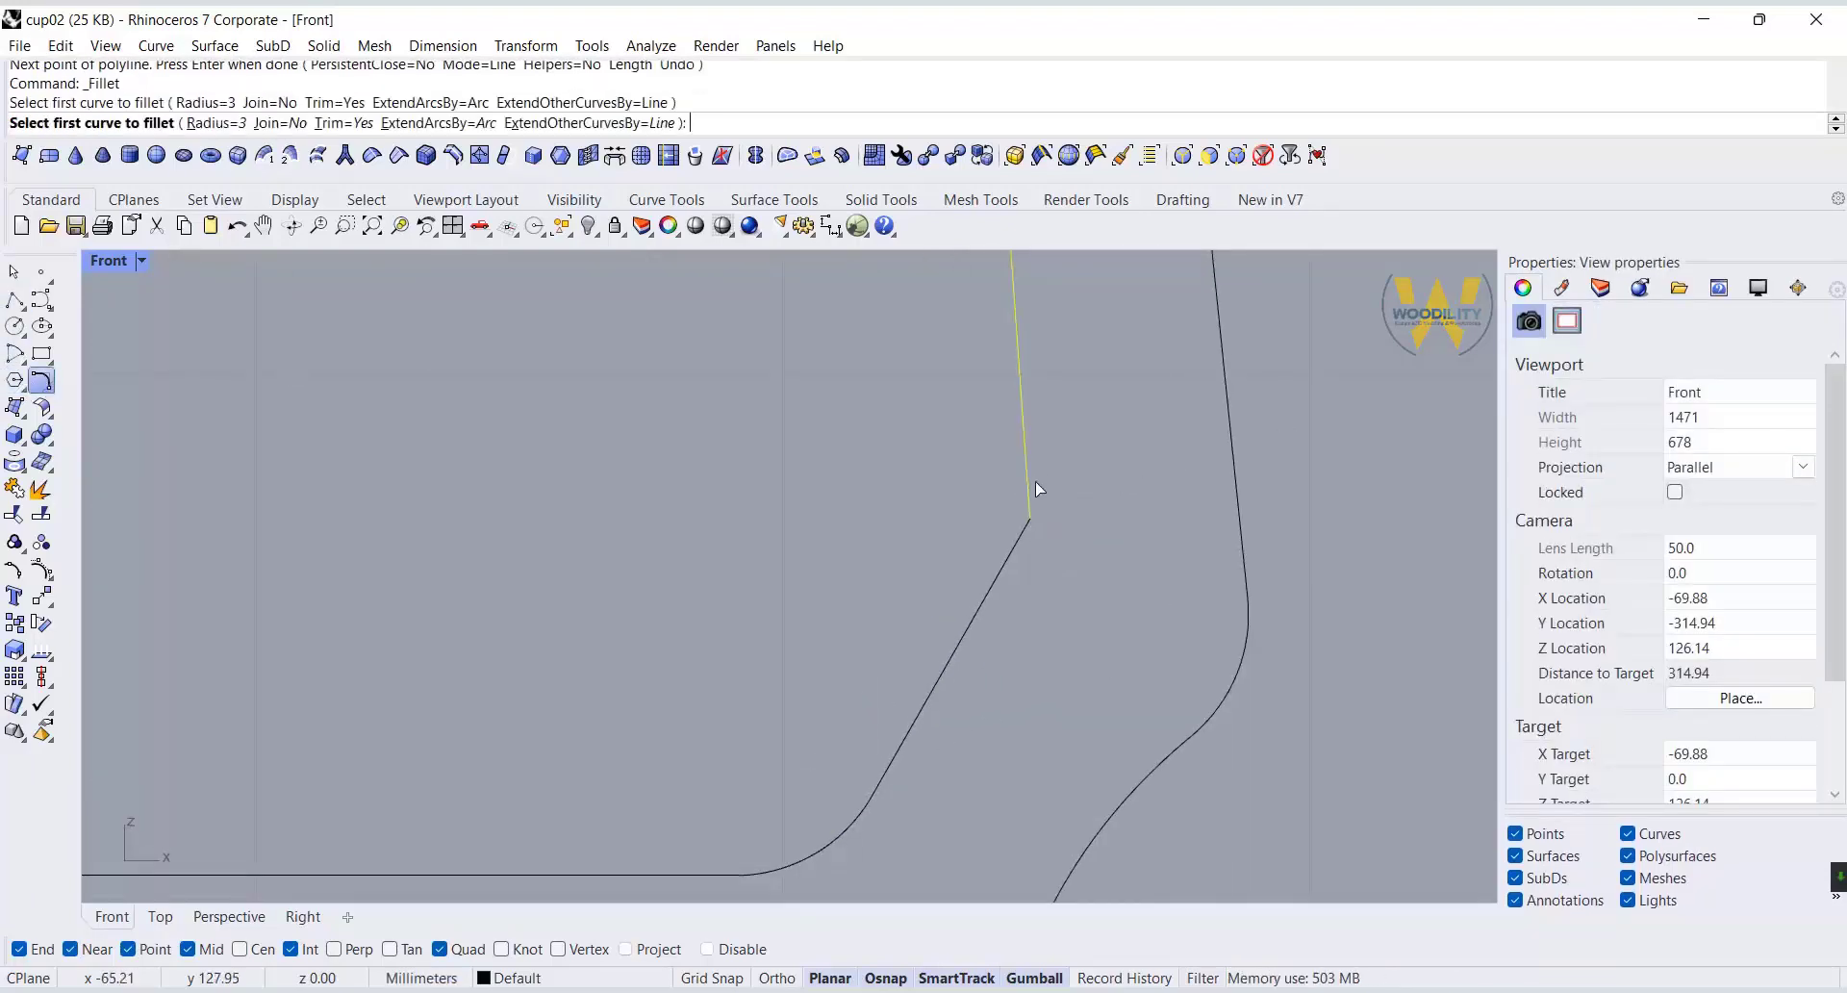
click(1007, 556)
Trim the rim line between the axis and the inner wall, using the selected profile curves as cutters.
scroll(1033, 590, down, 15)
scroll(1274, 661, up, 2)
right_drag(1212, 658, 1162, 725)
drag(1162, 726, 966, 892)
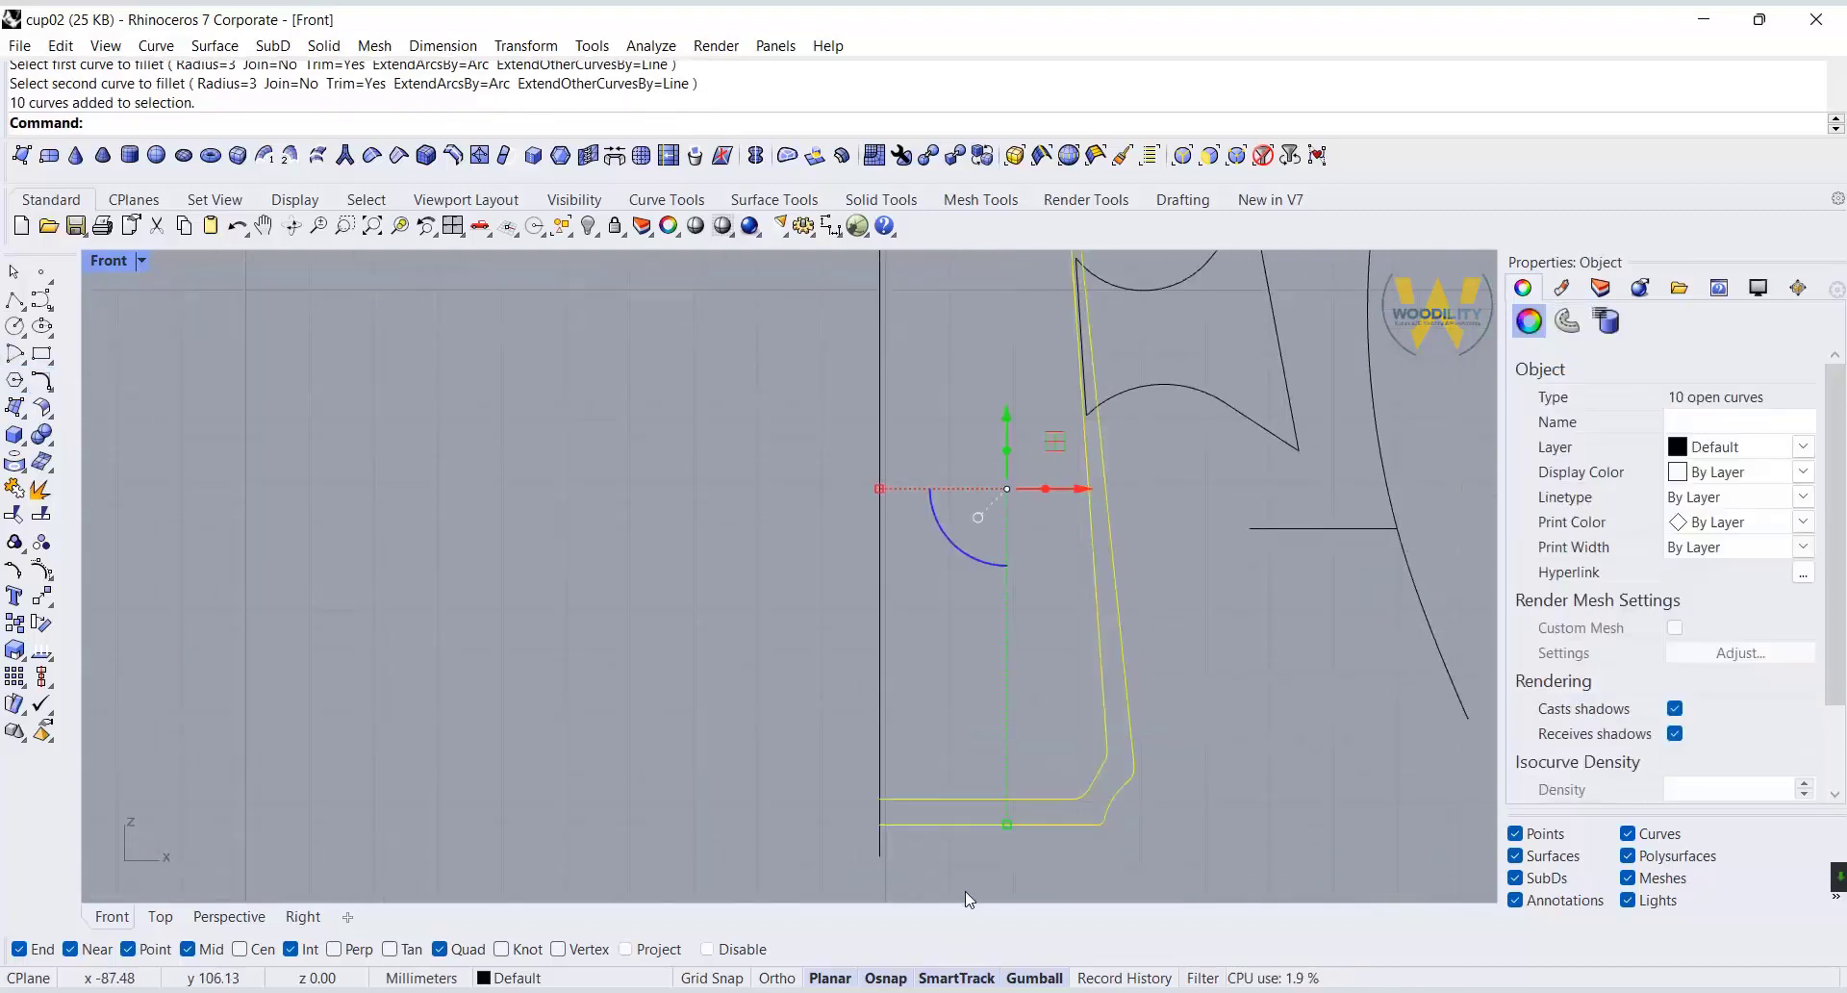
scroll(966, 891, down, 3)
scroll(1031, 368, up, 11)
click(23, 516)
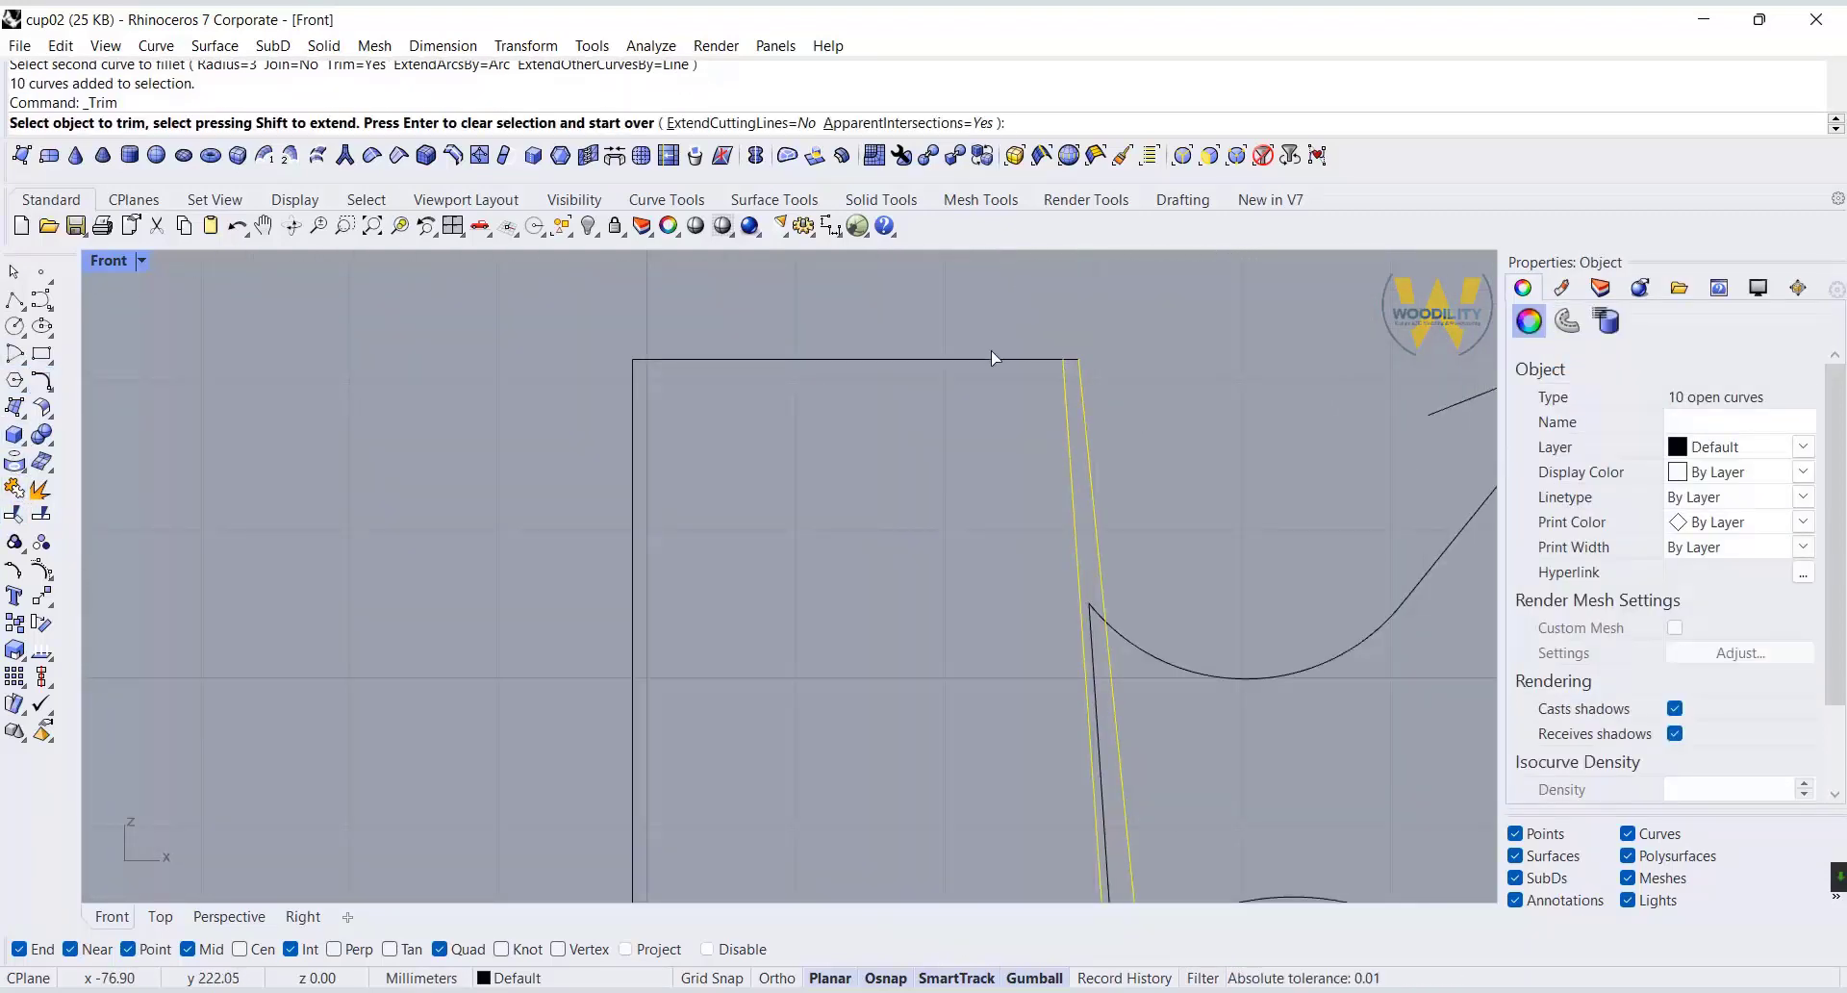
click(995, 358)
key(Return)
Join the inner wall, rim and outer wall curves into a single open body profile.
scroll(1025, 328, down, 6)
shift+drag(1076, 324, 1008, 375)
scroll(1007, 370, down, 8)
click(16, 488)
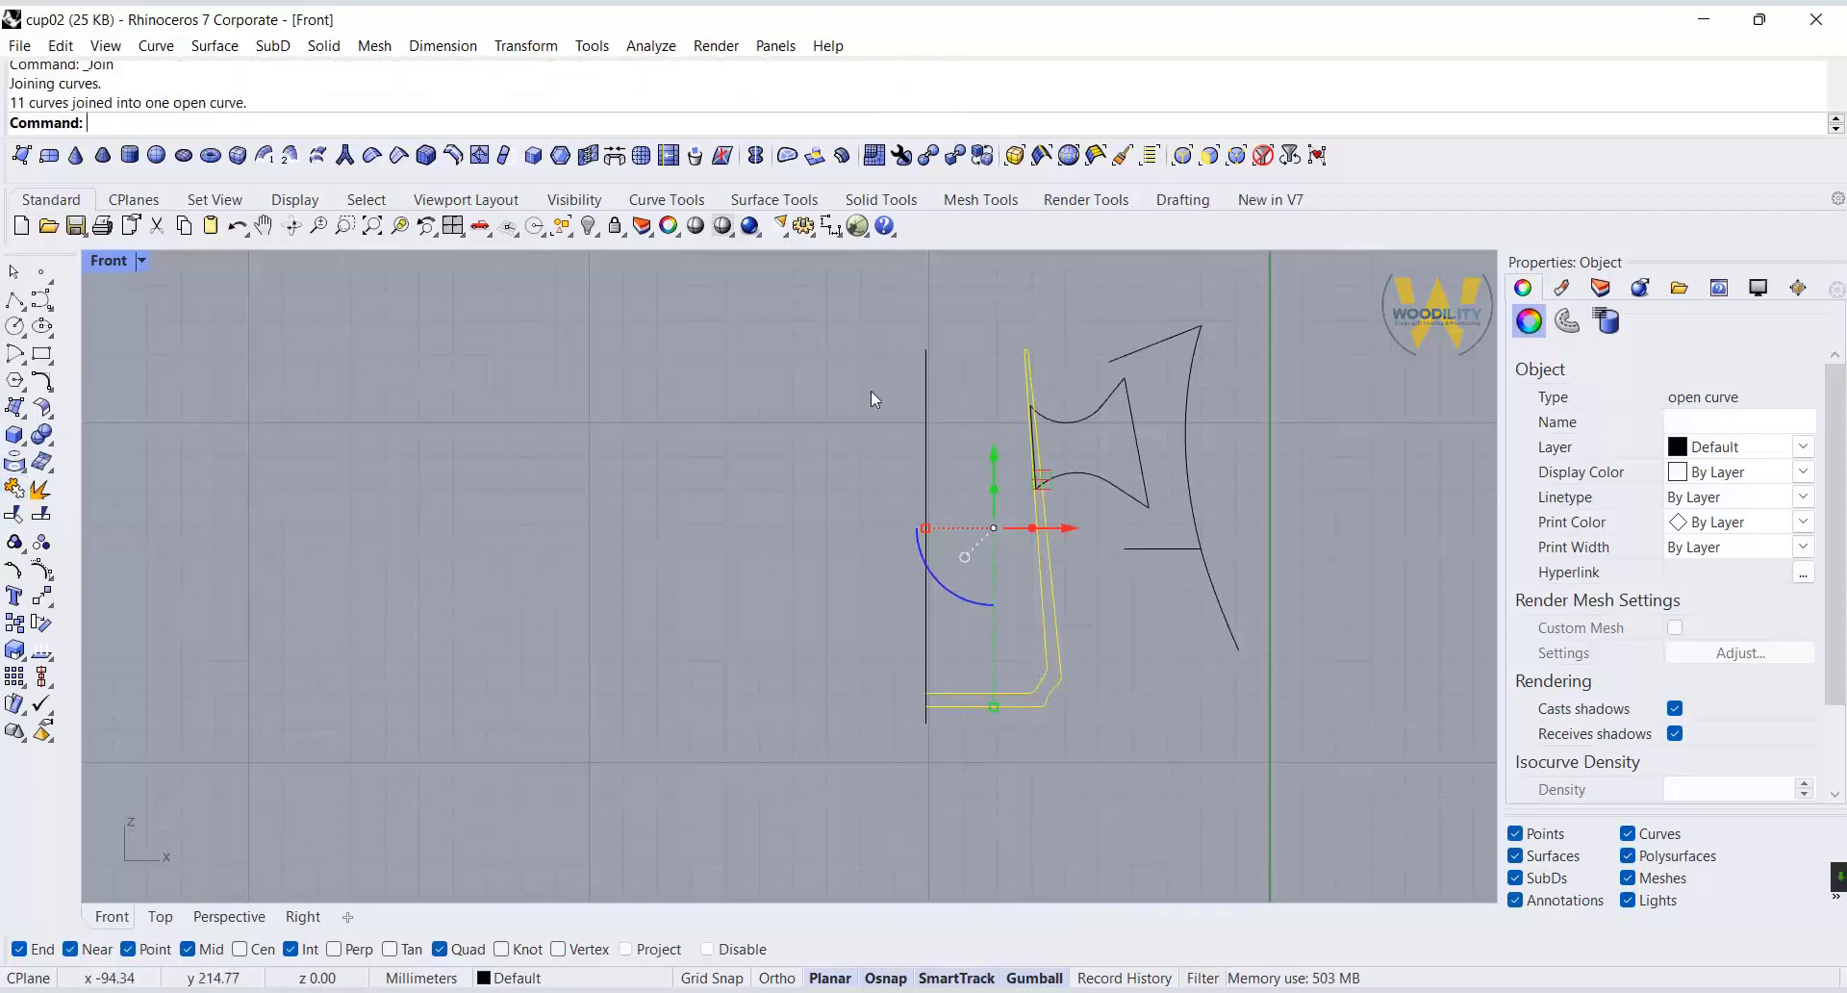
Fillet the outer and inner rim corners of the body profile with radius 0.2.
scroll(1035, 346, up, 20)
click(42, 381)
key(ctrl+z)
click(42, 381)
text(.2)
key(Return)
click(941, 404)
click(959, 413)
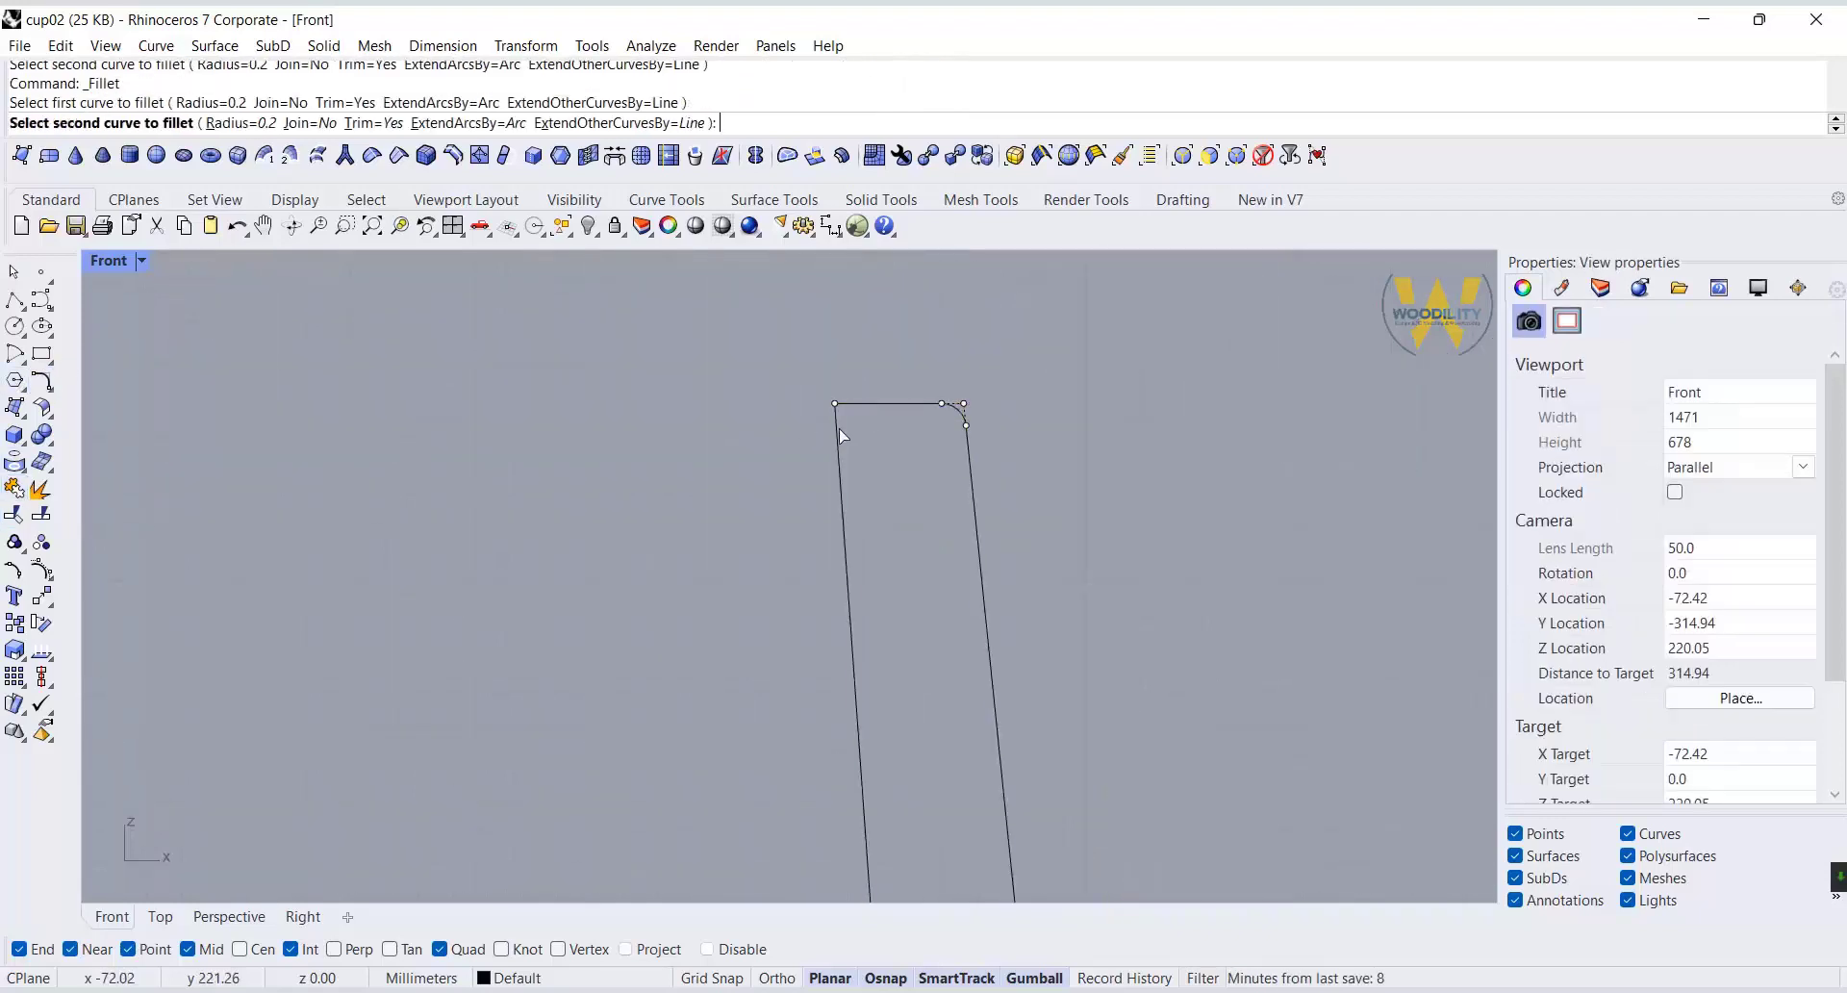
scroll(947, 348, down, 5)
Revolve the joined body profile through 360 degrees around the vertical axis line, with a start angle of 0.
click(967, 539)
scroll(974, 717, down, 6)
scroll(891, 535, up, 4)
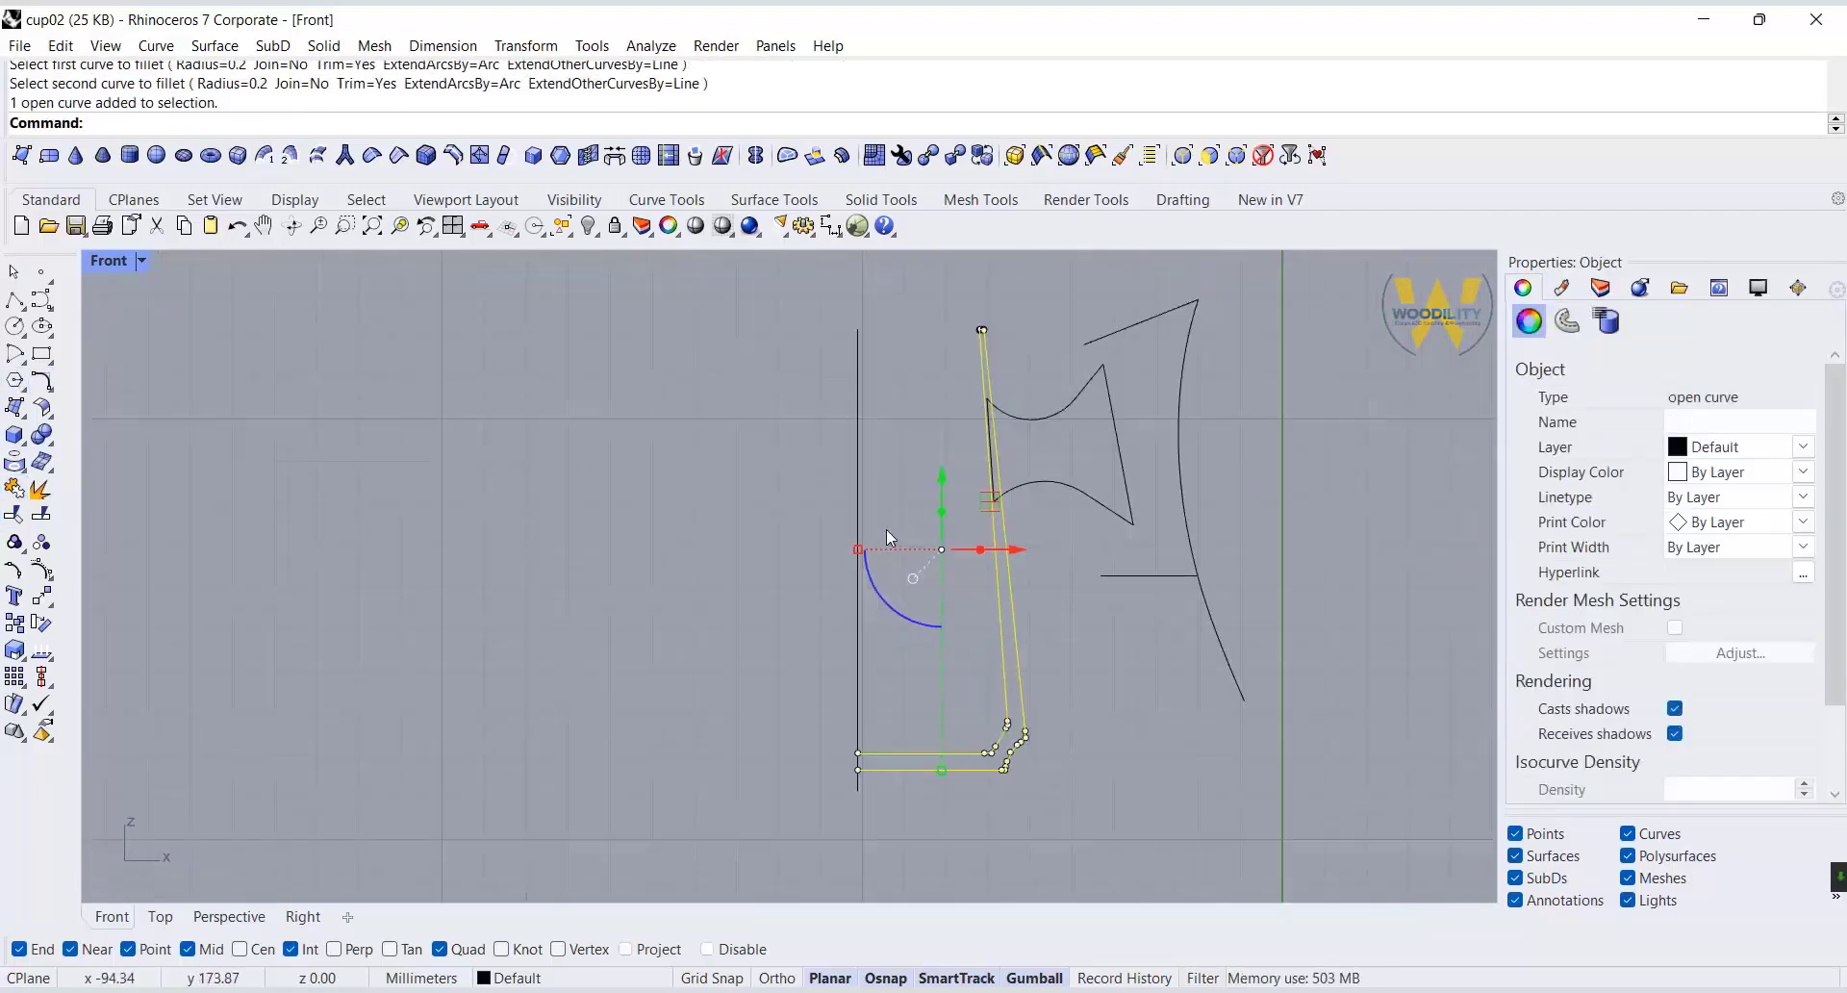
scroll(974, 313, up, 7)
text(m)
key(Escape)
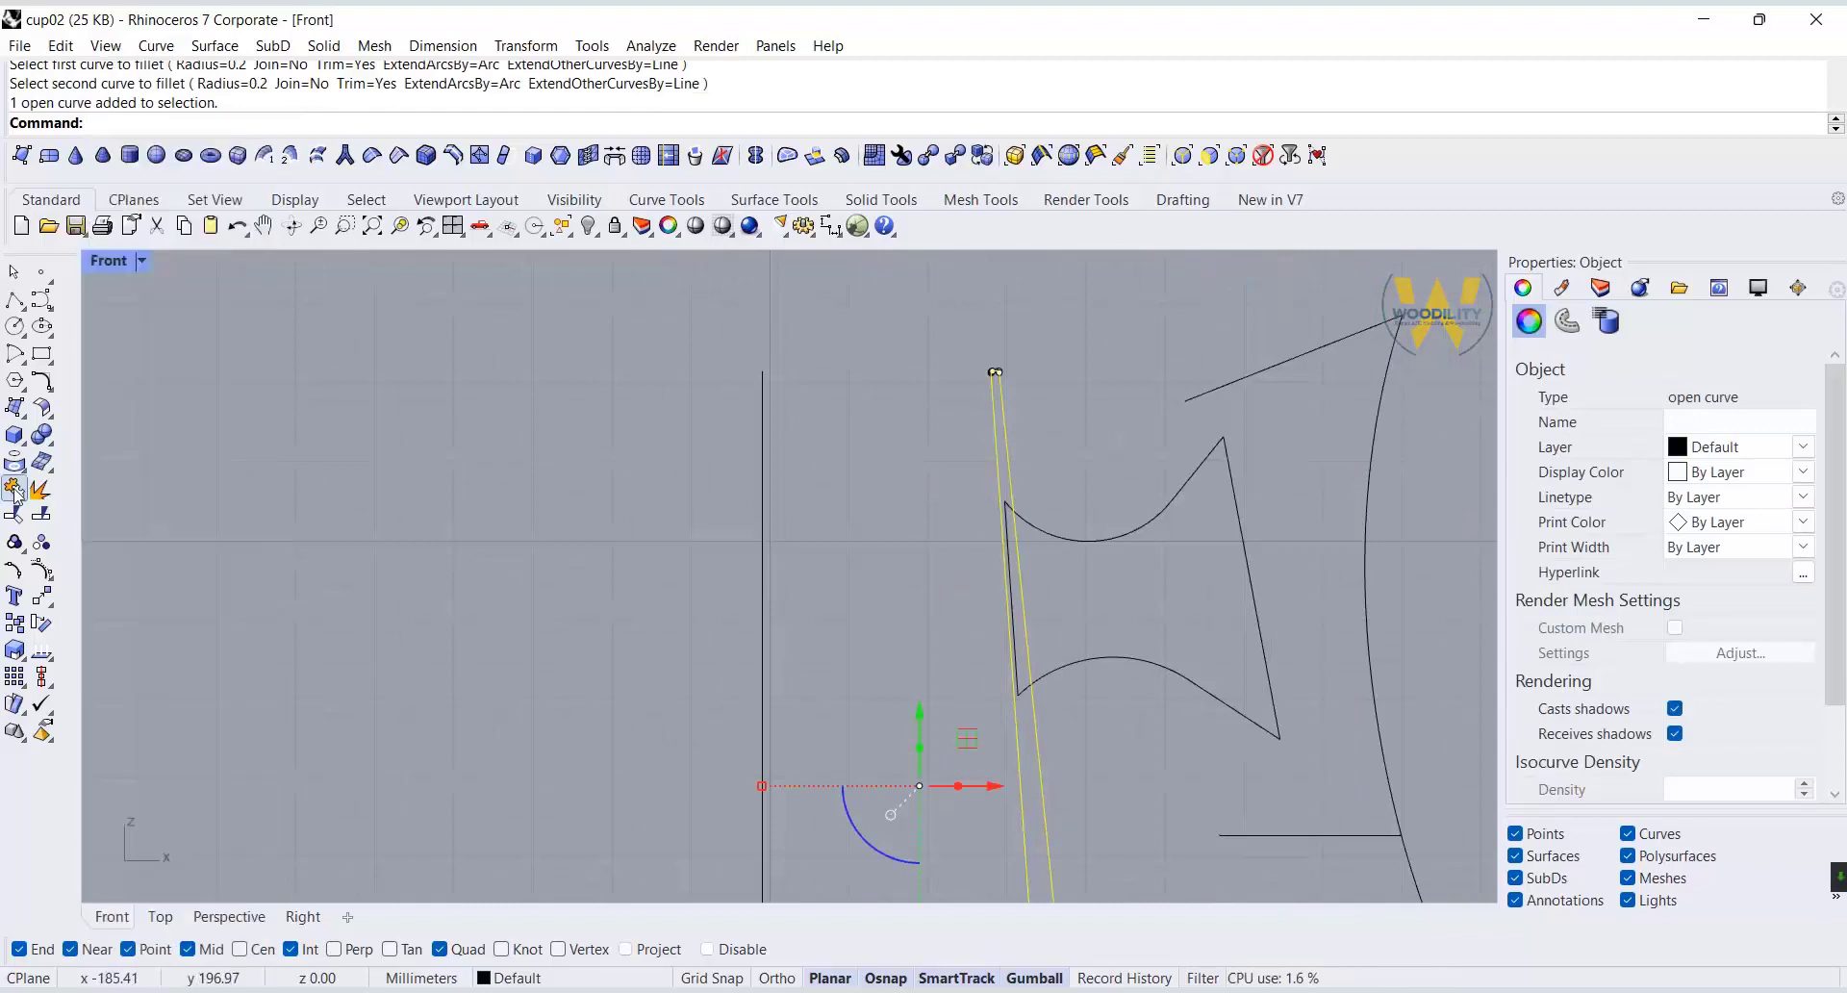
click(25, 415)
click(178, 470)
click(763, 373)
click(769, 614)
key(Return)
key(Return)
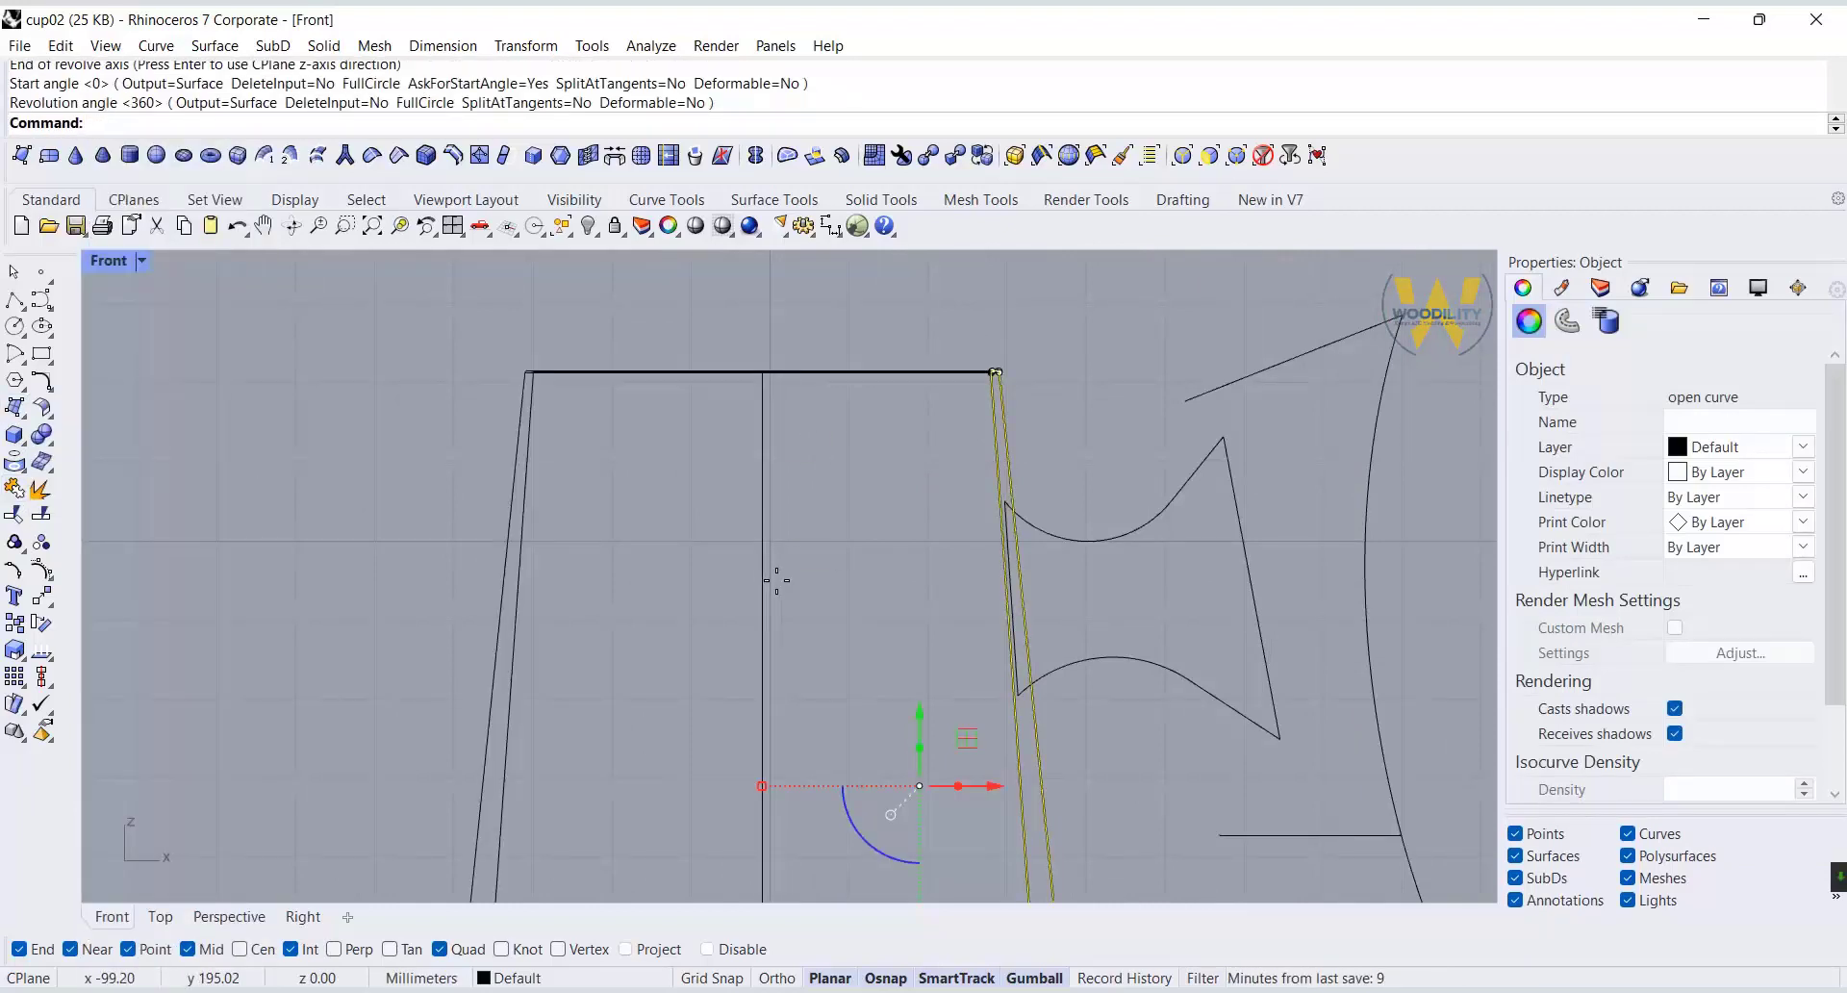
Return to the four-view layout and show the Perspective view in Rendered display mode.
scroll(776, 580, down, 4)
double_click(109, 260)
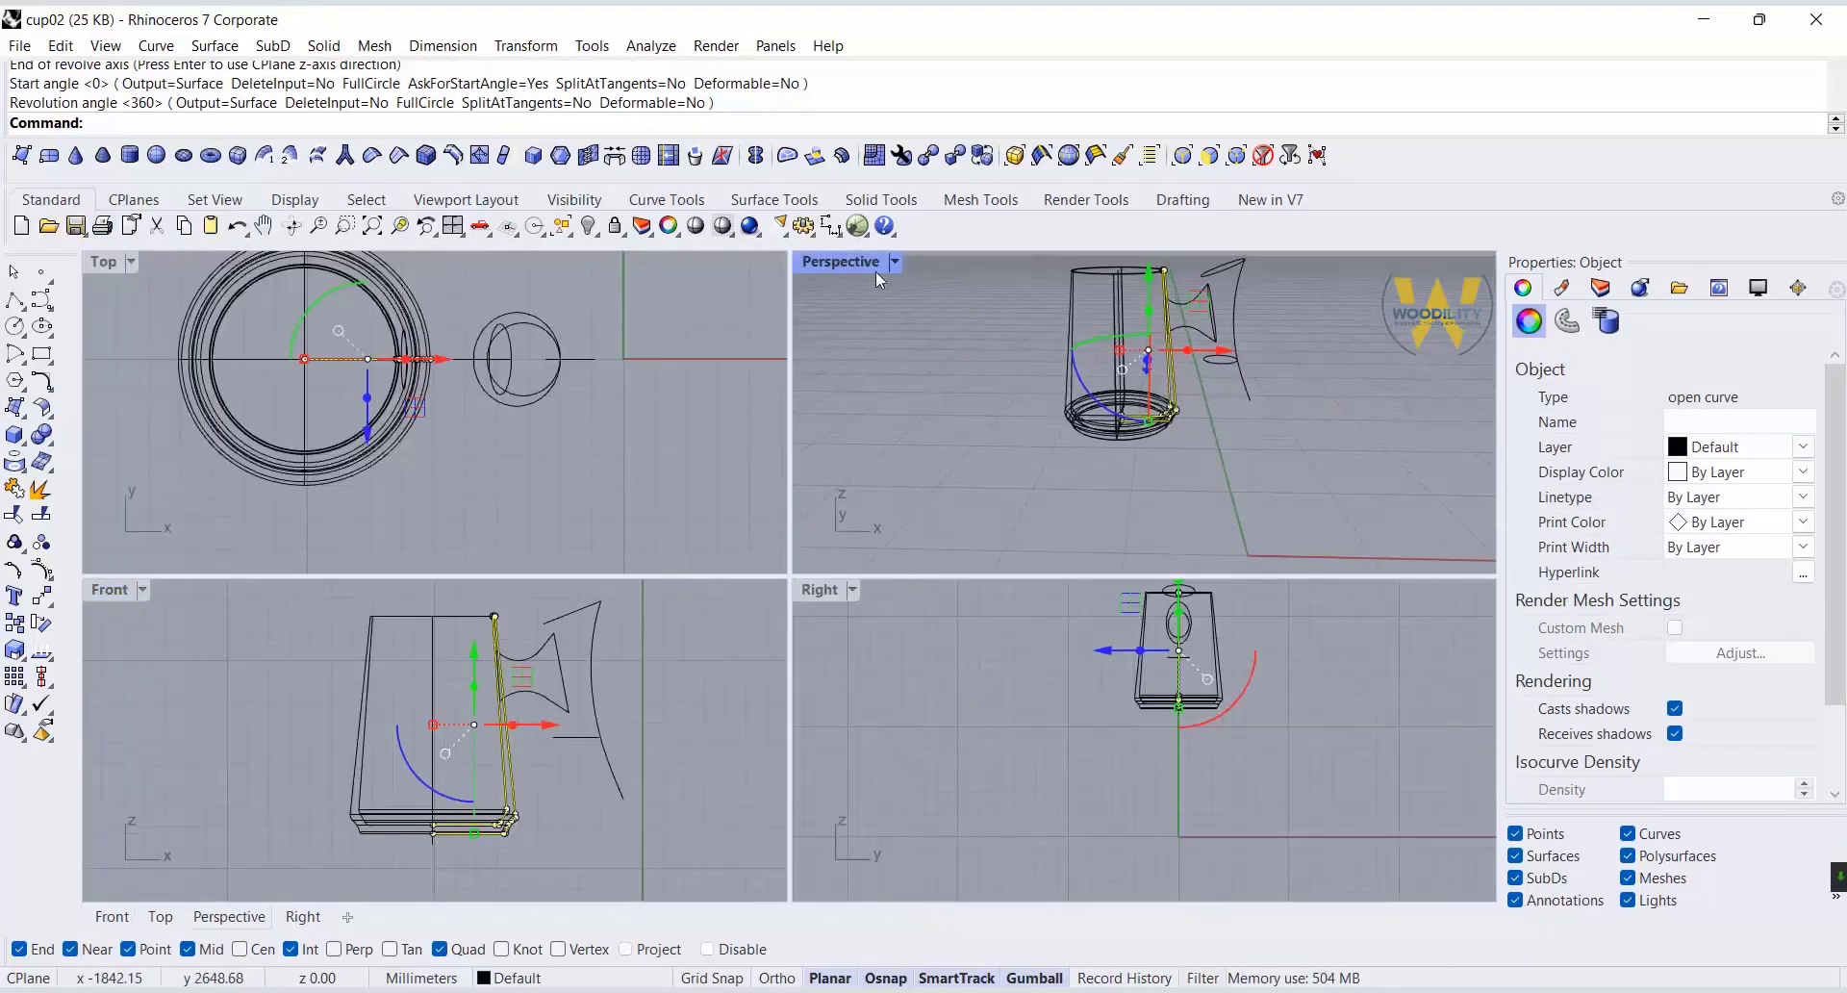
click(875, 271)
click(990, 128)
scroll(991, 438, up, 5)
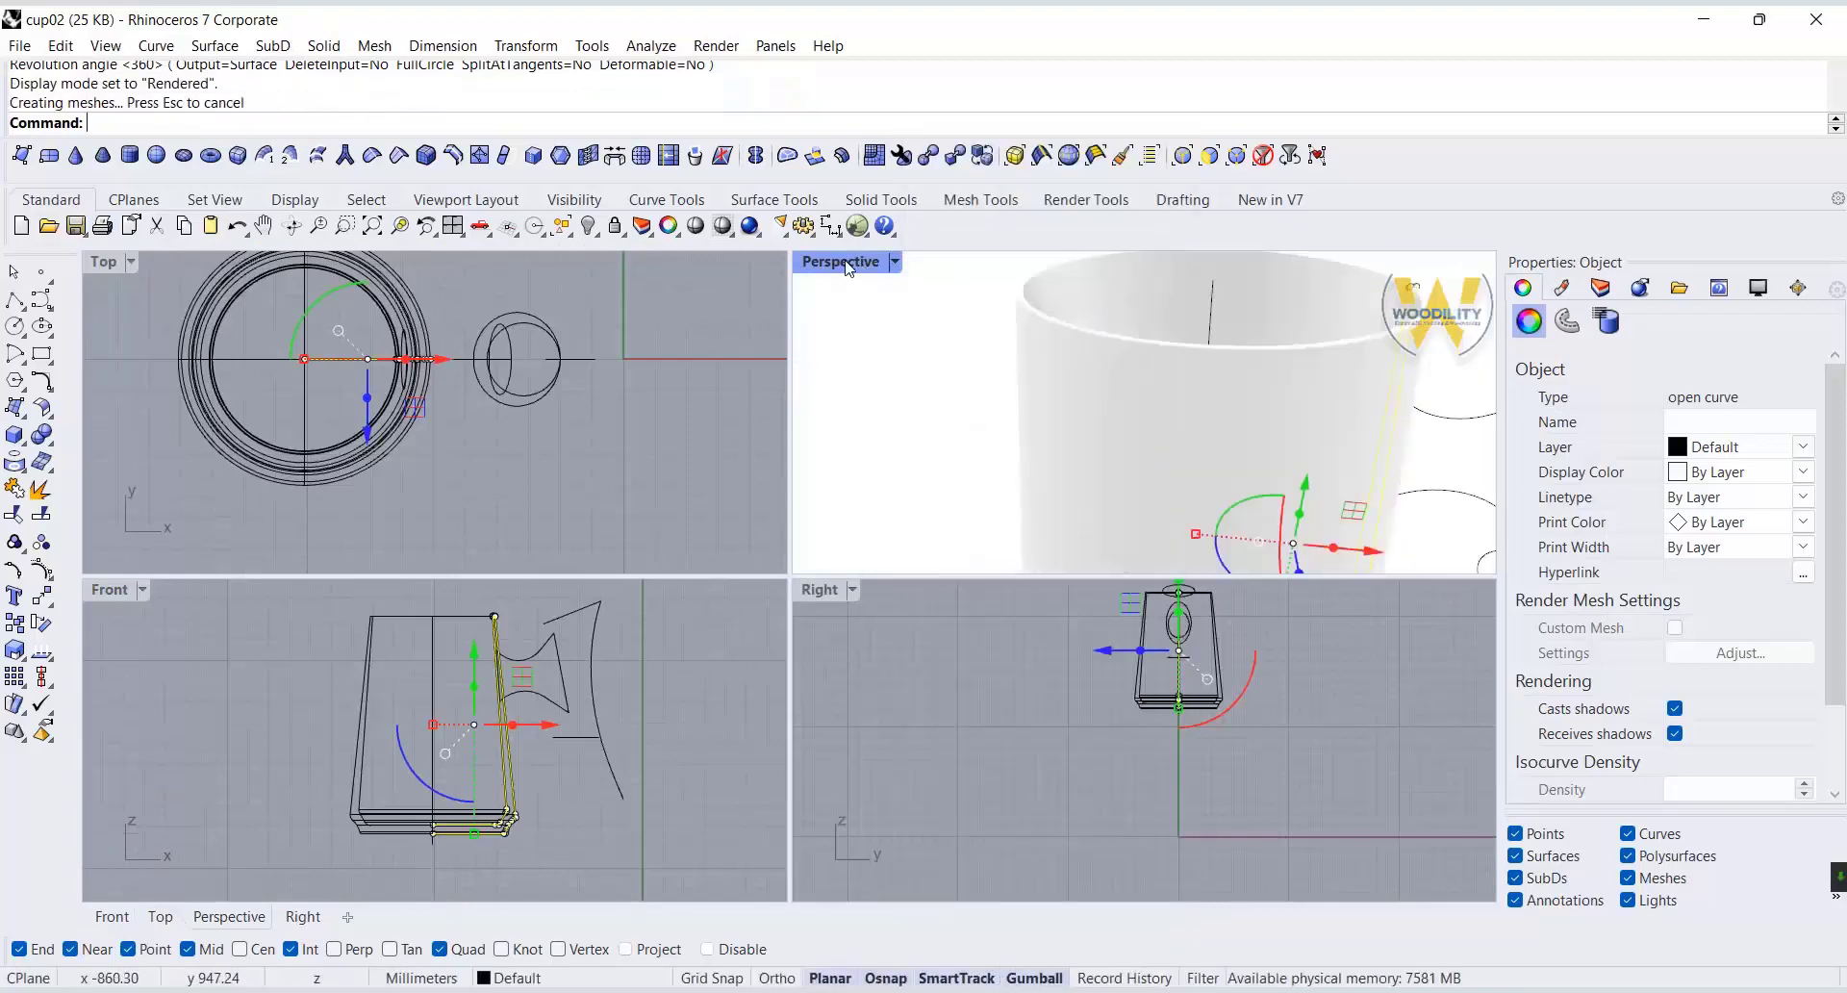
Examine the rendered cup body and where its wall meets the connector curves.
double_click(848, 268)
scroll(808, 423, down, 6)
right_drag(1030, 524, 899, 516)
scroll(788, 412, up, 3)
click(1012, 523)
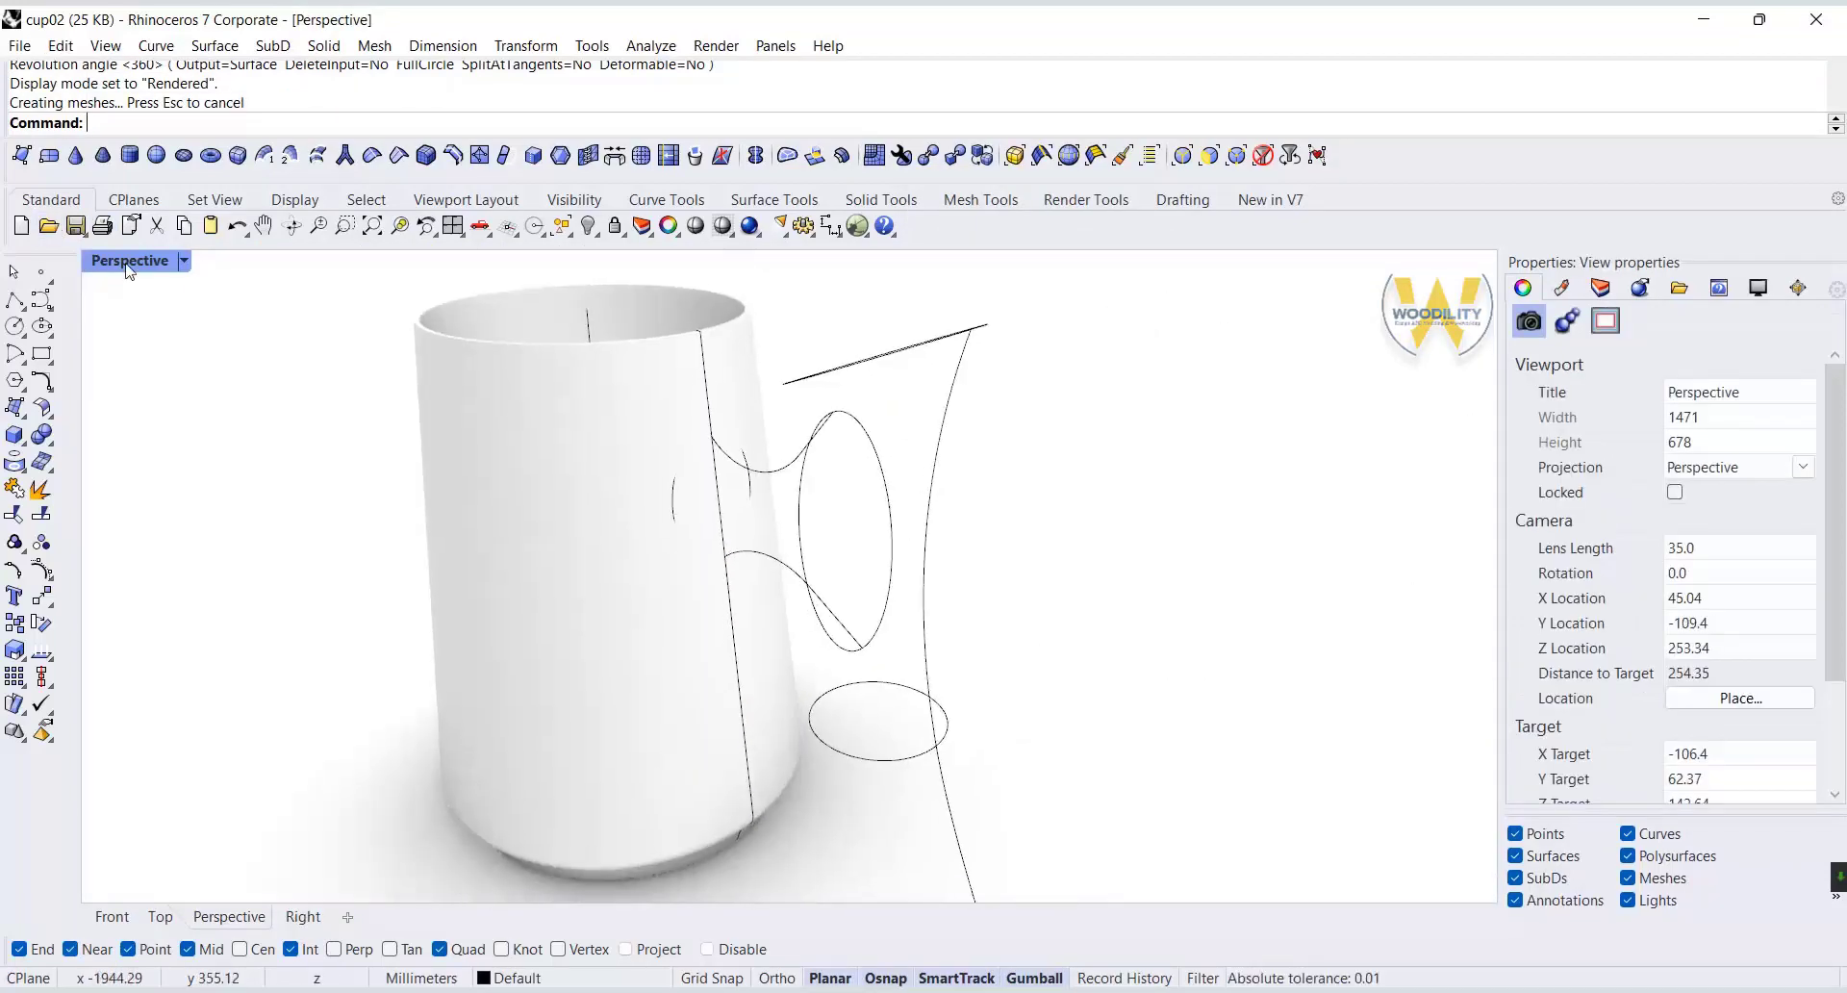
double_click(130, 260)
scroll(517, 681, up, 5)
scroll(1084, 366, up, 2)
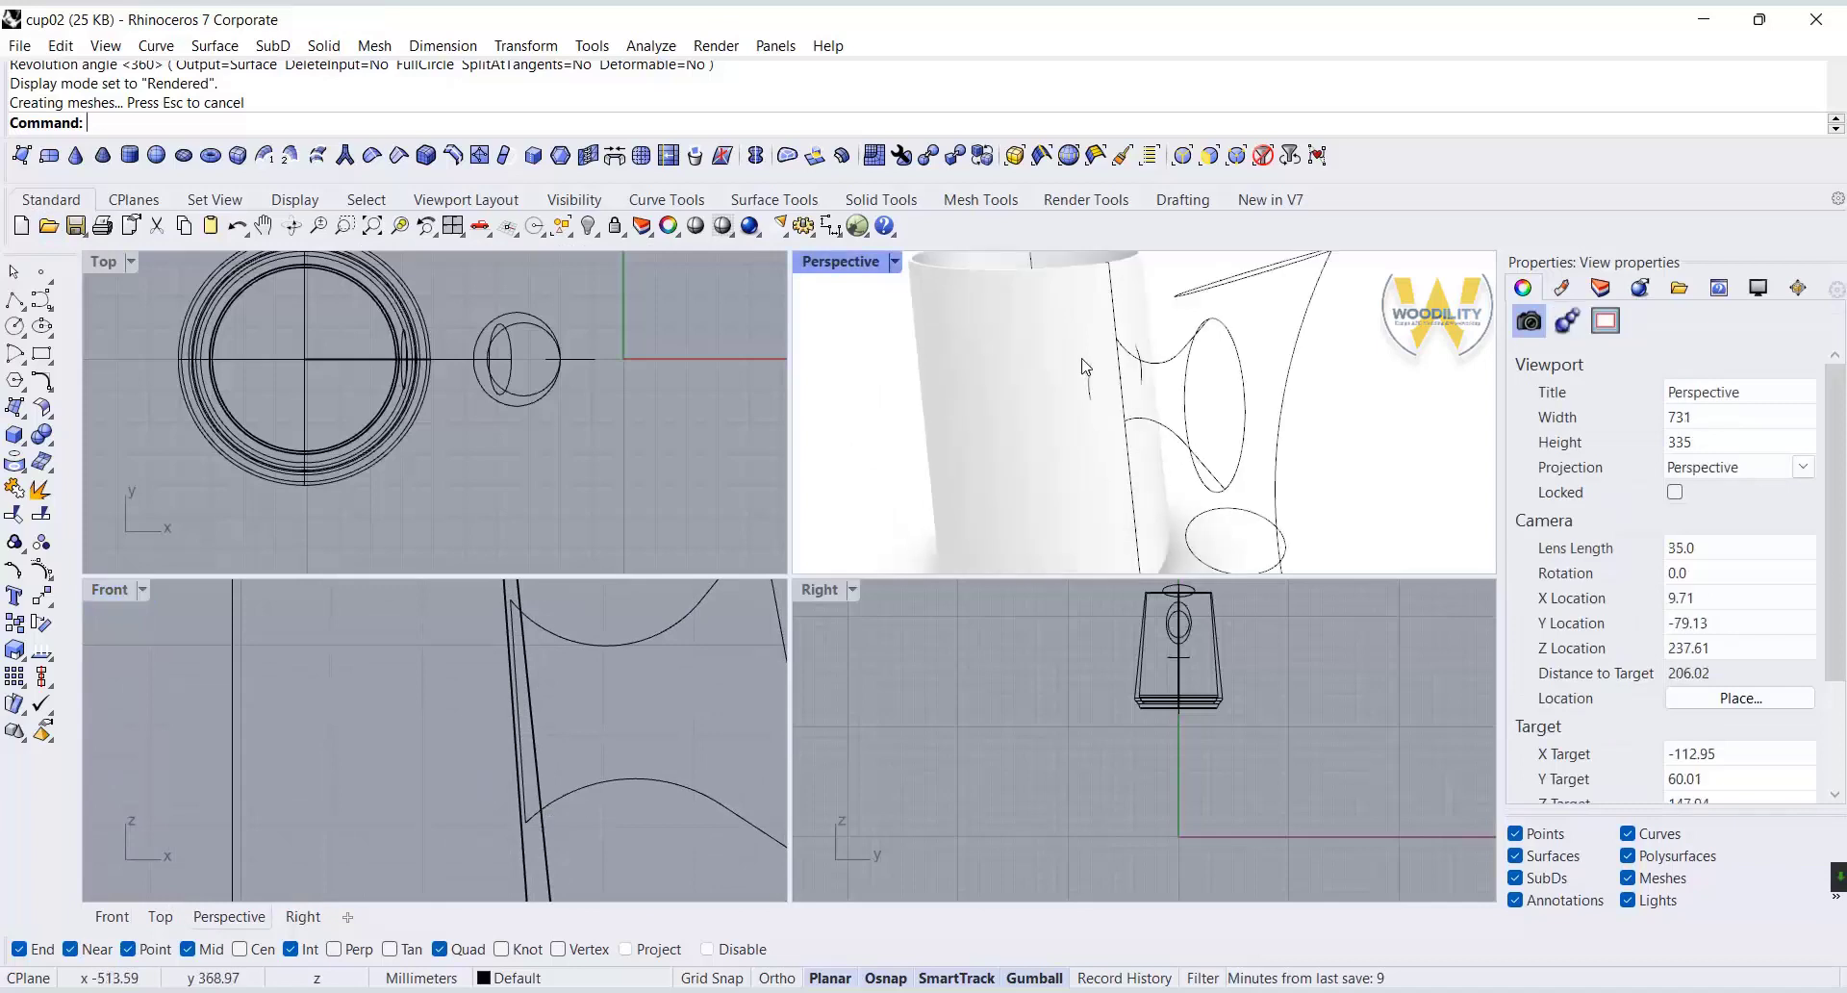
scroll(524, 645, up, 3)
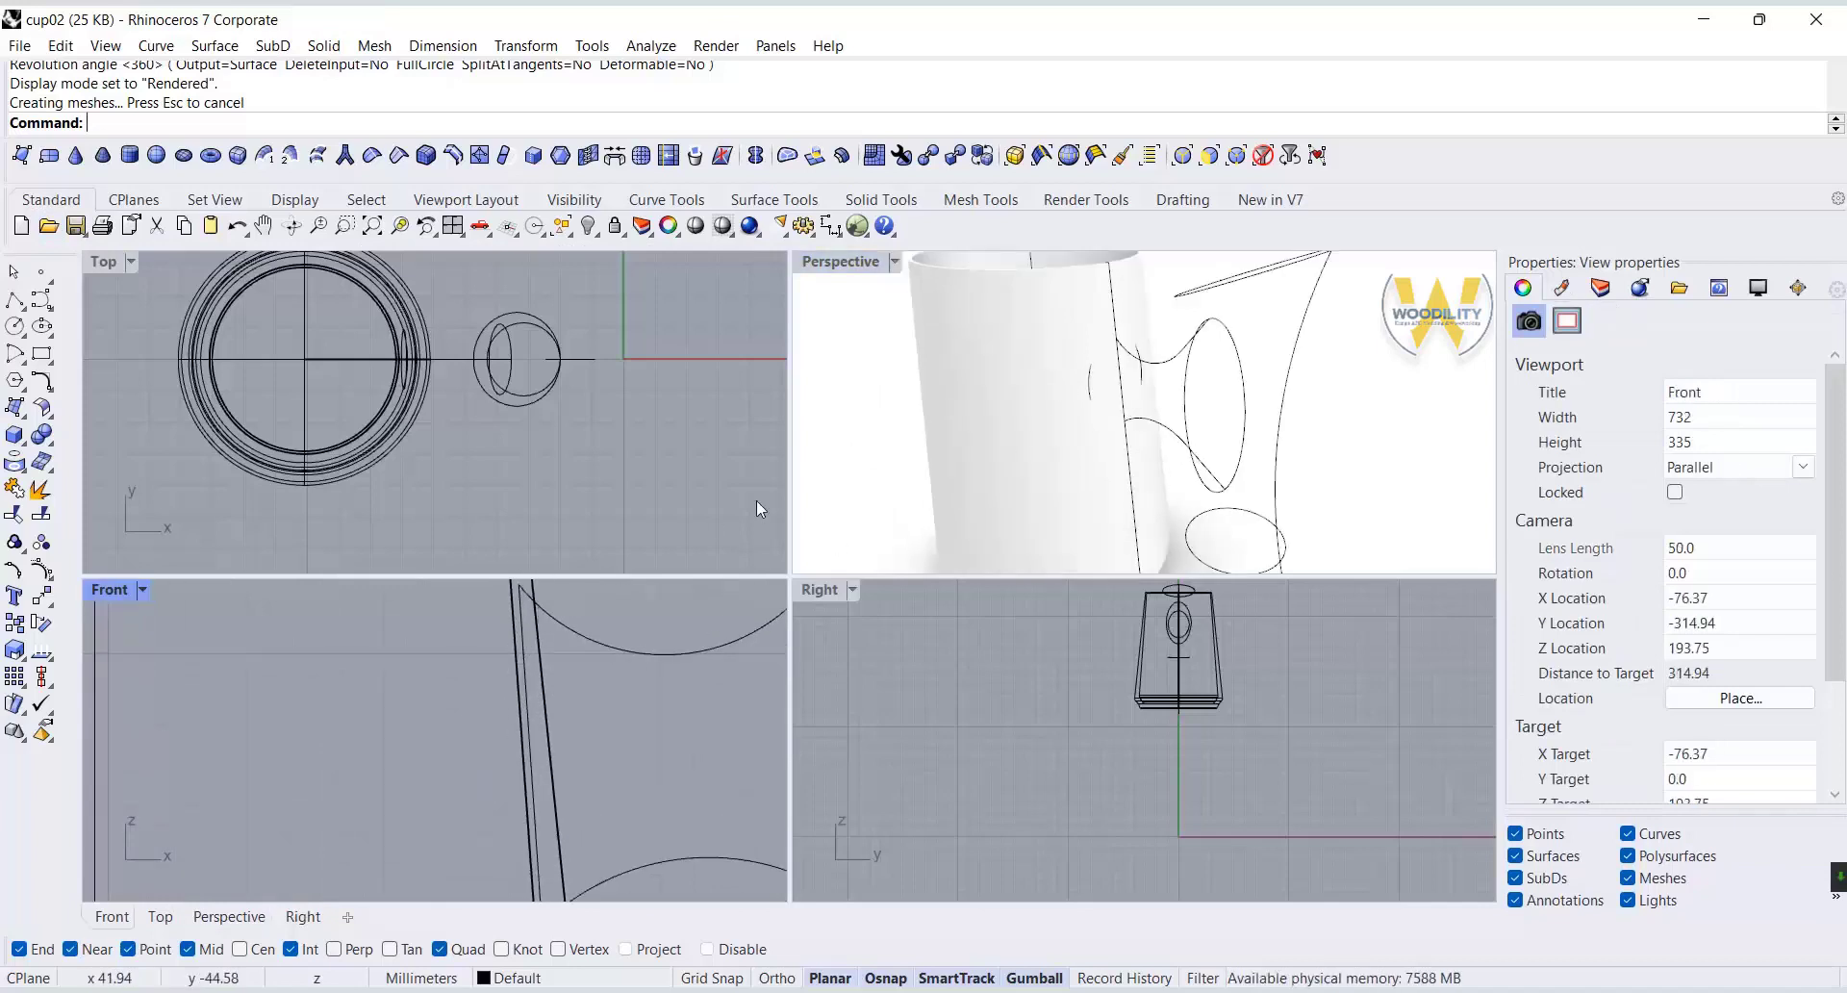
Undo the revolve and shift the body profile's inner rim and lower inner corner points horizontally to adjust the wall thickness.
click(237, 226)
scroll(500, 649, down, 6)
click(503, 642)
scroll(513, 585, up, 6)
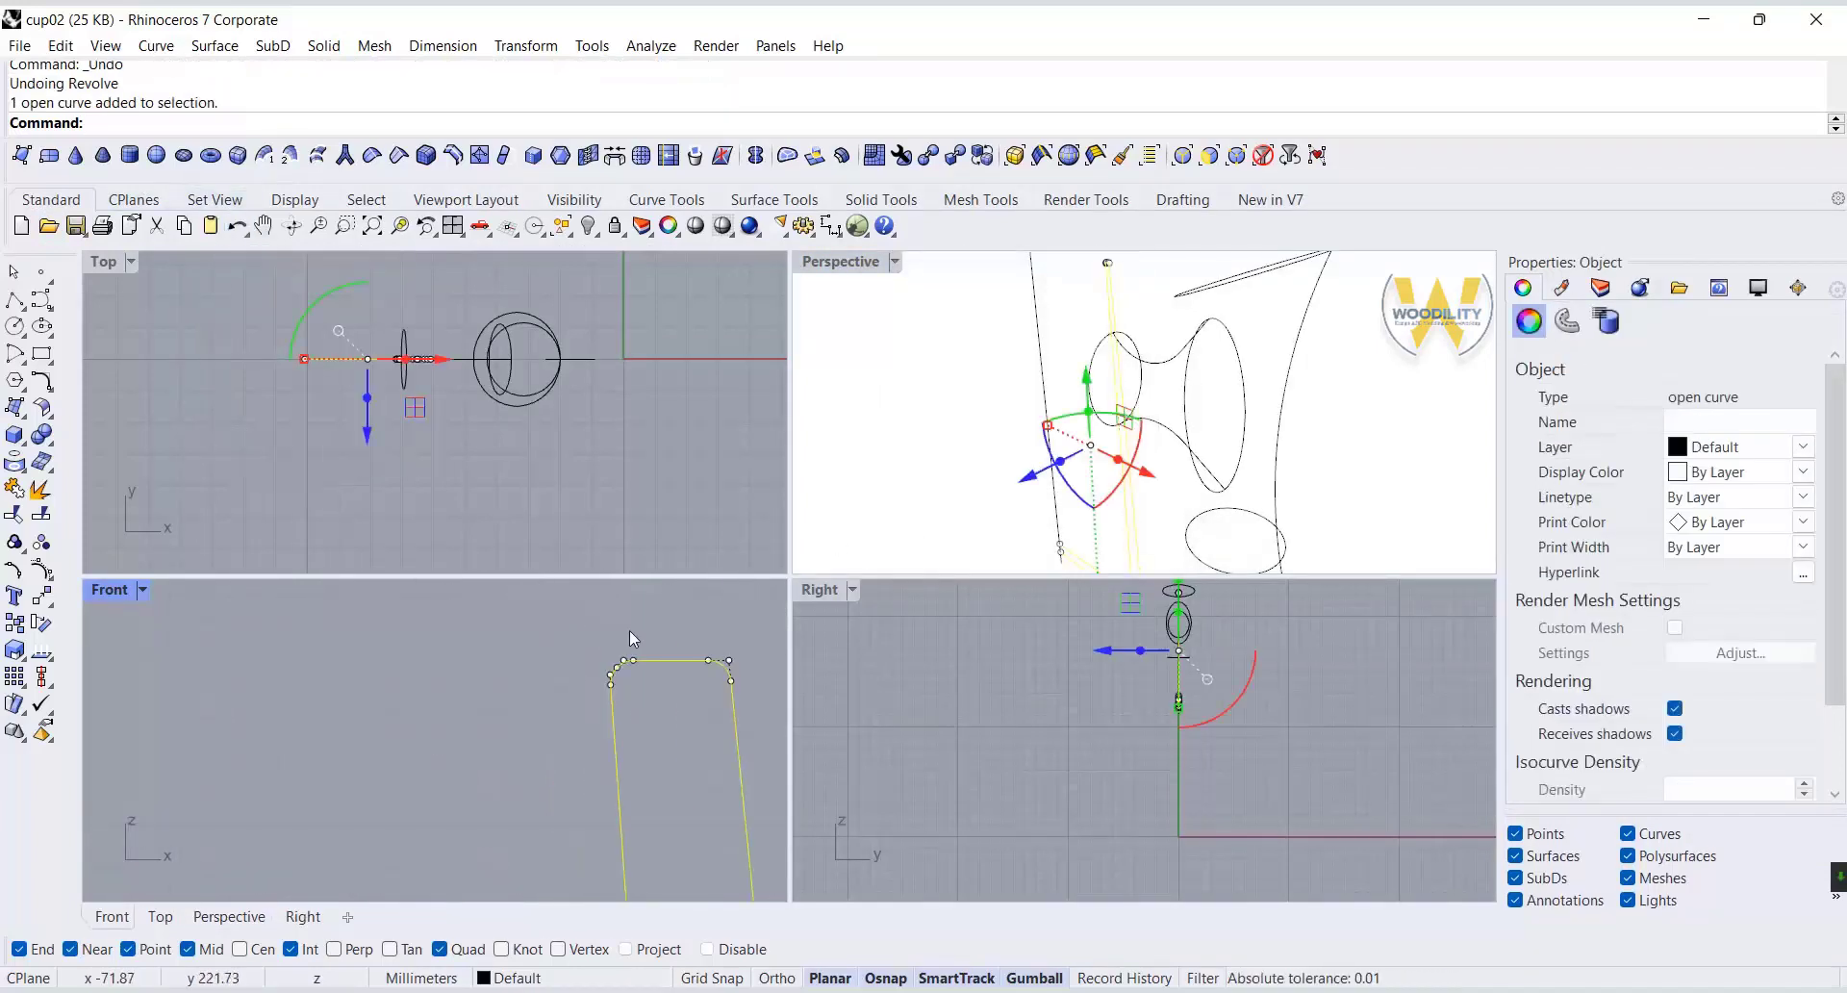
drag(671, 707, 587, 601)
scroll(655, 616, down, 8)
scroll(674, 762, up, 6)
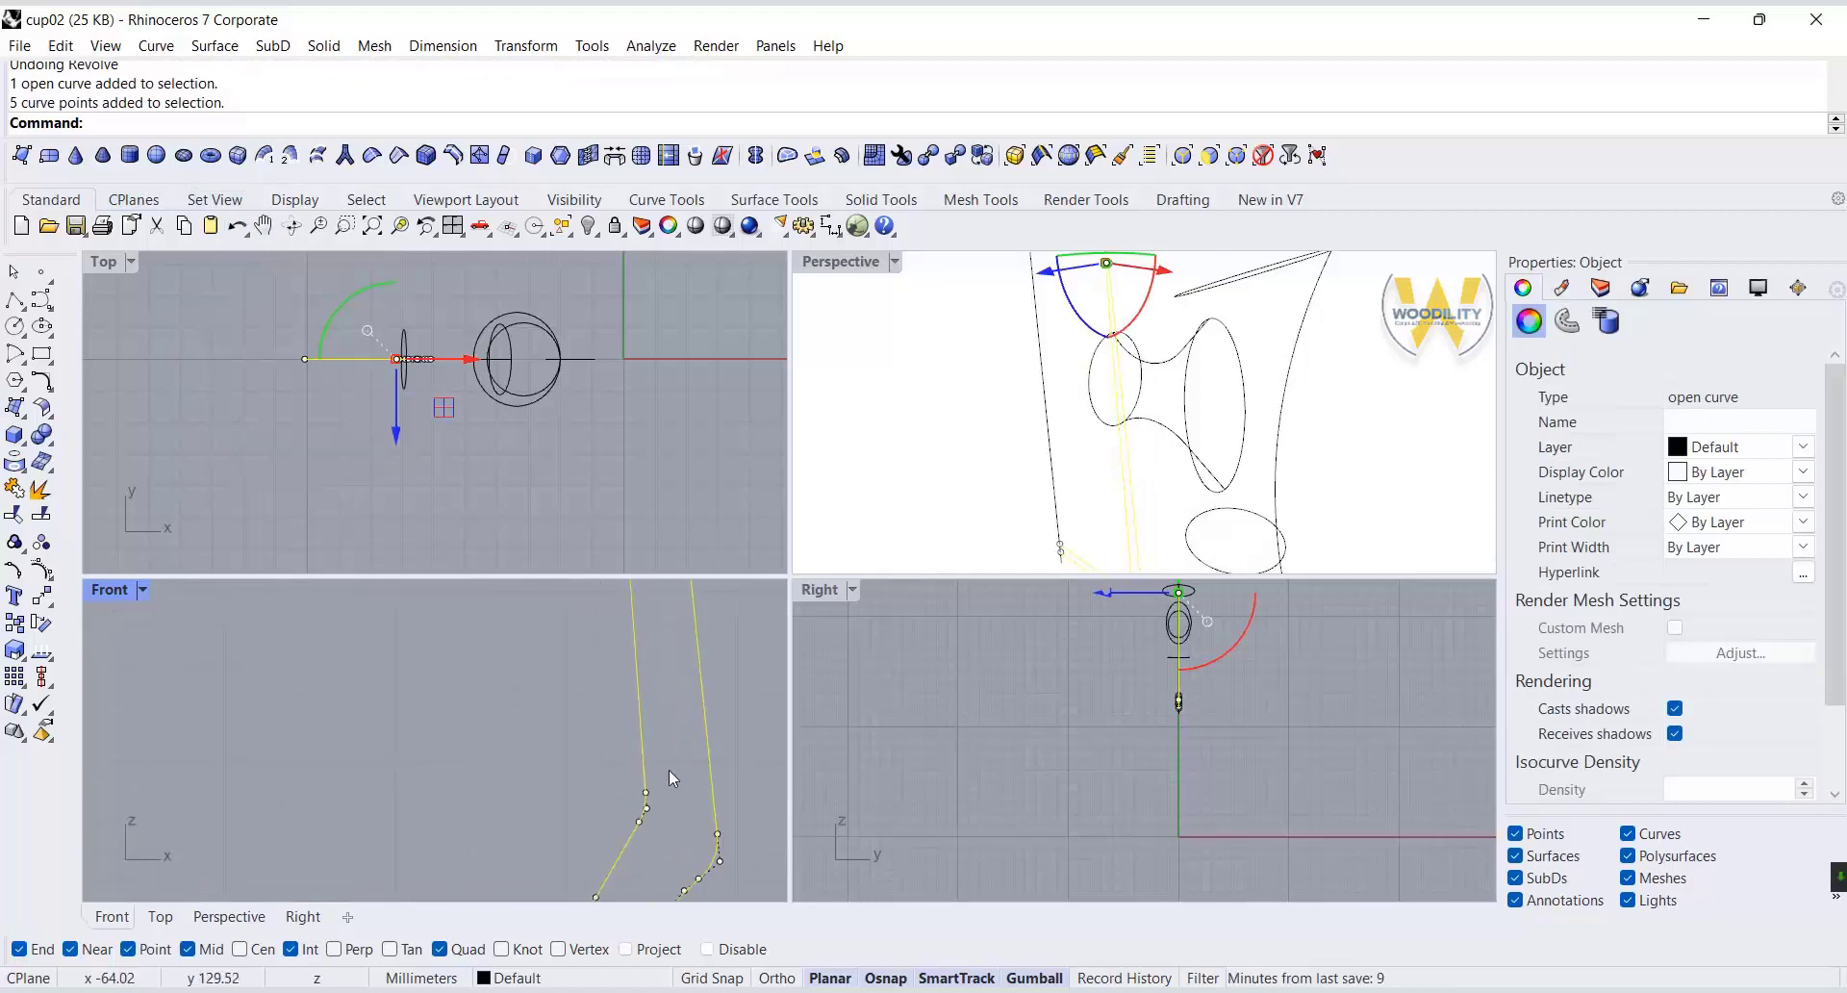
scroll(596, 808, down, 5)
shift+drag(671, 777, 603, 784)
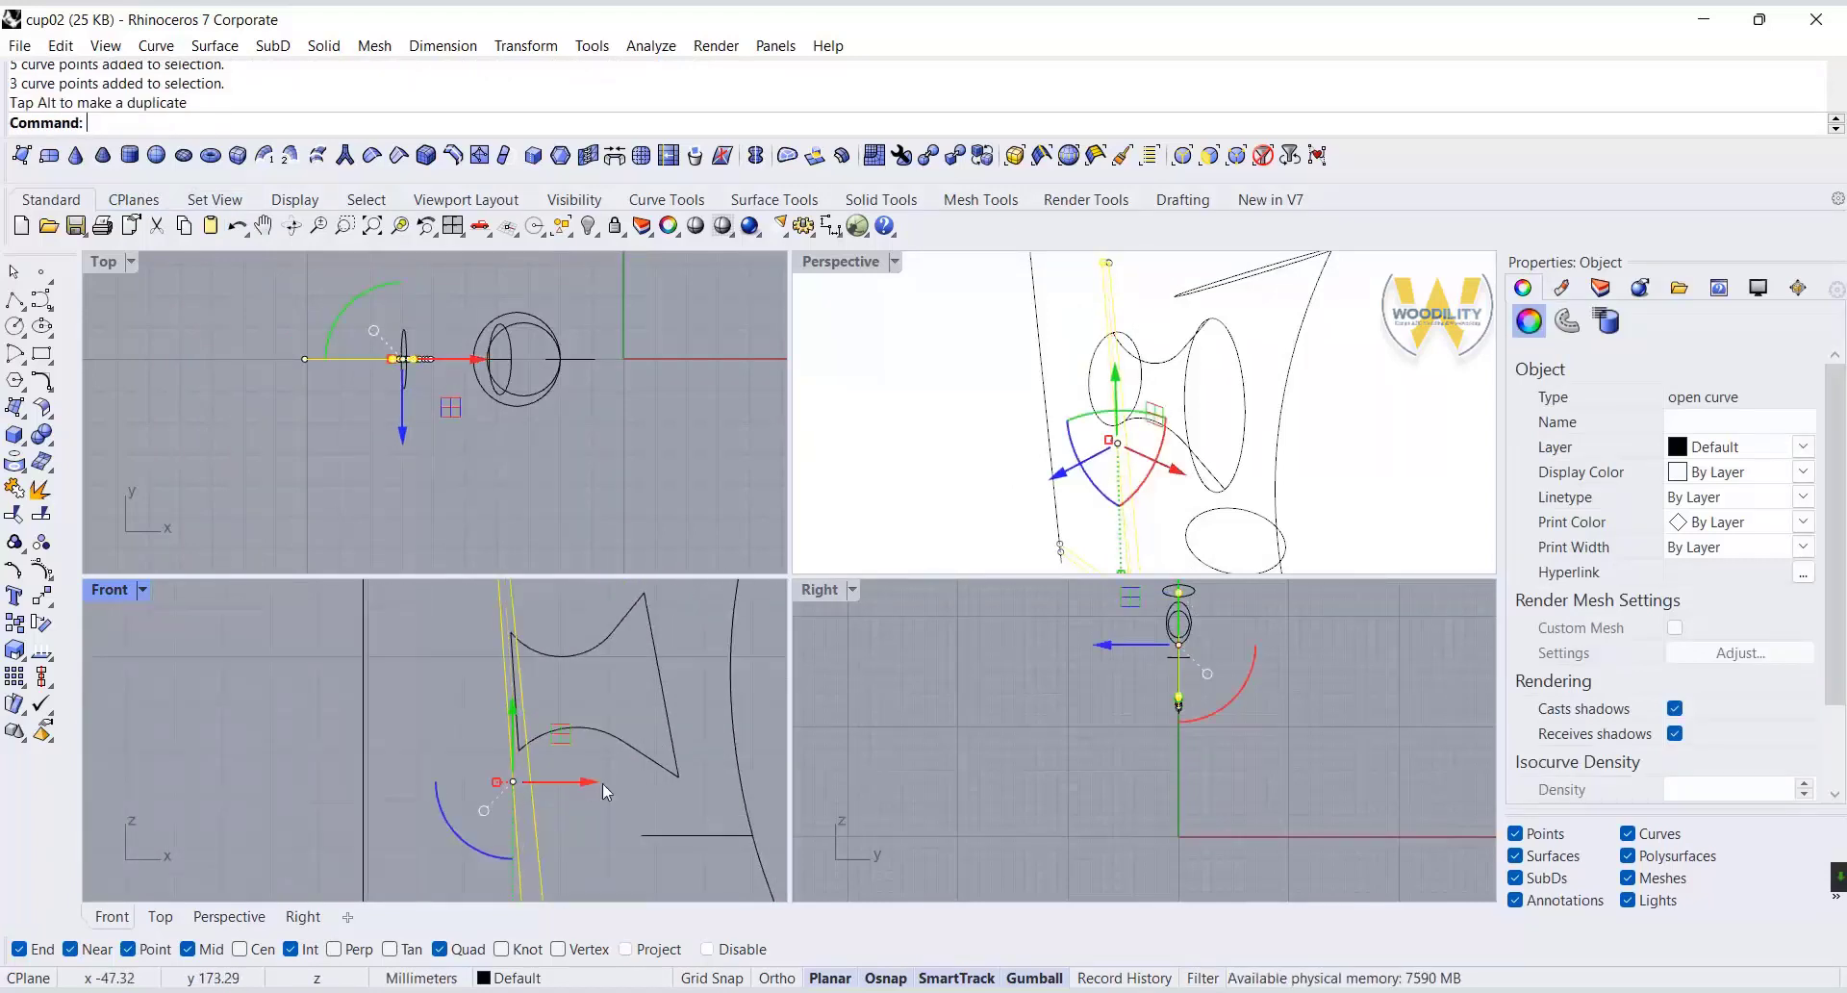
key(Escape)
key(Escape)
Shift the connector curves and their closed section curves slightly toward the cup wall.
scroll(683, 608, up, 2)
right_drag(685, 607, 677, 676)
drag(677, 673, 501, 864)
scroll(465, 726, up, 6)
shift+click(465, 727)
drag(735, 817, 723, 816)
click(602, 691)
scroll(452, 707, down, 12)
right_drag(459, 731, 499, 705)
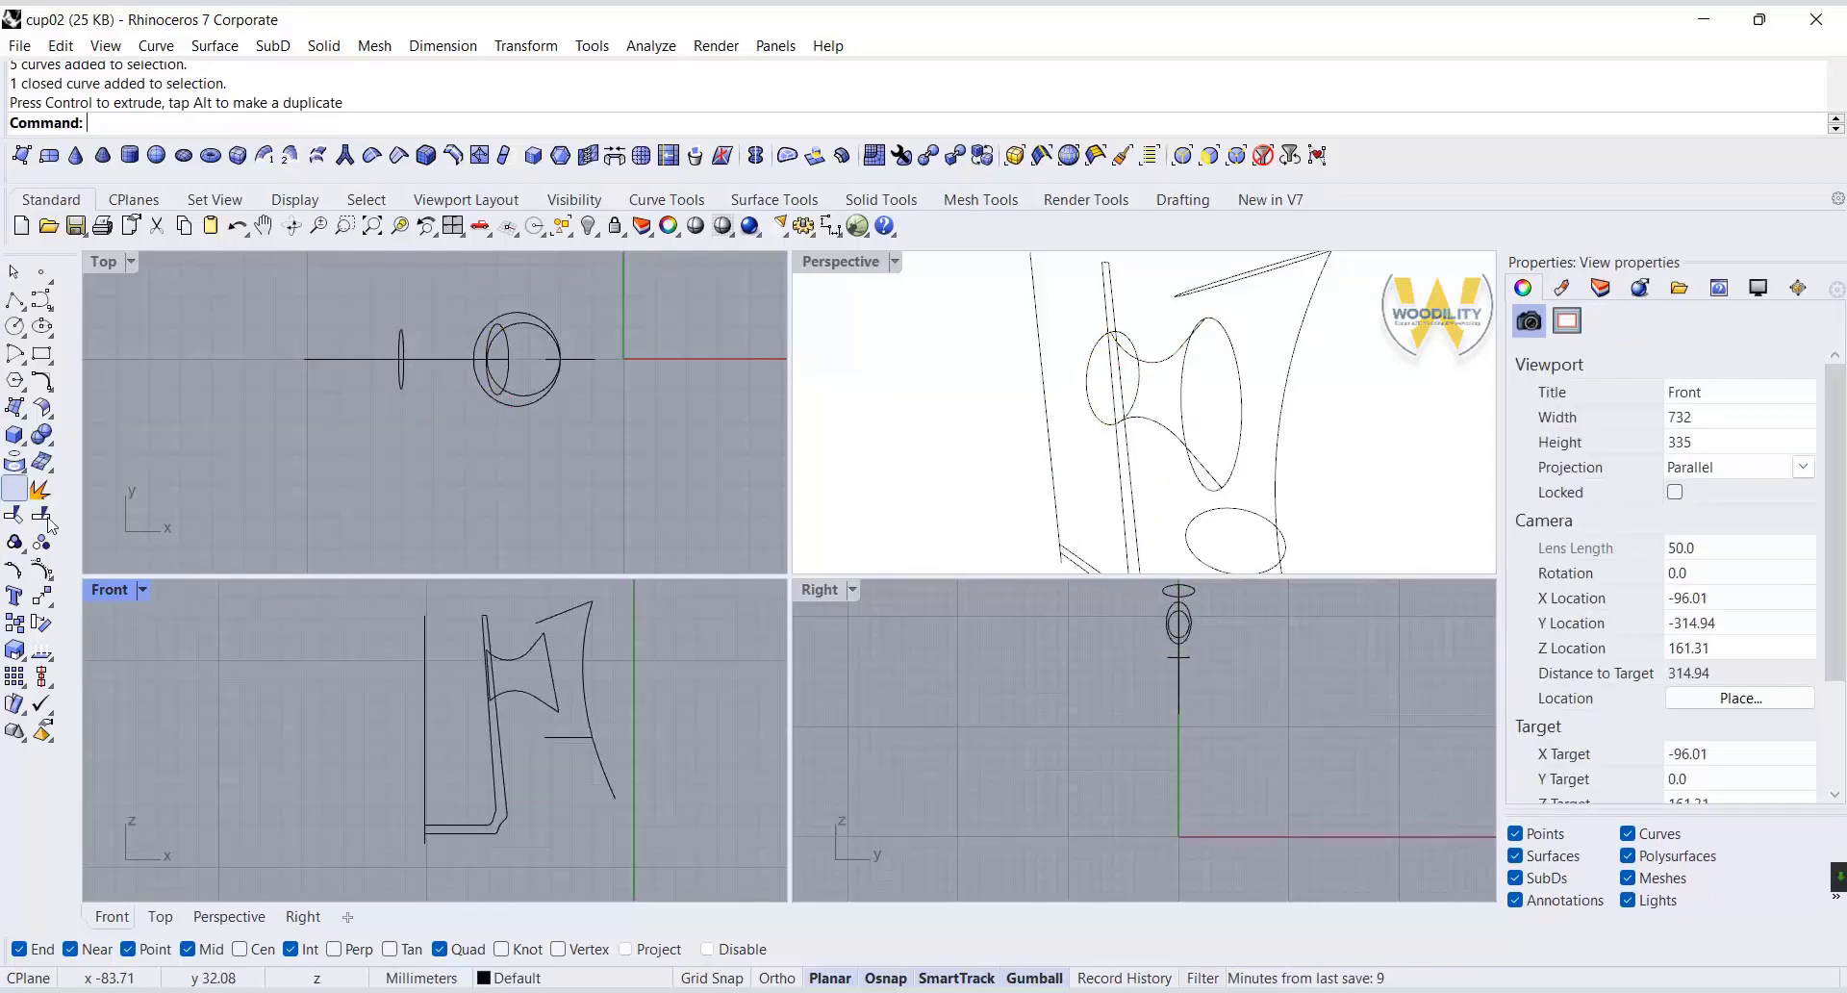
Revolve the adjusted body profile through 360 degrees around the vertical axis line, with a start angle of 0.
click(23, 414)
click(177, 473)
click(489, 639)
right_click(484, 637)
click(425, 617)
click(424, 770)
right_click(435, 765)
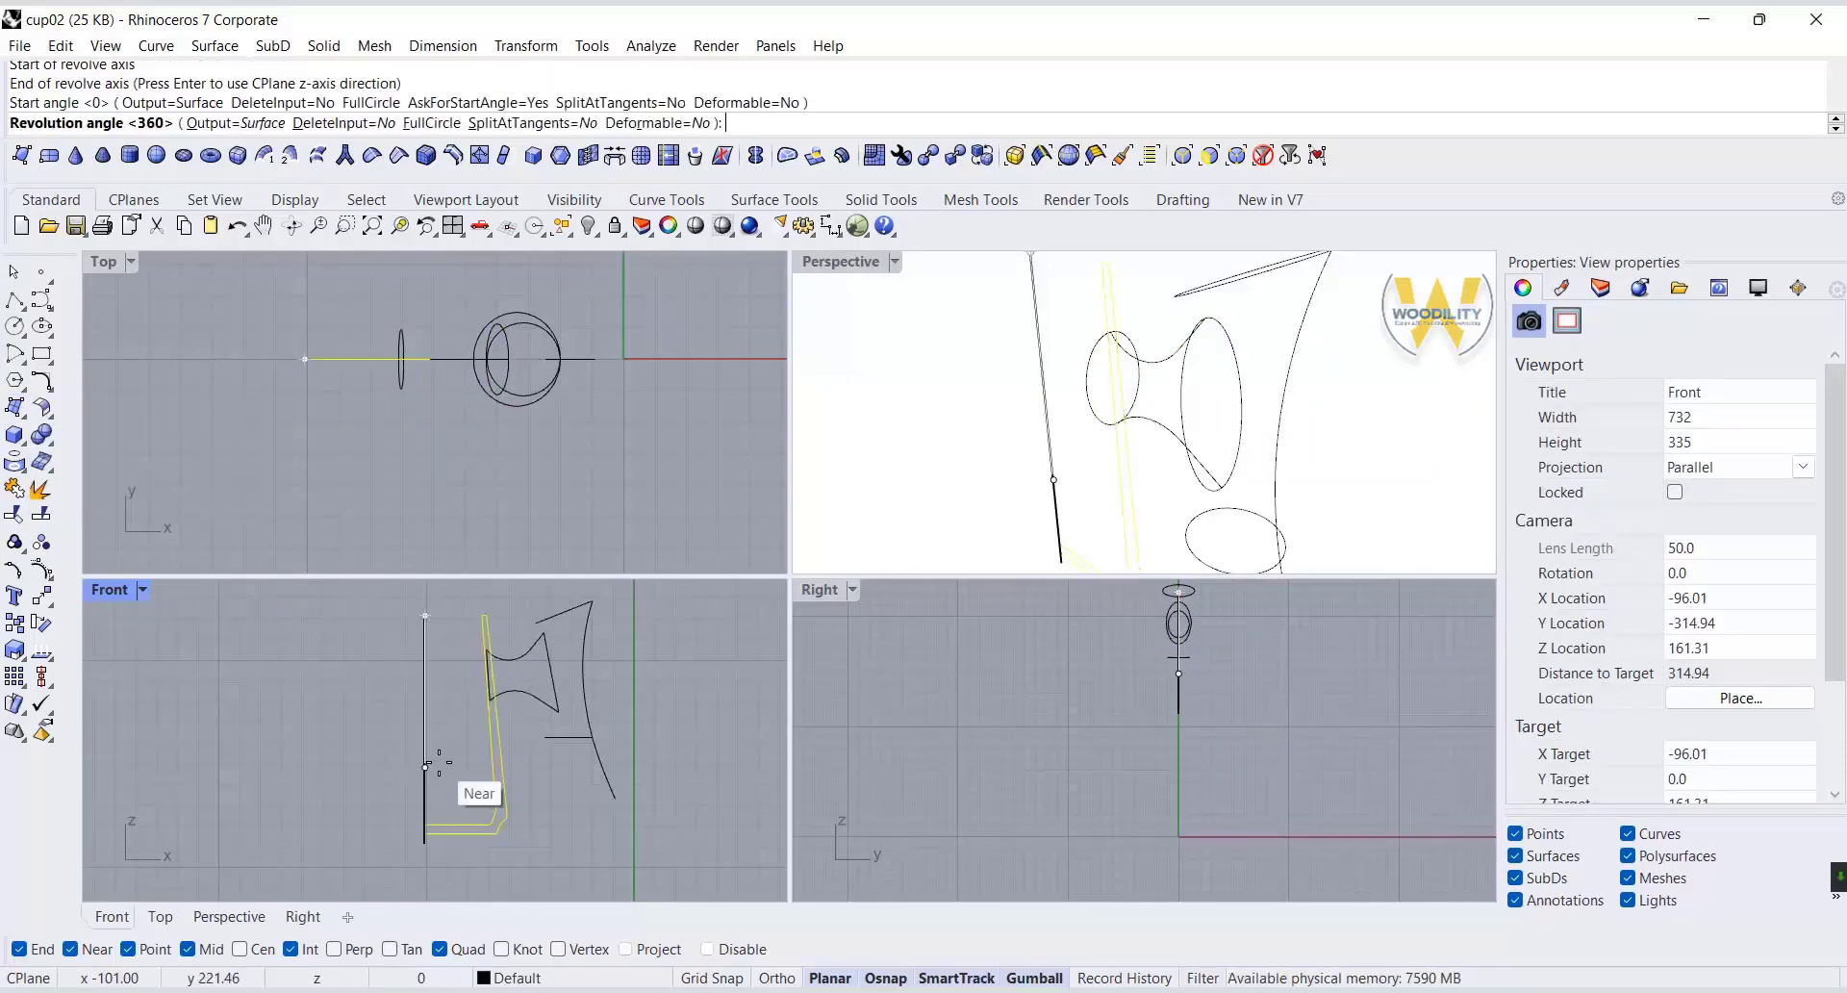
right_click(440, 758)
click(1385, 478)
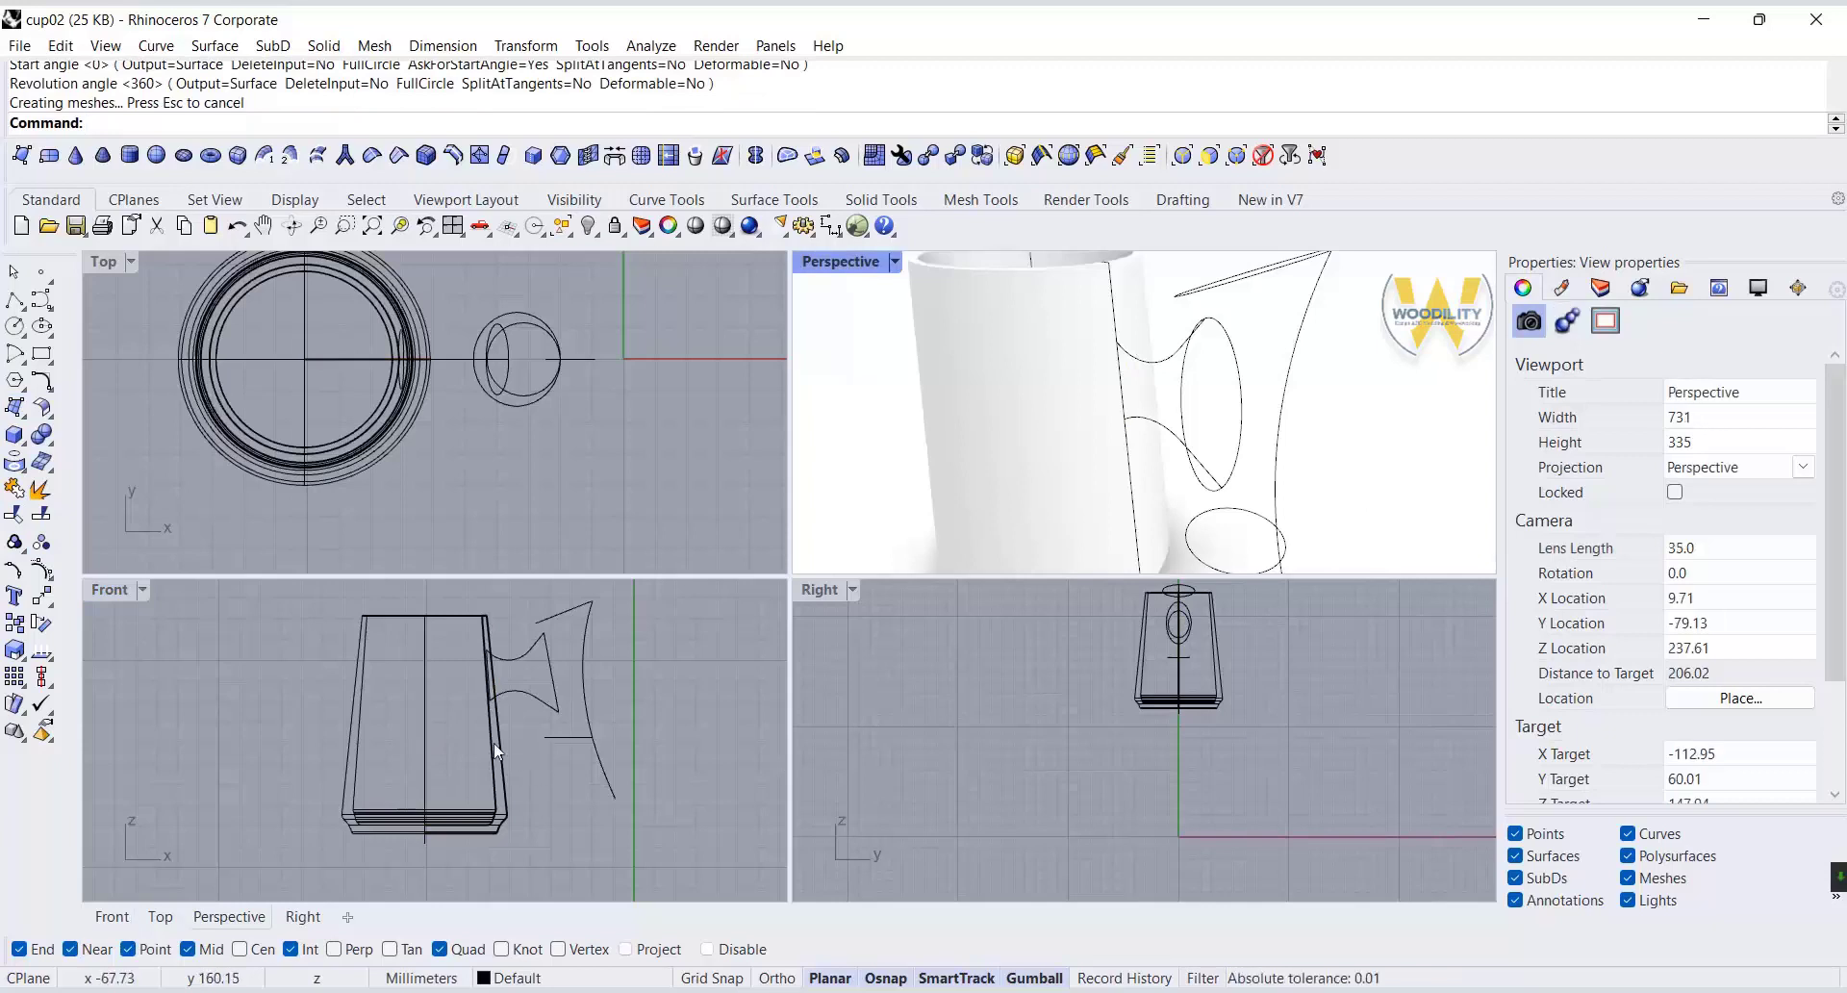
click(502, 763)
click(615, 847)
scroll(615, 847, up, 2)
key(ctrl+l)
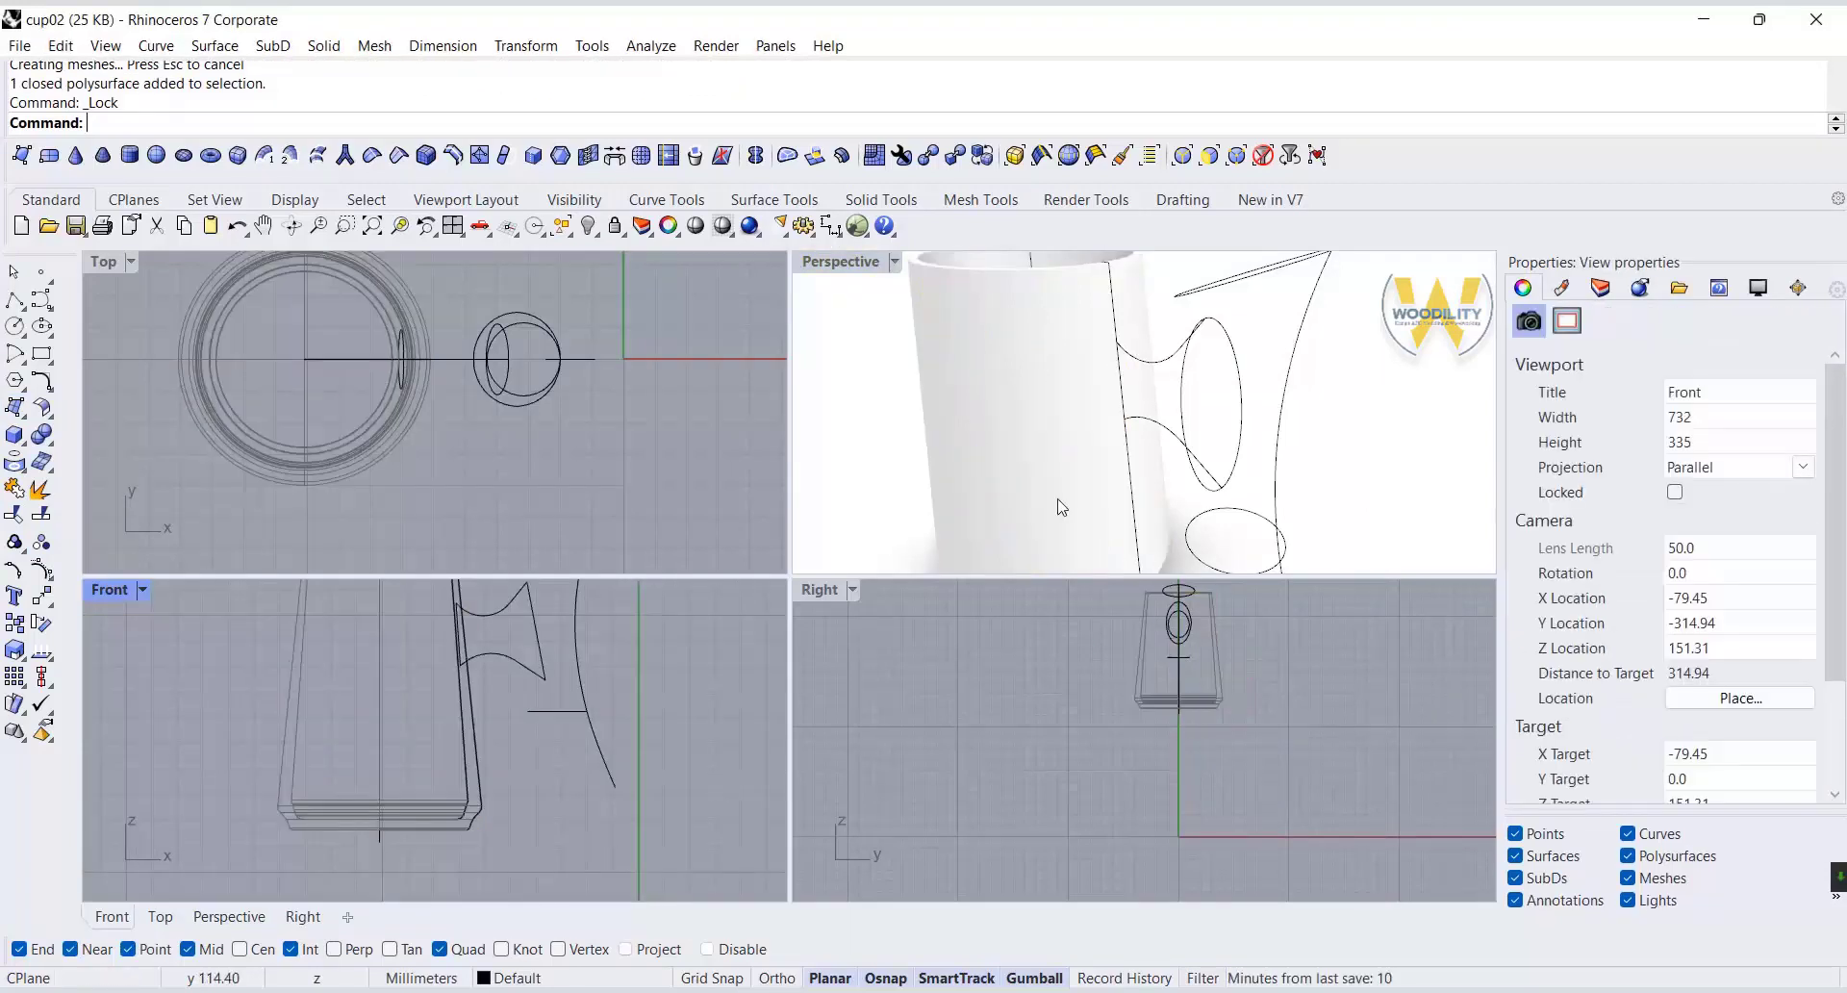
click(231, 224)
Hide the revolved cup body.
click(476, 759)
click(569, 819)
middle_click(567, 808)
click(511, 797)
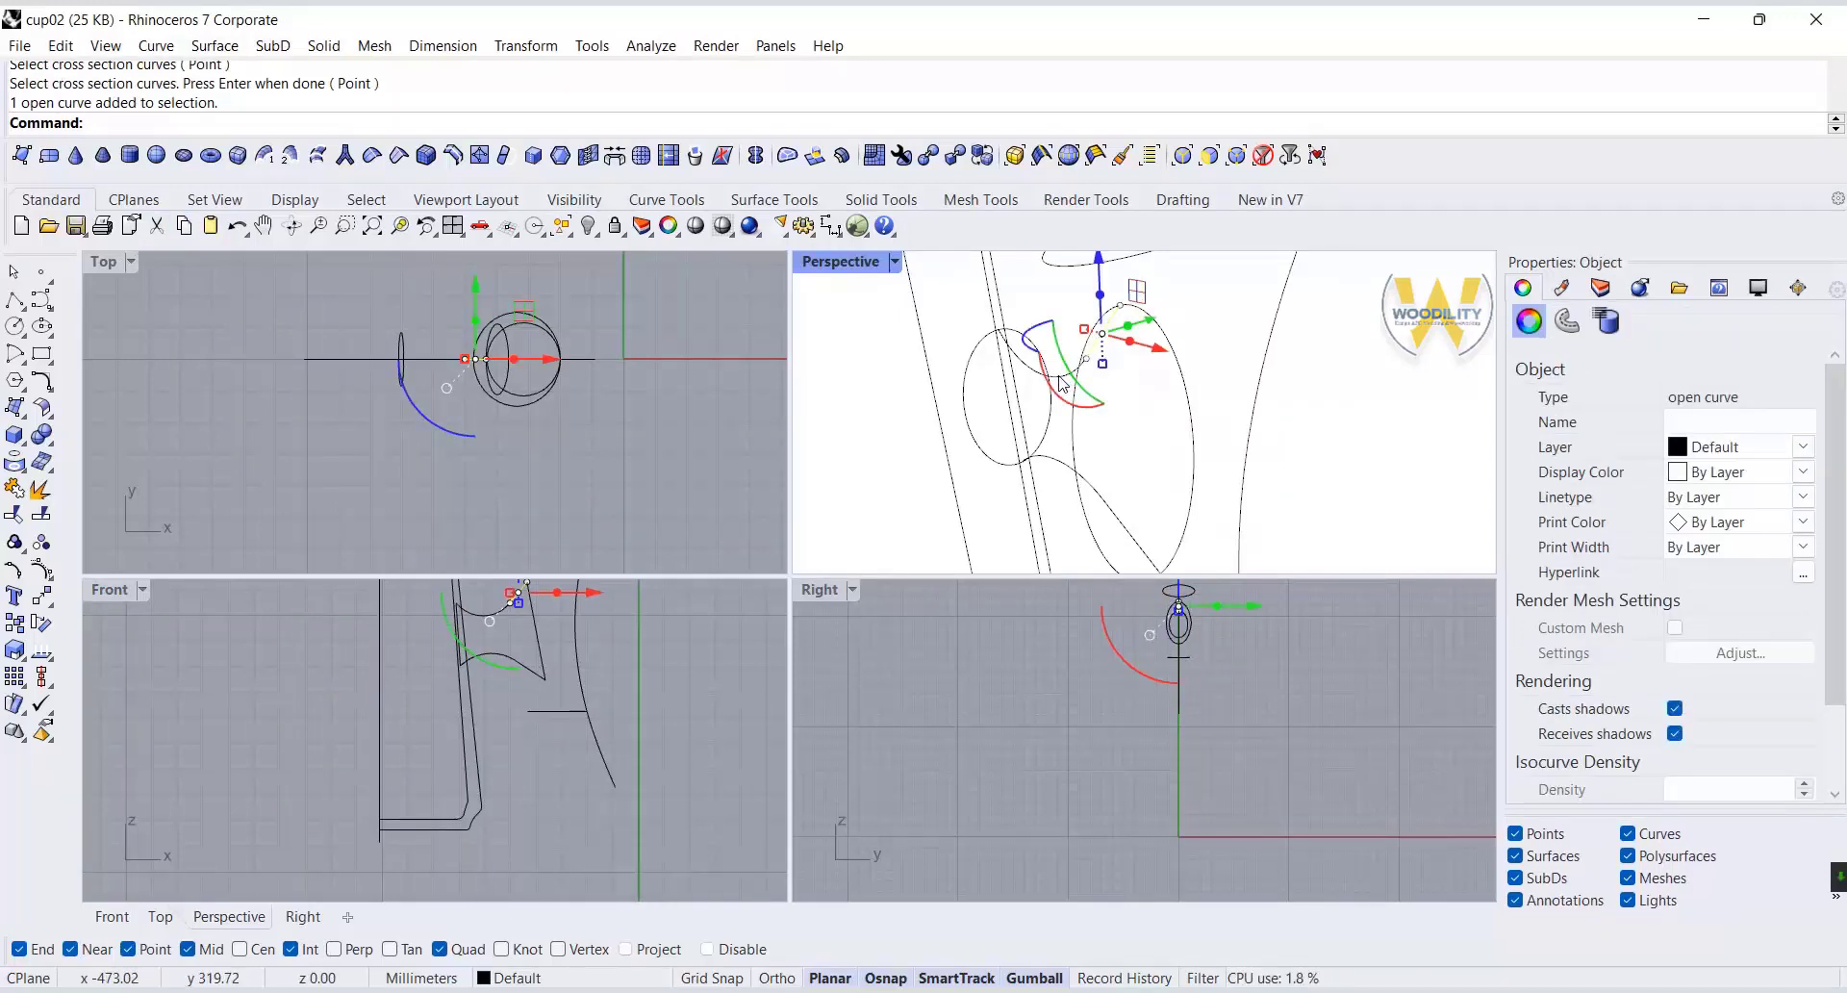
Join the upper connector segments into one curve and the lower connector segments into another.
click(1062, 383)
click(9, 482)
click(1104, 505)
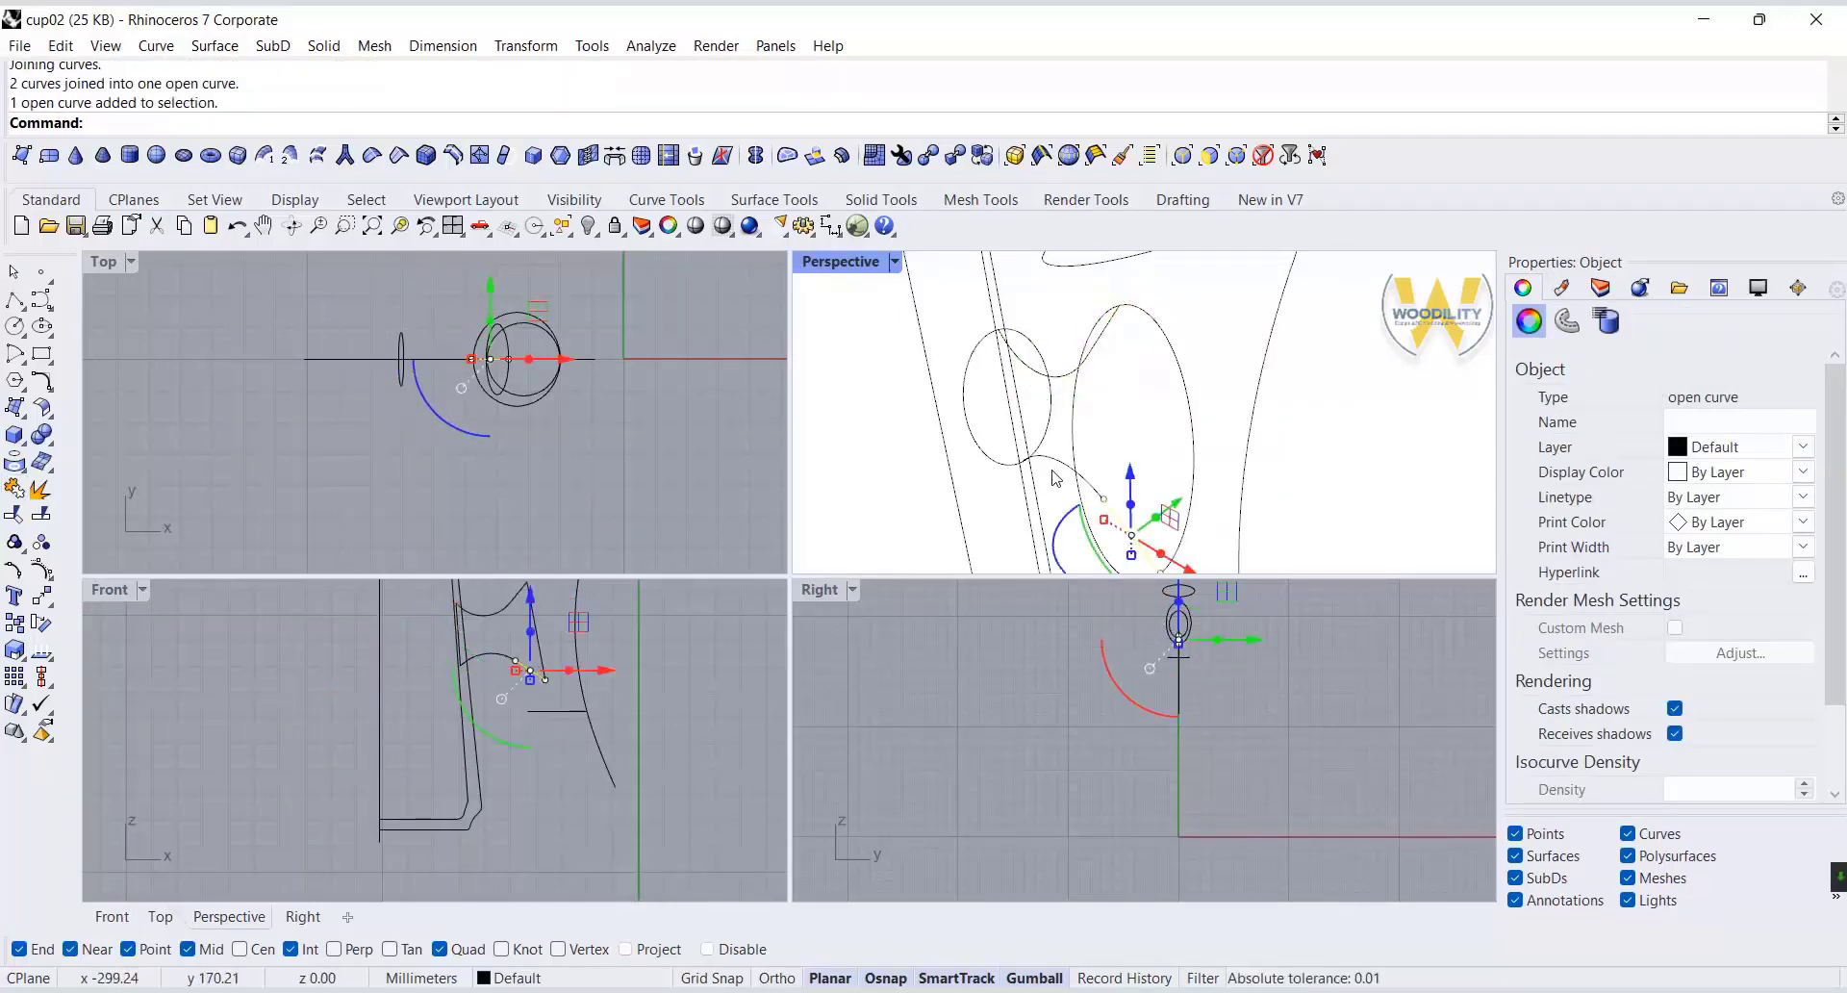
shift+click(1059, 459)
click(14, 489)
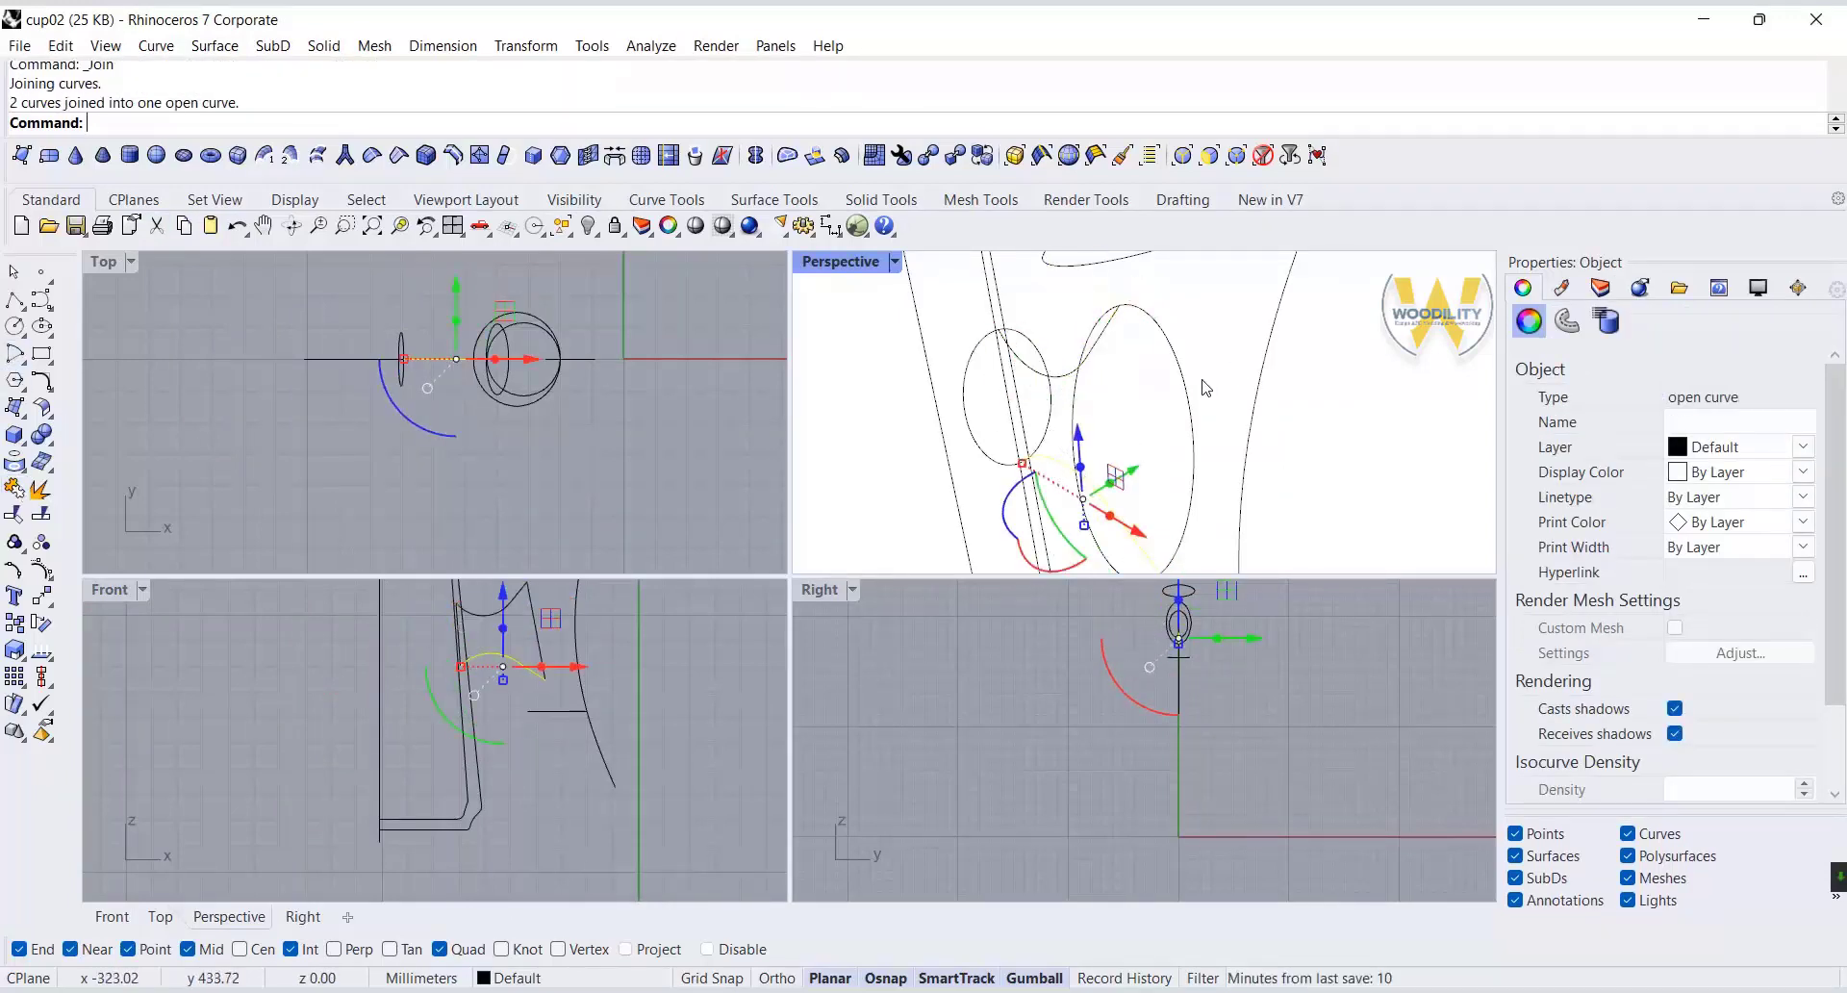
click(1206, 387)
Create the connector surface with Sweep 2 Rails, using the joined upper and lower curves as rails and both ellipses as cross sections.
click(220, 46)
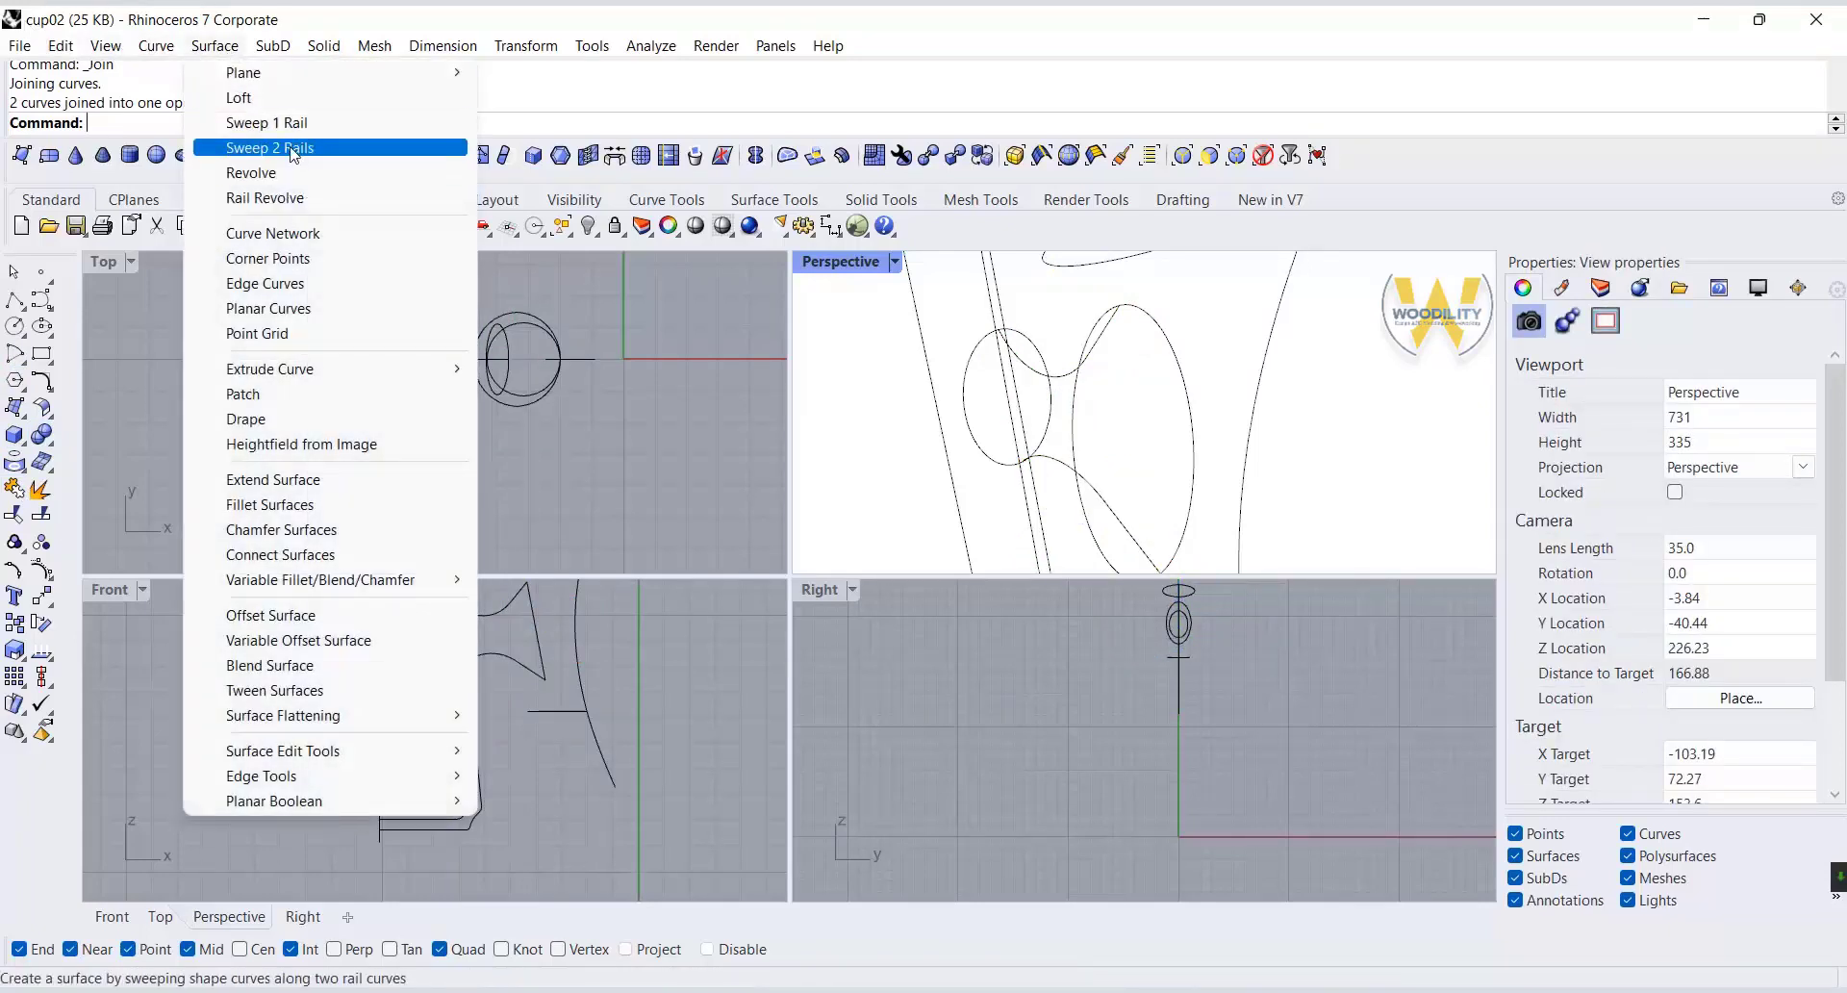
click(291, 150)
click(1056, 375)
click(1058, 461)
click(1052, 407)
click(1076, 406)
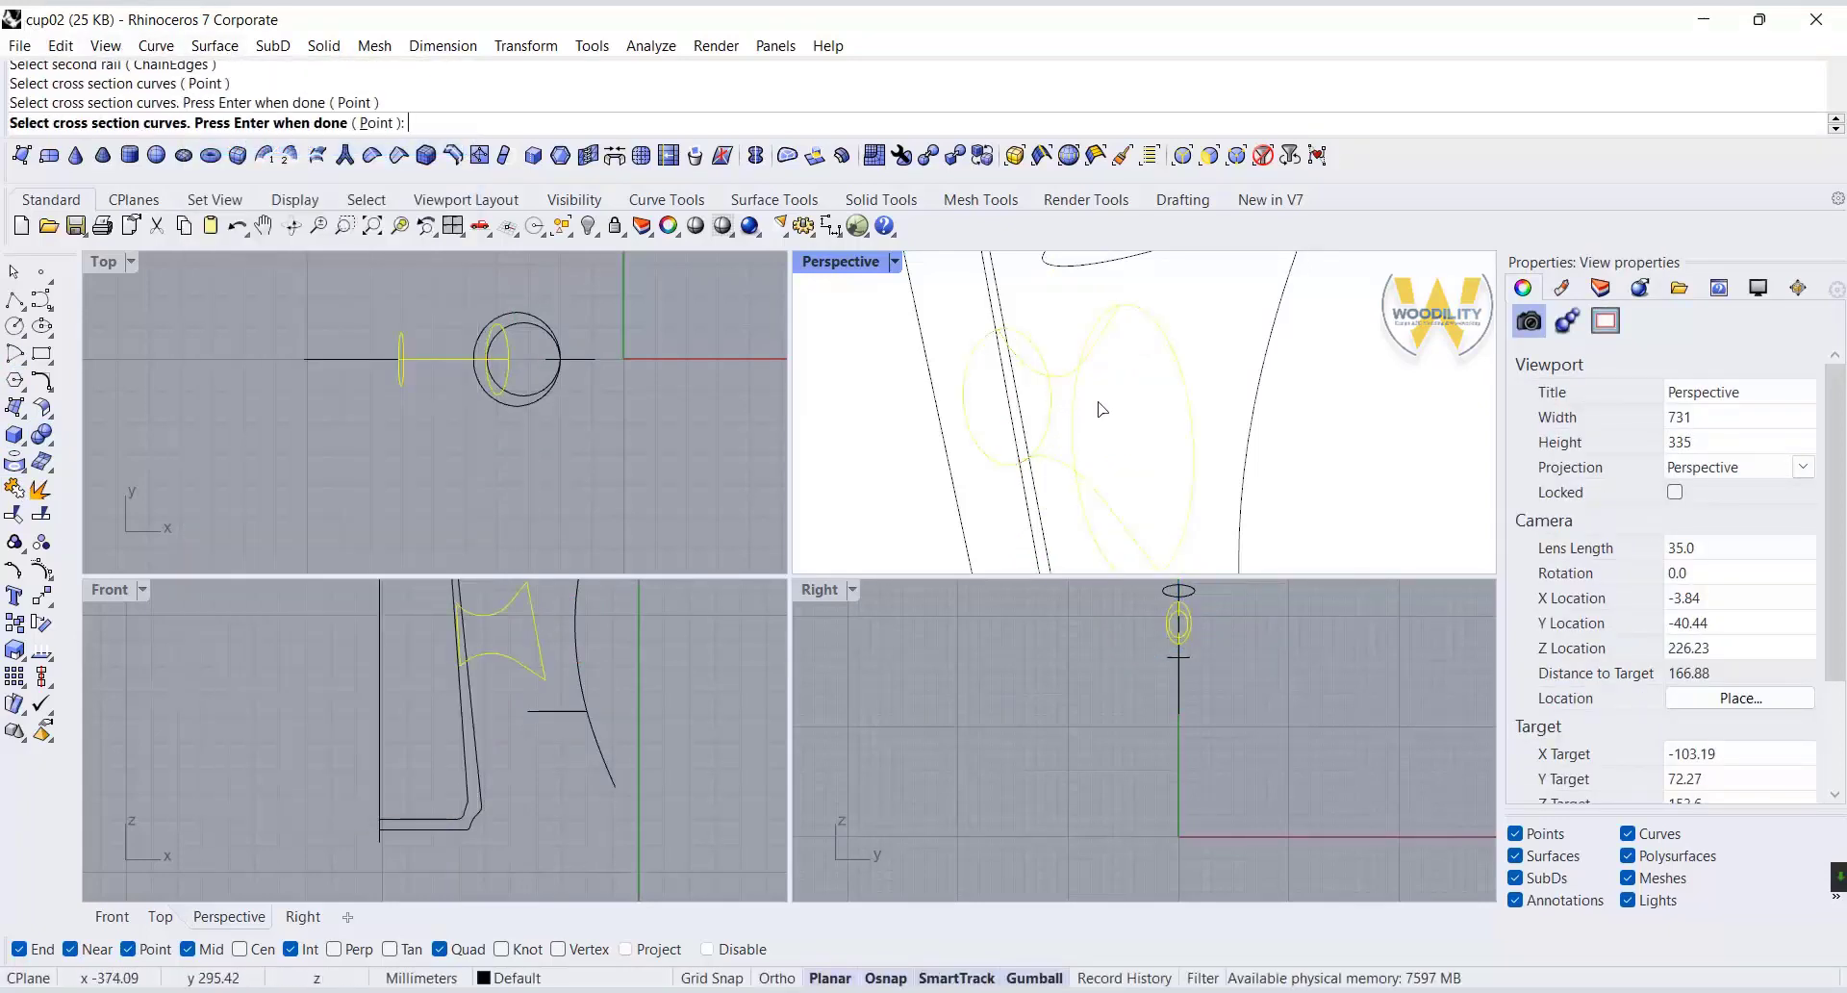
key(Return)
key(Return)
click(1442, 757)
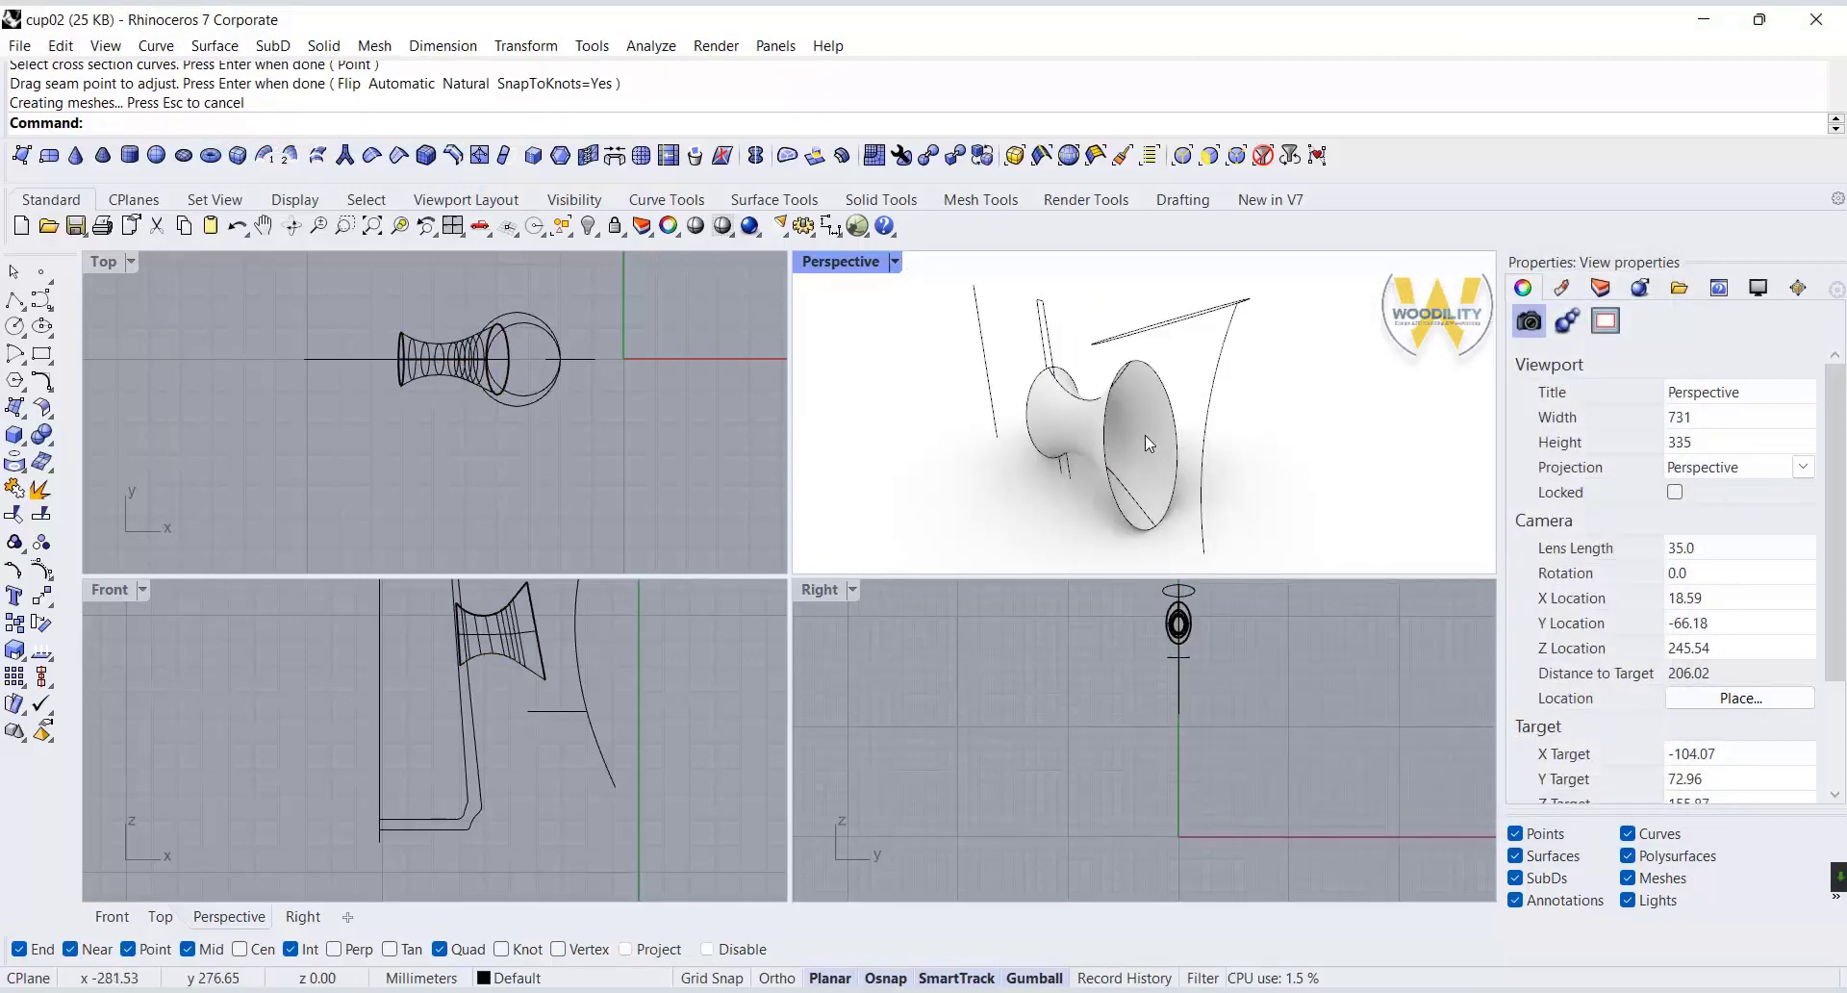
Cap the open ends of the swept connector to make it a closed solid.
click(51, 443)
click(72, 467)
right_drag(1135, 442, 1225, 388)
scroll(1188, 413, down, 5)
Sweep the tilted top and horizontal lower closed curves along the upper handle rail with Sweep 1 Rail, Freeform style, cross sections unchanged.
click(604, 697)
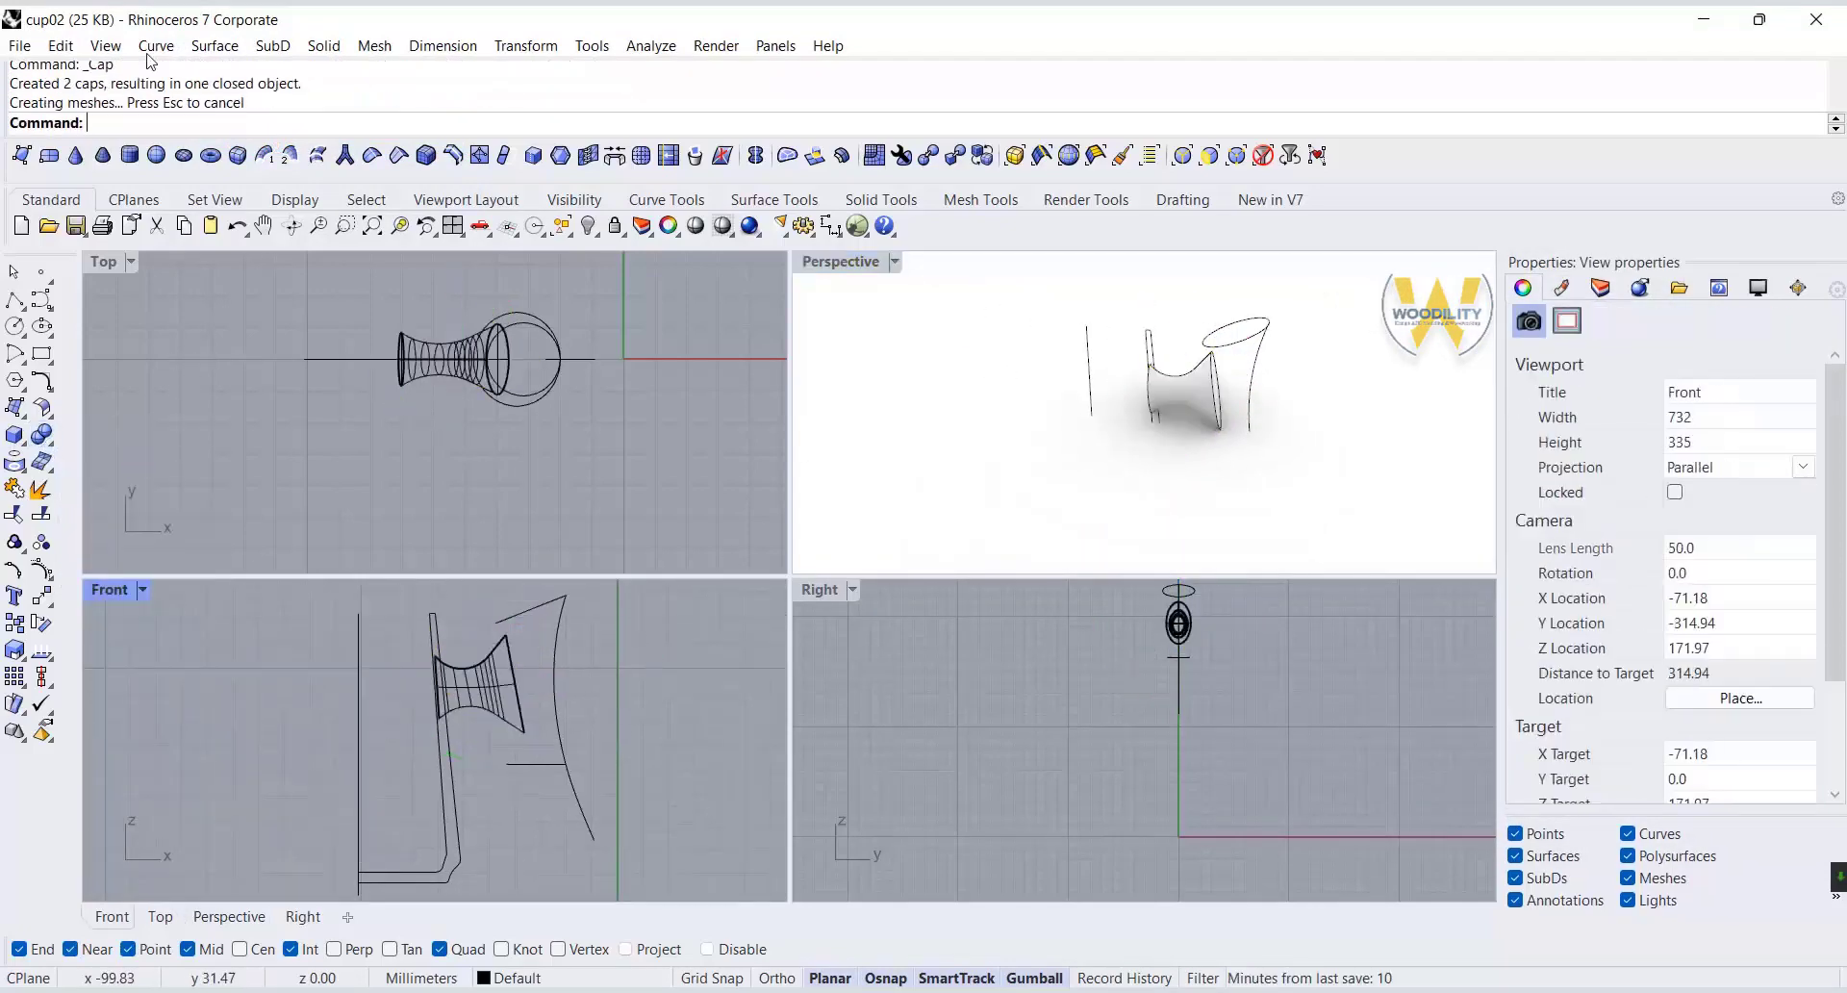
click(215, 45)
click(285, 122)
click(556, 643)
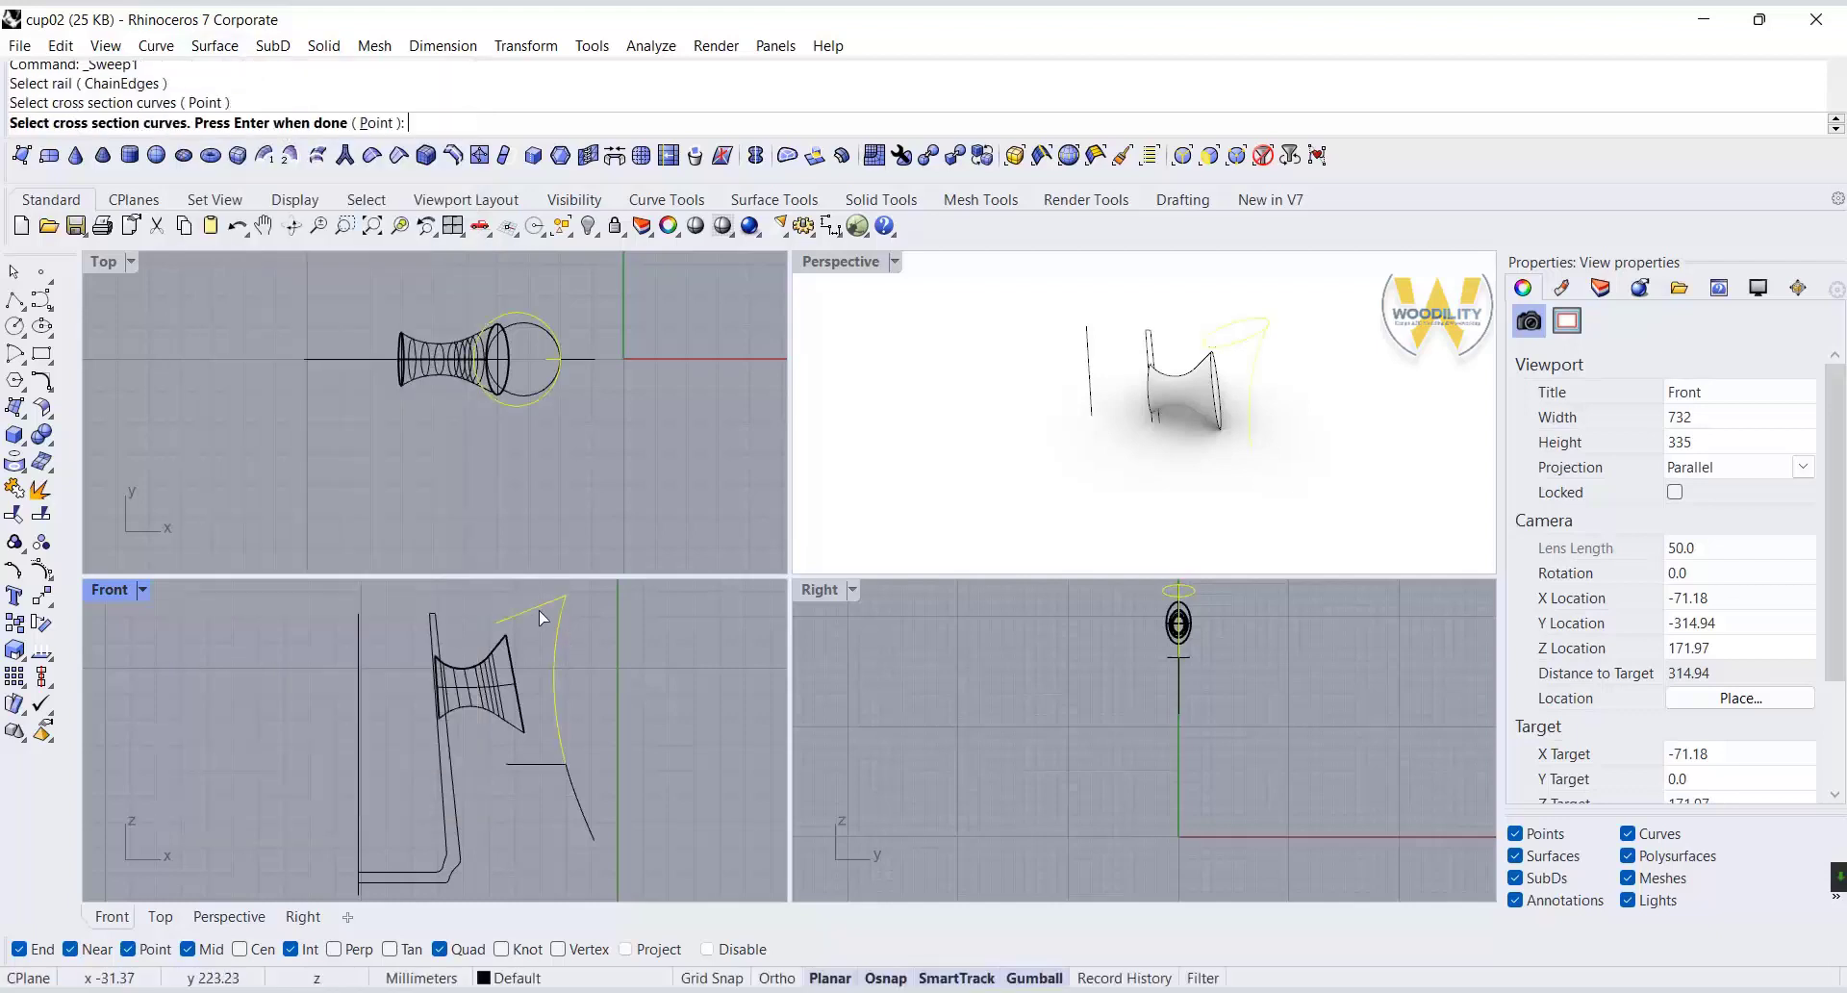
key(Return)
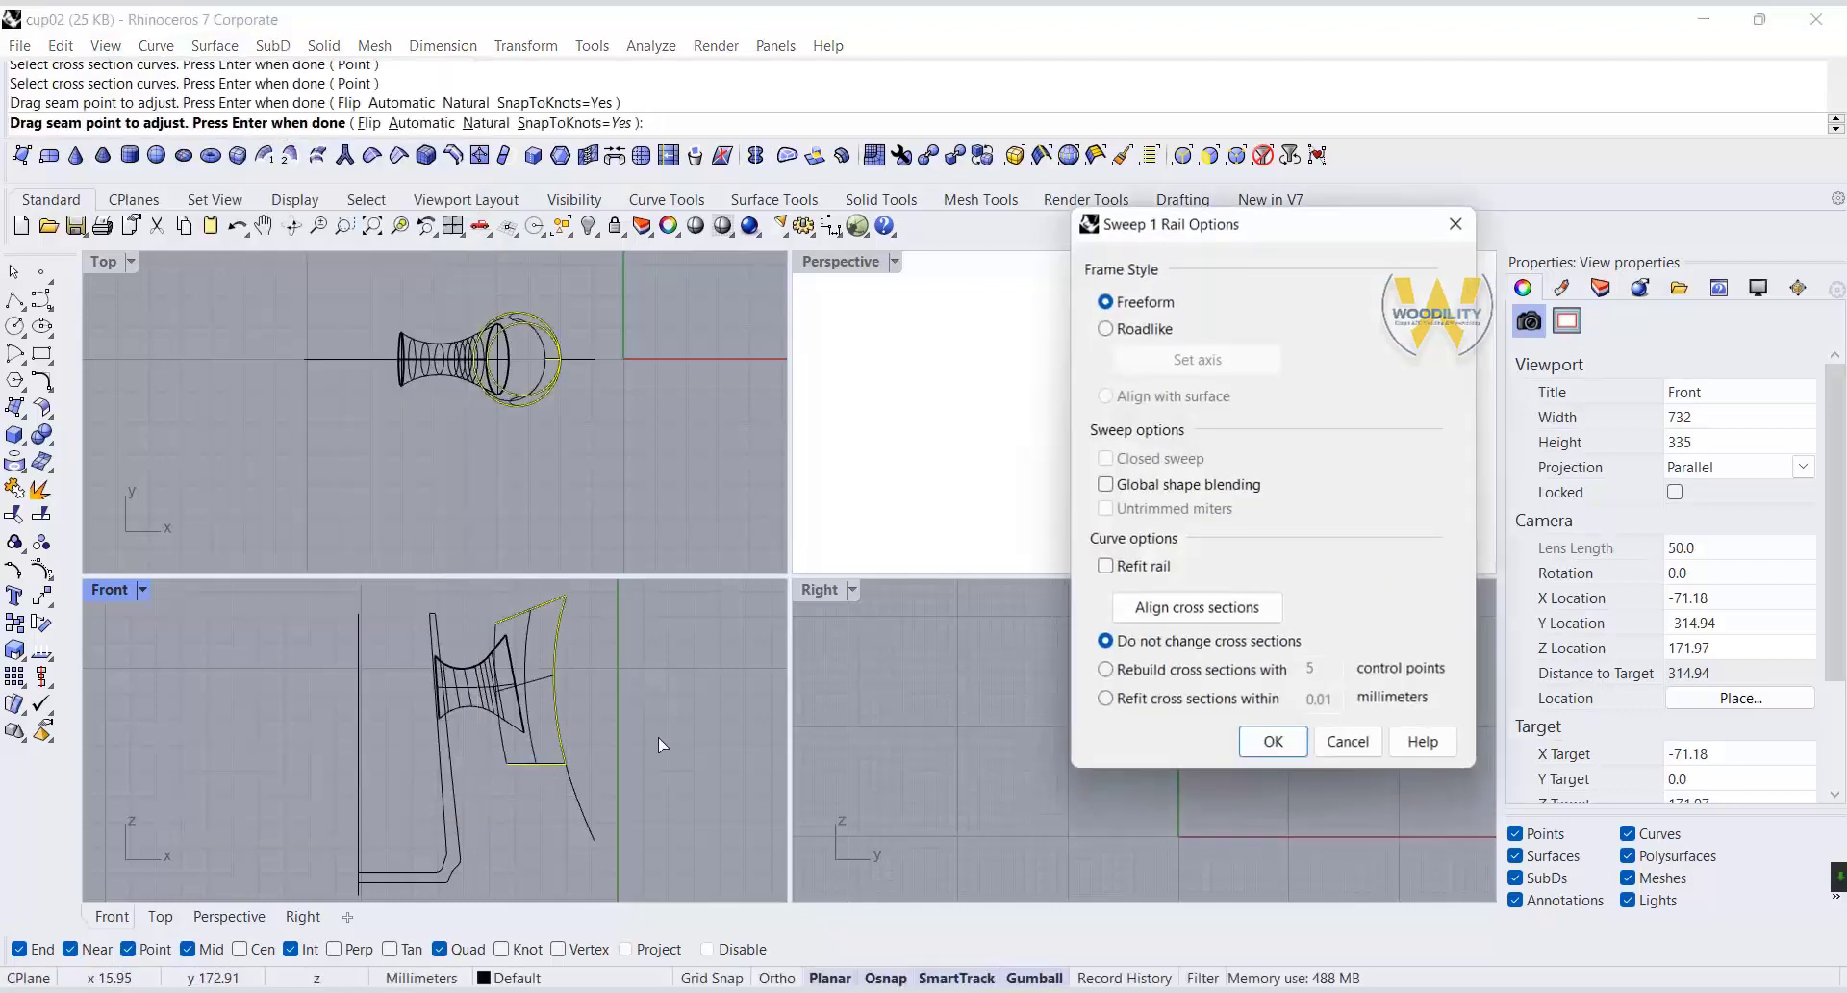
click(1275, 743)
right_drag(1292, 520, 1229, 478)
right_drag(500, 796, 523, 742)
scroll(547, 764, up, 4)
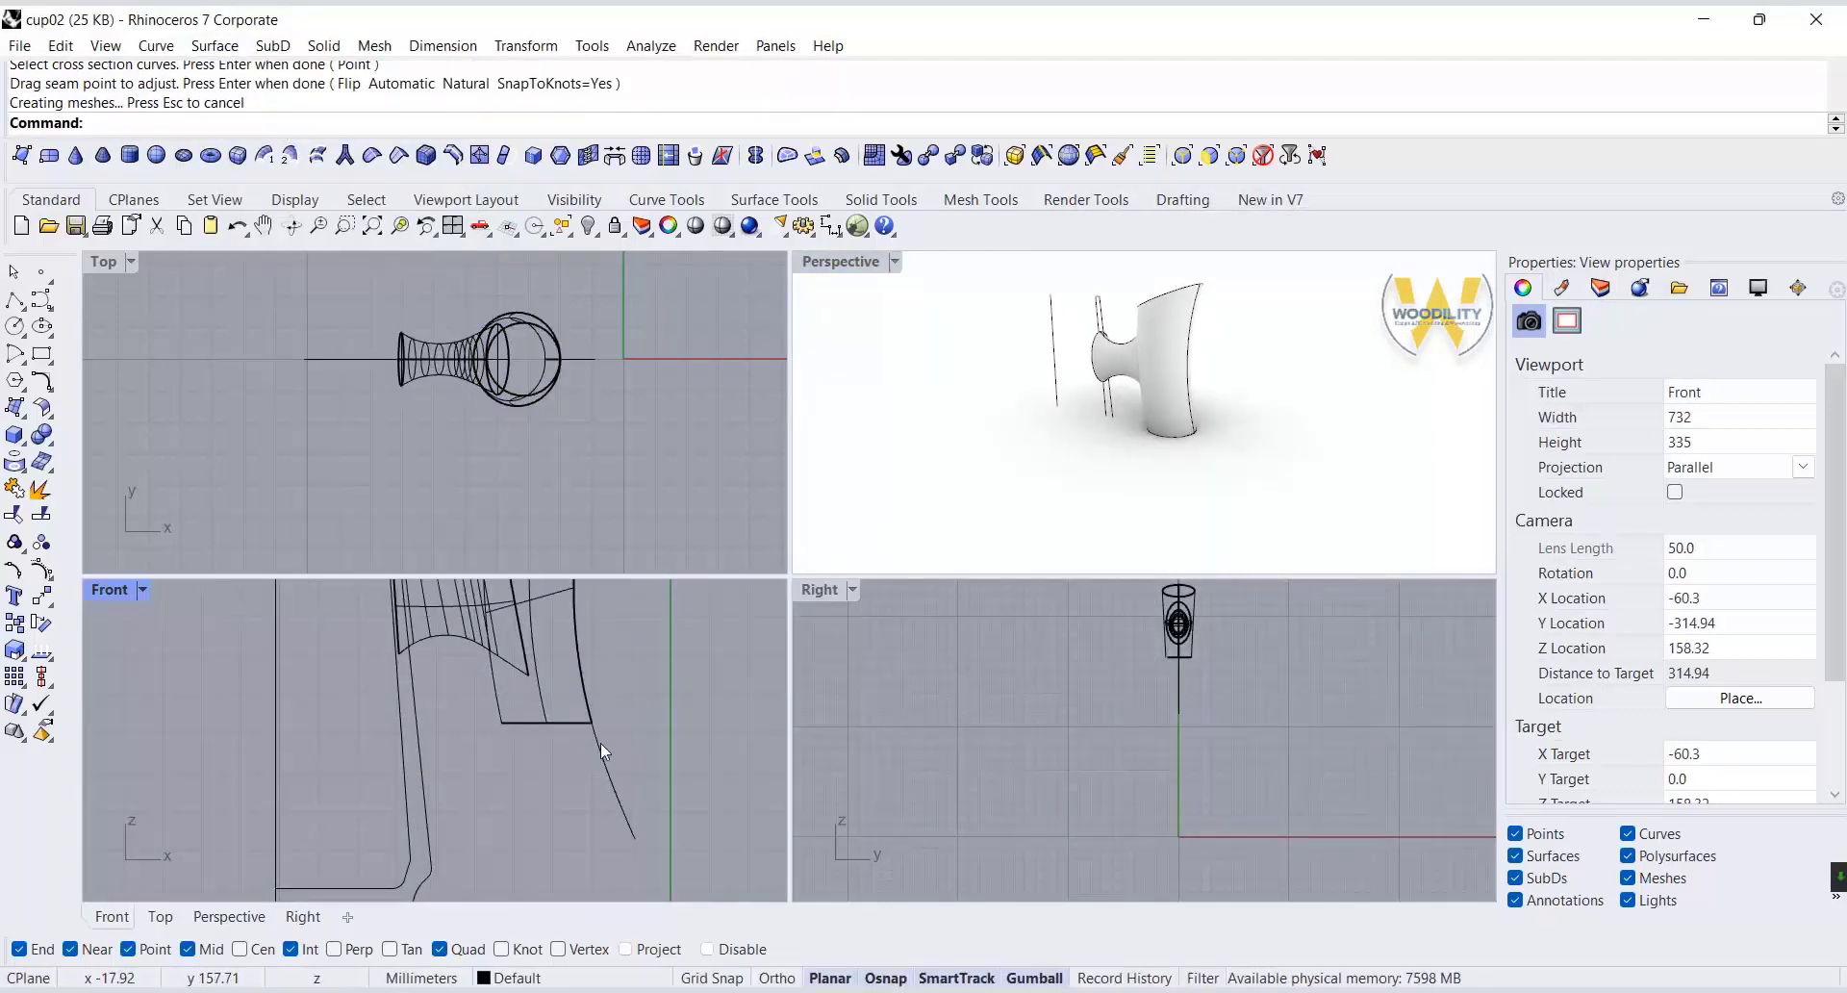
click(601, 746)
shift+click(553, 724)
click(642, 783)
right_click(638, 750)
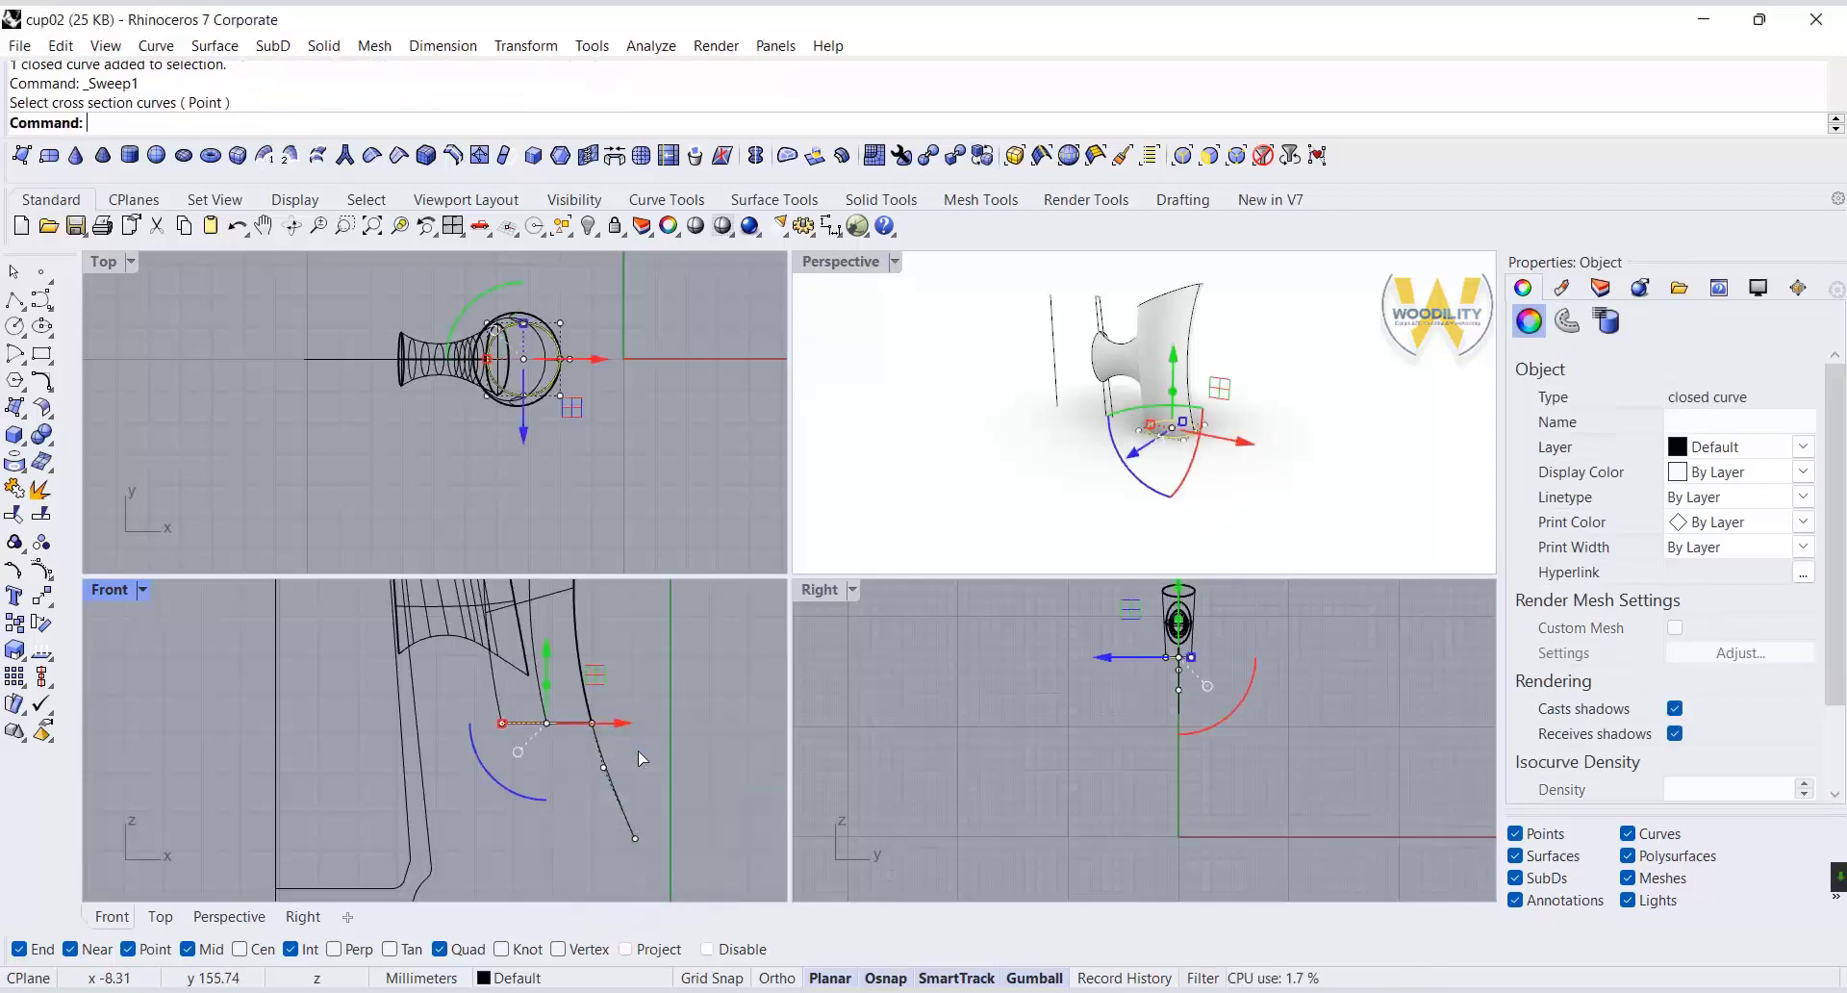
click(202, 48)
key(Escape)
key(Escape)
key(Escape)
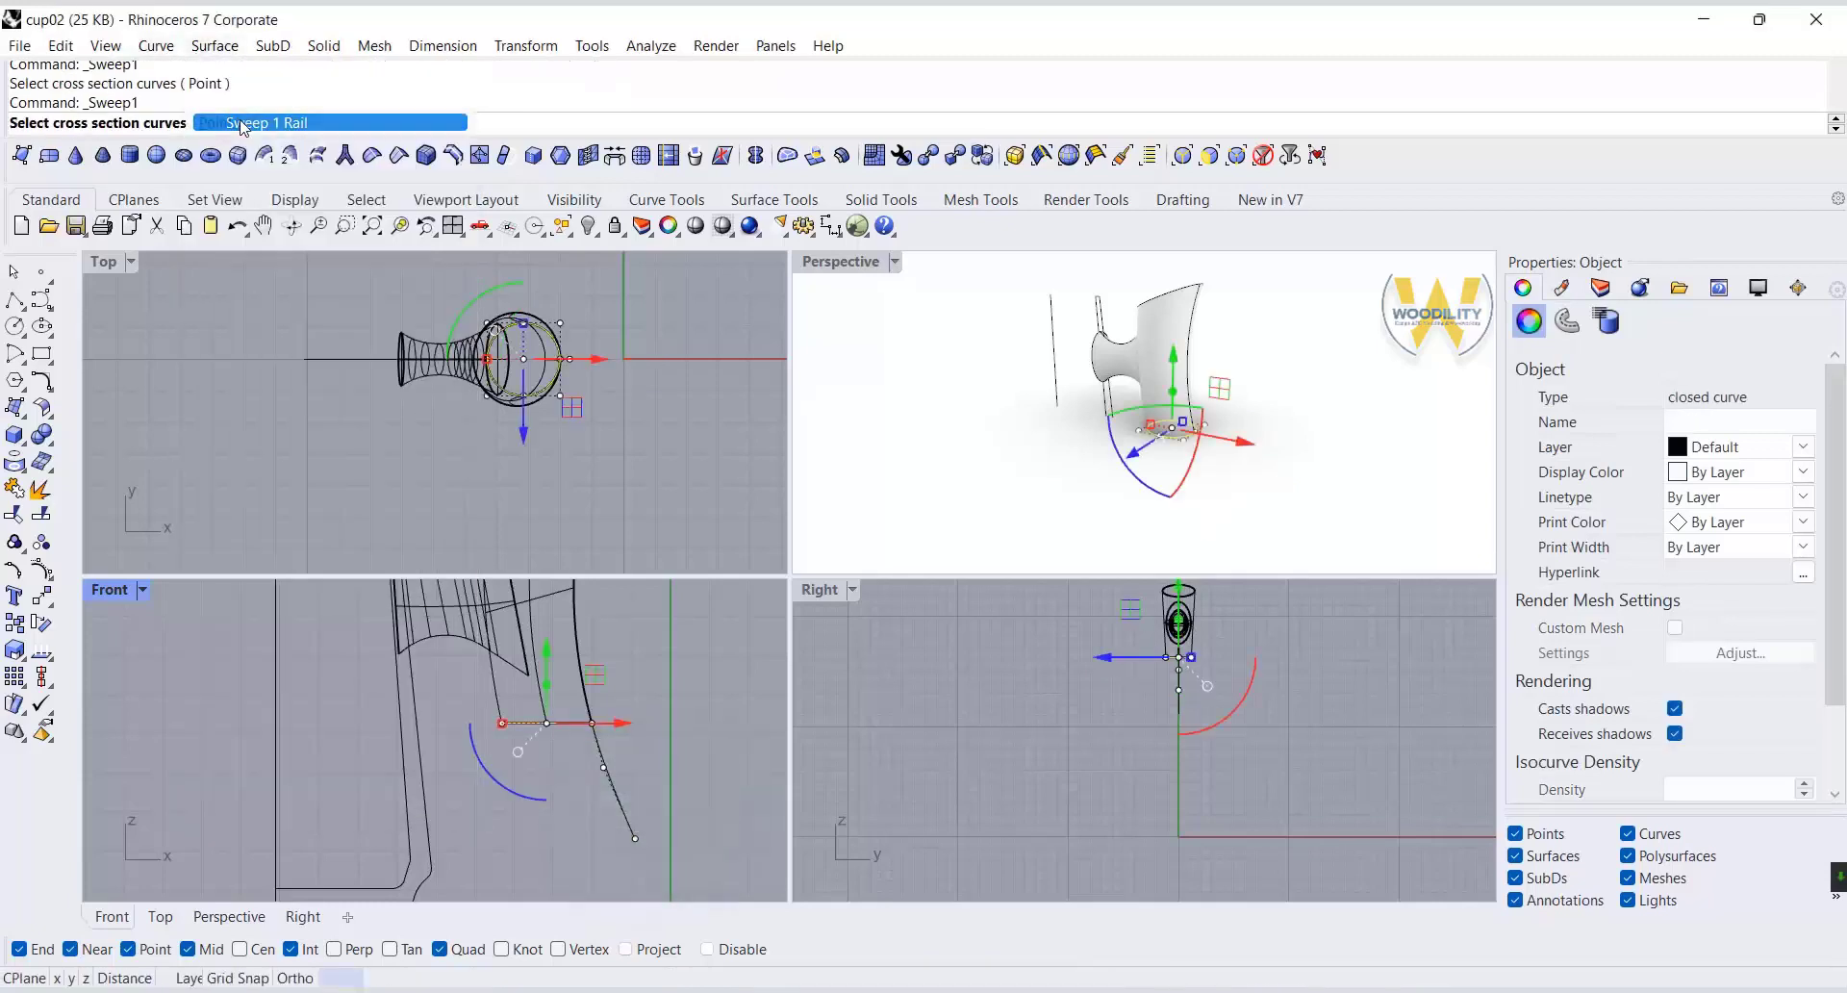
Sweep the horizontal closed curve along the lower handle rail with Sweep 1 Rail.
click(214, 50)
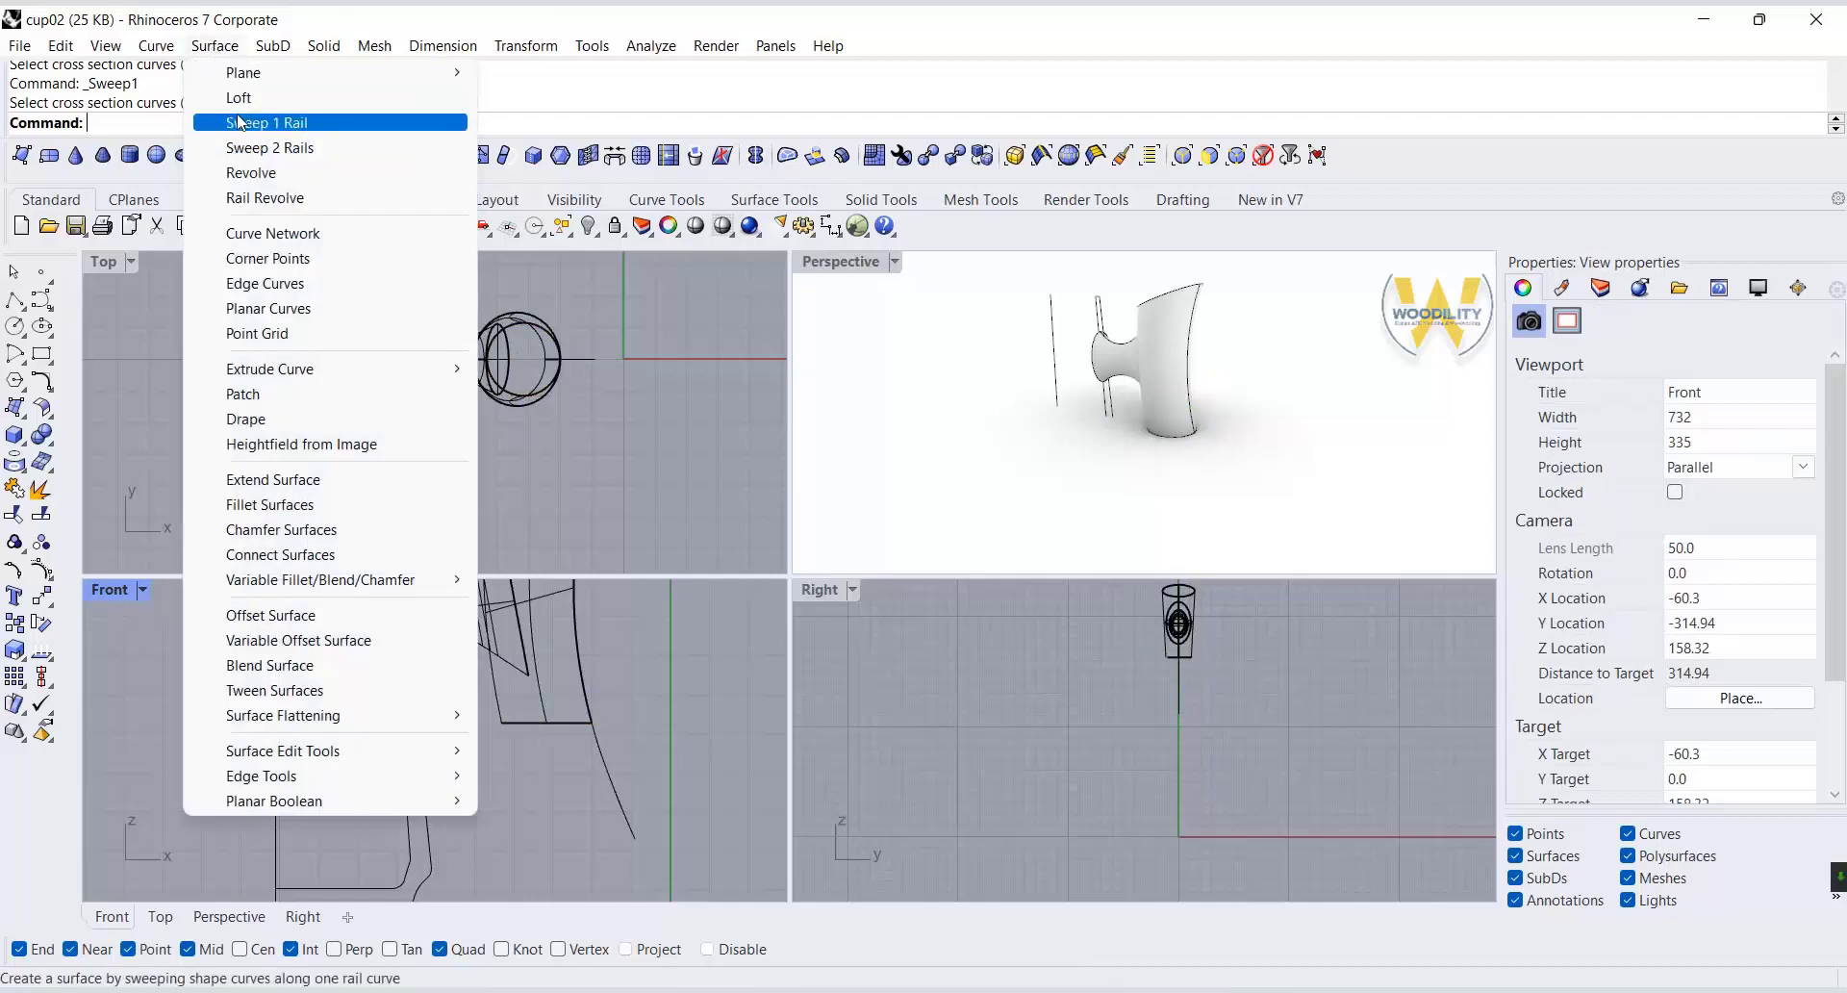
click(267, 122)
click(615, 768)
click(638, 784)
click(640, 787)
key(Return)
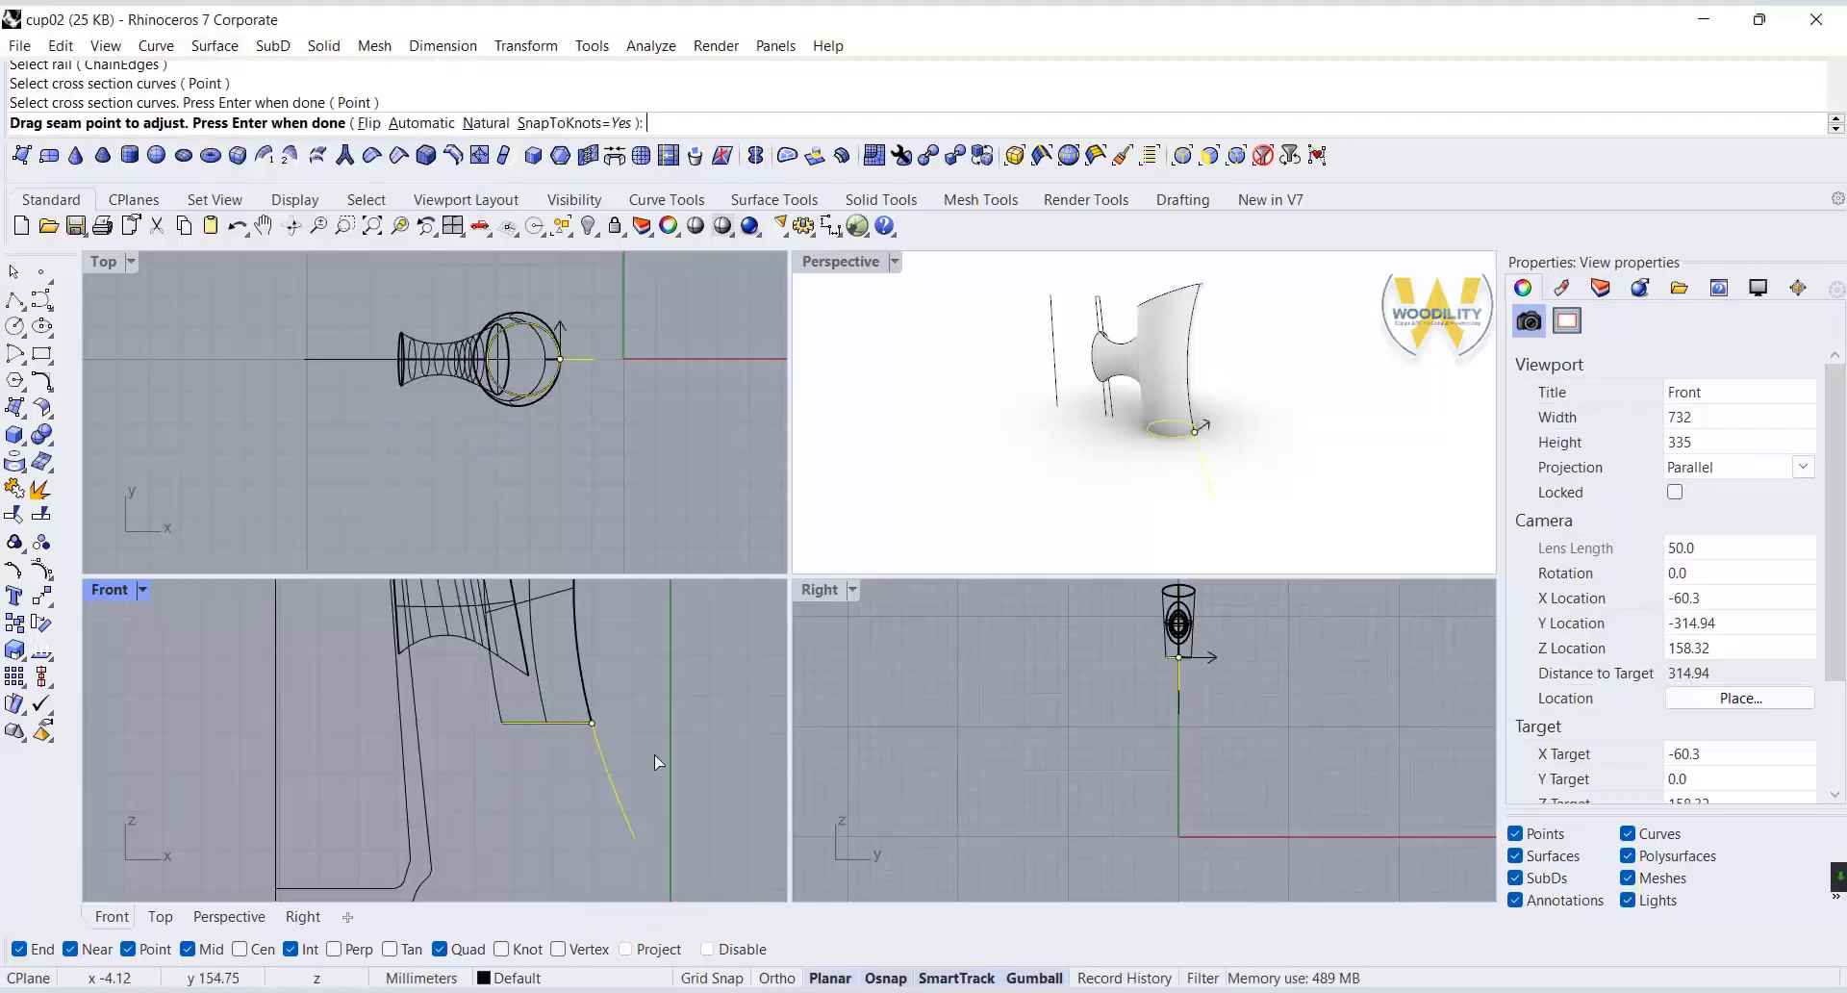
key(Return)
click(1271, 742)
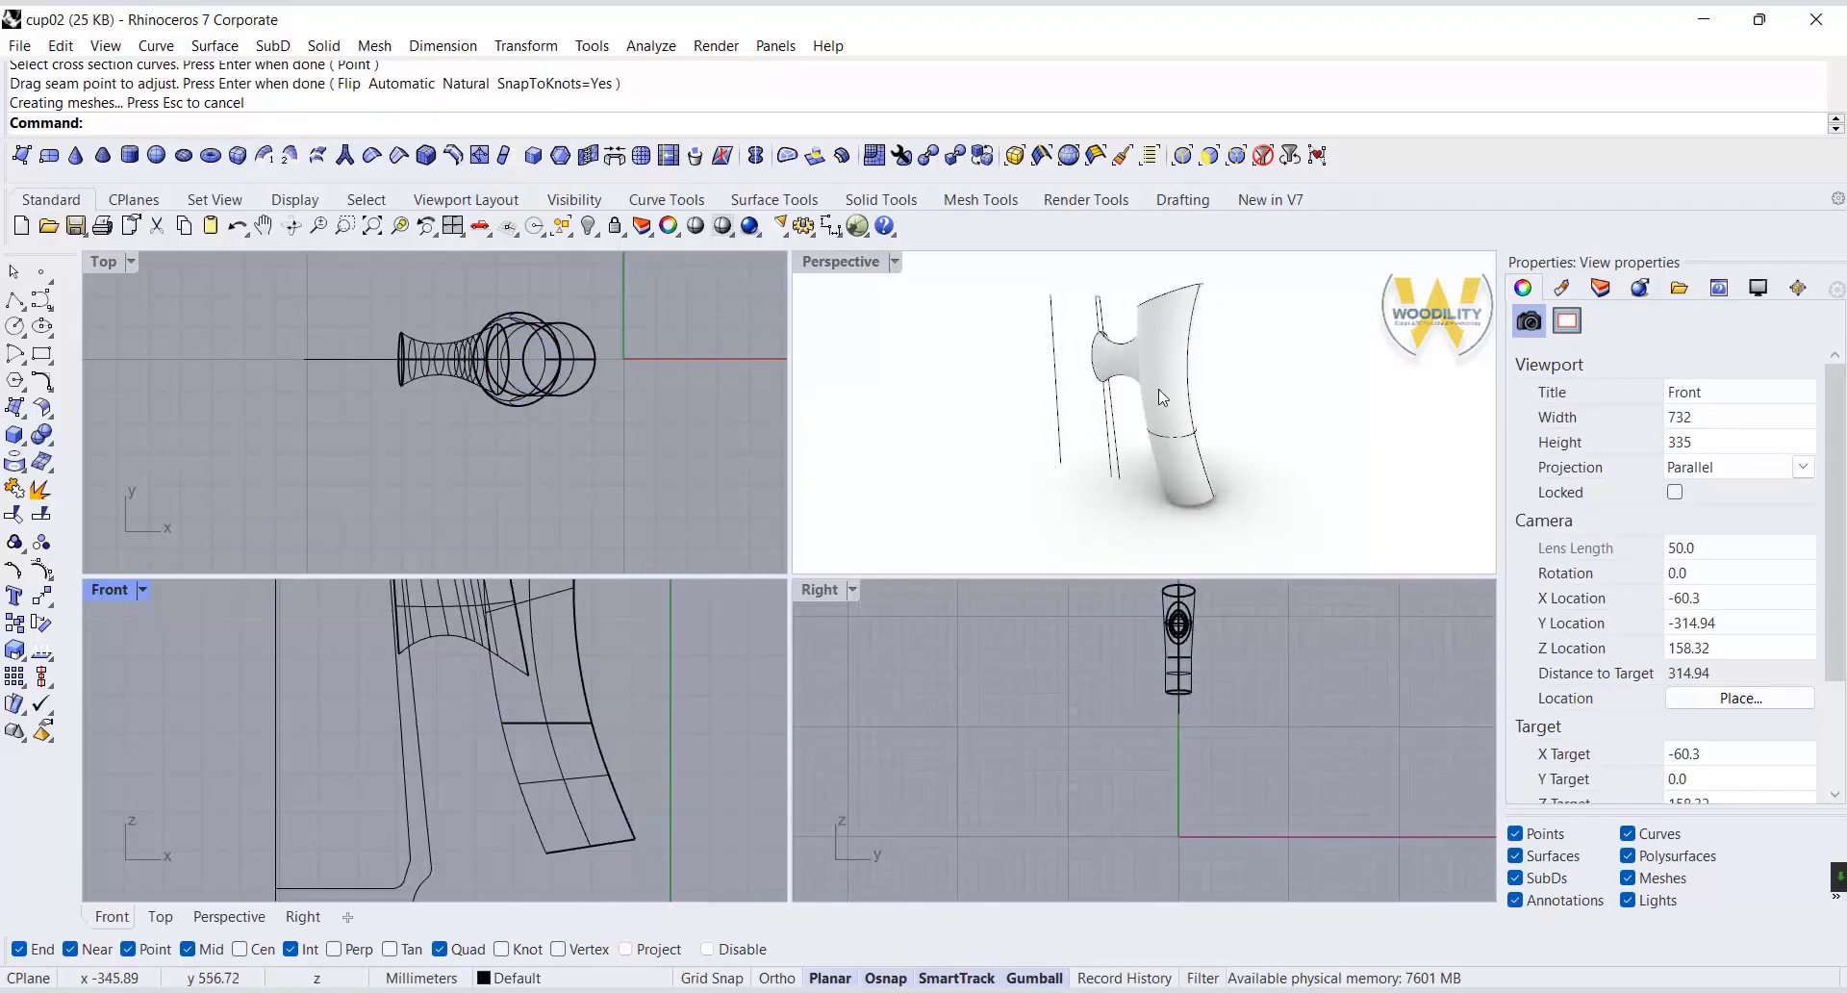
Cap the open ends of both the upper and lower handle sweeps.
click(51, 444)
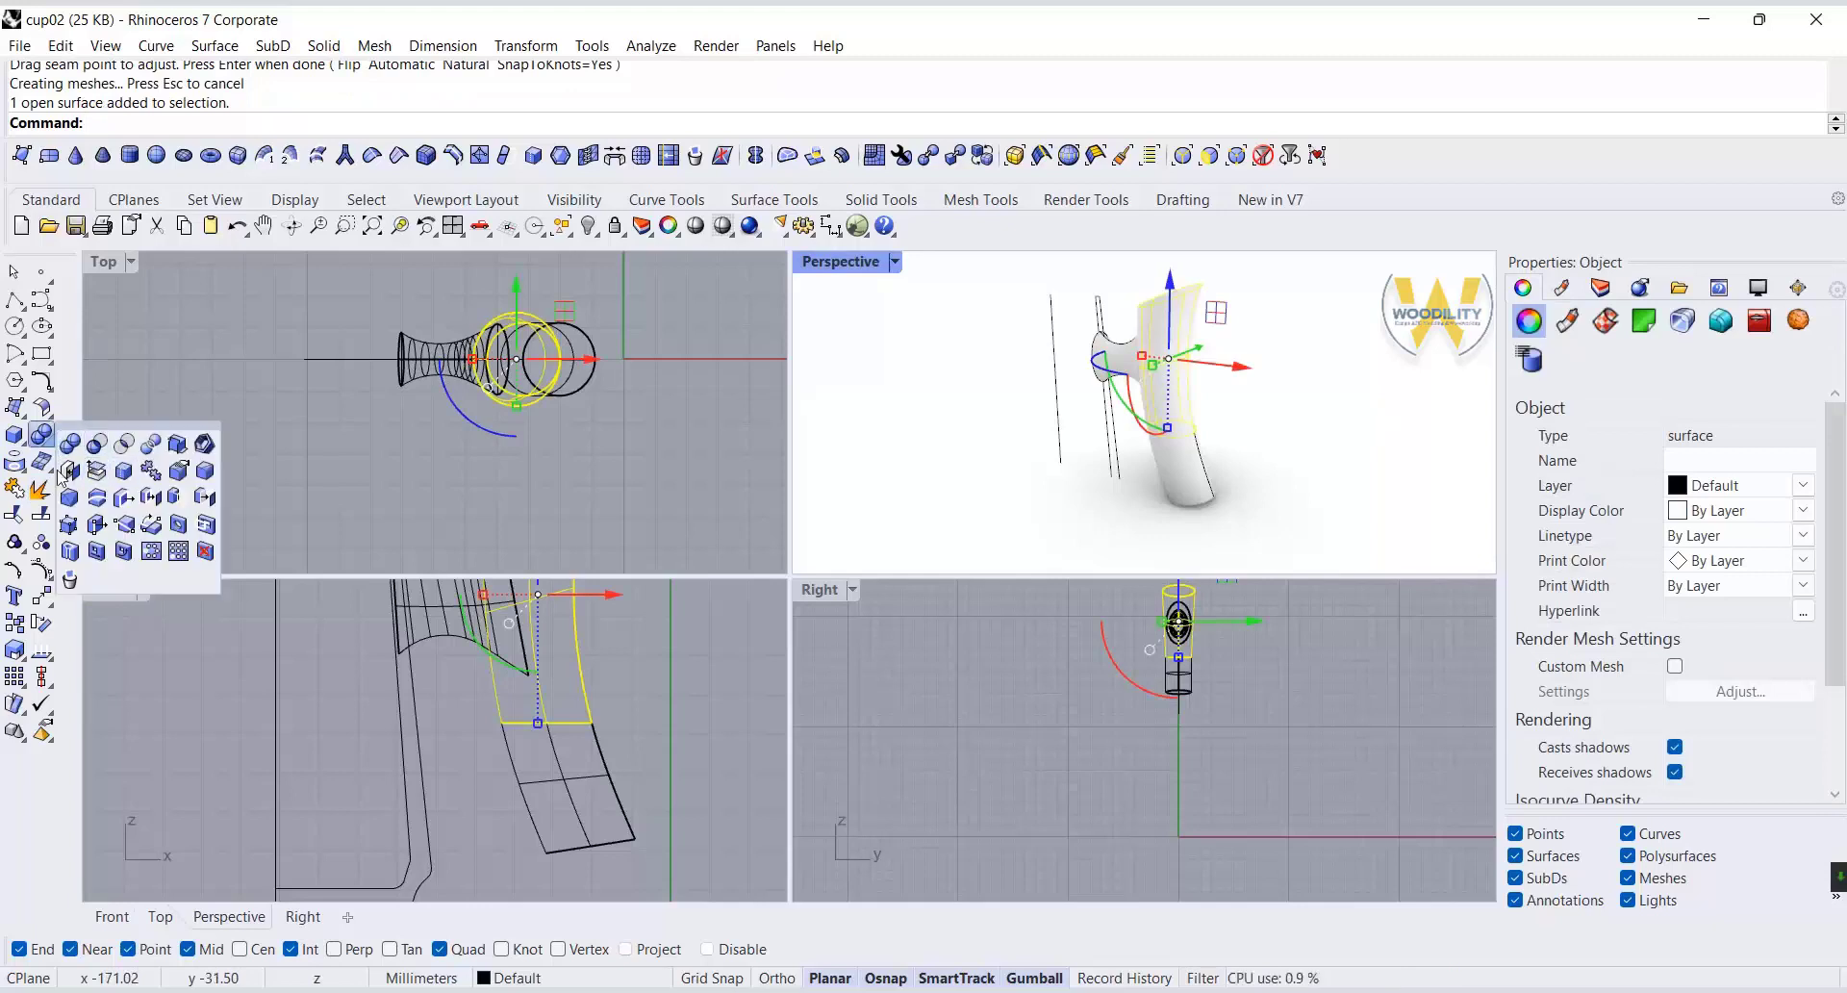
click(69, 470)
click(1129, 478)
click(51, 444)
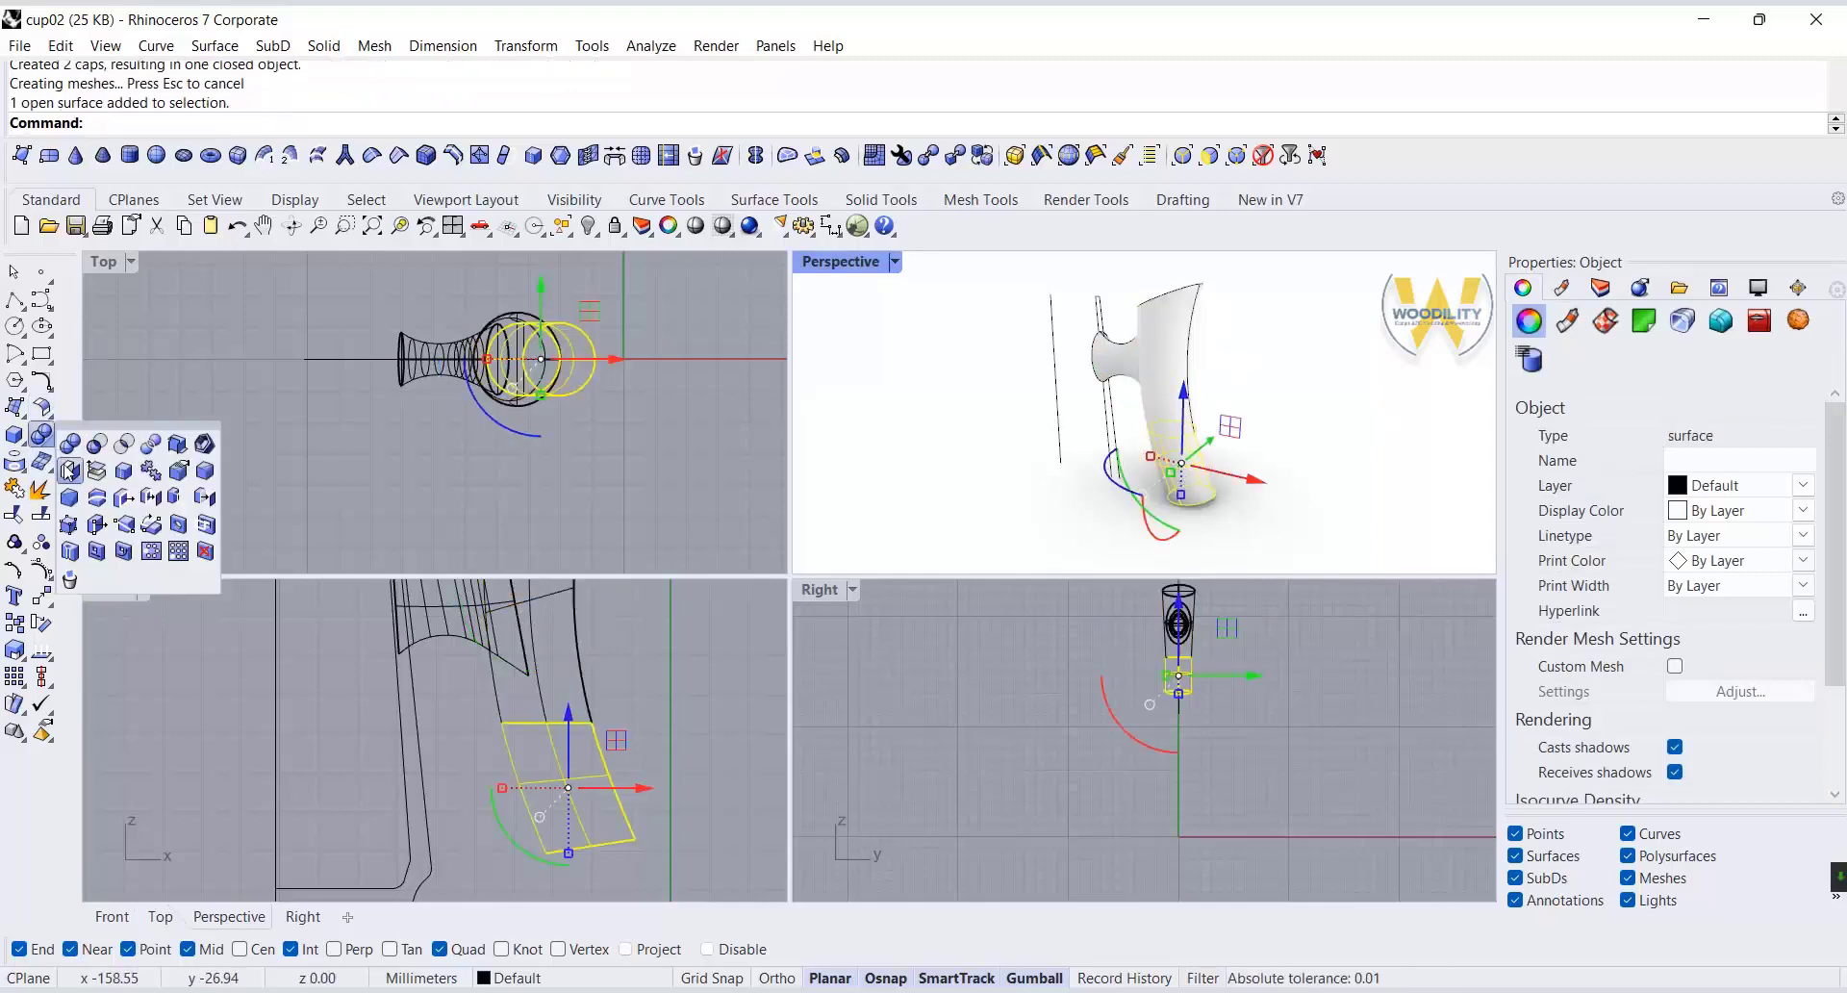
click(71, 471)
Show the hidden cup body again.
click(1322, 415)
scroll(1320, 414, up, 3)
middle_click(1319, 413)
click(1277, 409)
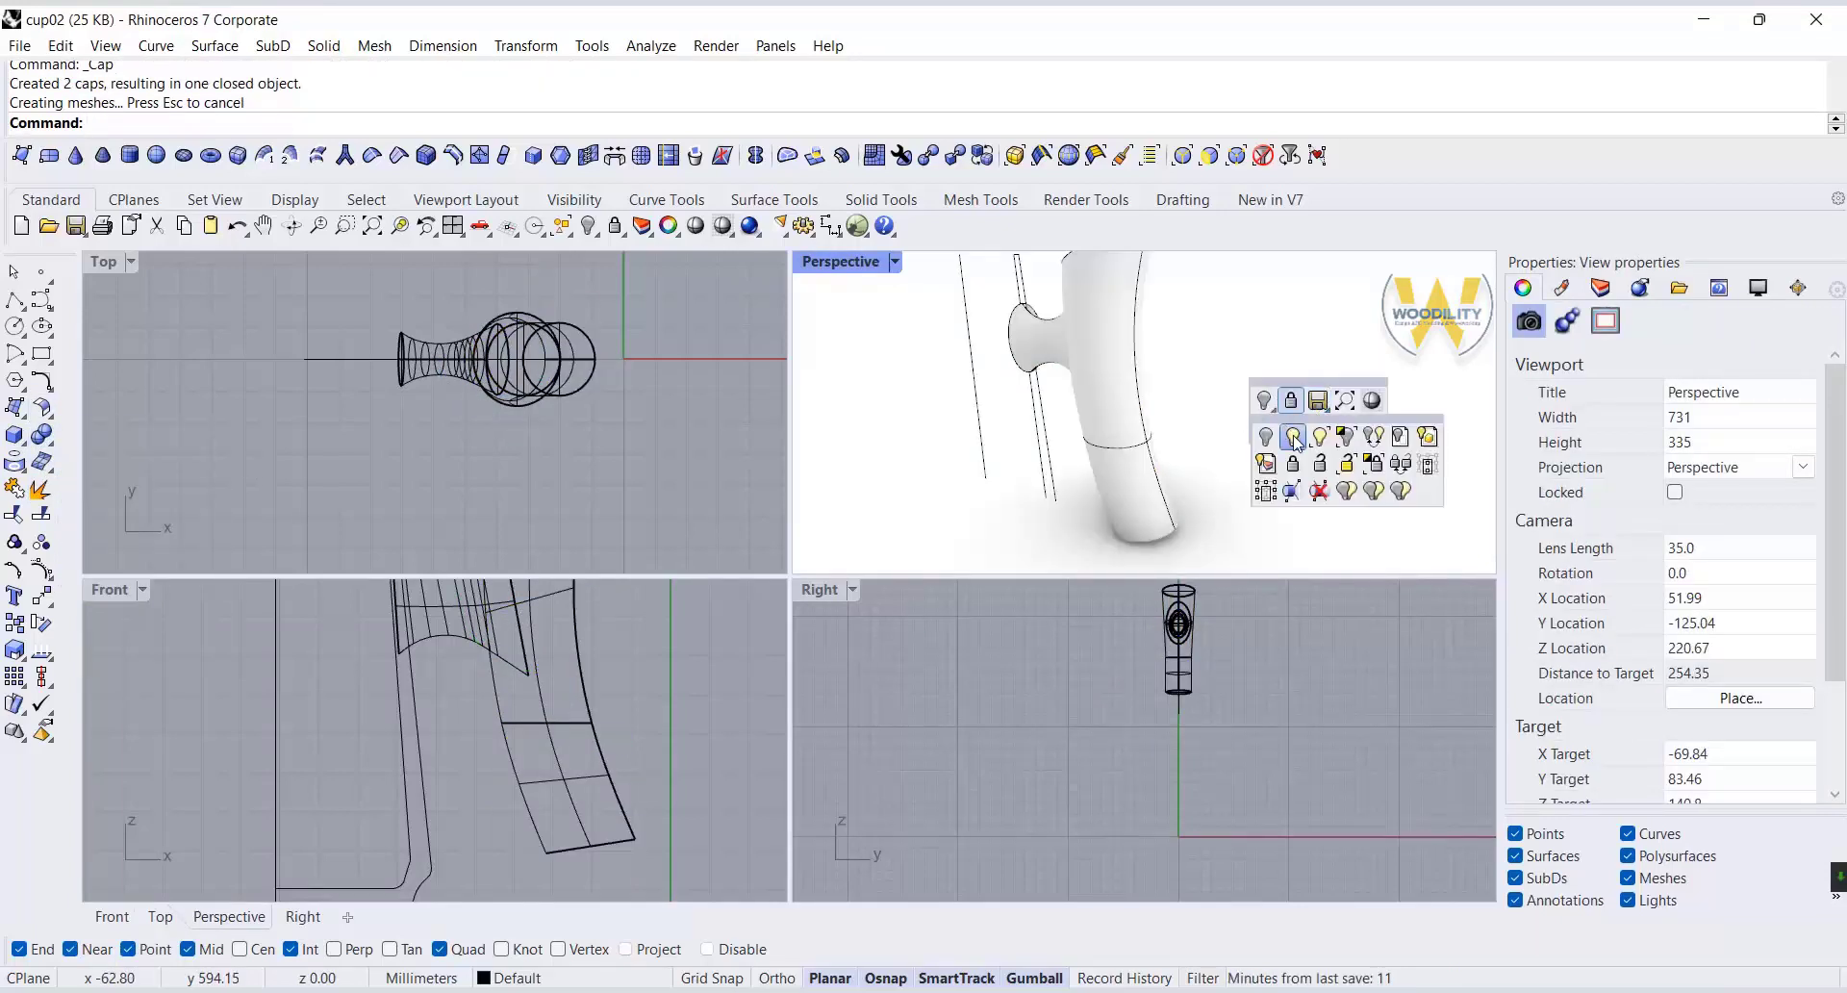
click(1293, 438)
scroll(1075, 442, down, 5)
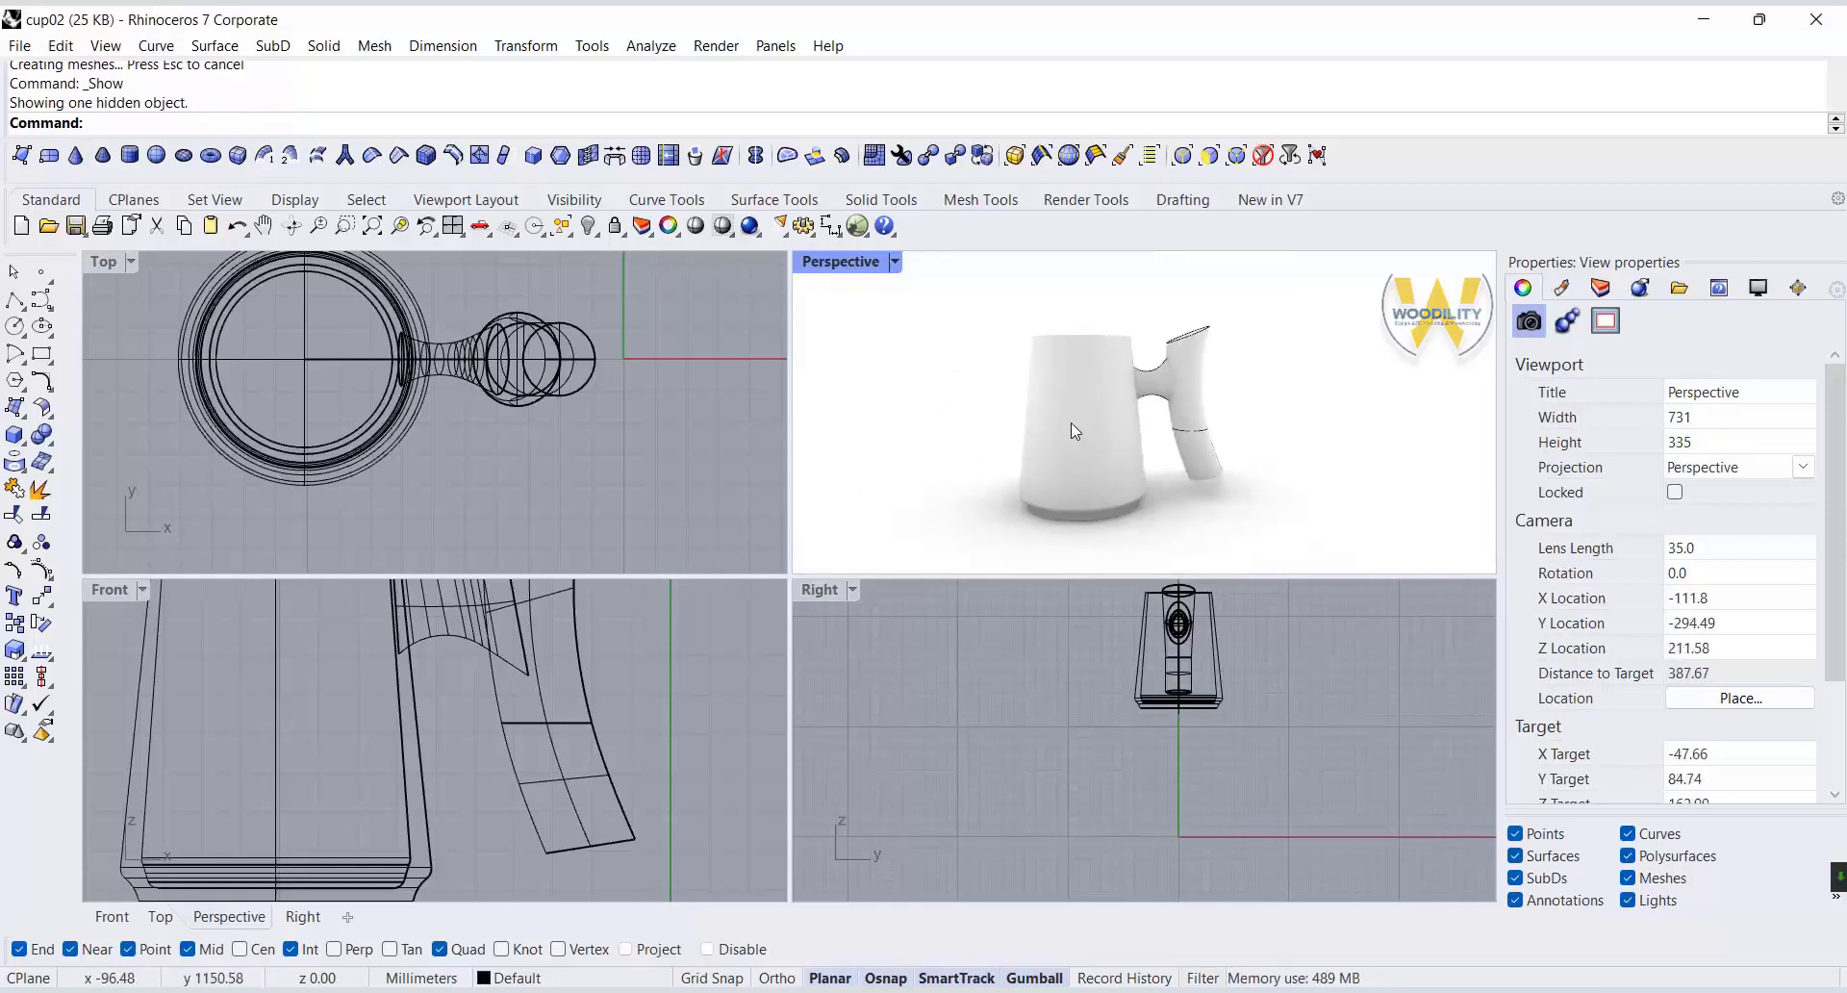
scroll(522, 787, down, 5)
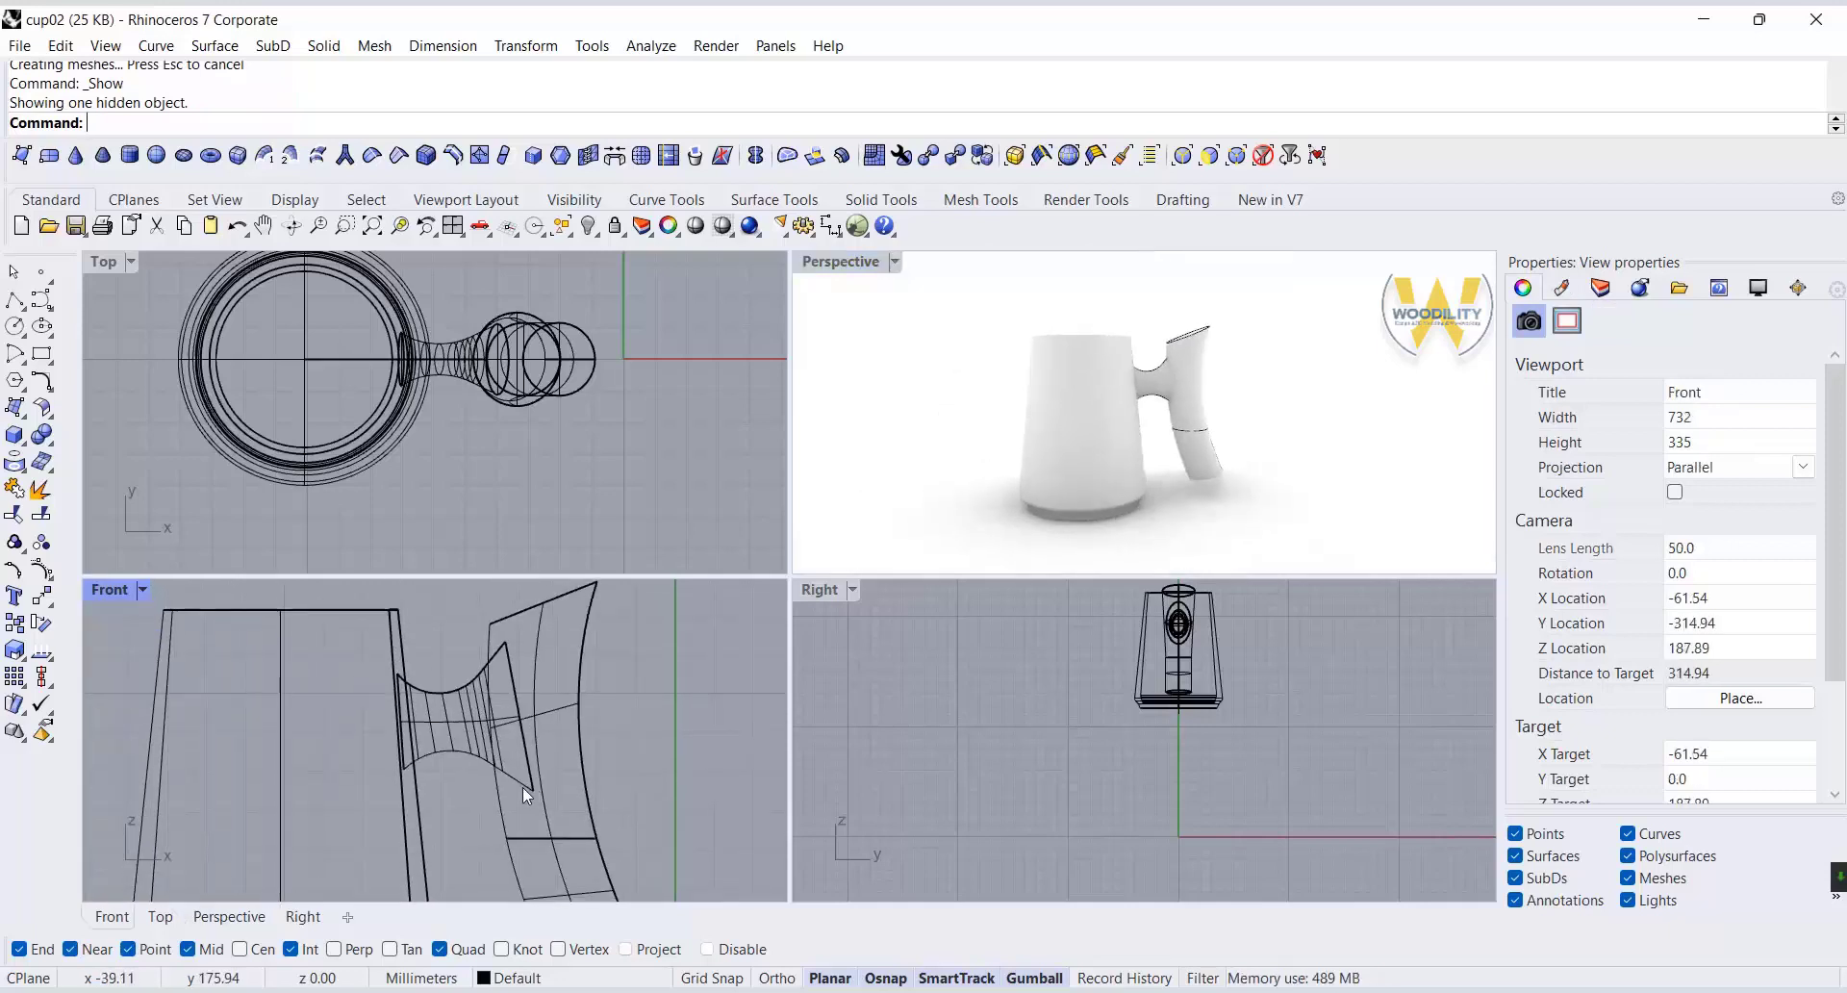
Delete the upper and lower handle solids, keeping their rail and cross-section curves.
click(556, 724)
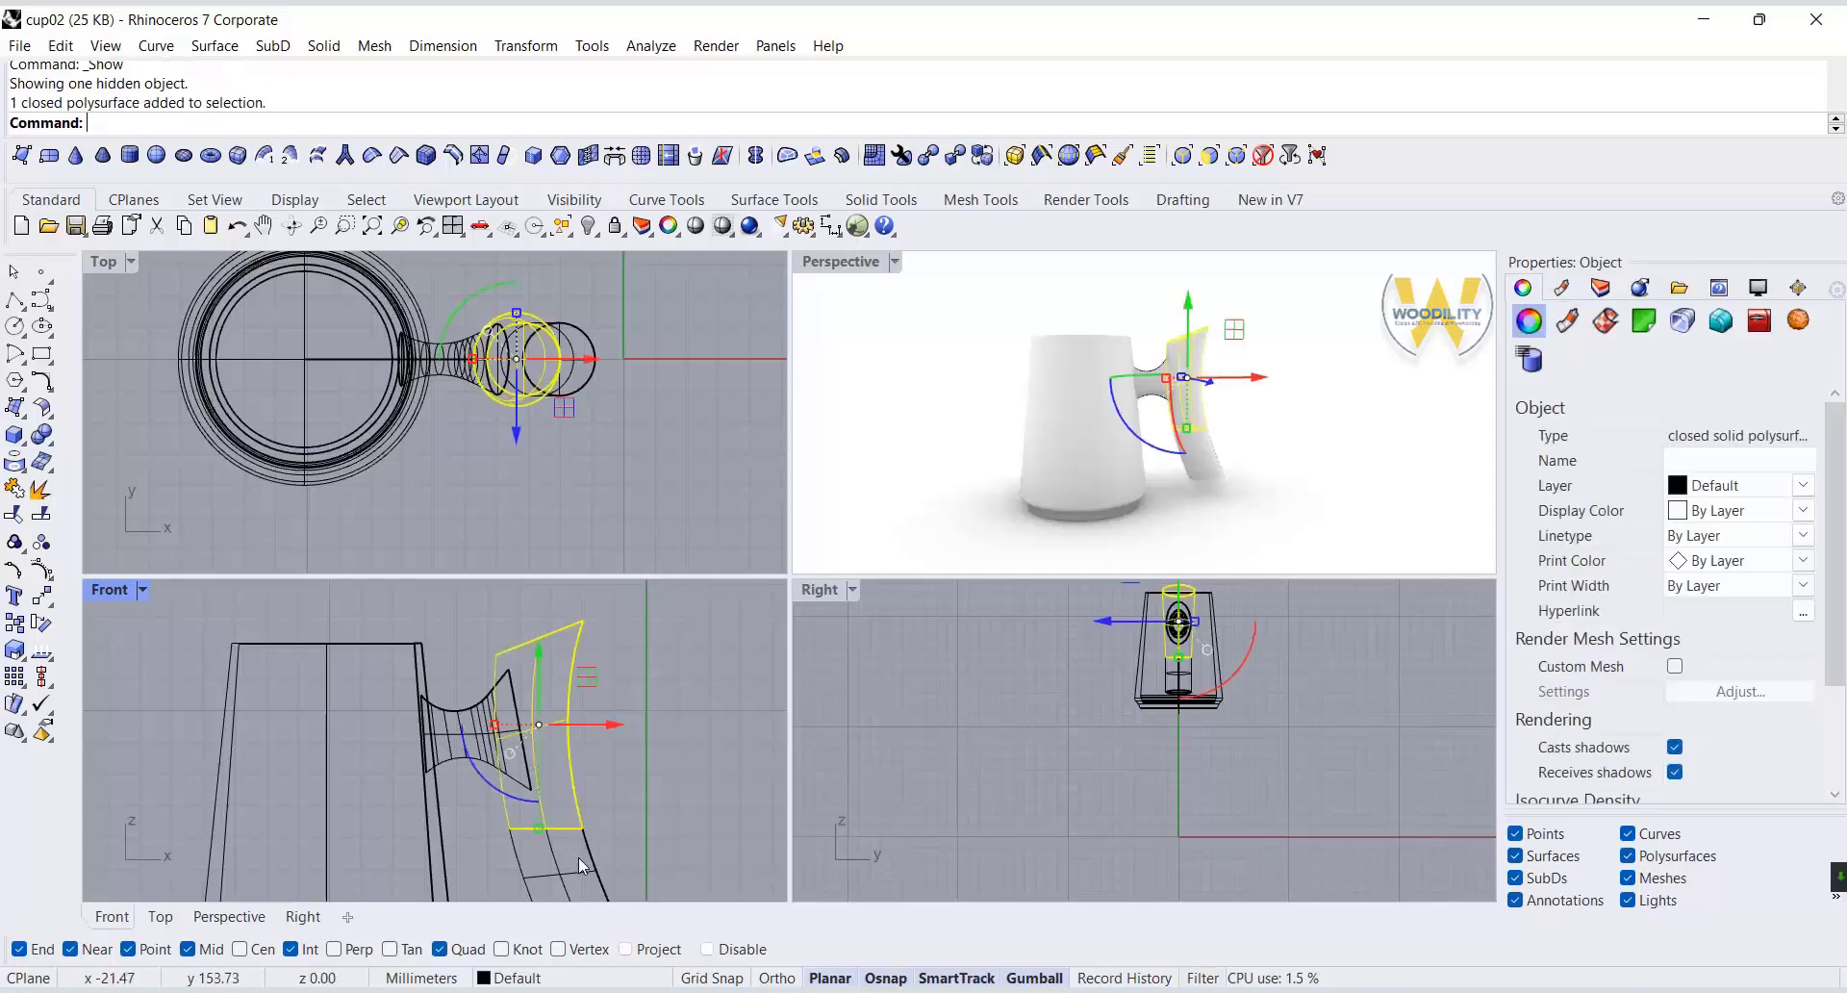
click(575, 861)
right_click(578, 879)
click(581, 829)
click(673, 886)
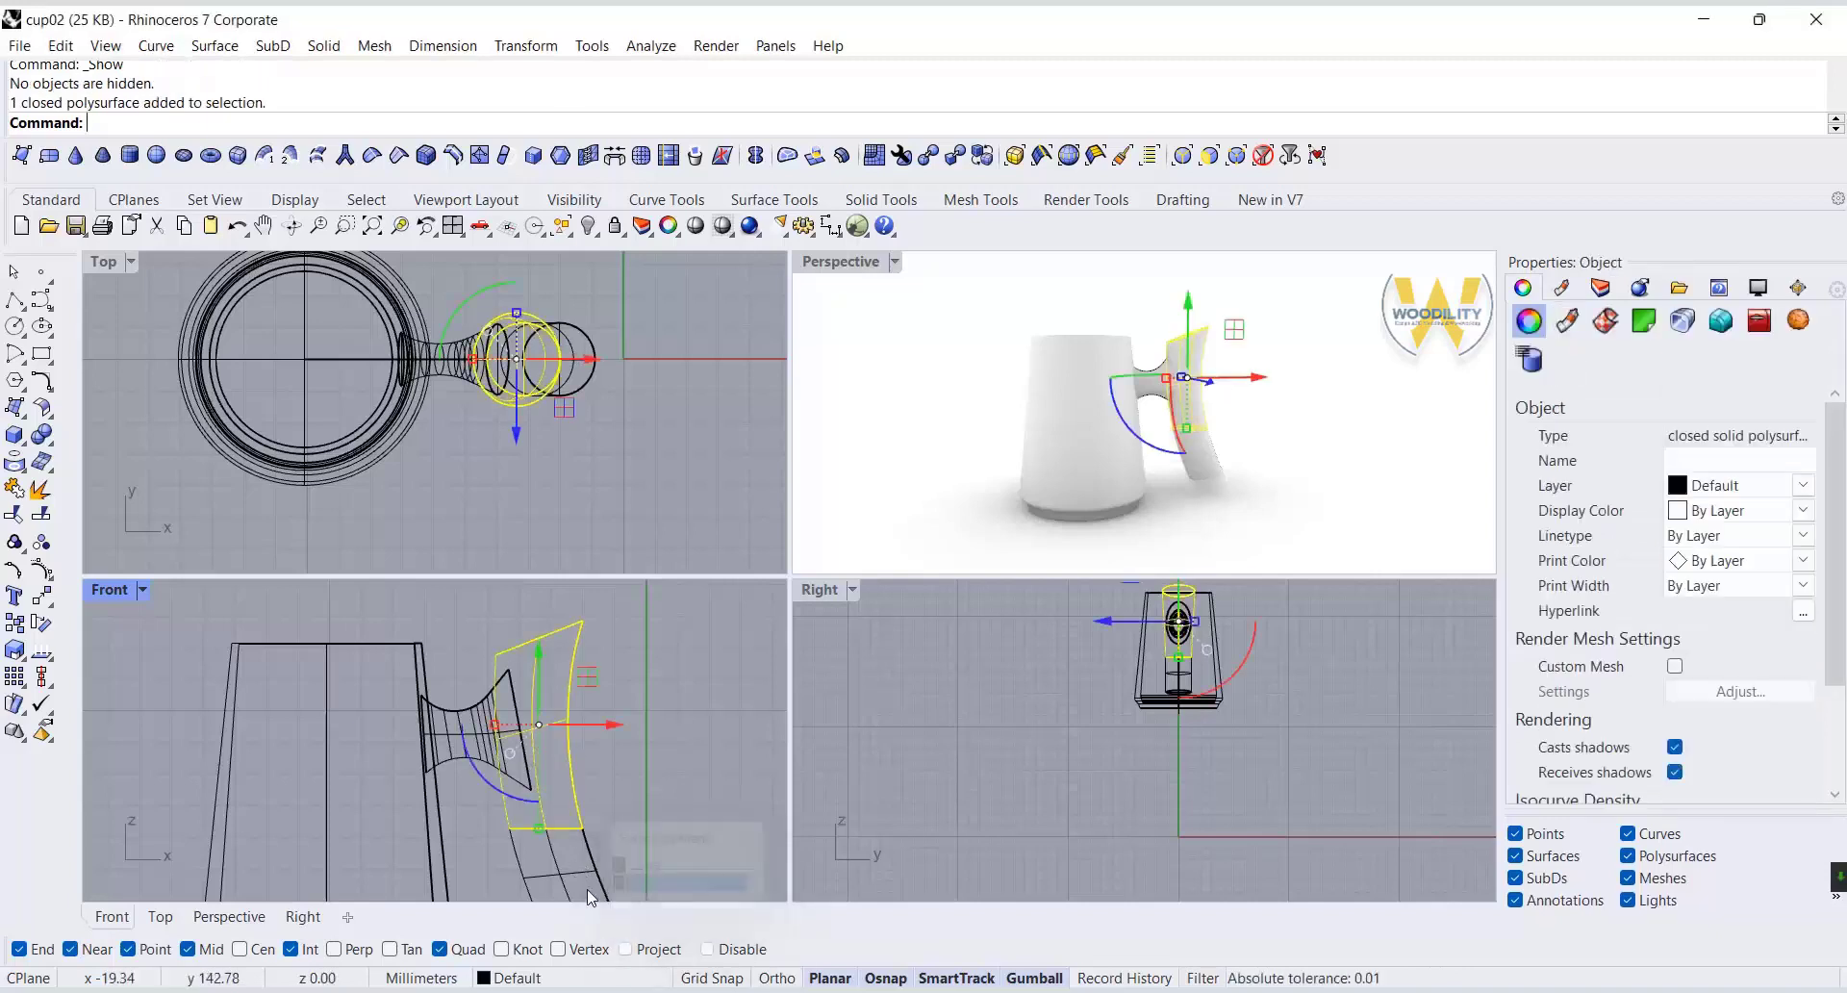
right_click(581, 876)
key(Delete)
Move the tilted upper closed curve so that its outer edge meets the top end of the upper handle rail.
scroll(1166, 408, up, 5)
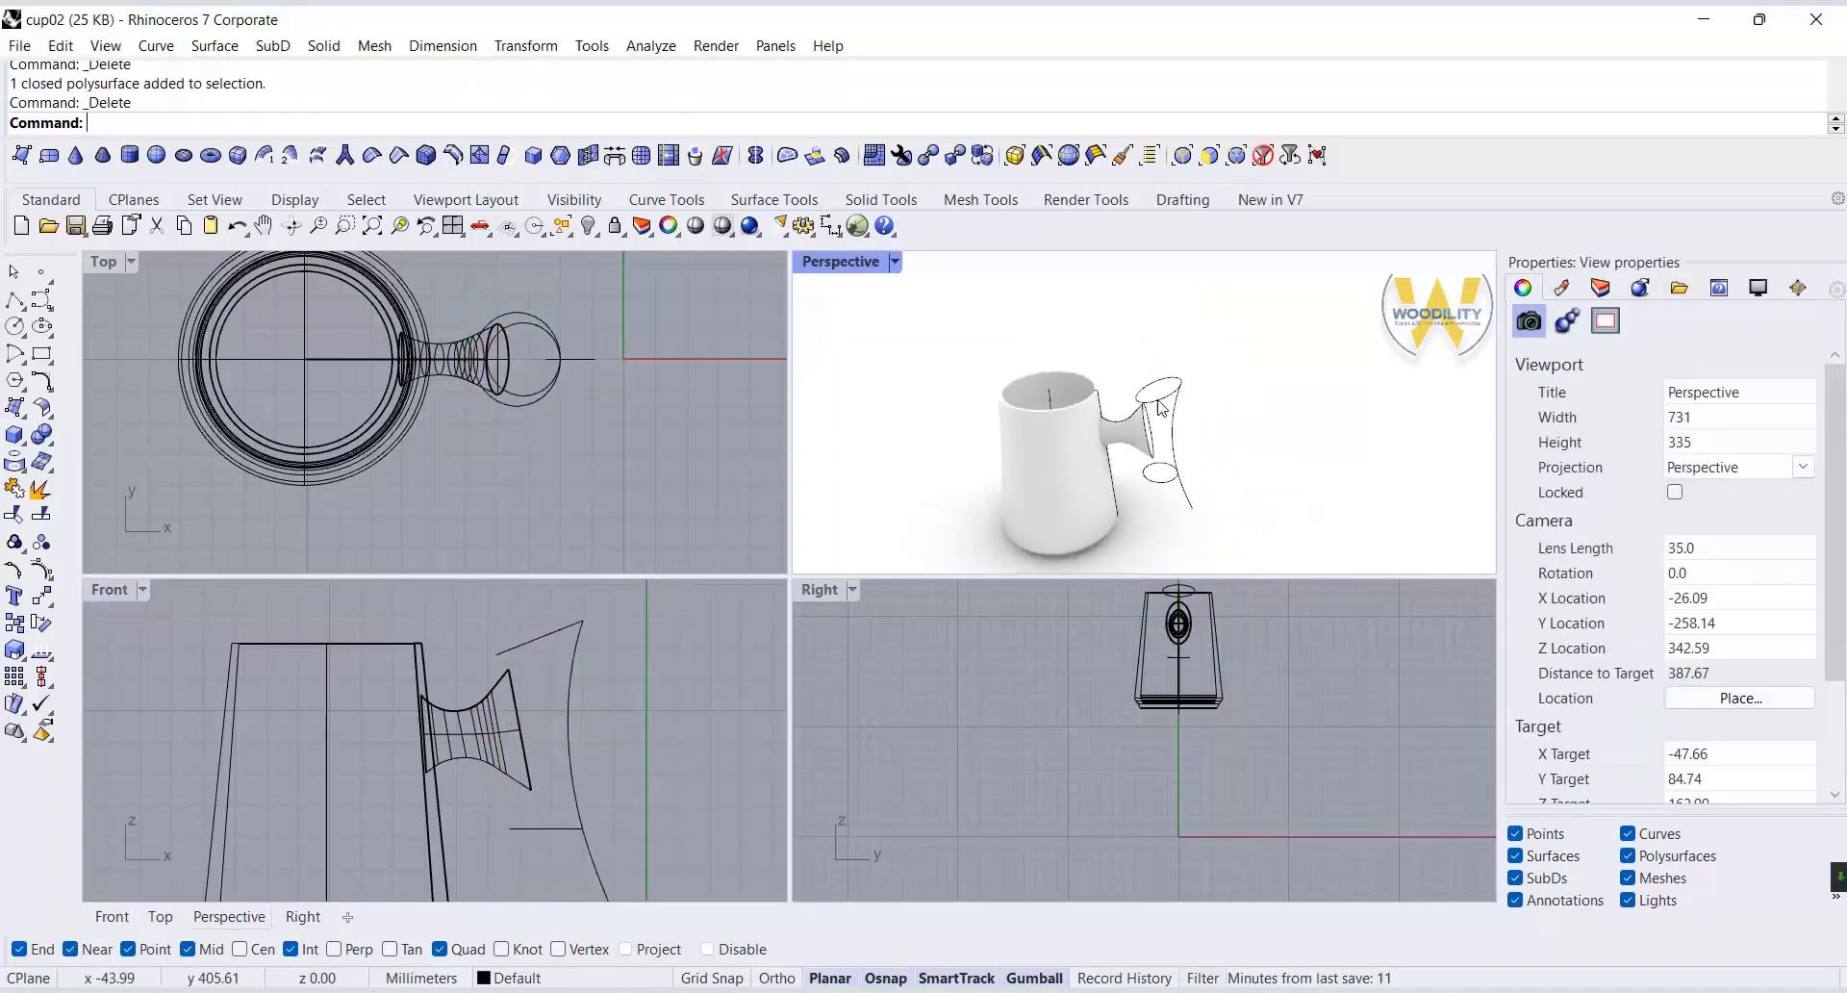
click(1162, 407)
scroll(1054, 407, up, 3)
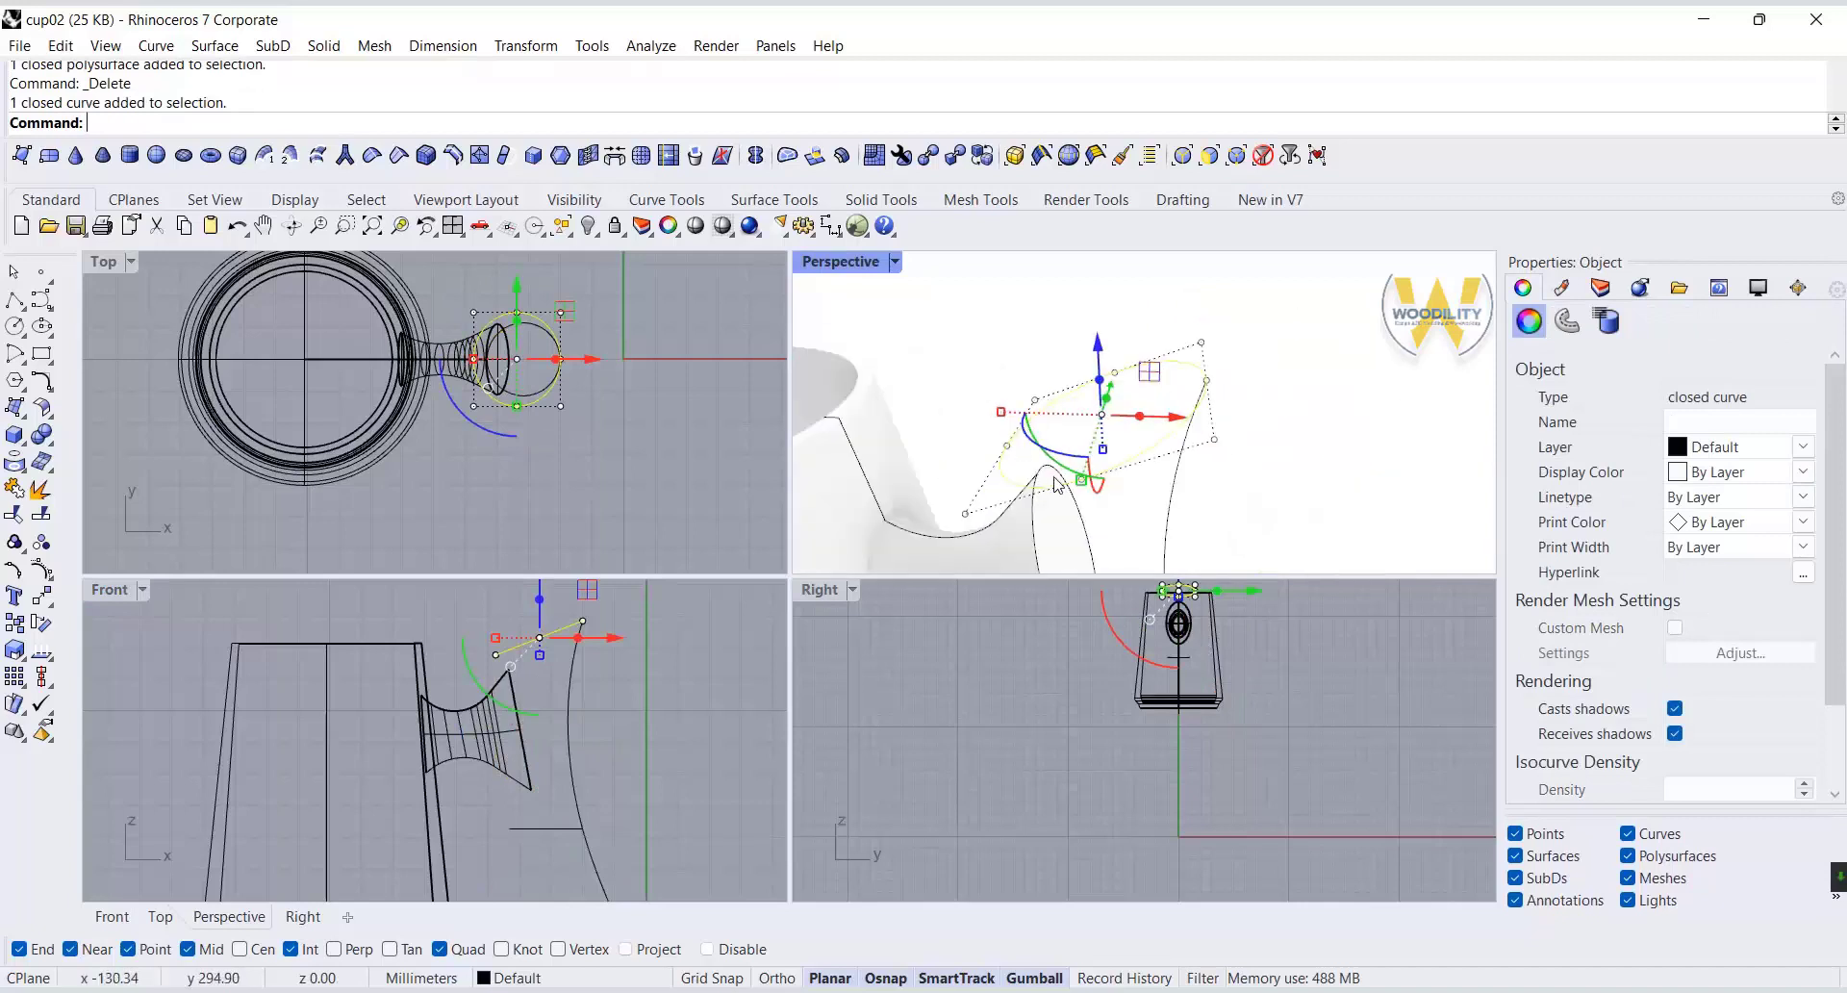
scroll(1217, 409, down, 8)
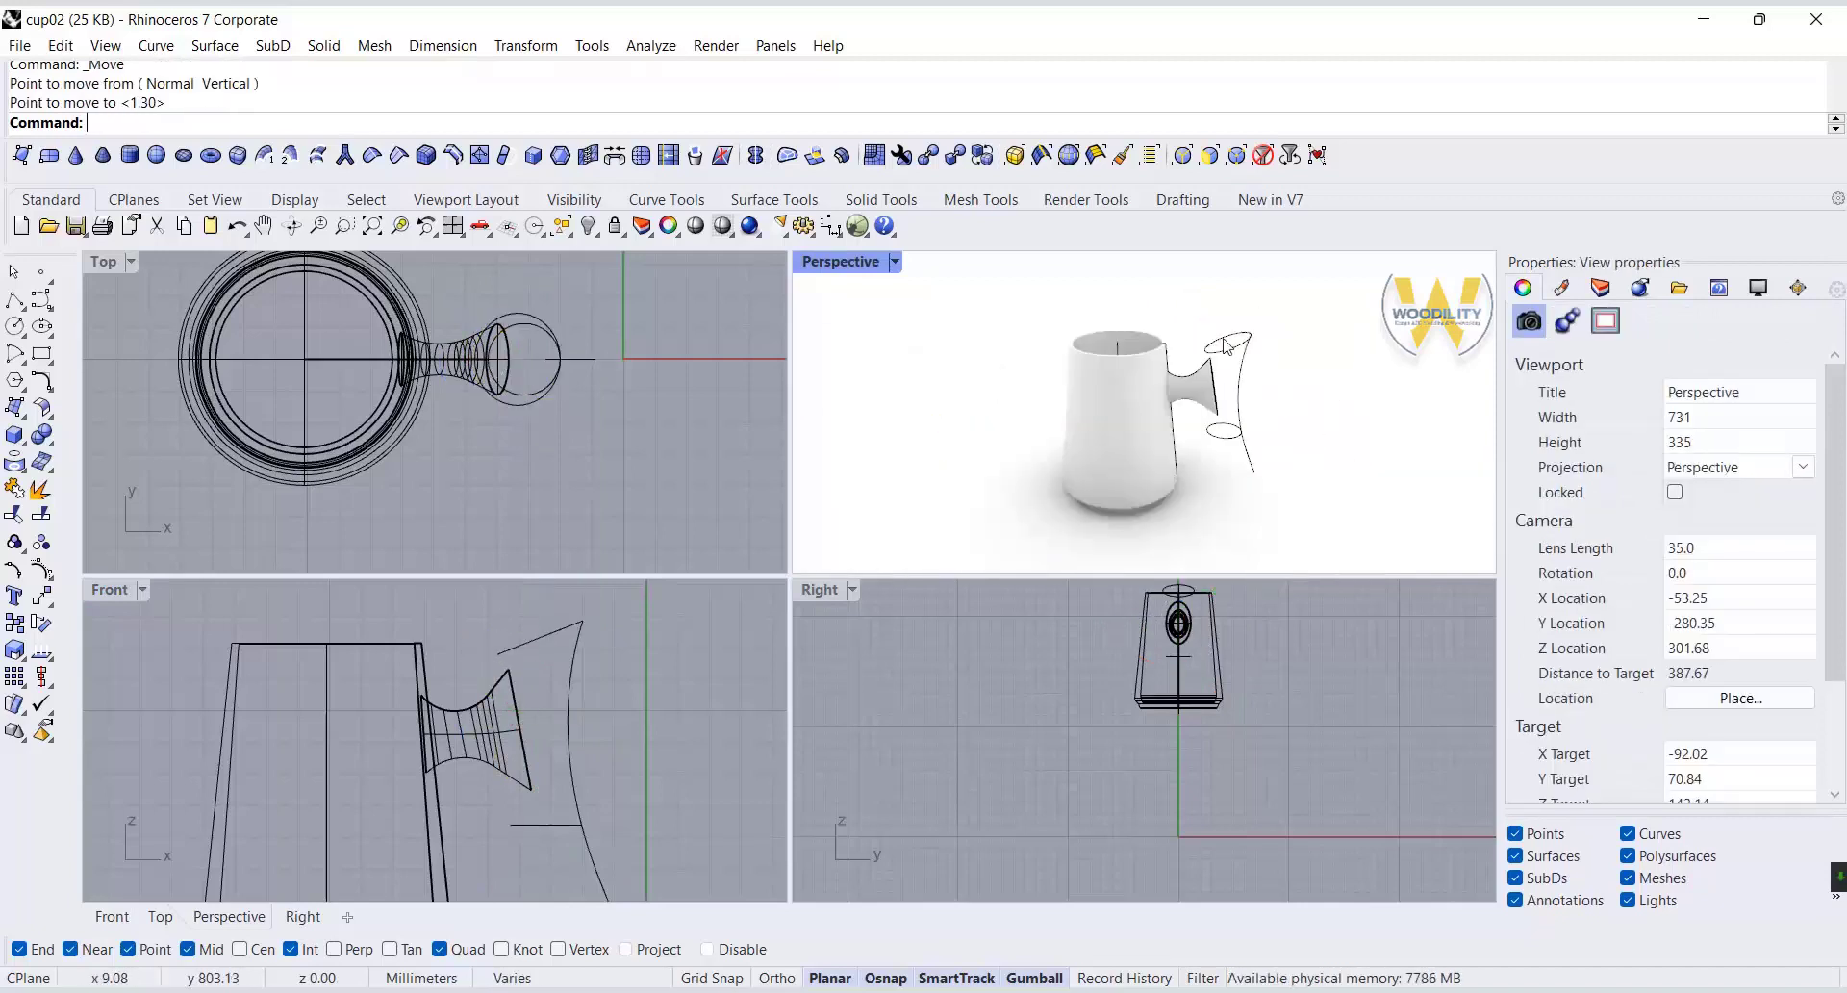
scroll(1239, 379, up, 10)
Move the horizontal closed curve so that its outer edge meets the junction of the handle rails.
click(1241, 379)
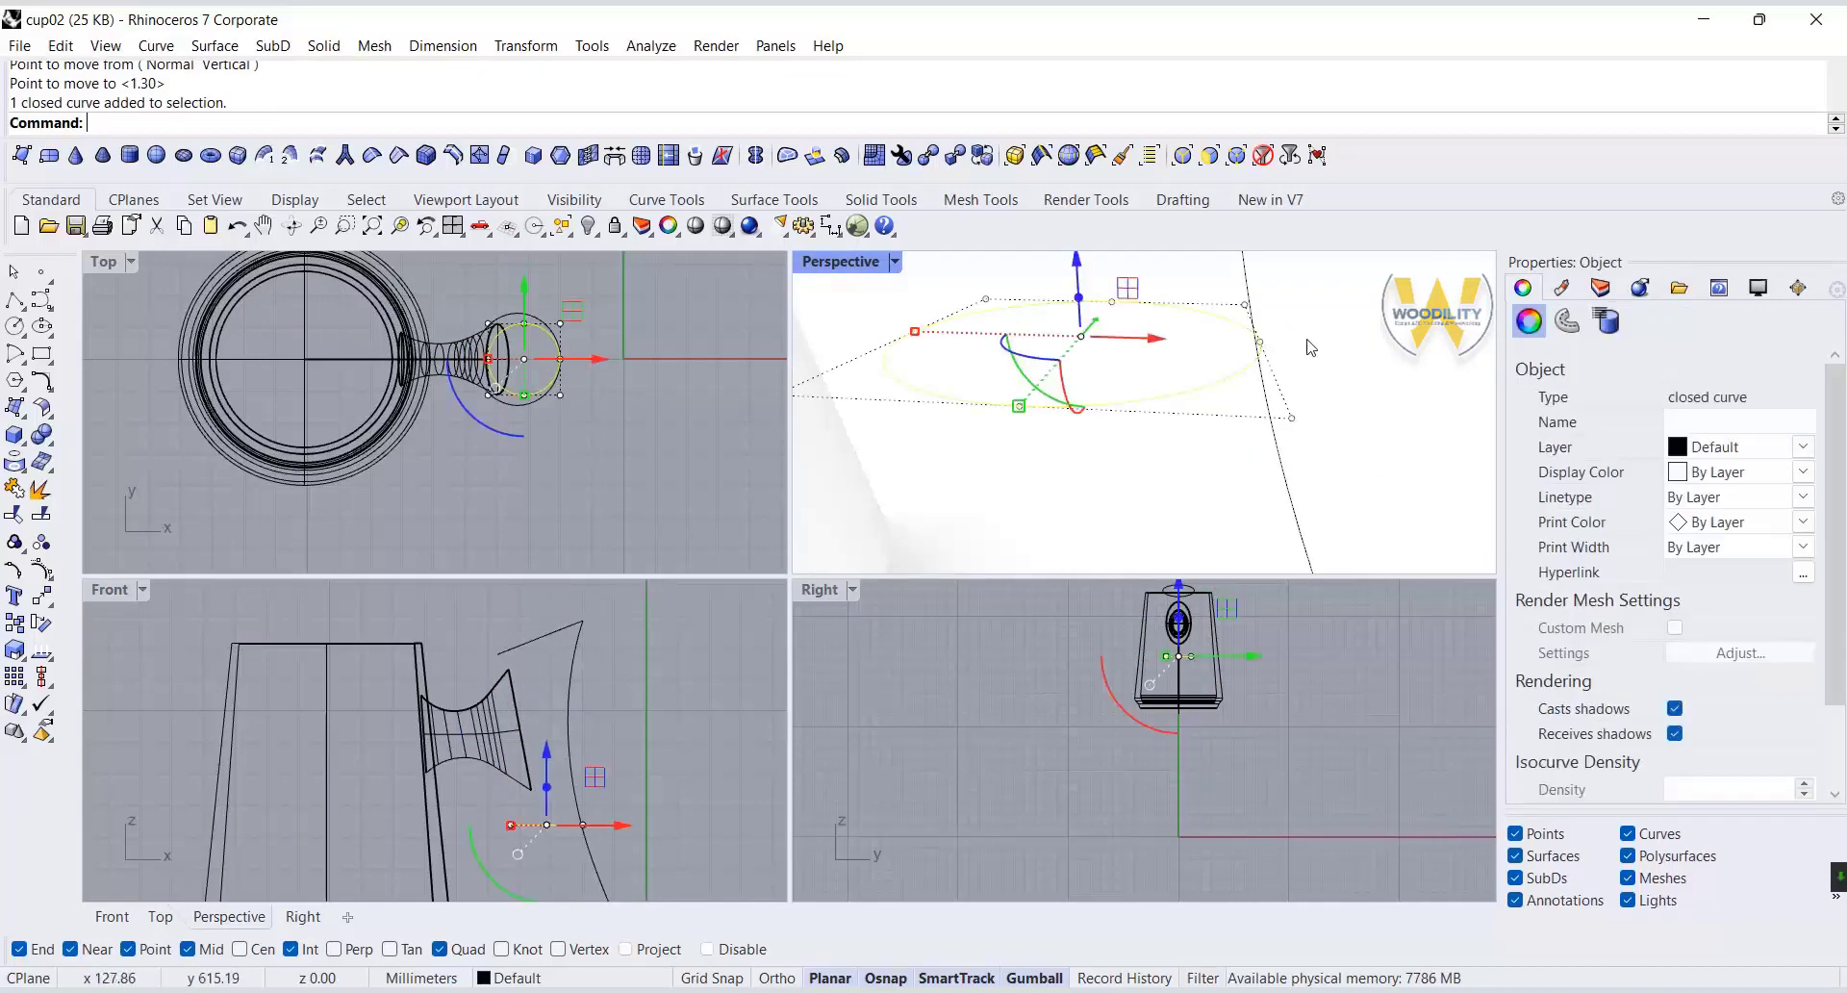
right_click(1309, 346)
click(1260, 344)
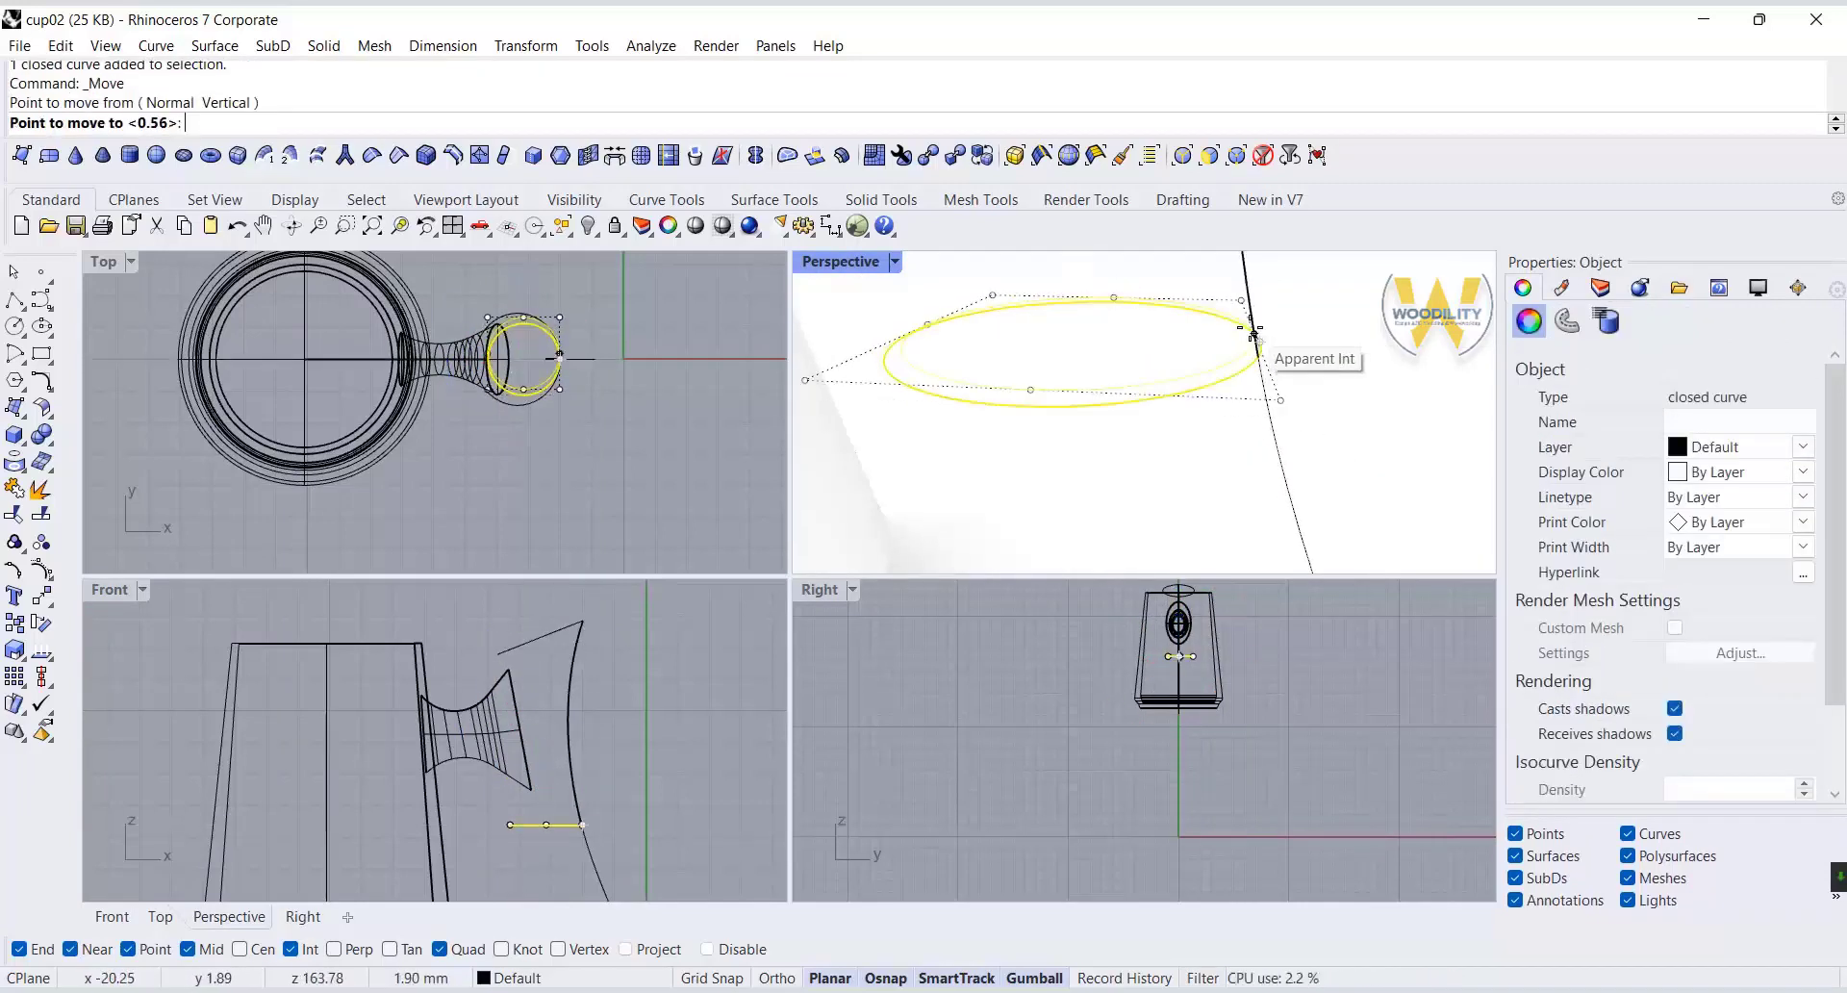
click(1257, 356)
scroll(1169, 378, down, 8)
scroll(1168, 378, up, 4)
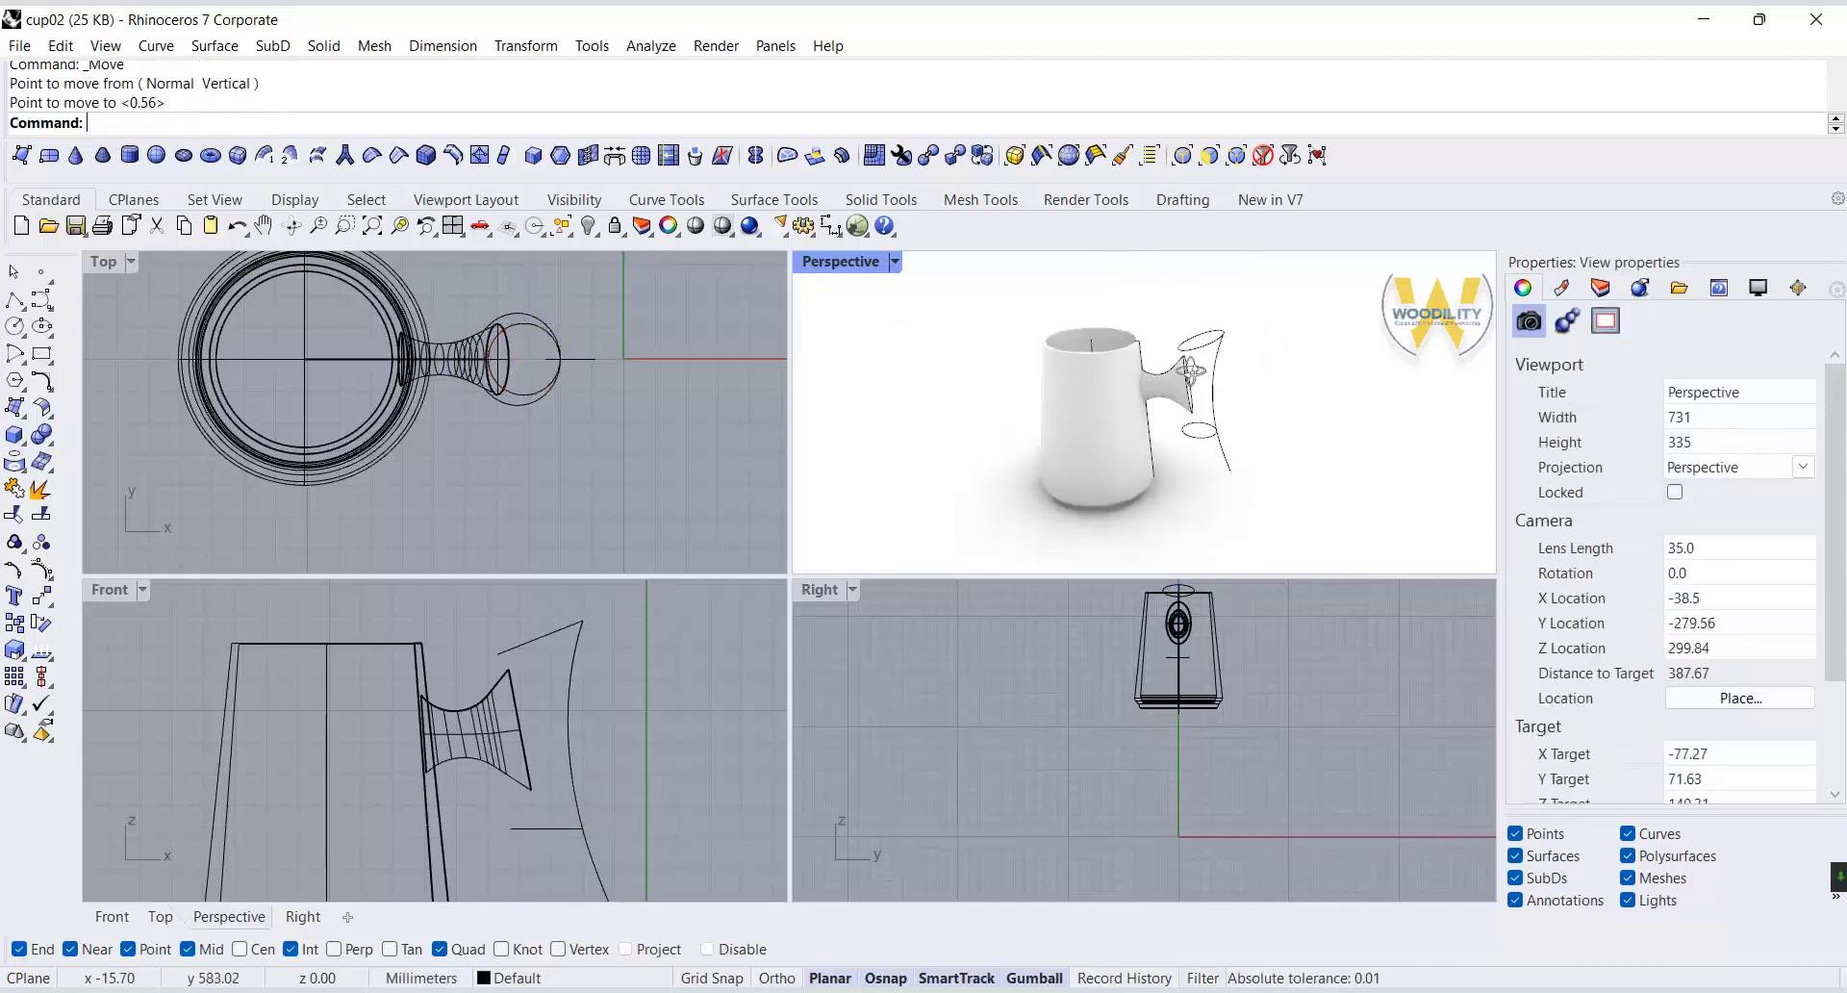
Sweep the tilted and horizontal closed curves along the upper handle rail with Sweep 1 Rail.
click(1215, 354)
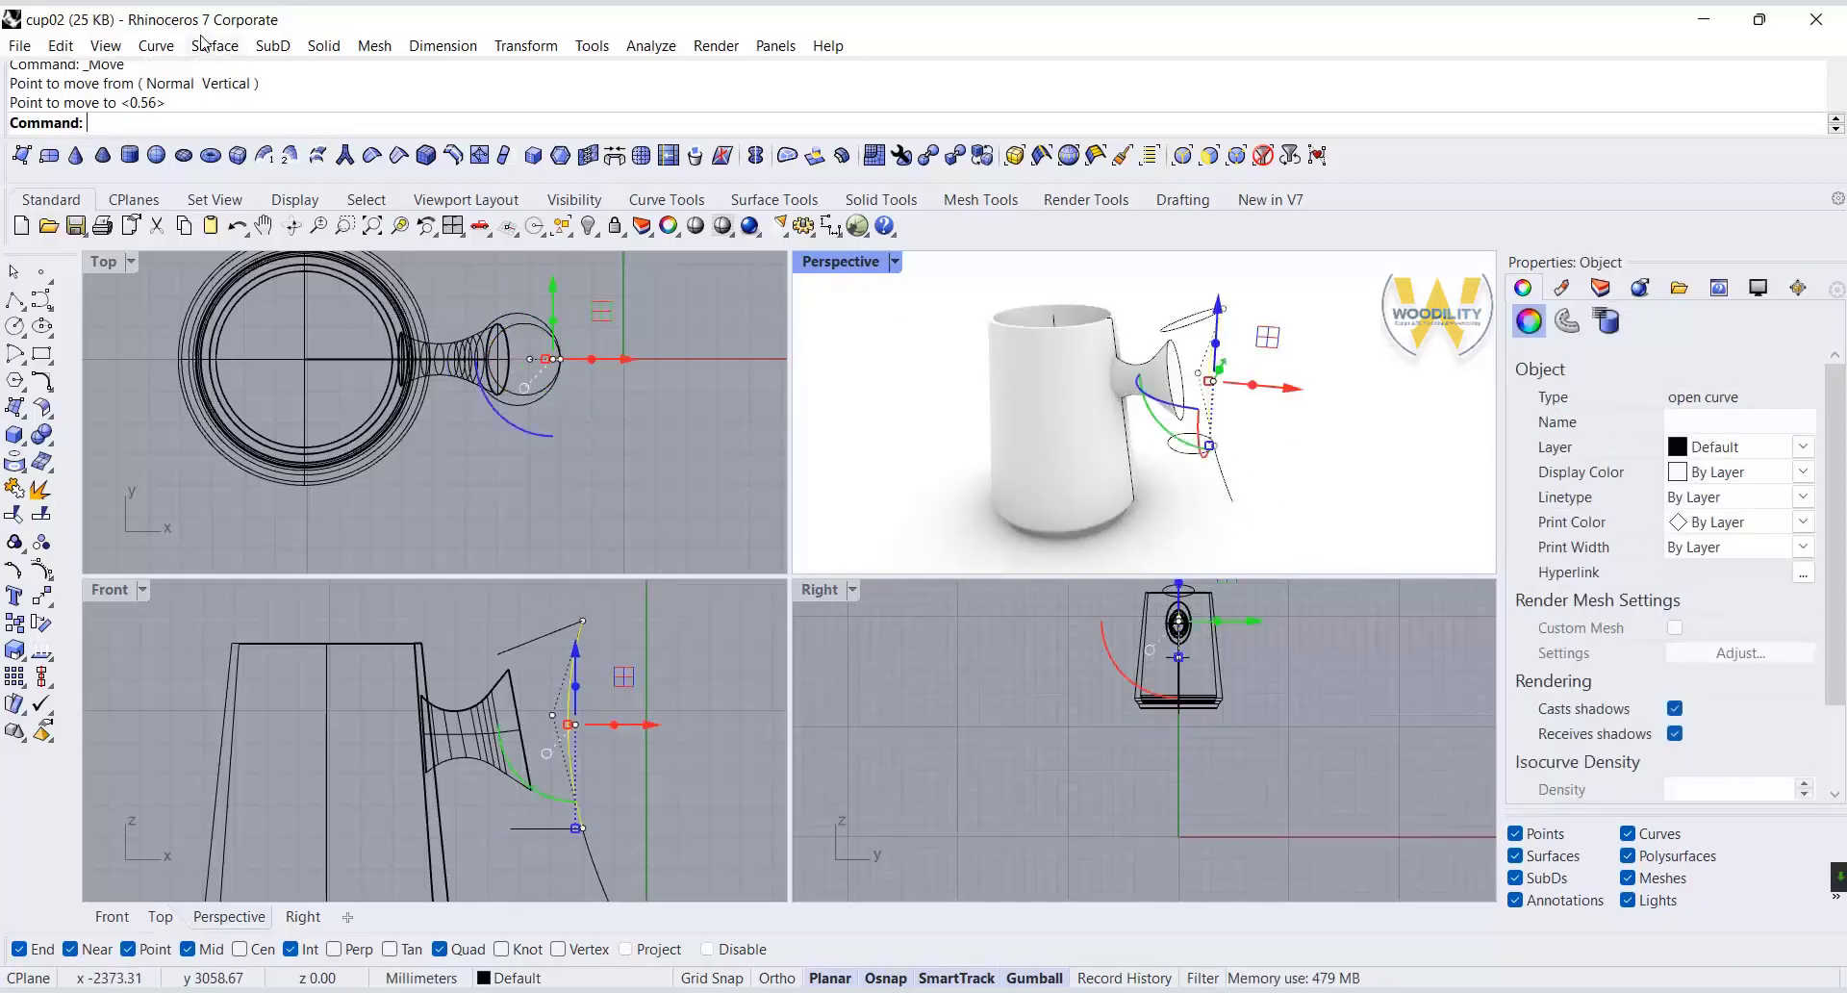
click(215, 45)
click(258, 123)
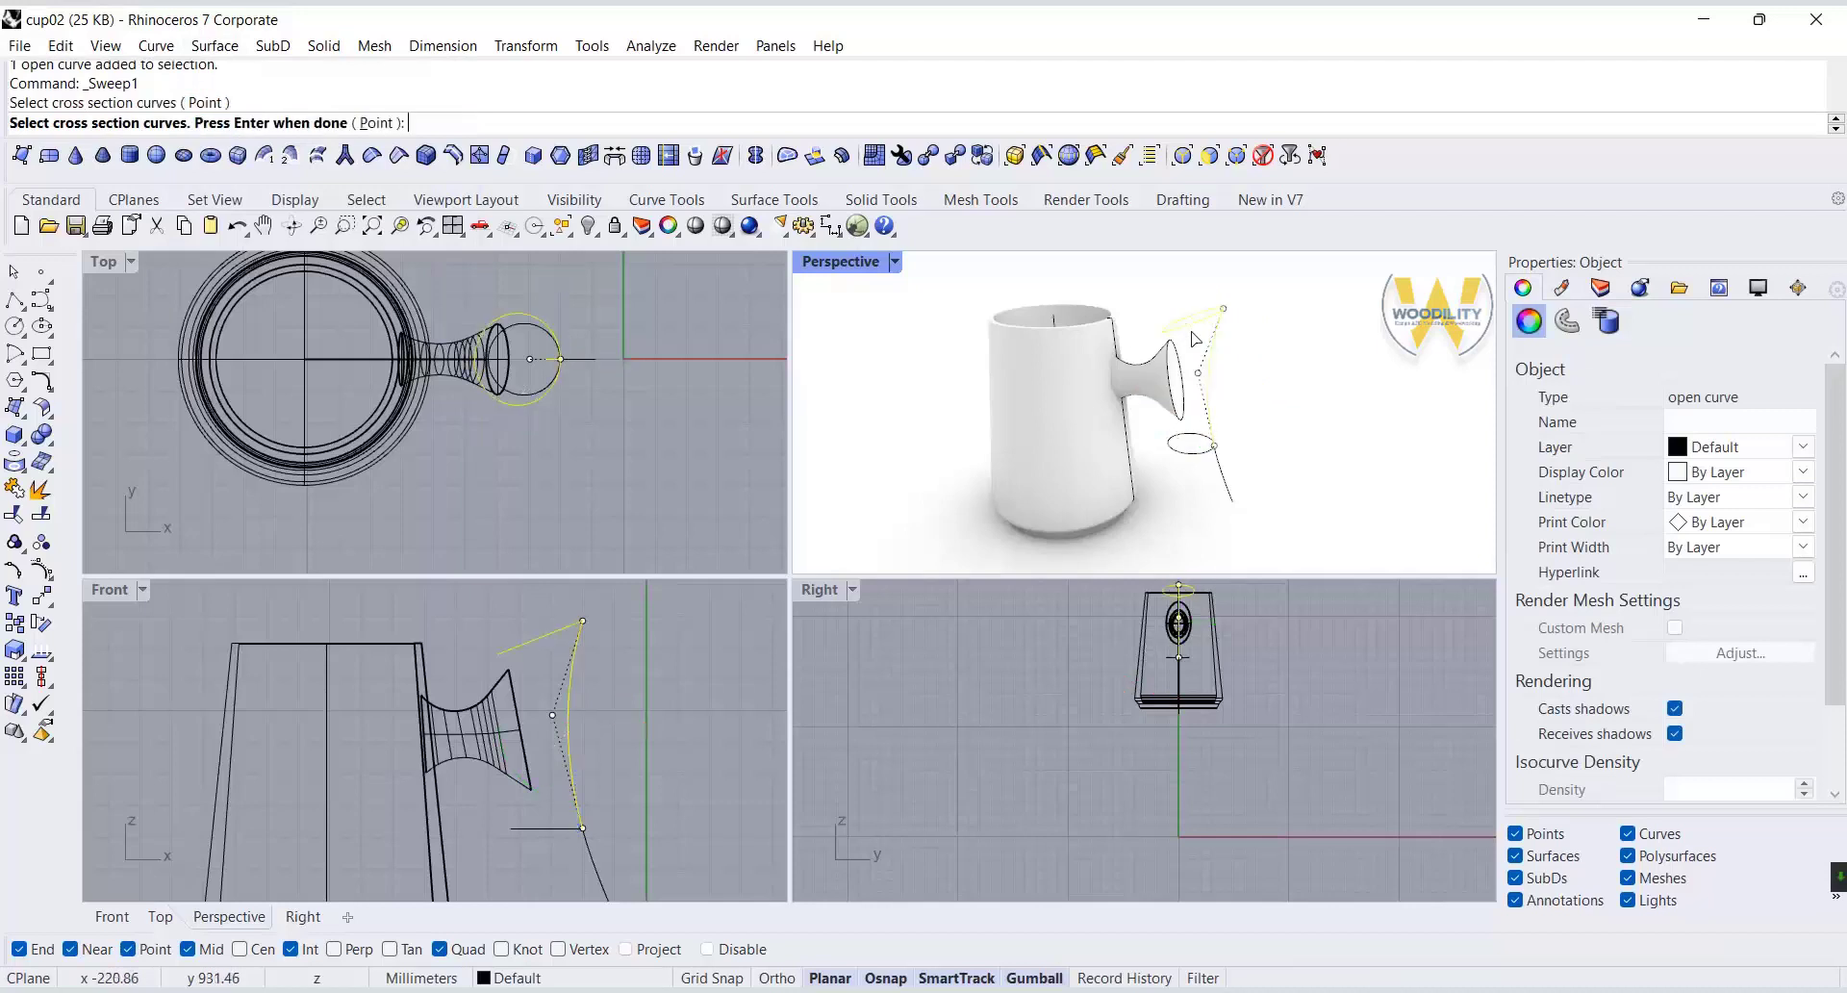
click(1198, 448)
key(Return)
key(Return)
click(1281, 741)
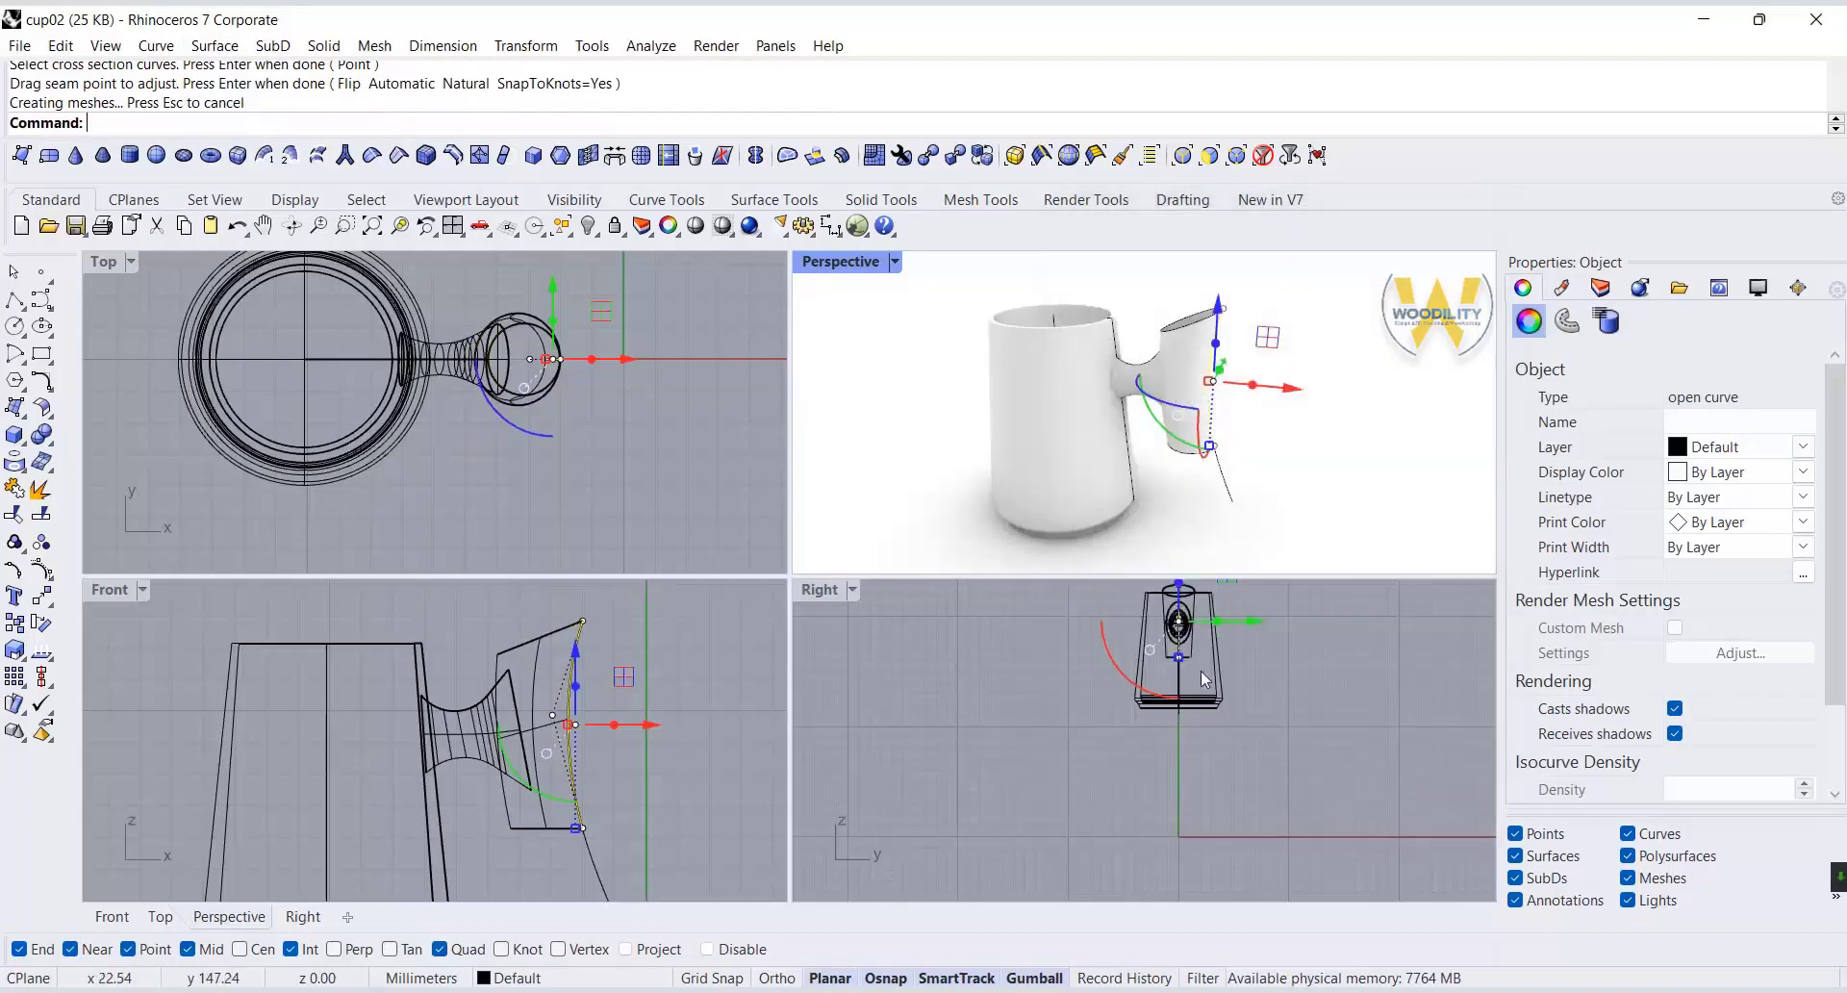
scroll(1130, 406, up, 5)
key(Return)
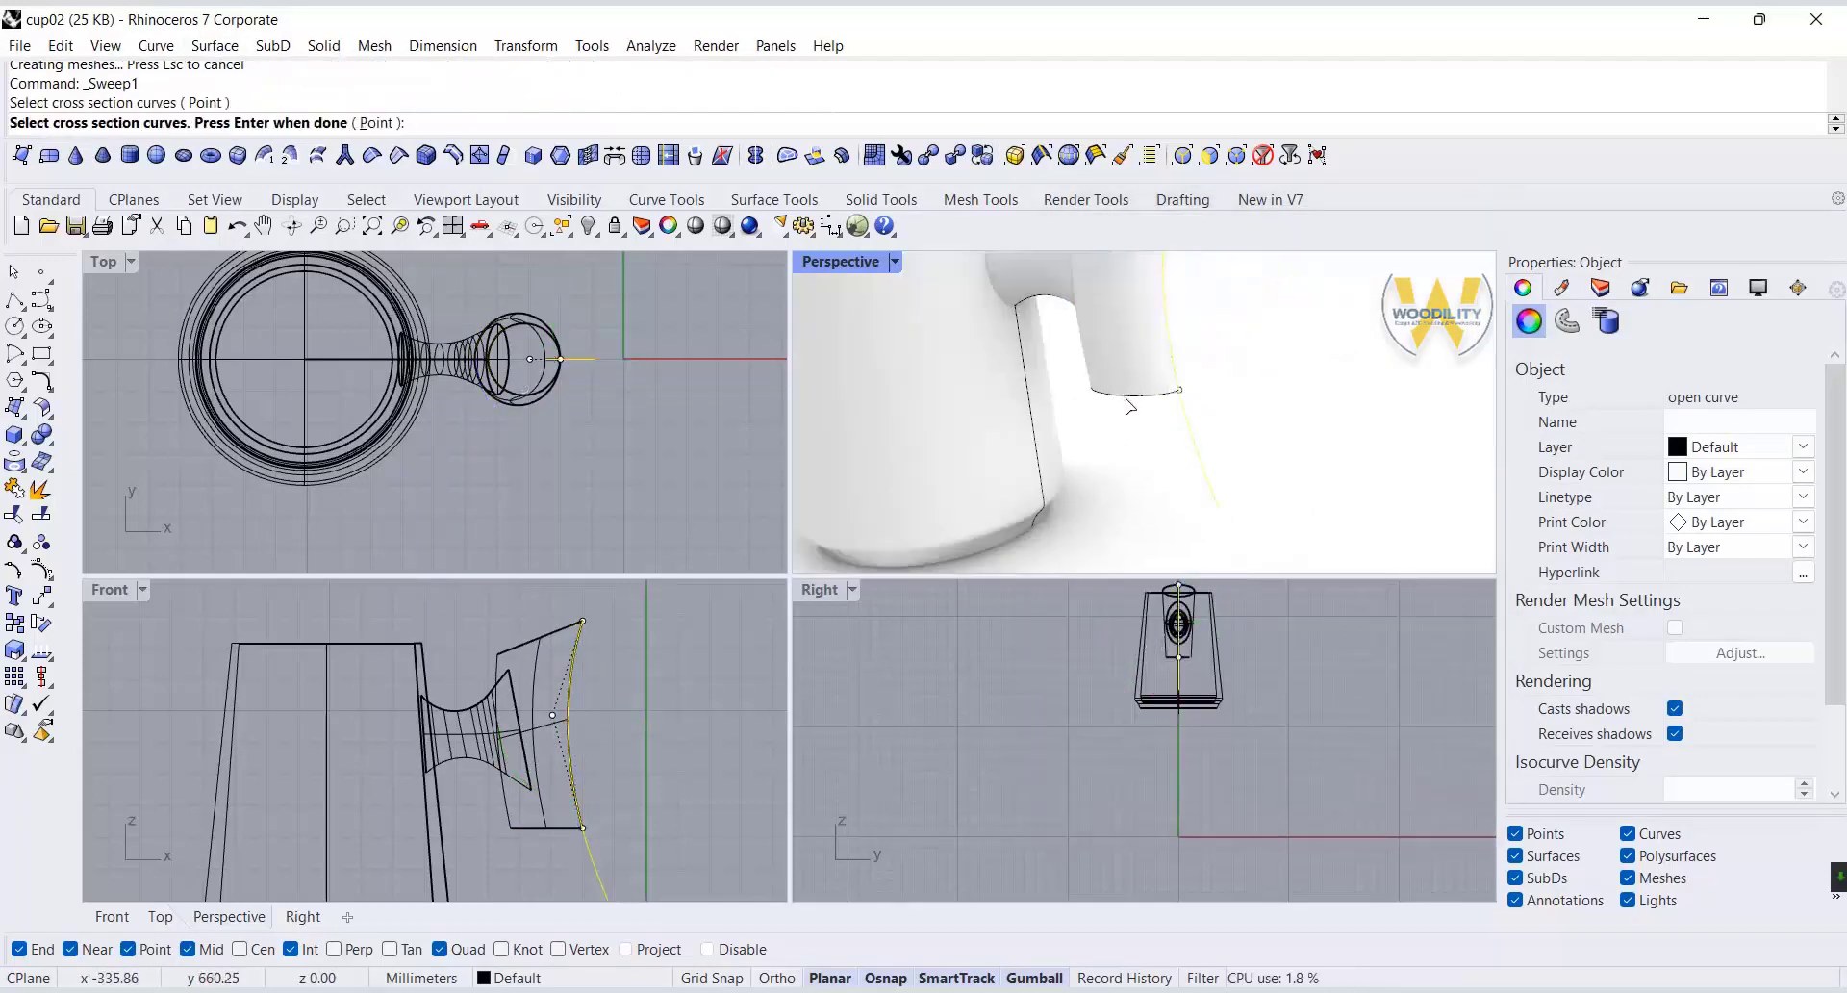
click(1121, 399)
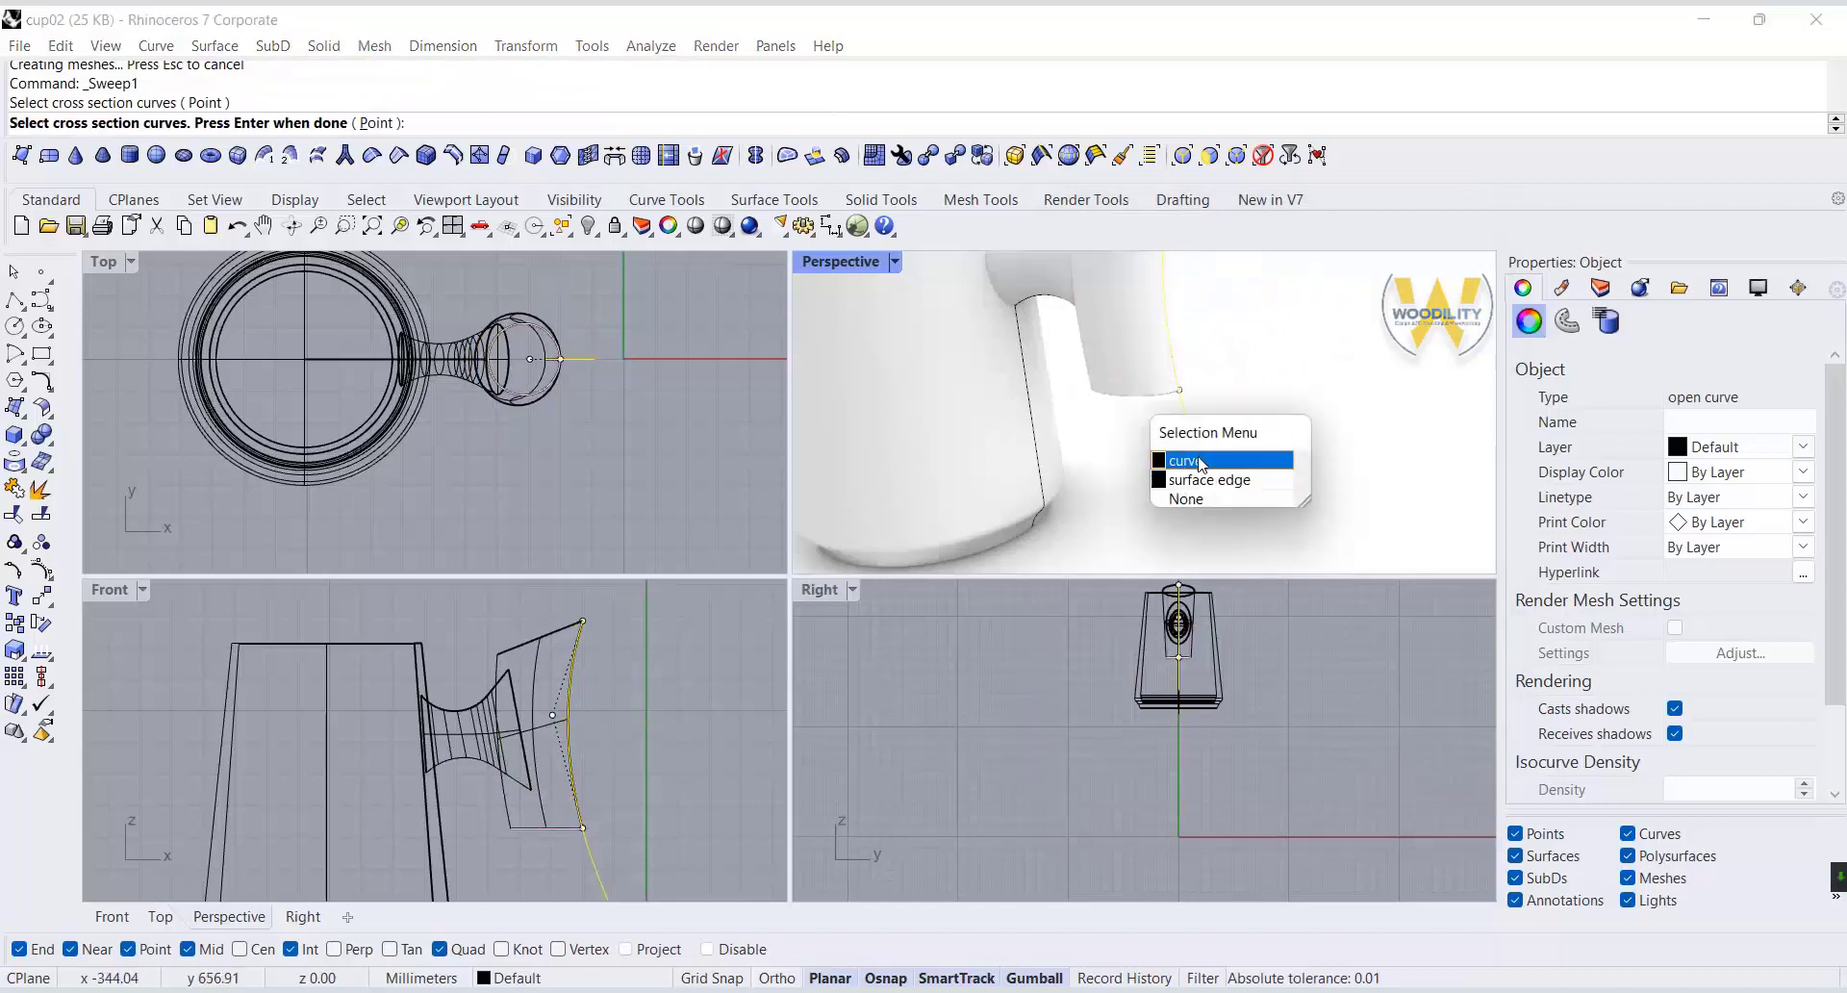
click(1198, 460)
key(Escape)
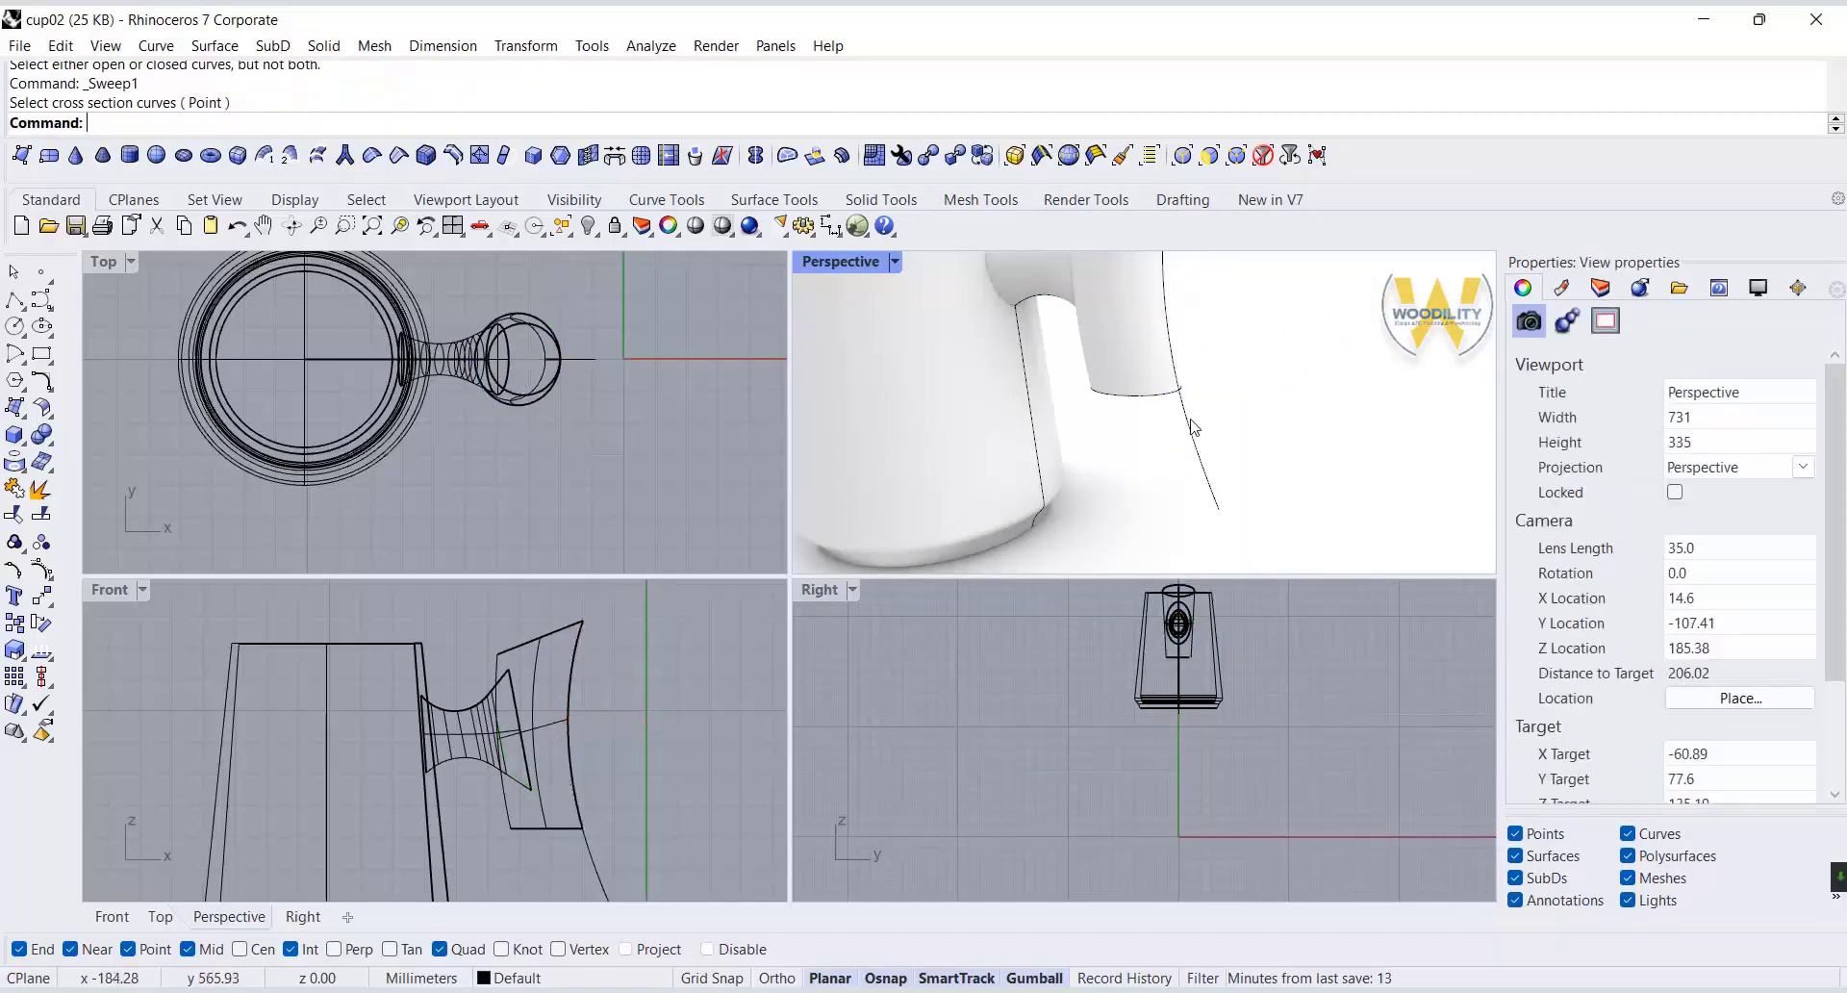
Sweep the horizontal closed curve along the lower handle rail using Sweep 1 Rail.
click(1194, 433)
click(215, 45)
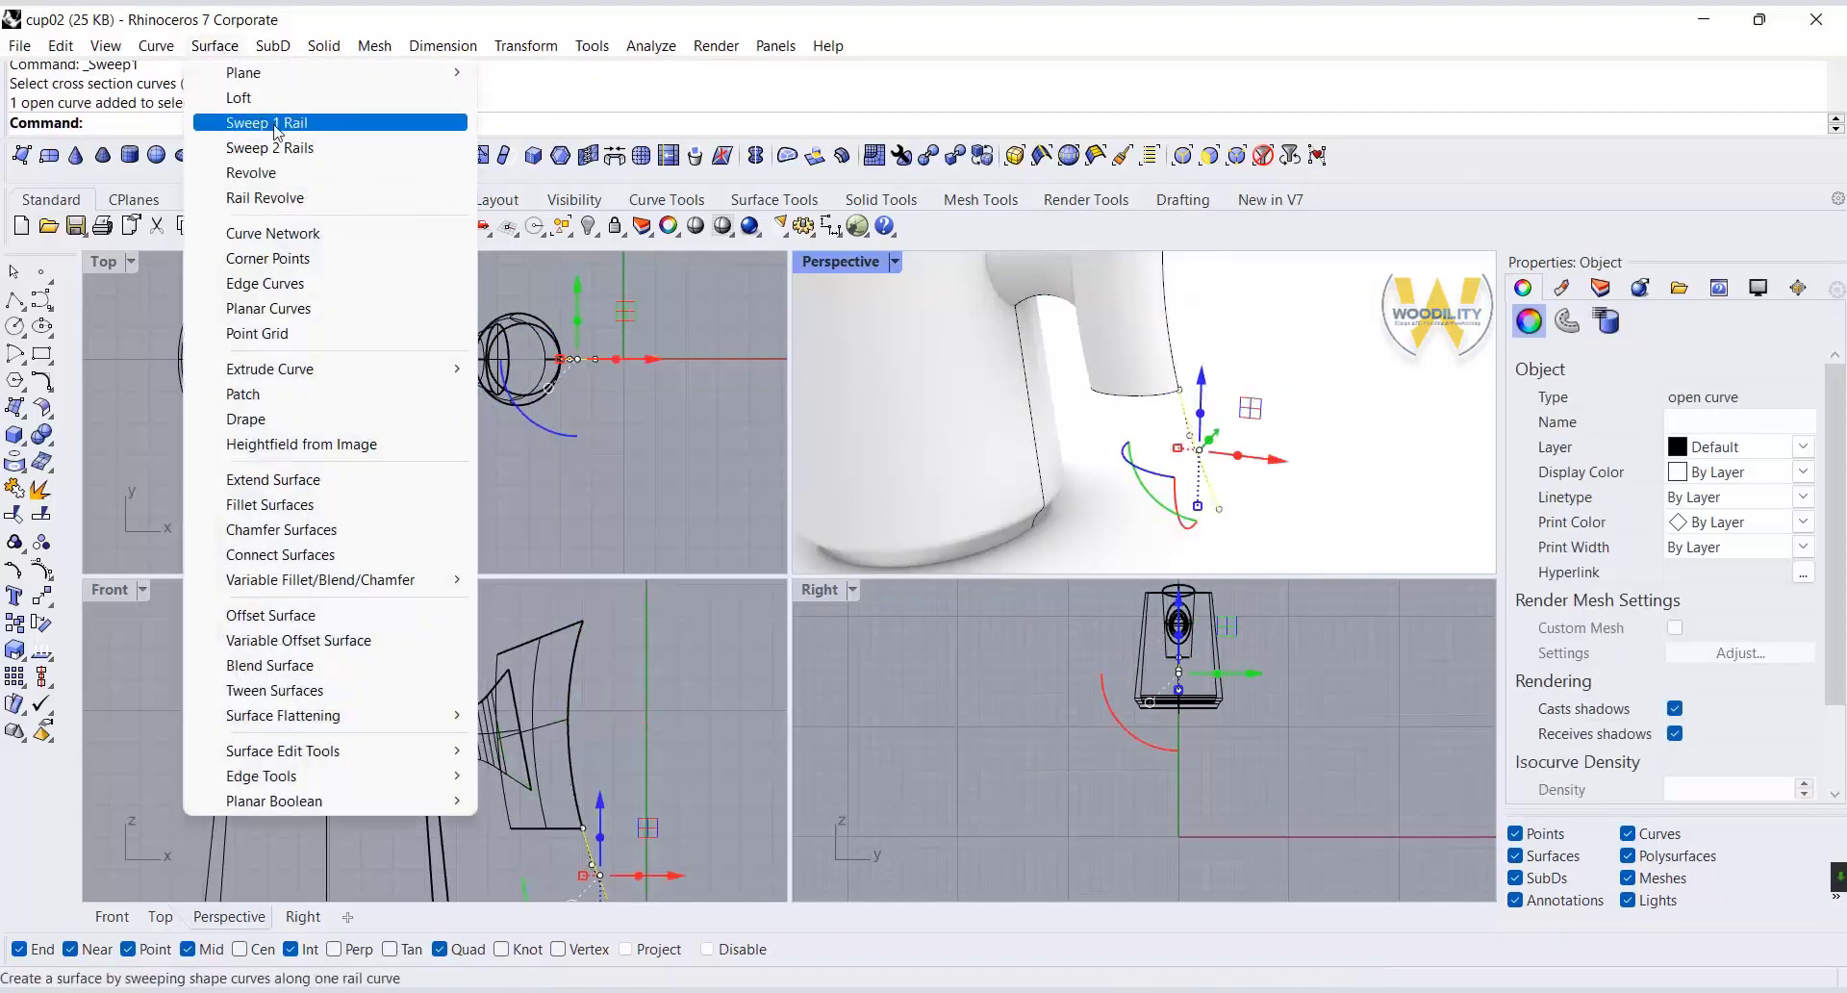
click(260, 119)
click(1185, 414)
click(1225, 460)
key(Return)
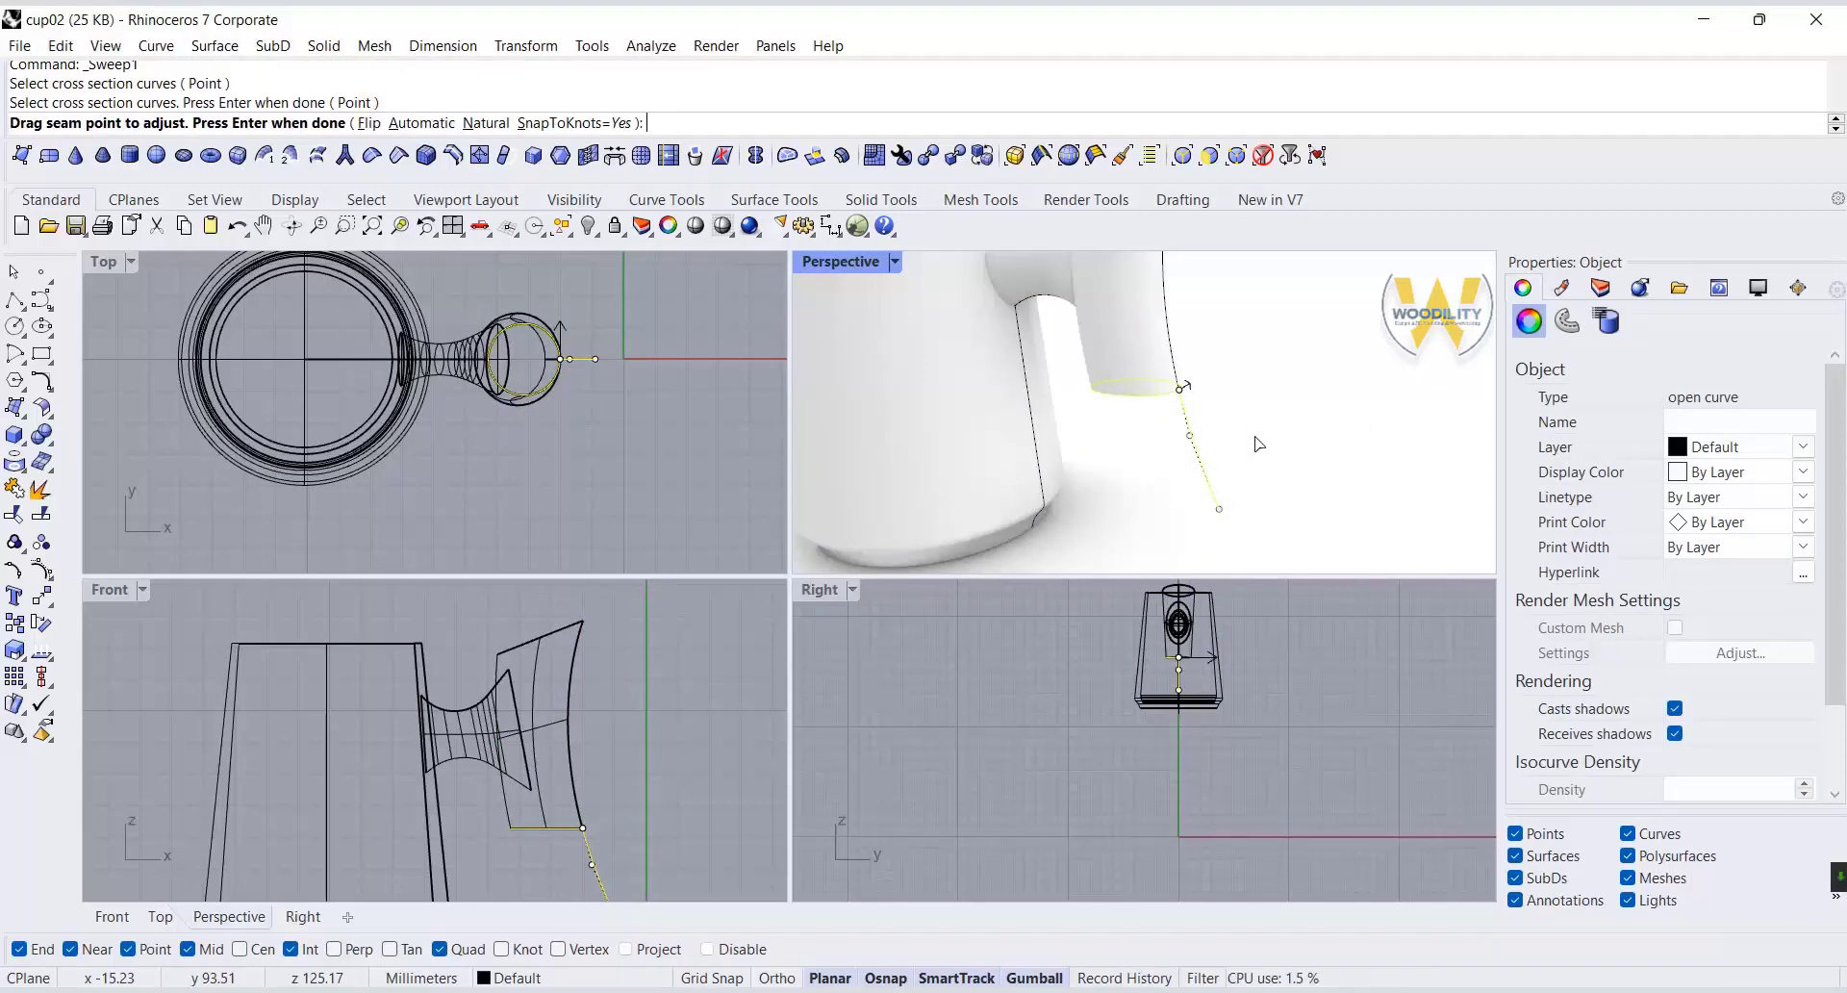
key(Return)
key(Return)
Cap the open ends of the lower and upper handle surfaces.
click(1138, 439)
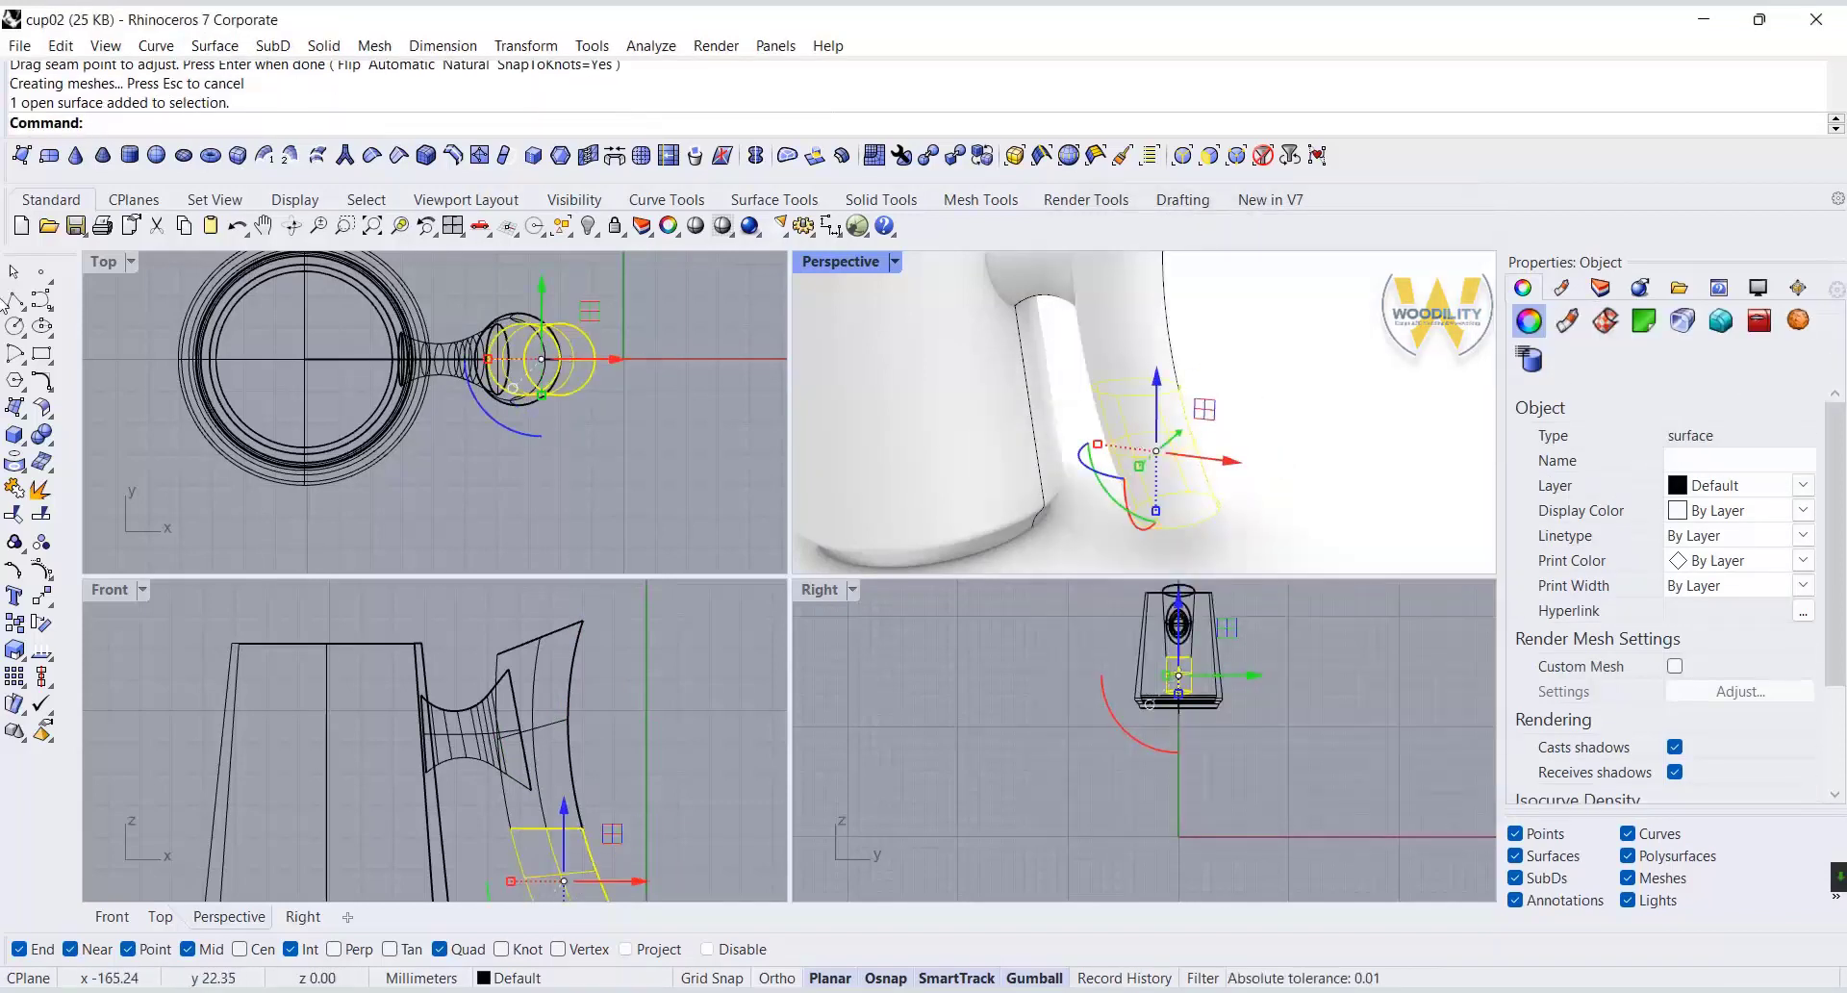
click(51, 445)
click(76, 486)
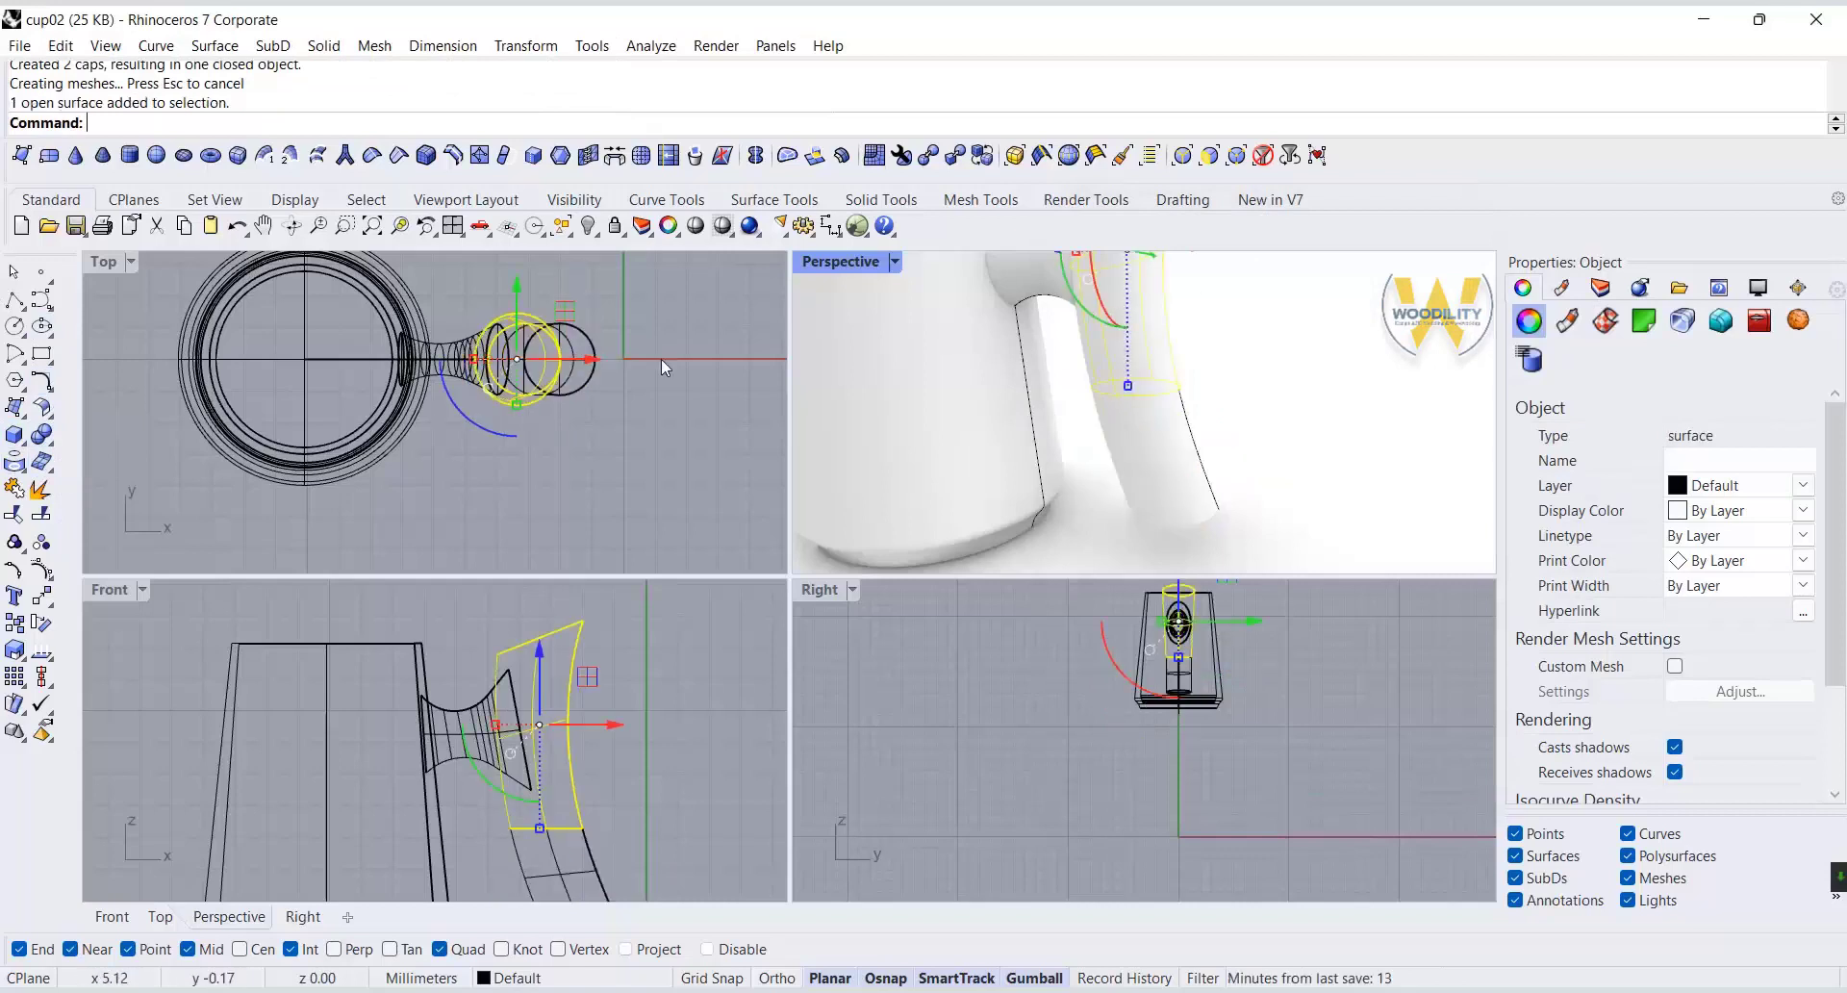
click(55, 449)
click(77, 486)
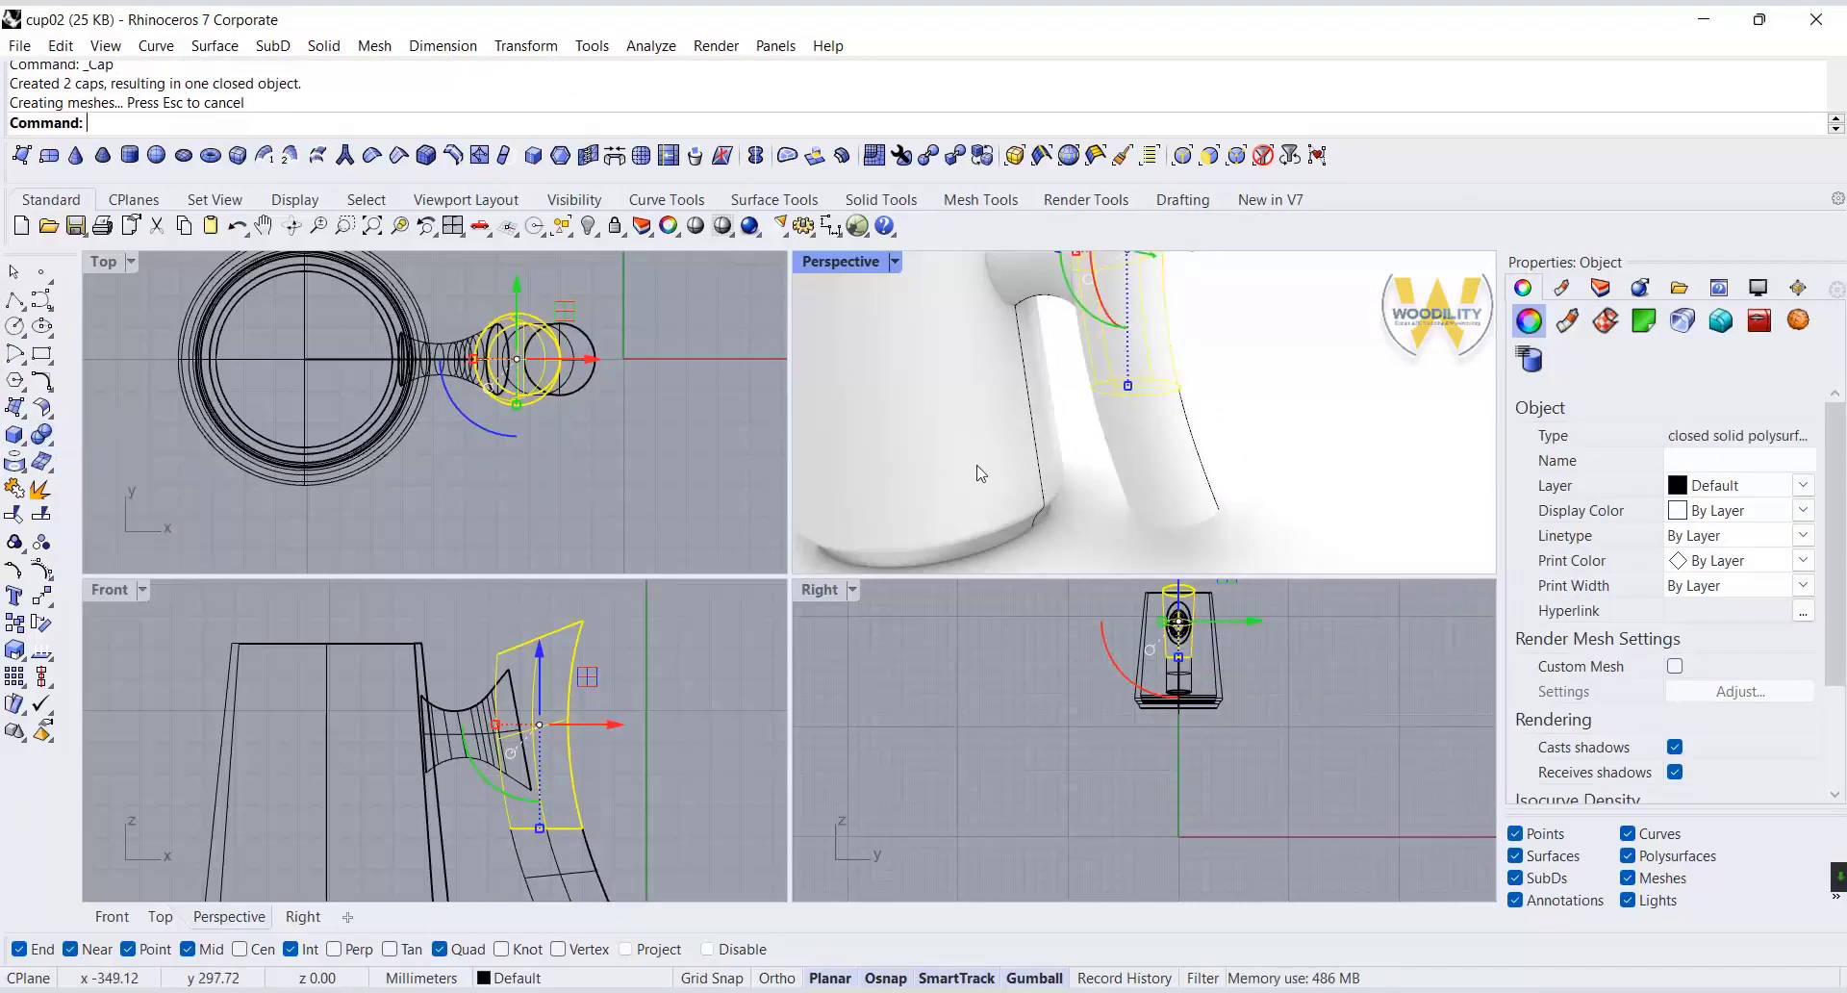
Fillet the bottom end edge of the lower handle solid with a radius of 4.
click(1280, 412)
click(50, 449)
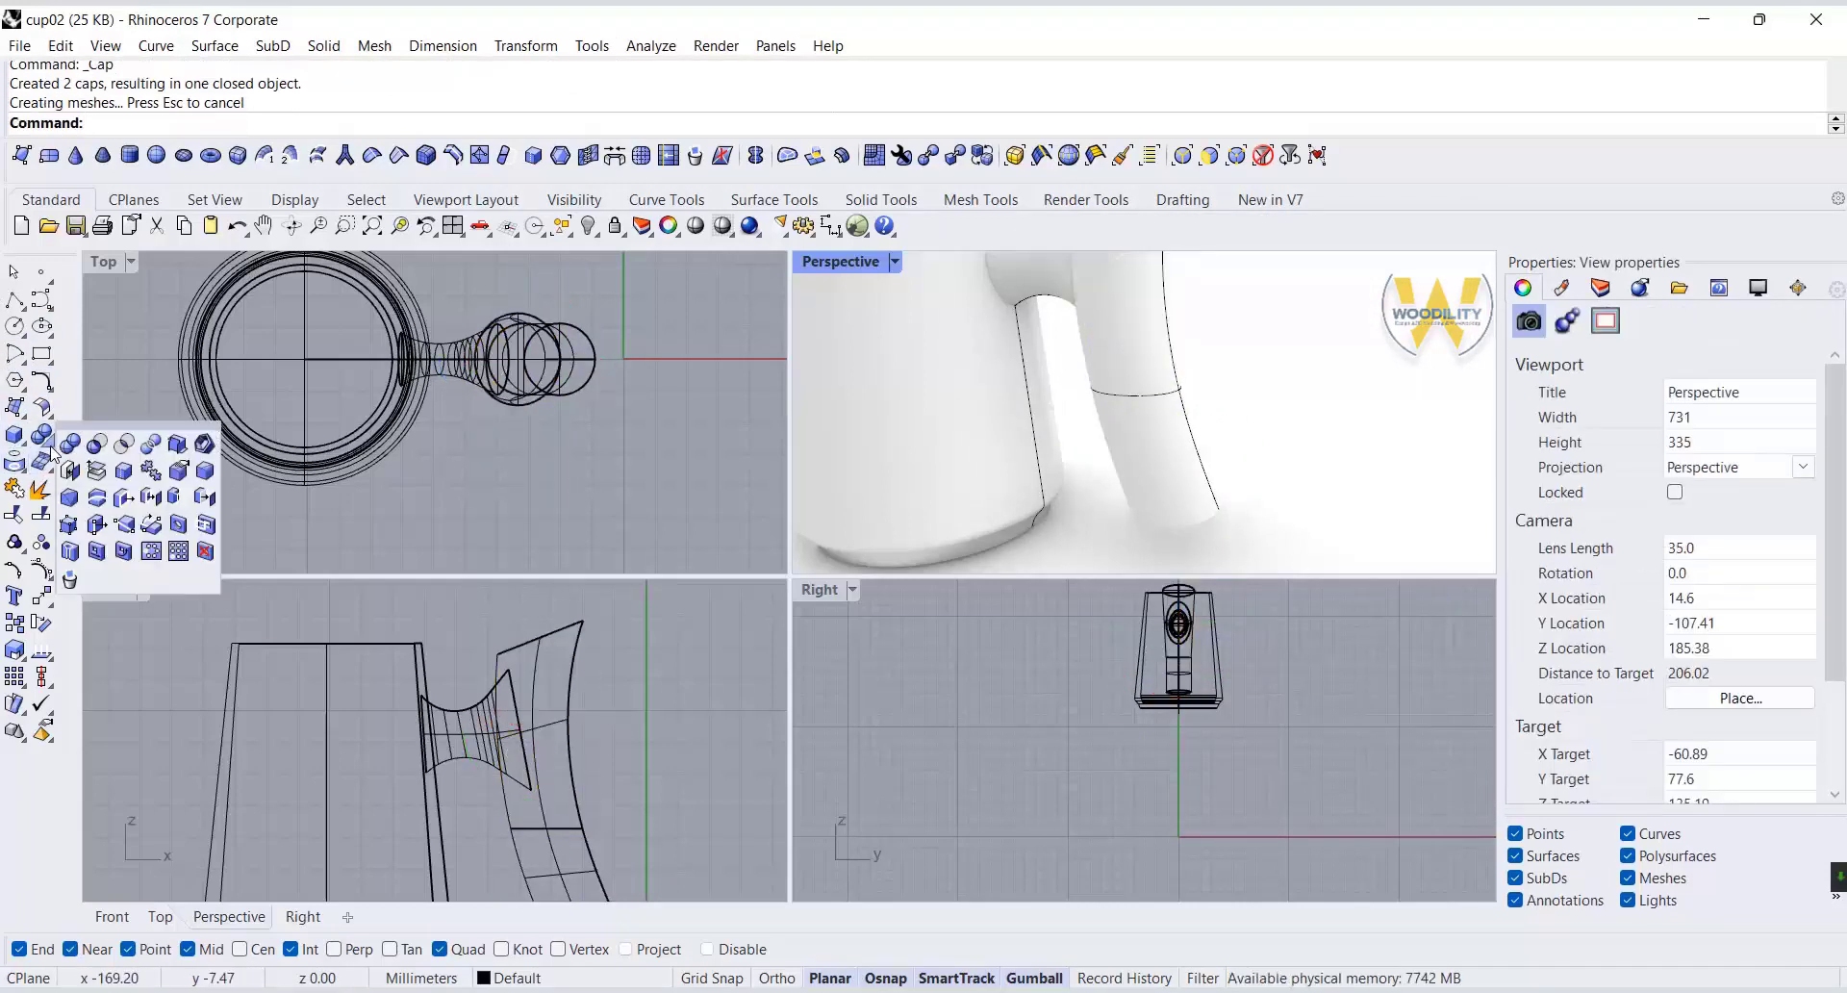
click(202, 471)
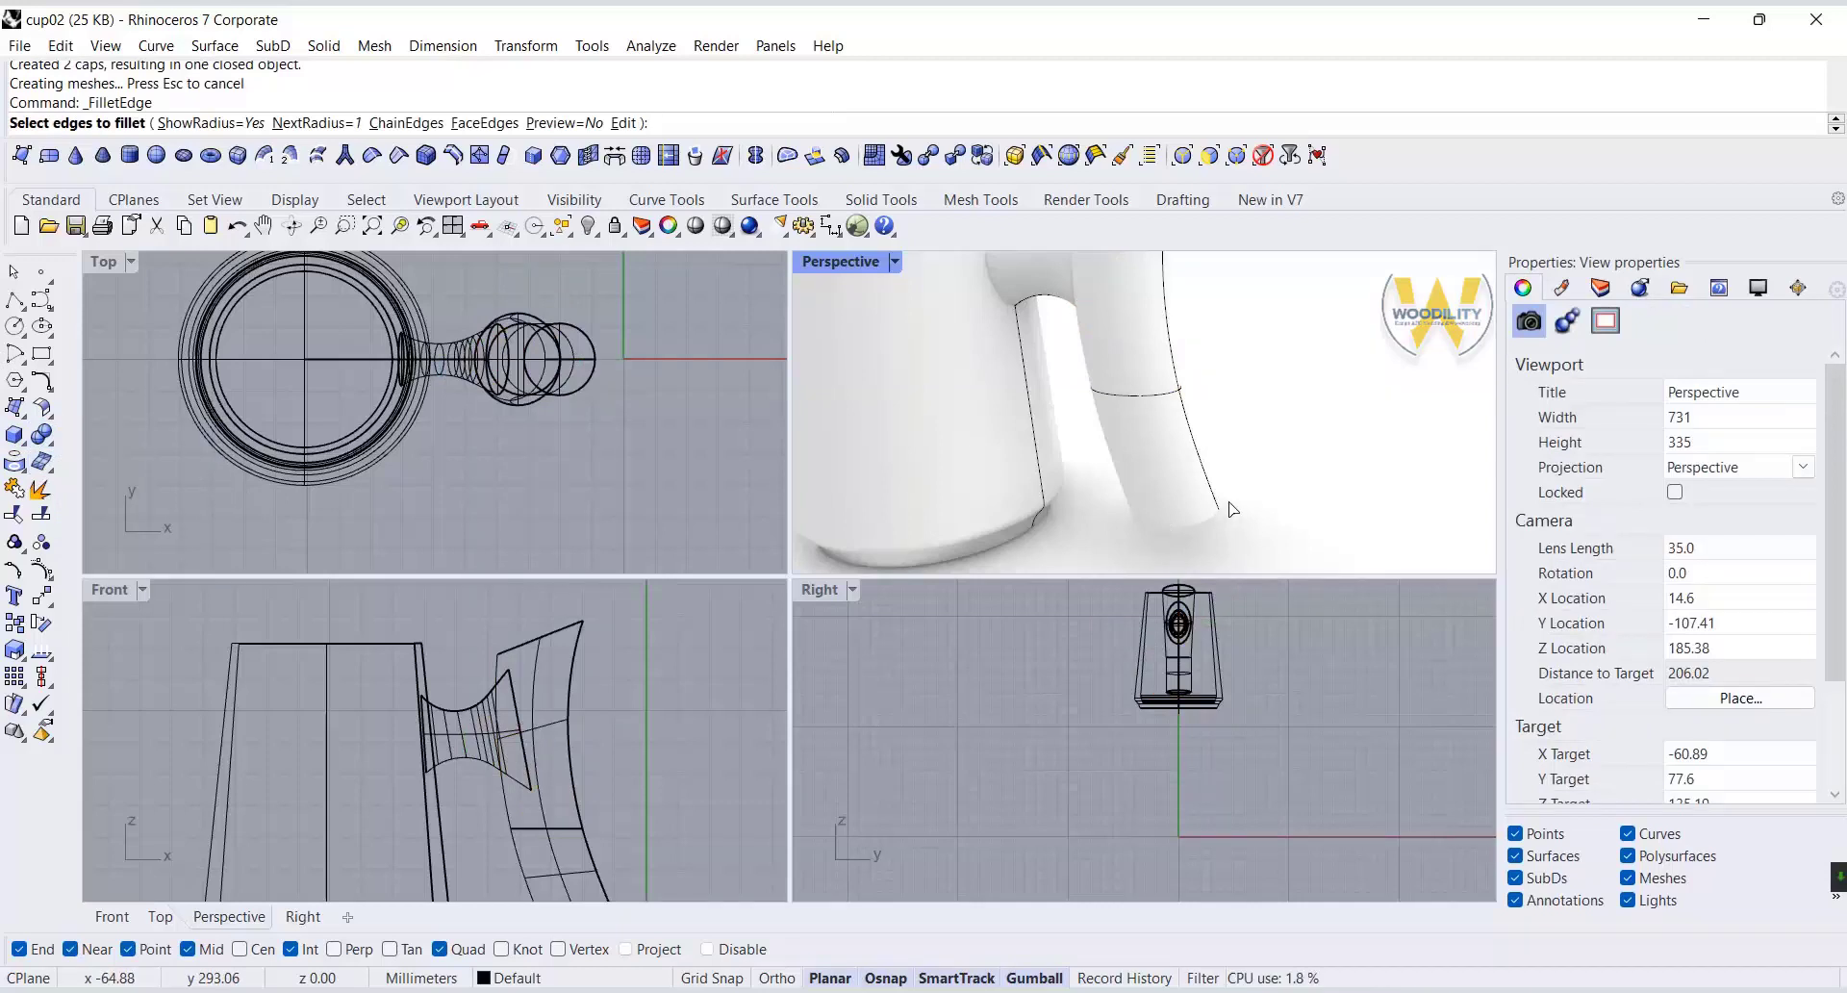
text(4)
key(Return)
click(1202, 522)
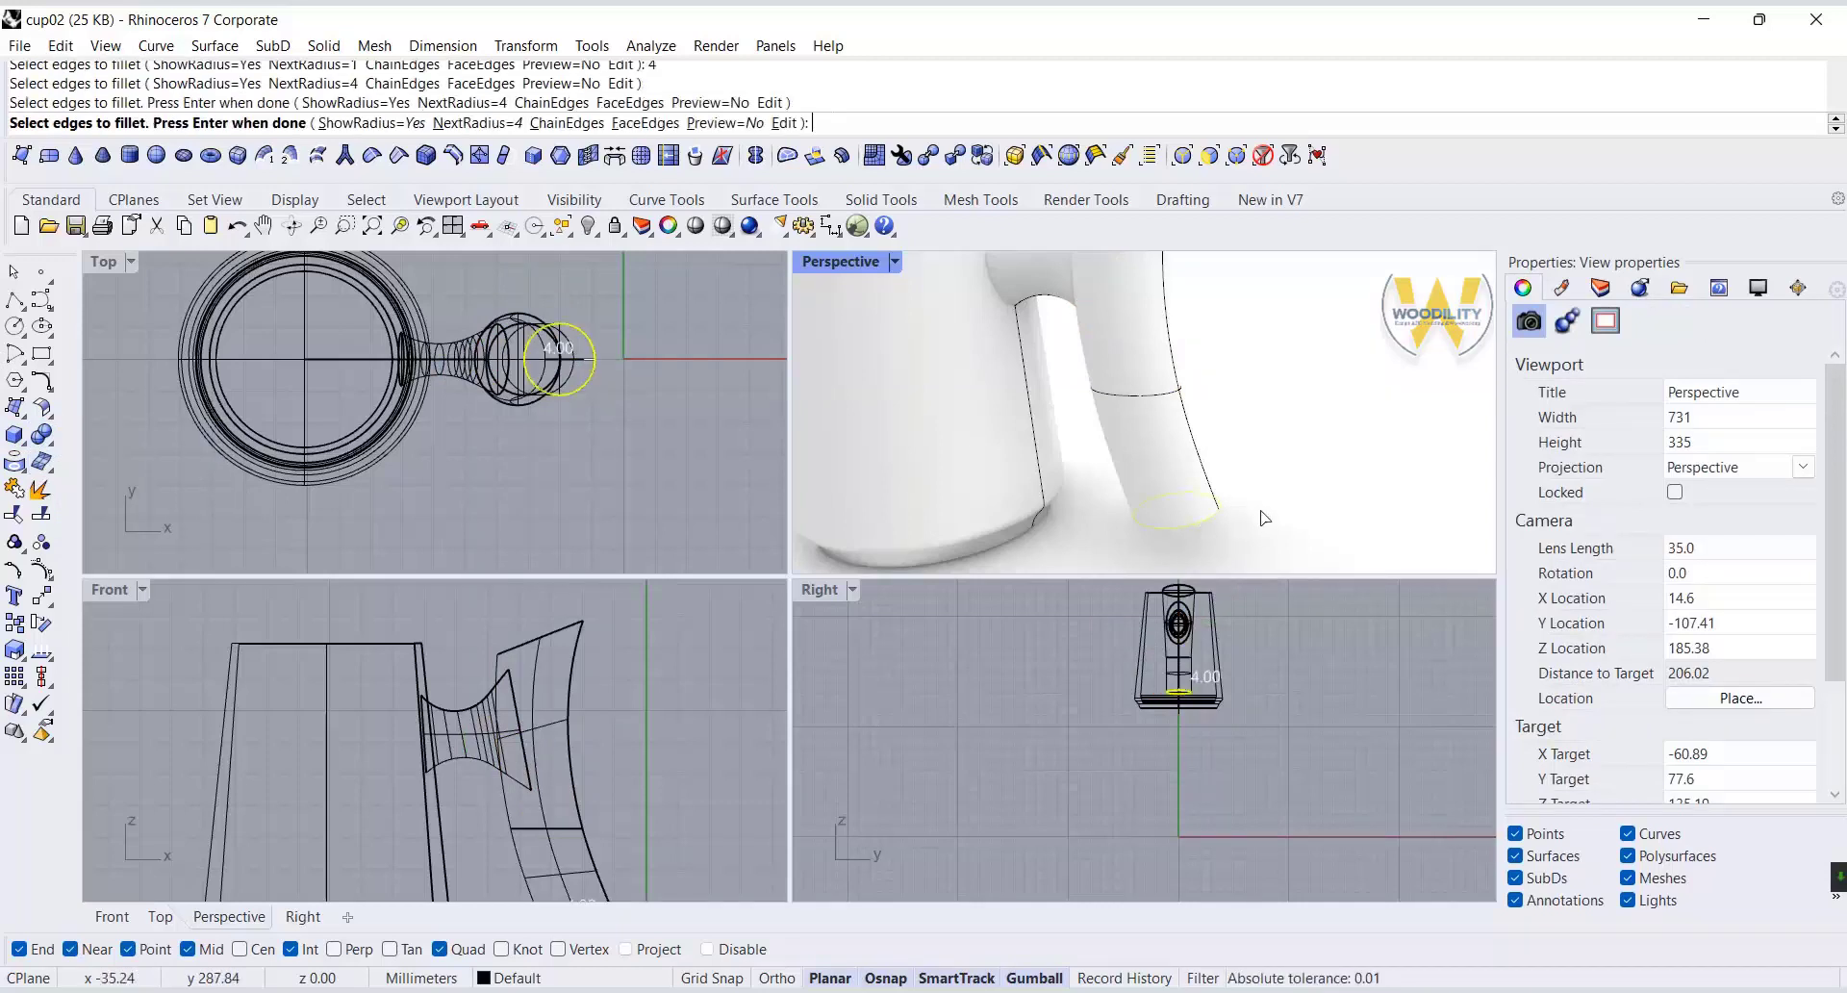
right_click(1262, 514)
right_click(1263, 514)
right_drag(1264, 516, 1284, 506)
Hide the cup body polysurface, leaving its wall profile curves and the handle visible.
scroll(1285, 498, down, 10)
right_drag(1041, 470, 1095, 431)
scroll(337, 659, up, 4)
right_drag(336, 659, 373, 683)
click(508, 687)
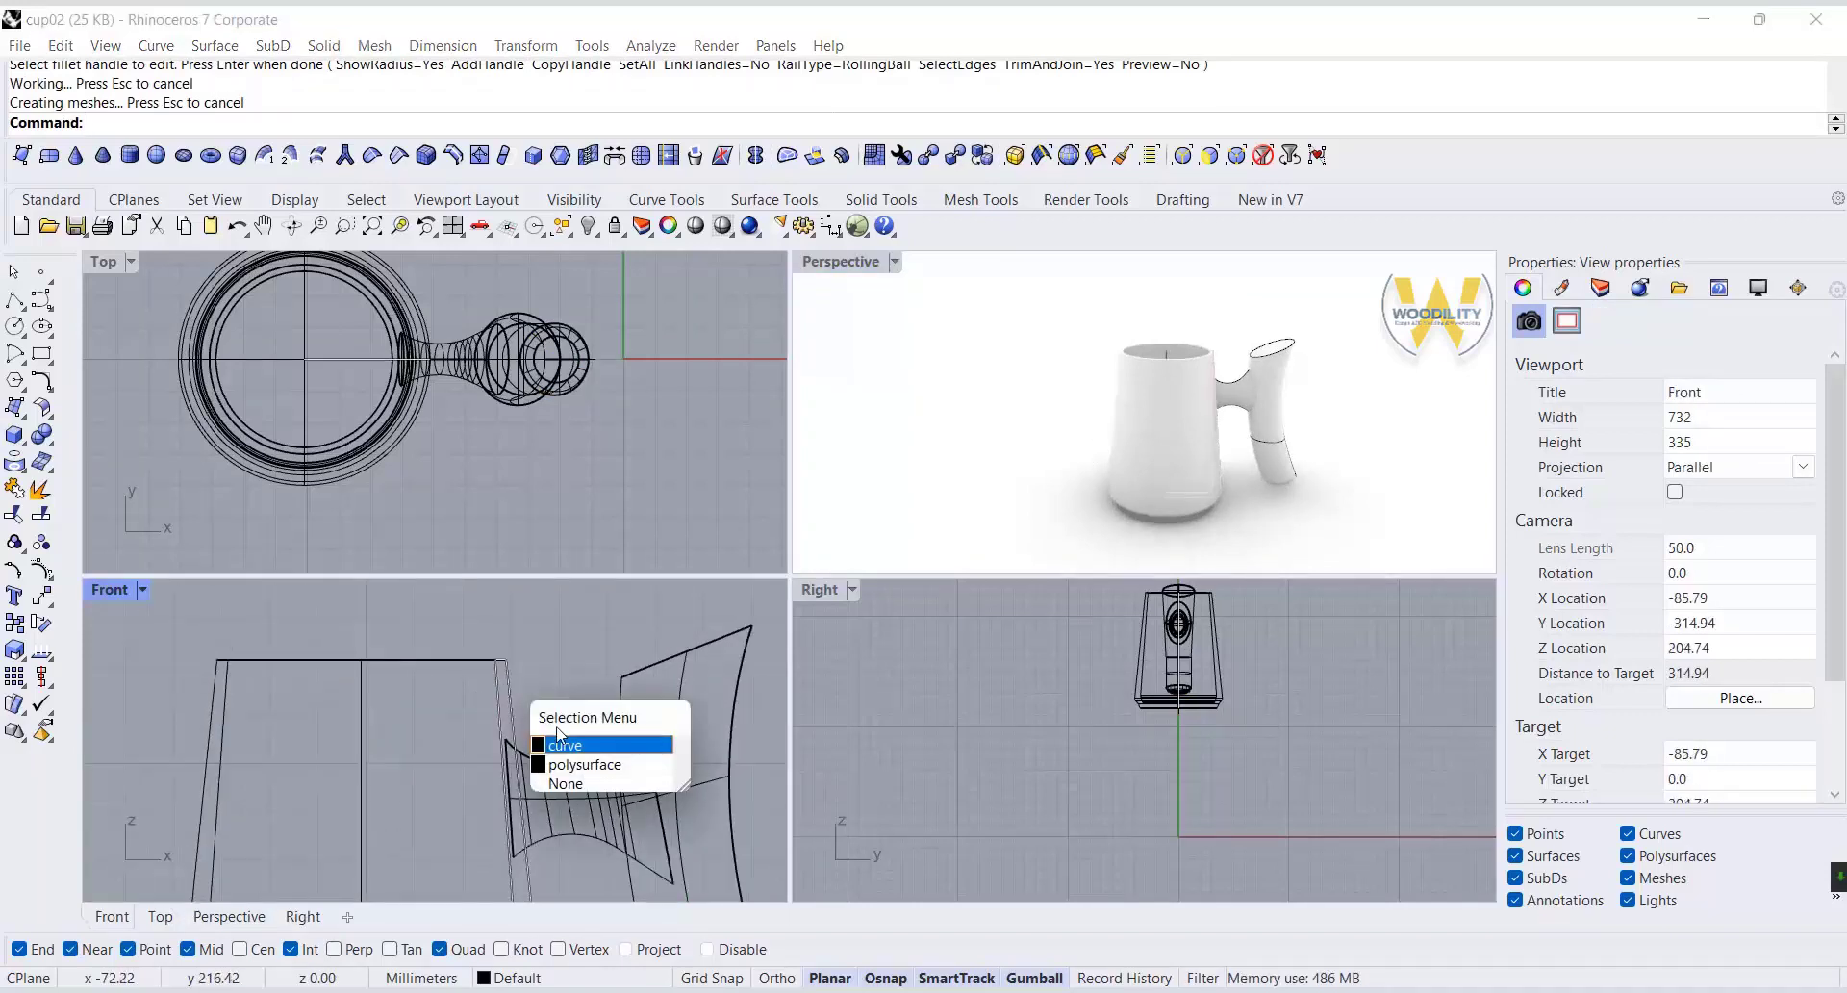
click(570, 764)
middle_click(536, 663)
click(485, 649)
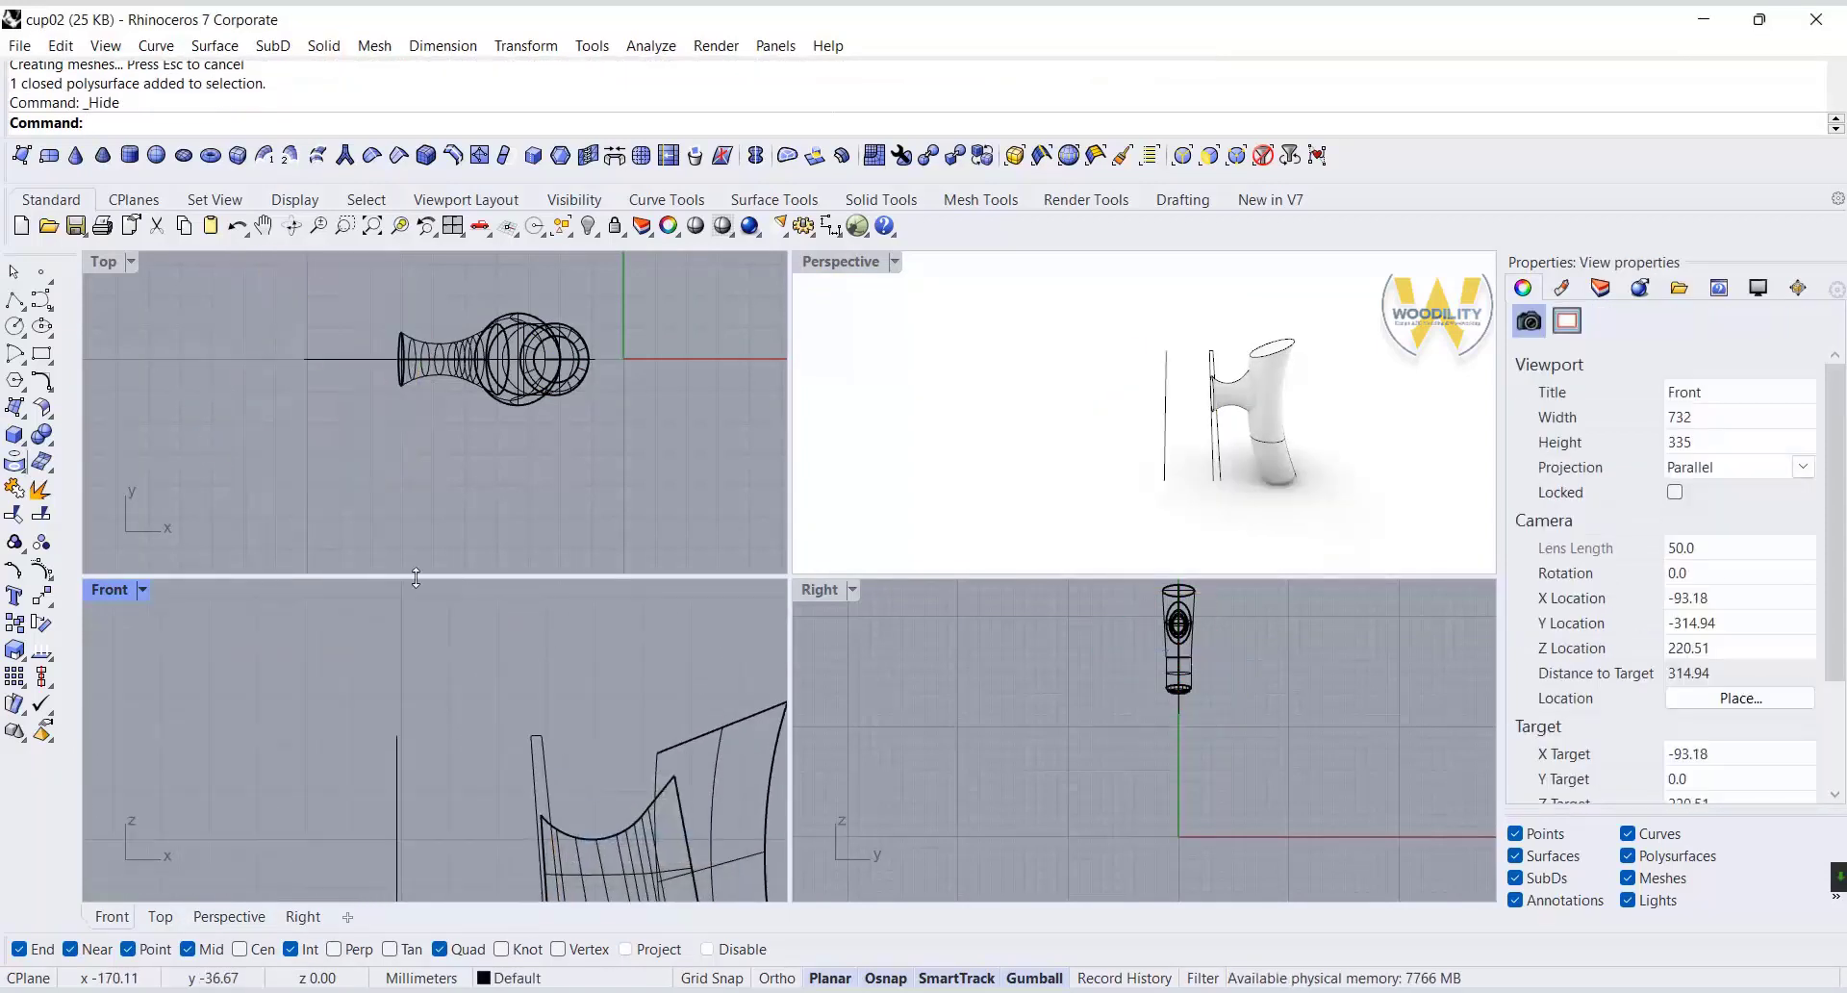
Draw a polyline in the front view from the inner cup wall up above the rim and horizontally outward.
click(15, 301)
scroll(433, 649, up, 10)
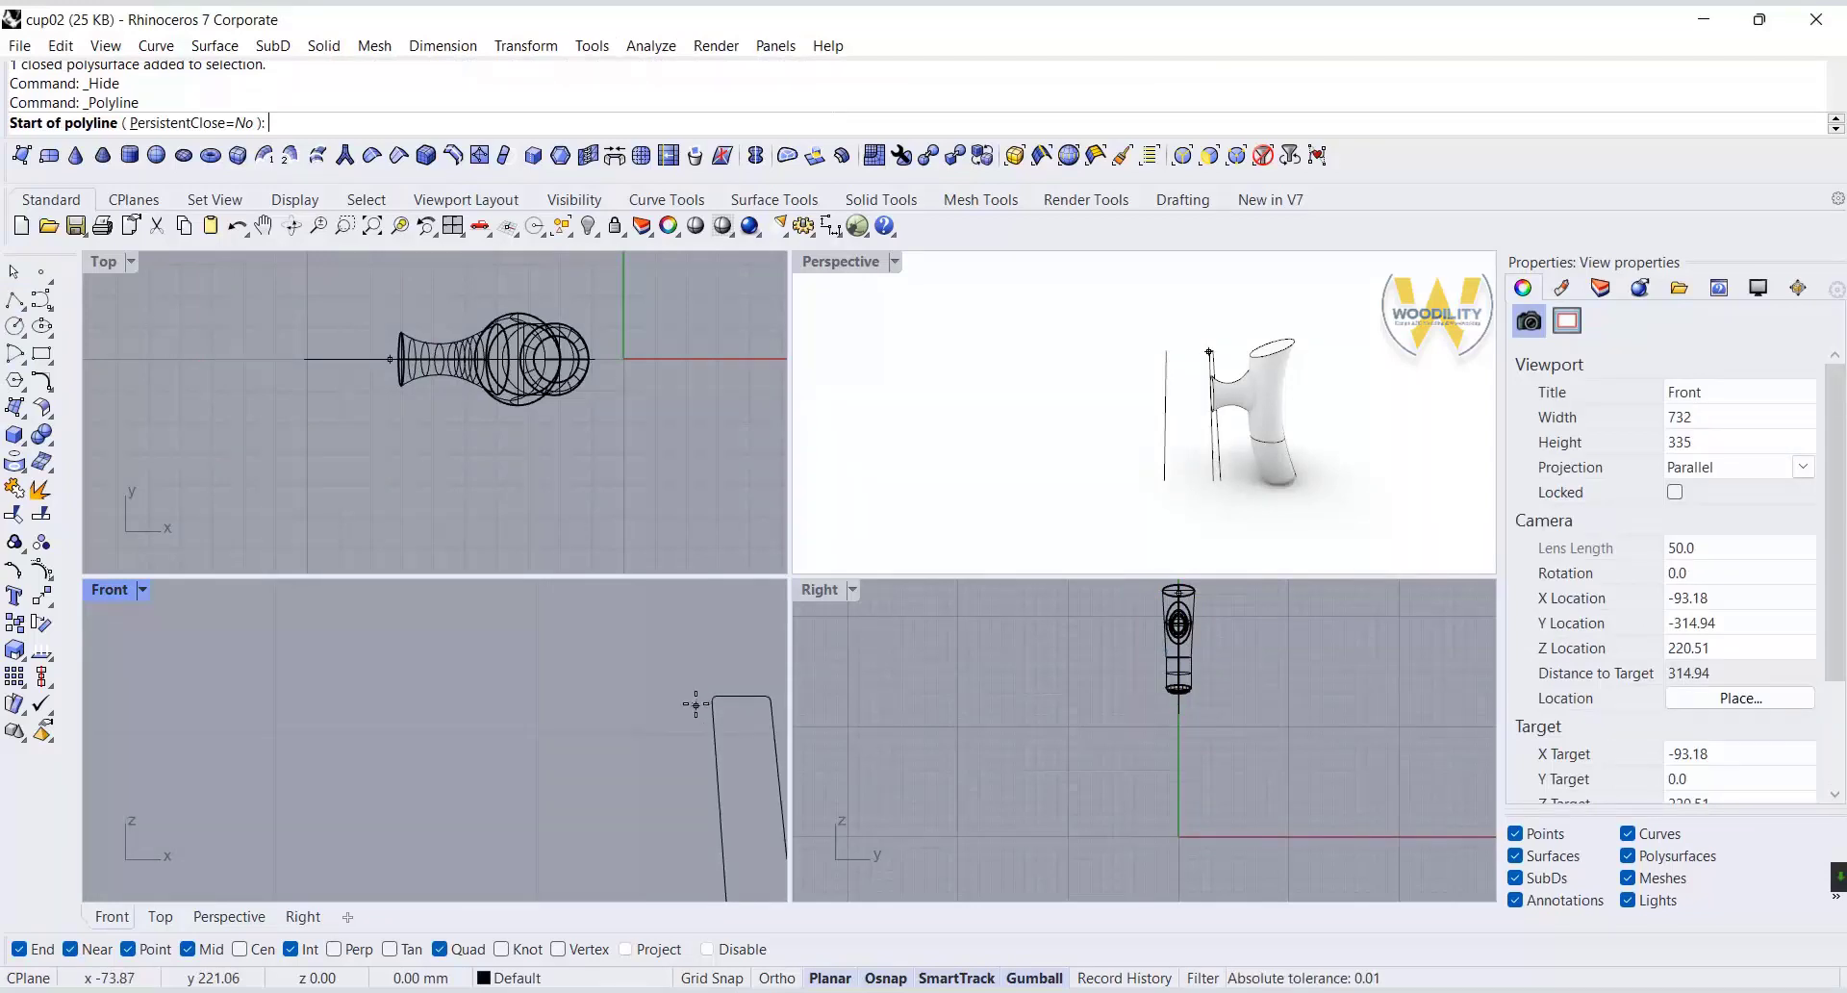
click(719, 739)
click(713, 651)
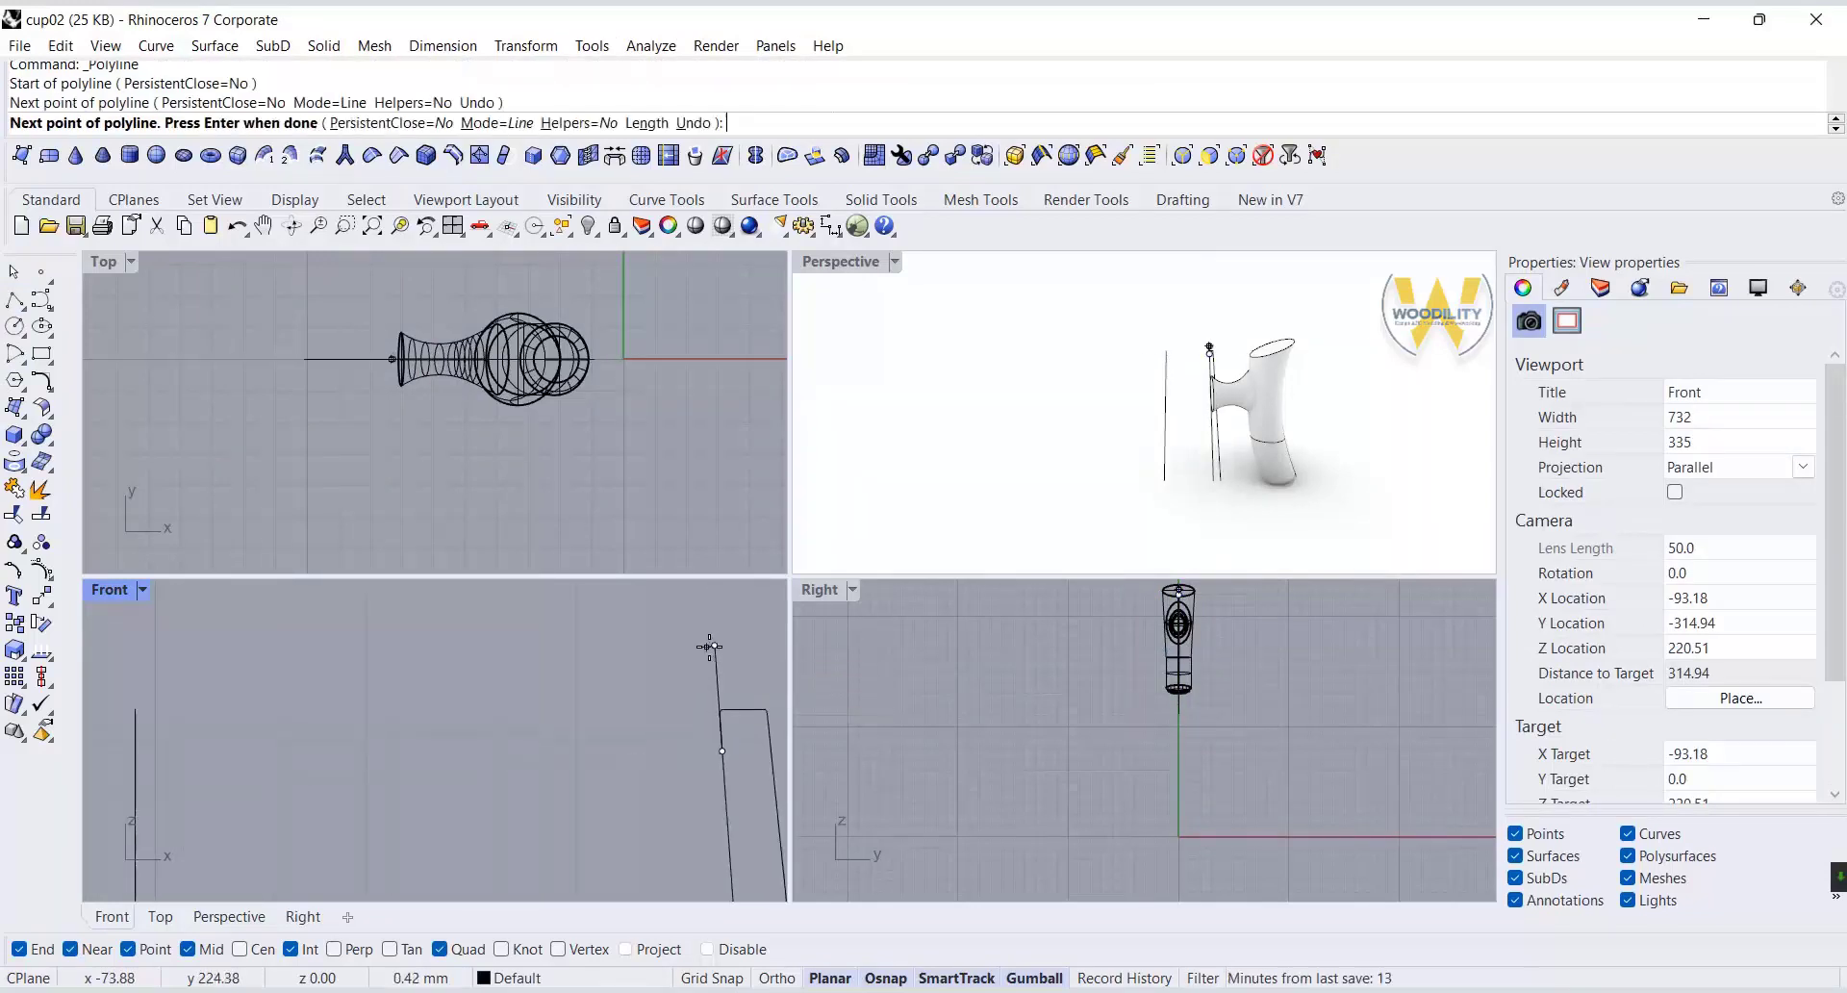
scroll(698, 654, down, 4)
shift+click(714, 654)
right_click(714, 655)
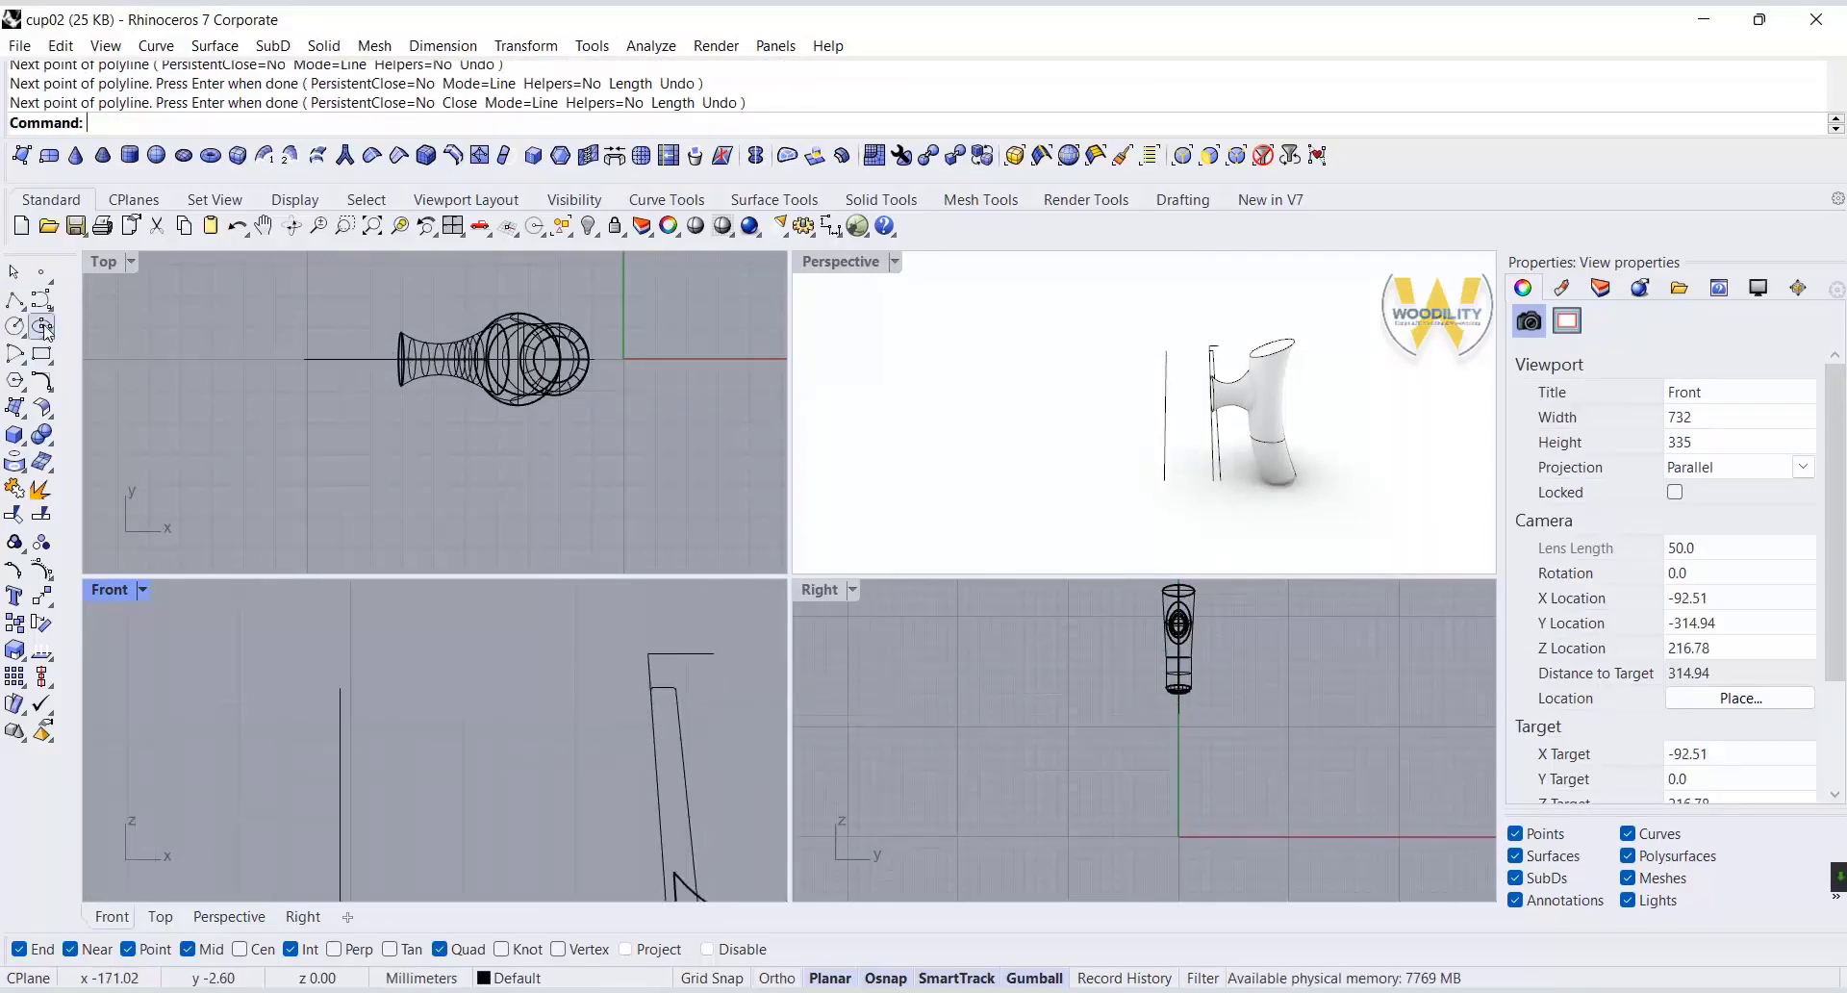
Draw a concave arc from the outer end of the horizontal flange line up and inward to shape the lid's side.
click(21, 360)
click(68, 364)
scroll(708, 833, down, 1)
click(714, 688)
click(676, 603)
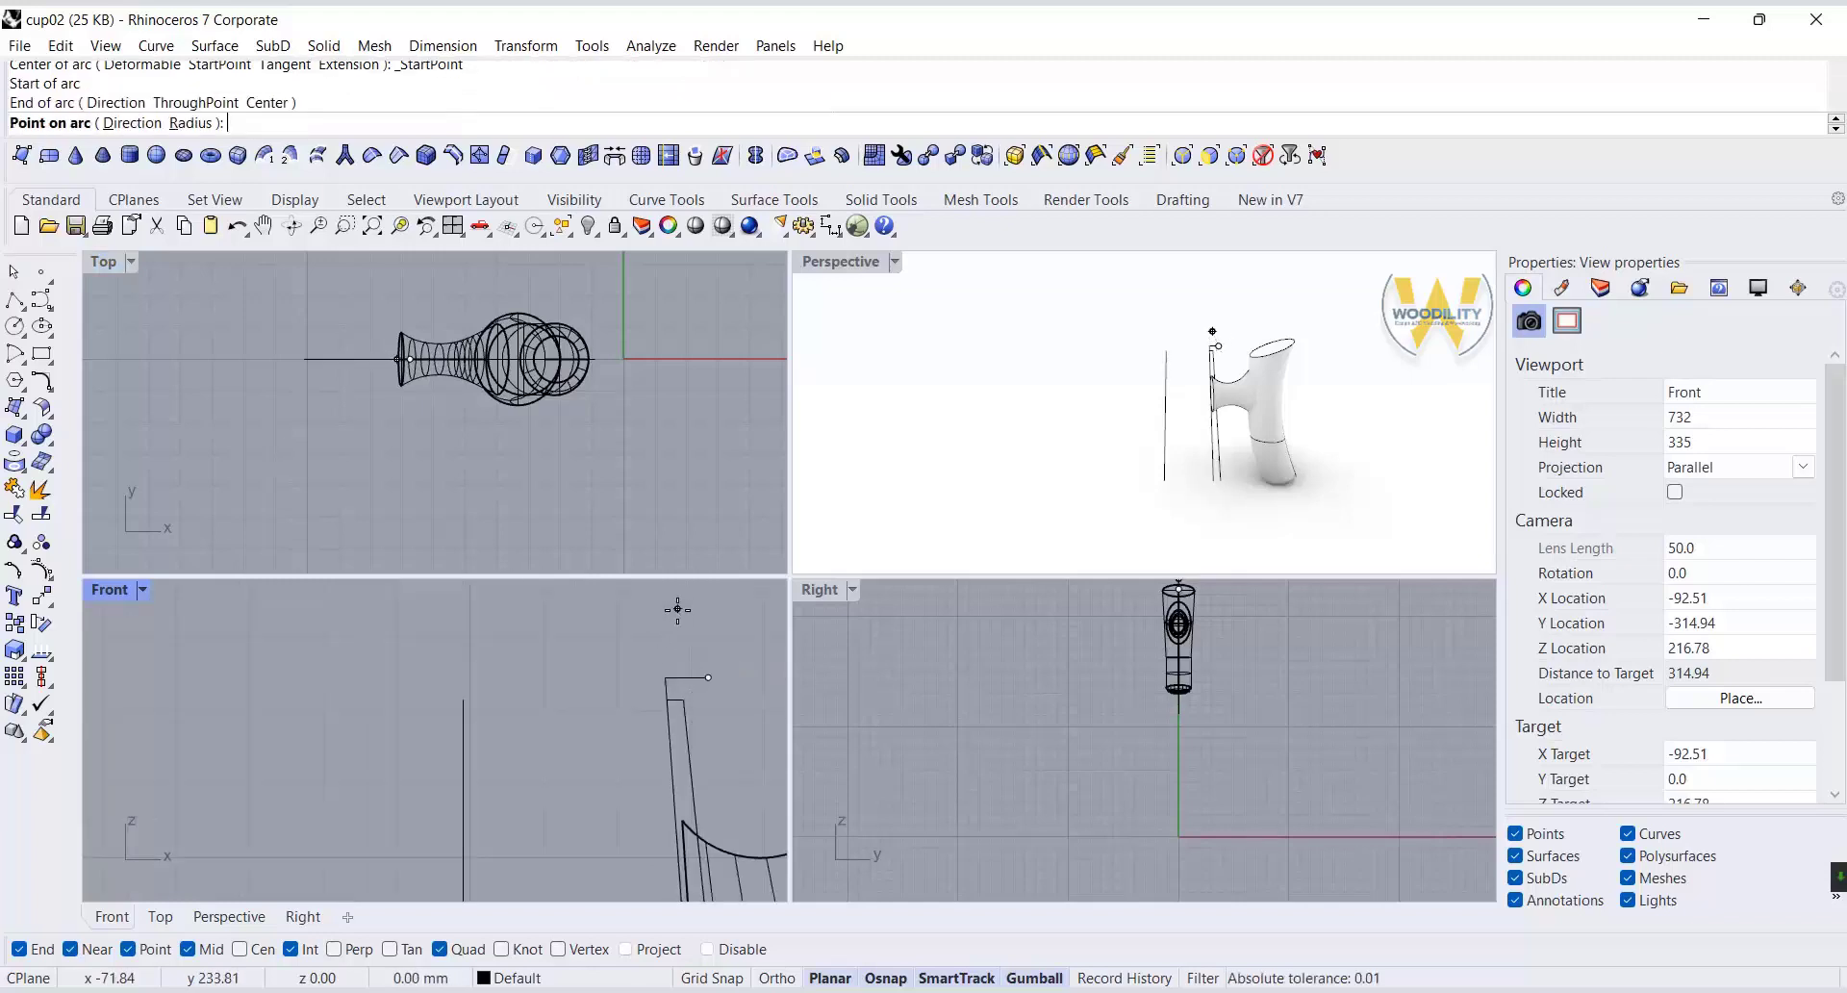
click(683, 634)
Draw a polyline from the arc's top with a 1 mm inward ledge, a short riser and a horizontal line to the axis.
click(14, 299)
click(675, 604)
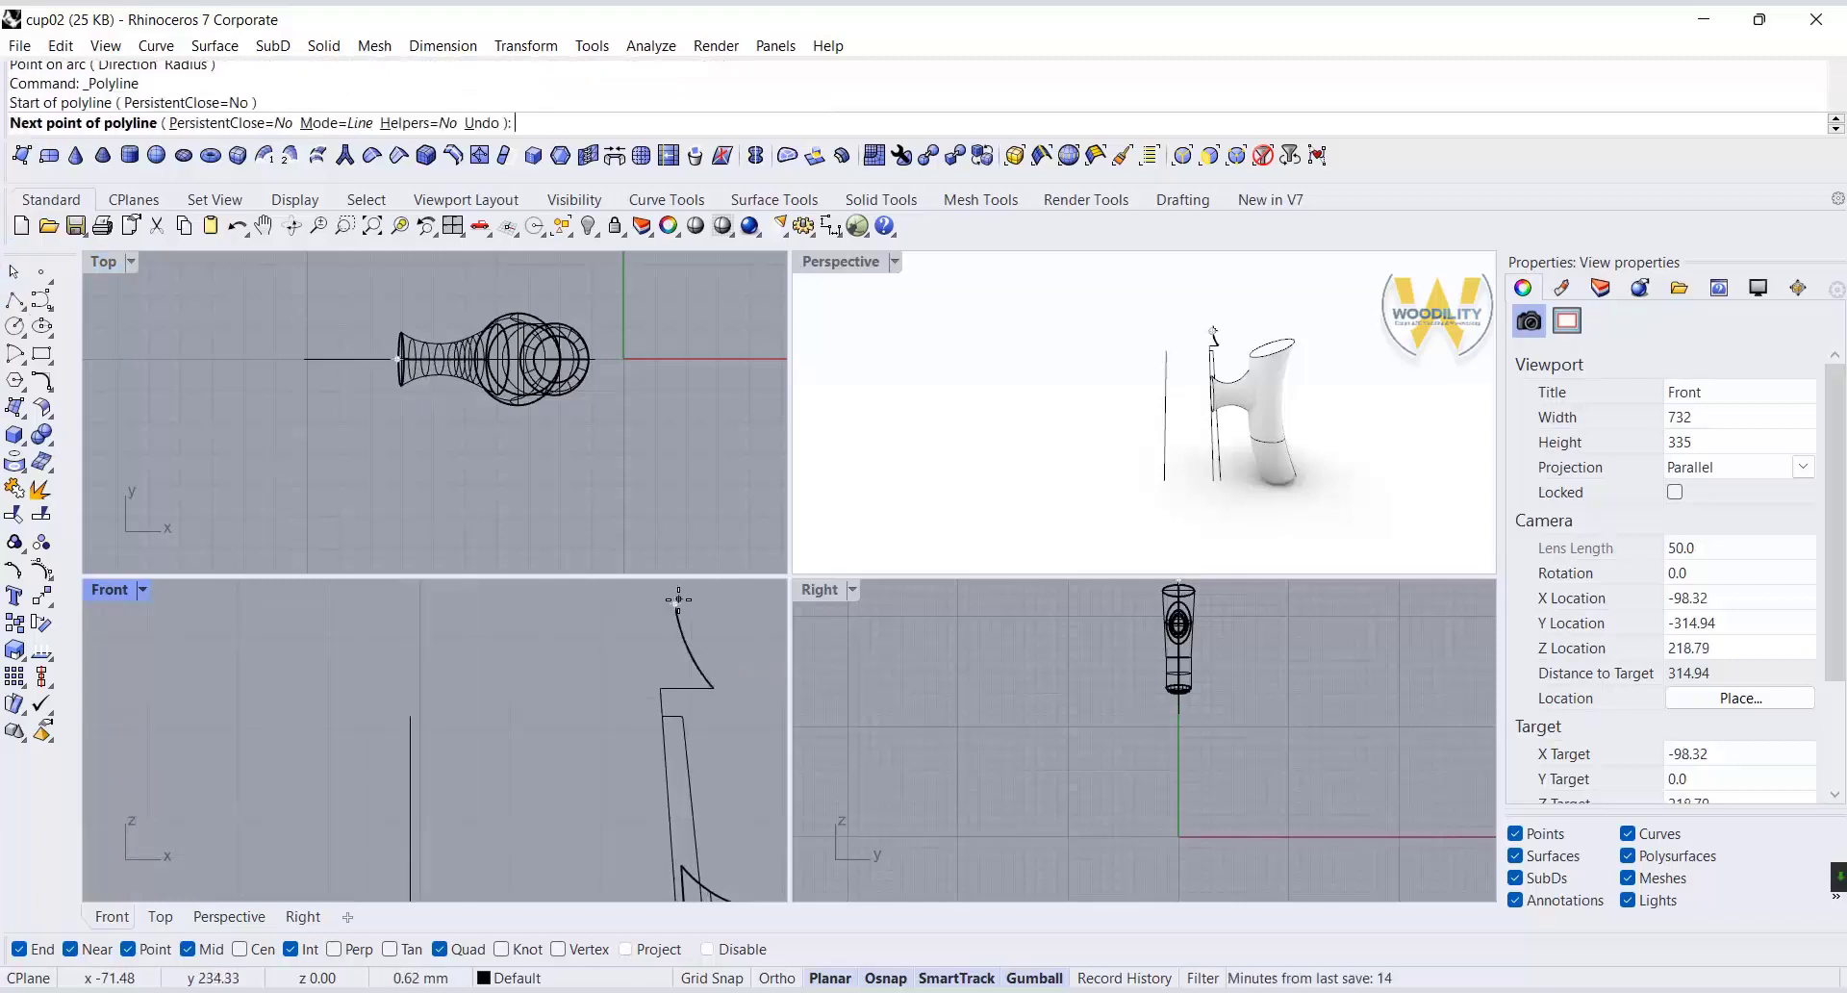
key(Return)
scroll(674, 616, up, 3)
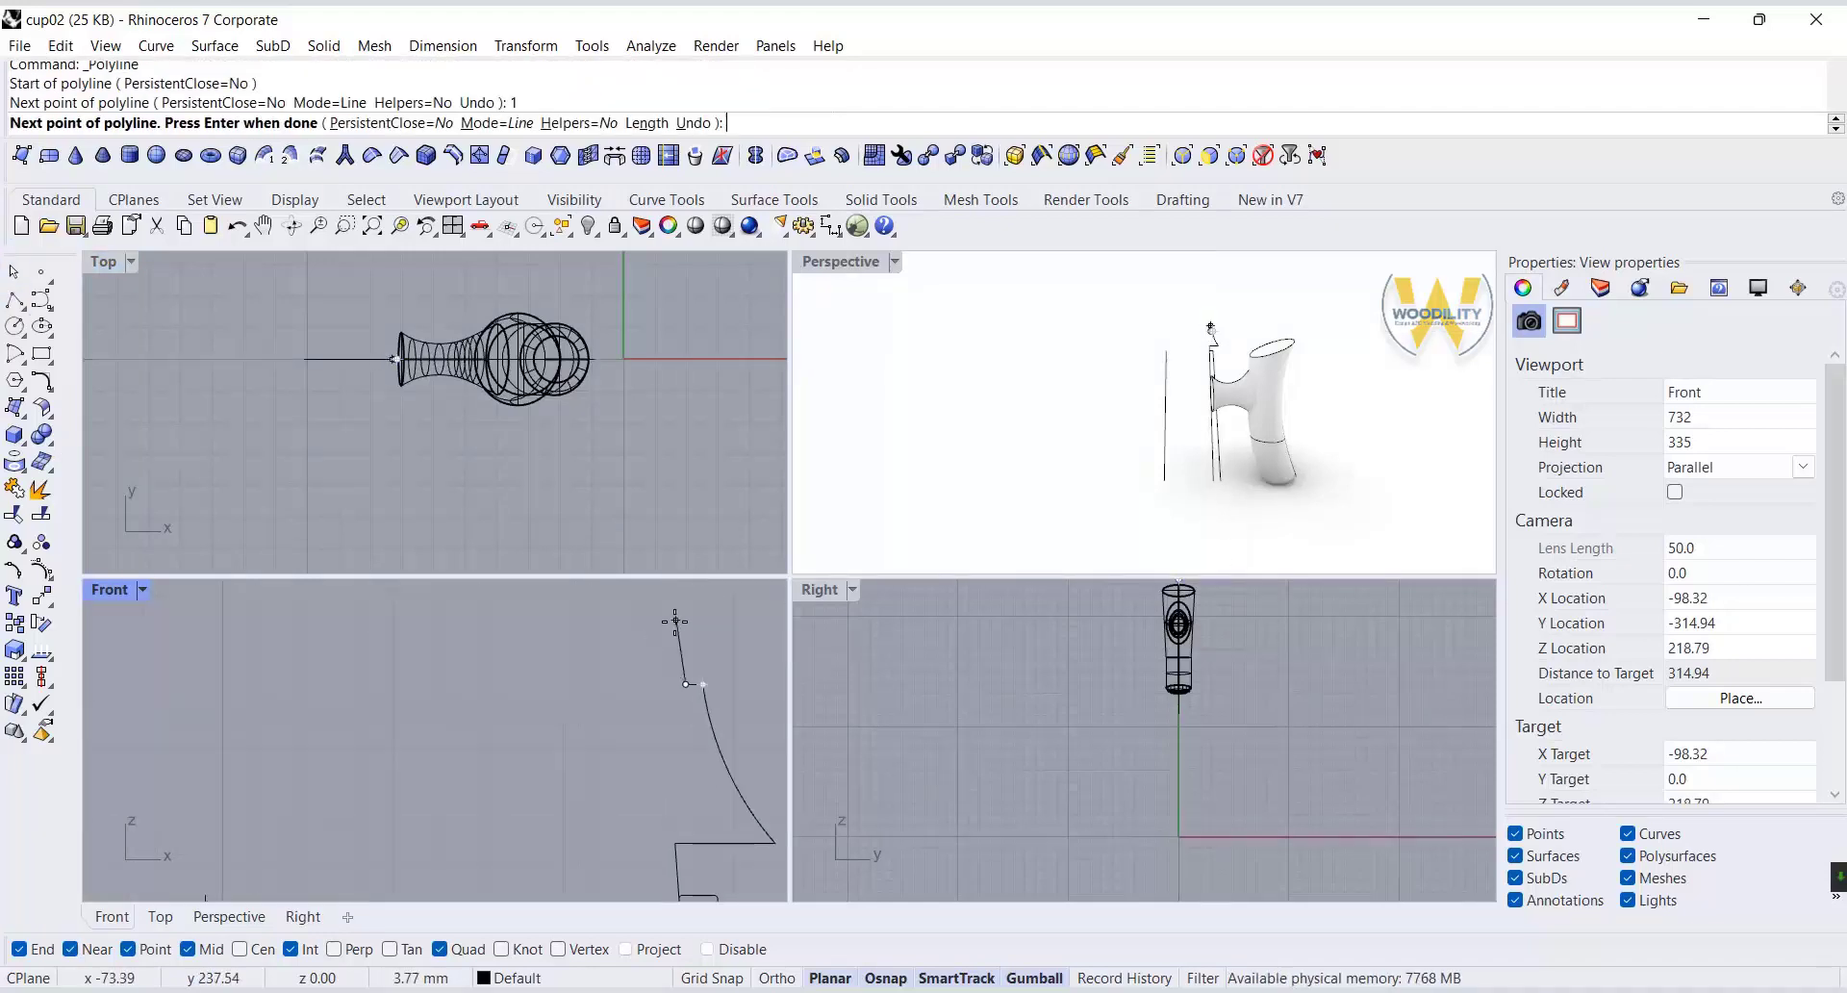
click(775, 978)
click(666, 665)
scroll(666, 664, down, 7)
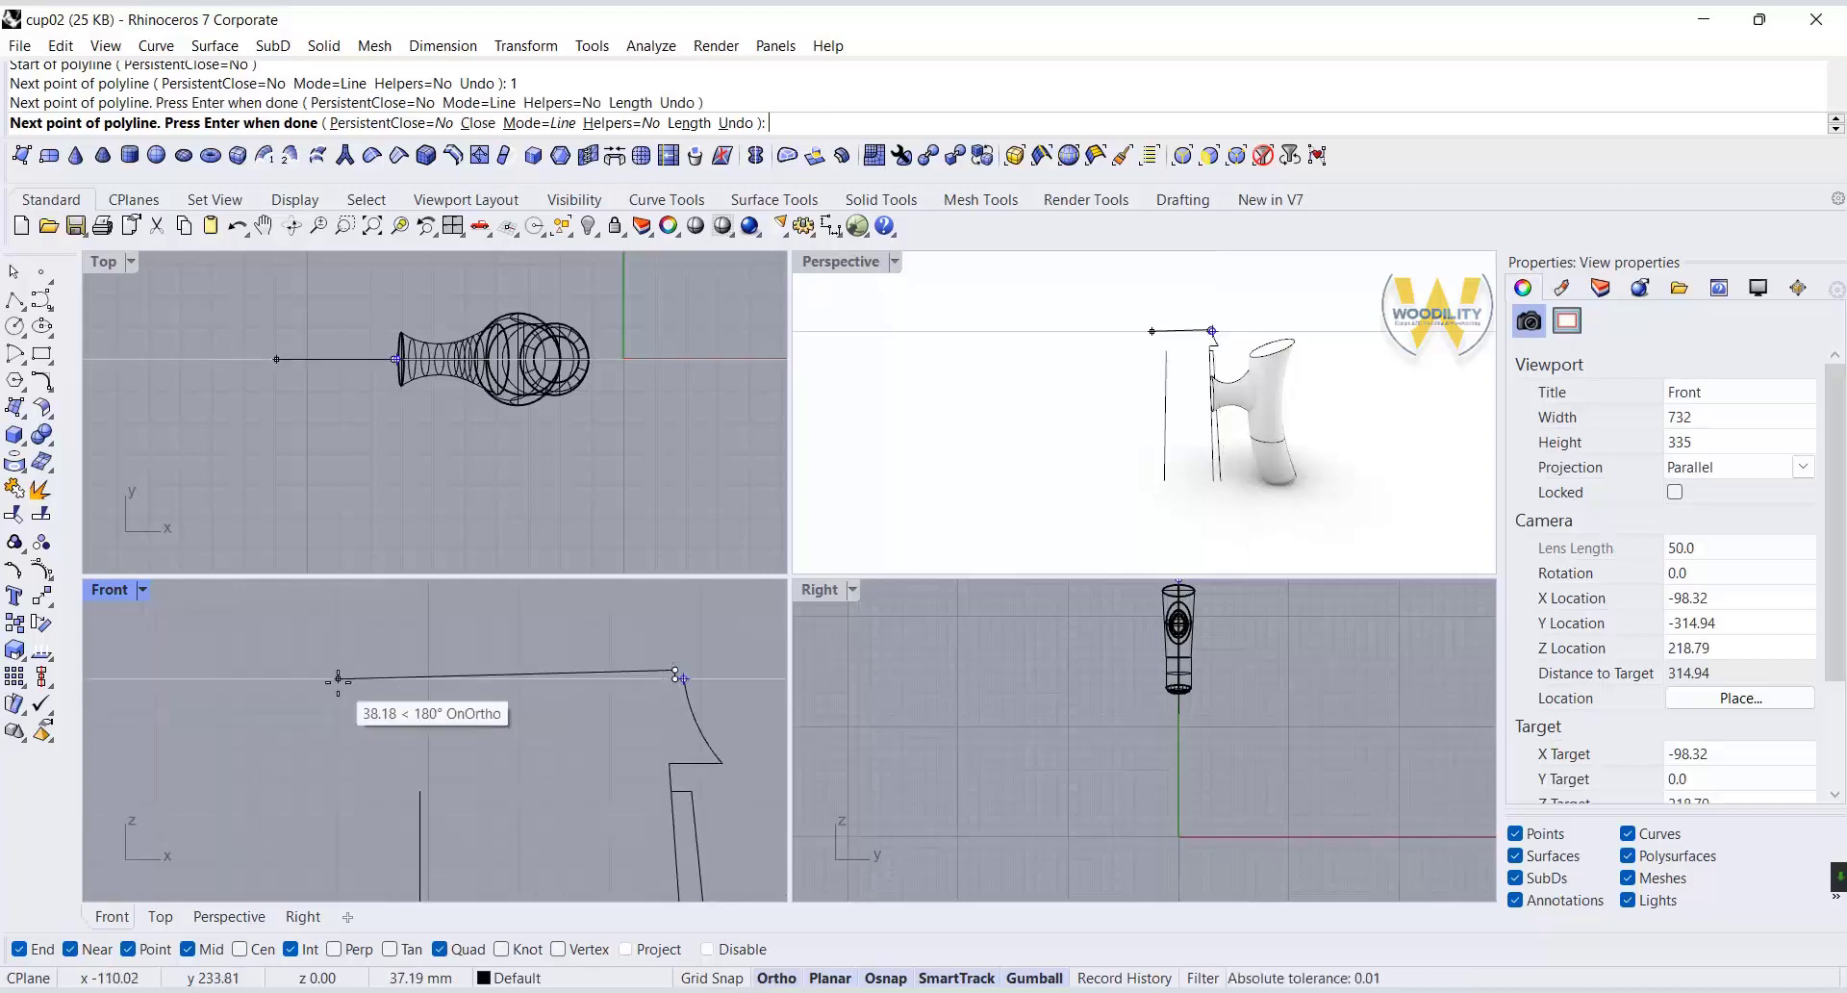
click(419, 665)
key(Return)
right_drag(633, 757, 632, 705)
scroll(668, 712, up, 5)
scroll(668, 712, down, 3)
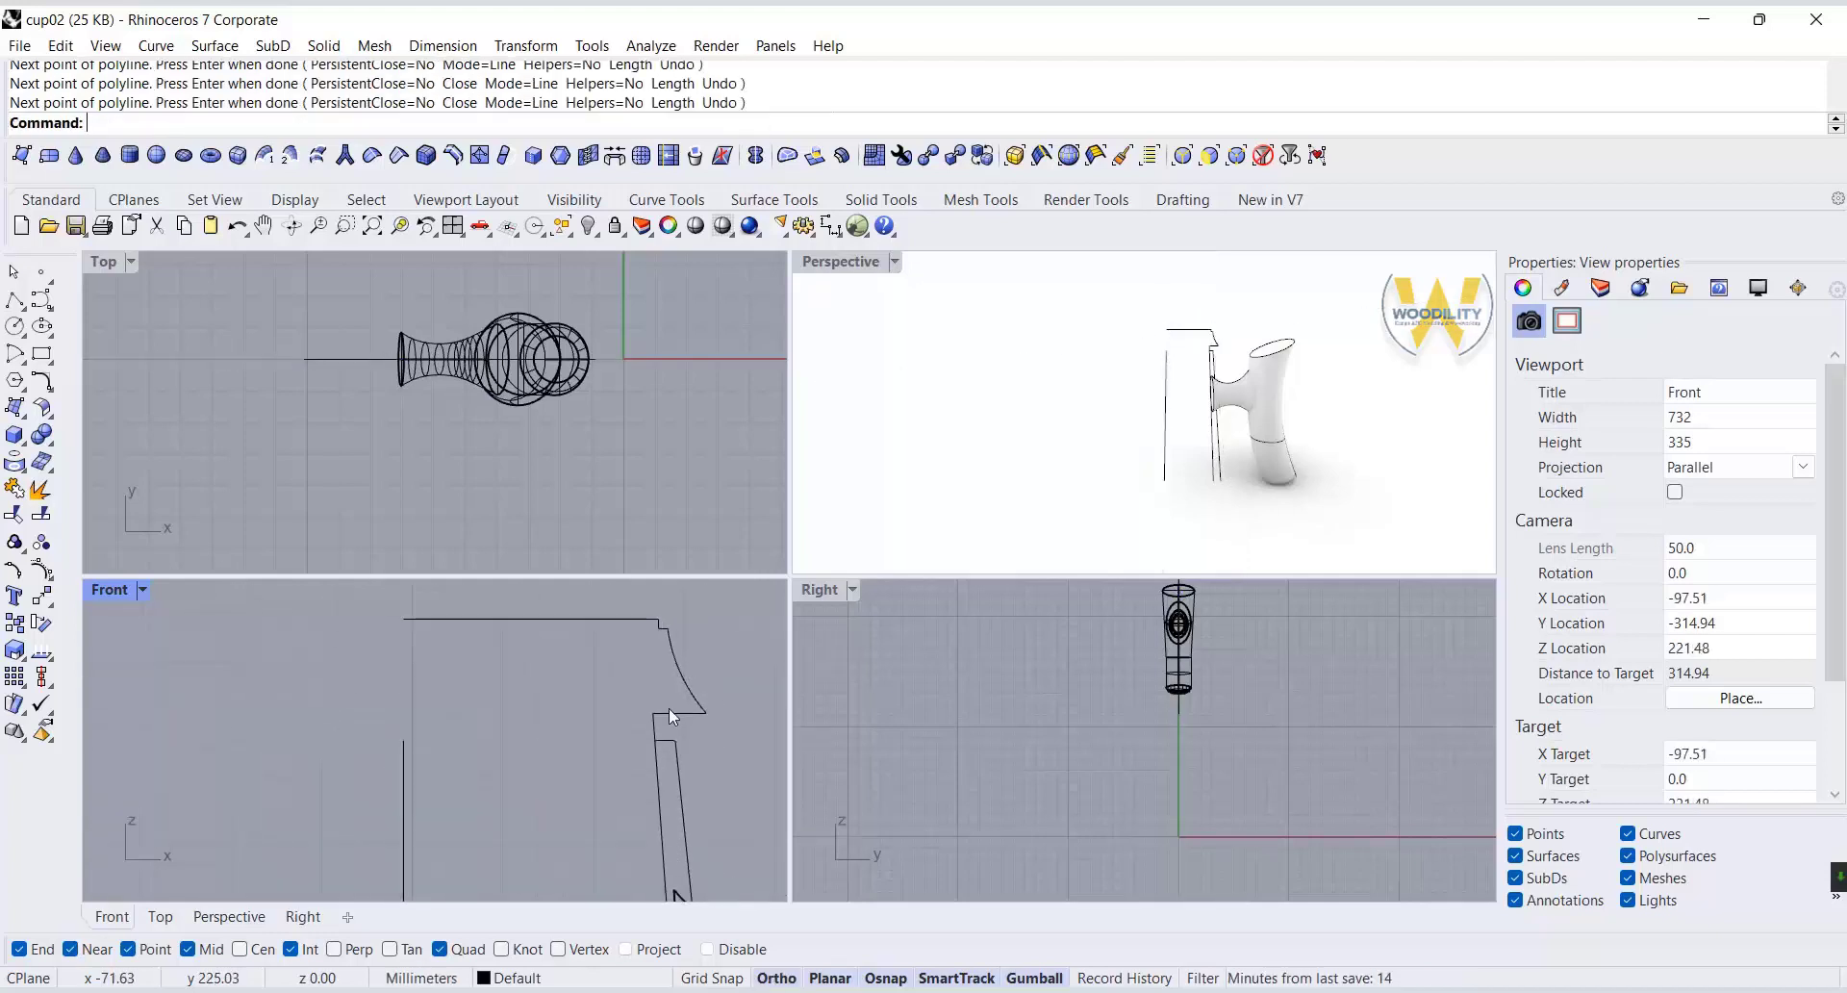
Fillet the flange's outer tip and its inner corner on the lid profile with a radius of 0.1.
click(41, 381)
text(.1)
key(Return)
scroll(705, 770, up, 4)
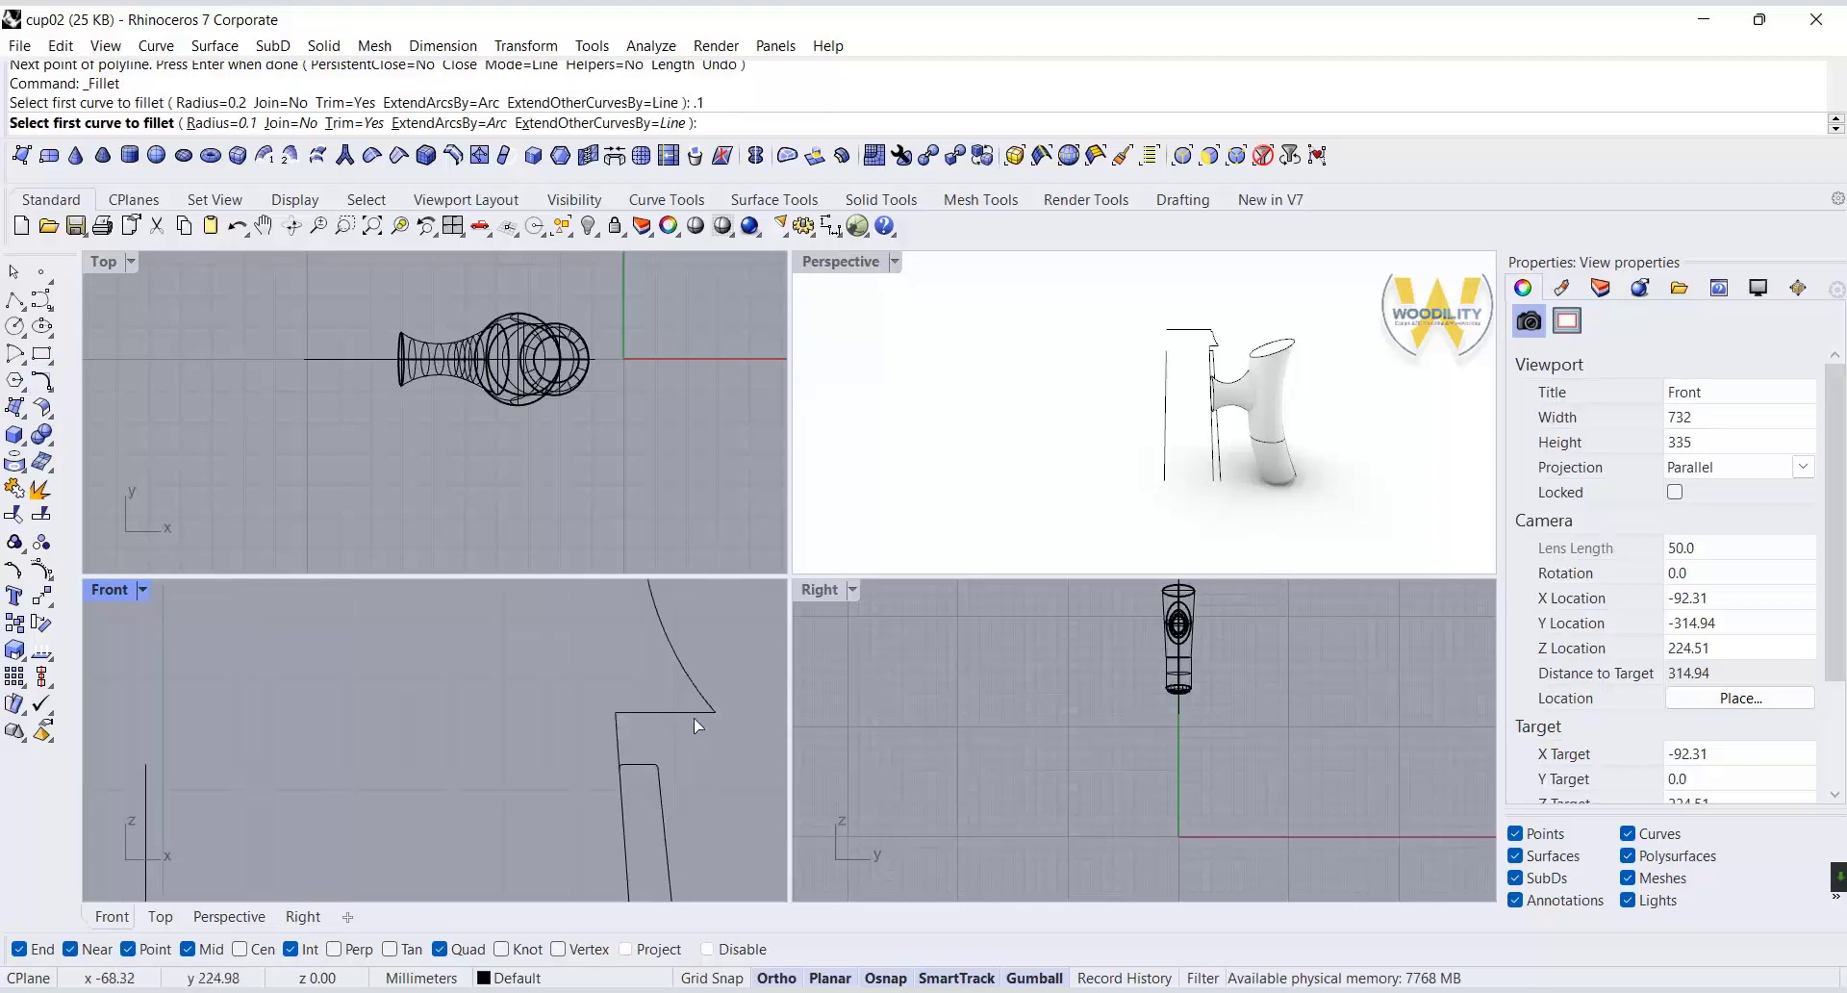
click(706, 701)
click(700, 712)
scroll(708, 712, up, 8)
click(41, 381)
click(513, 713)
click(497, 736)
Select the control points around the flange's inner corner and shift them slightly.
right_drag(500, 835, 551, 714)
click(550, 654)
drag(510, 585, 596, 808)
drag(624, 691, 625, 694)
key(Escape)
key(Escape)
scroll(621, 771, down, 11)
scroll(603, 599, up, 11)
Fillet the arc-to-ledge, ledge-to-riser and riser-to-top corners of the lid profile with a radius of 0.3.
right_click(691, 745)
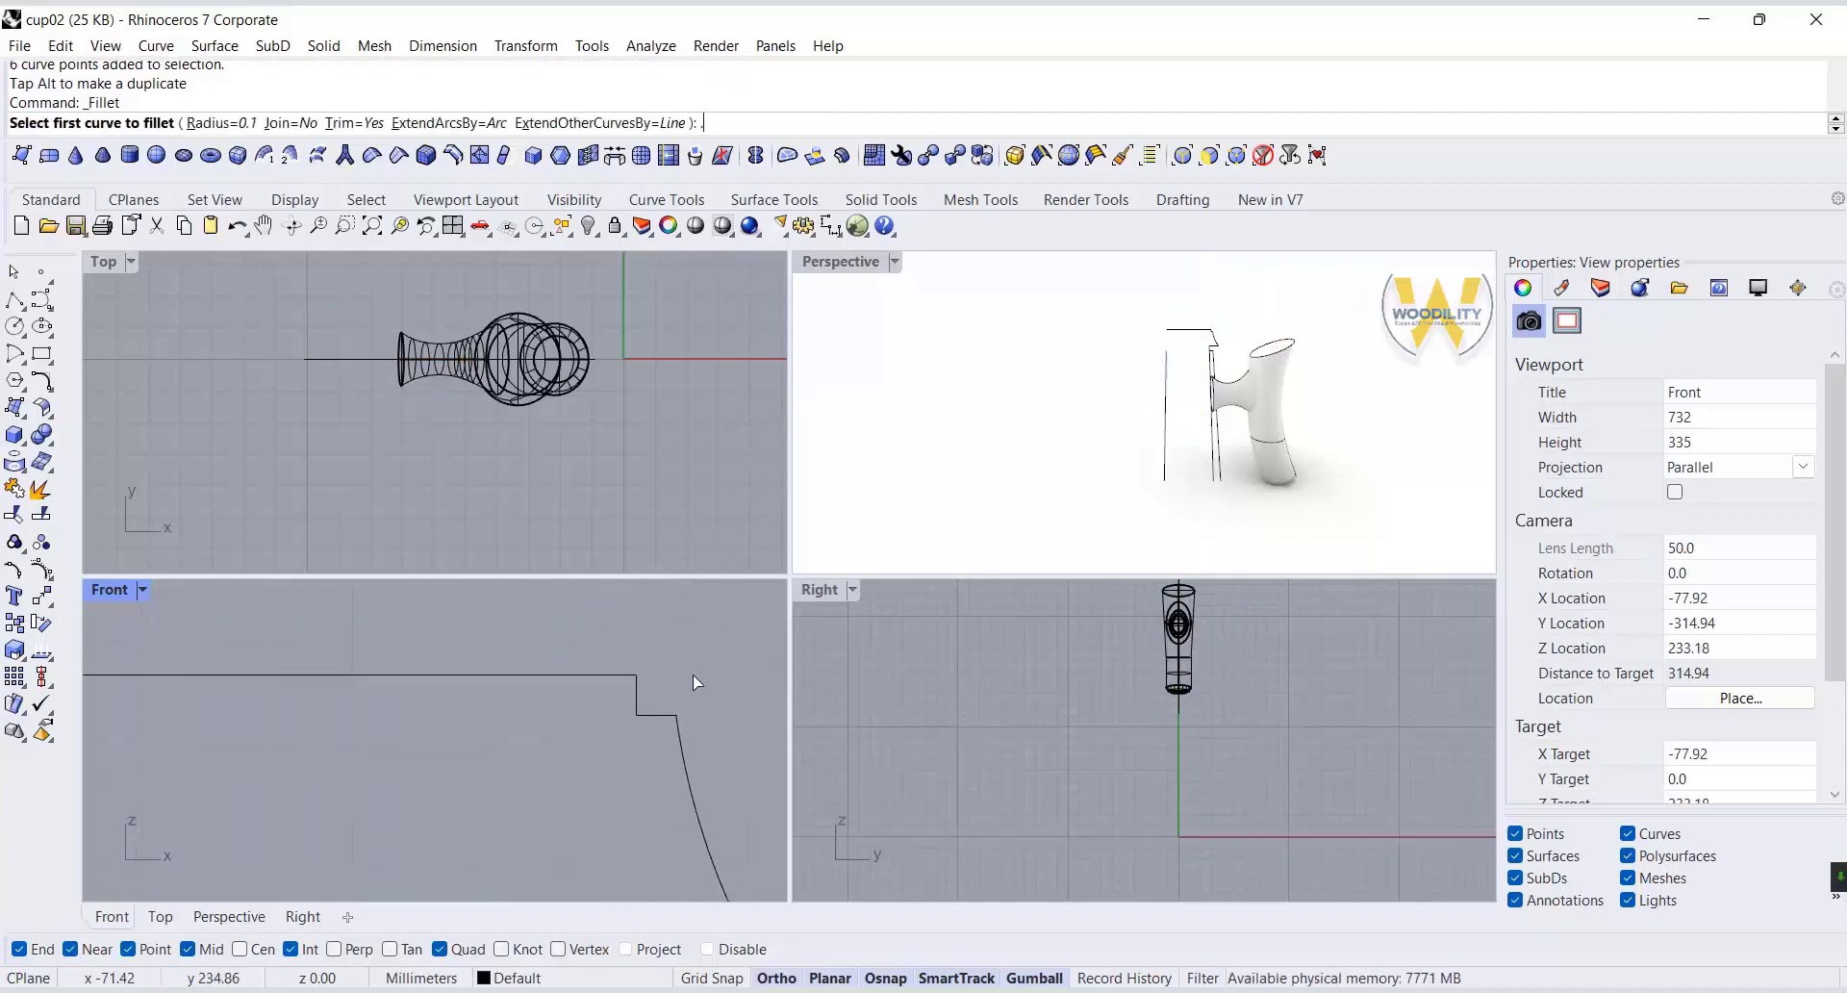
text(.3)
key(Return)
click(664, 715)
click(680, 739)
right_click(679, 739)
scroll(642, 709, up, 6)
click(651, 724)
click(632, 697)
right_click(632, 691)
click(632, 679)
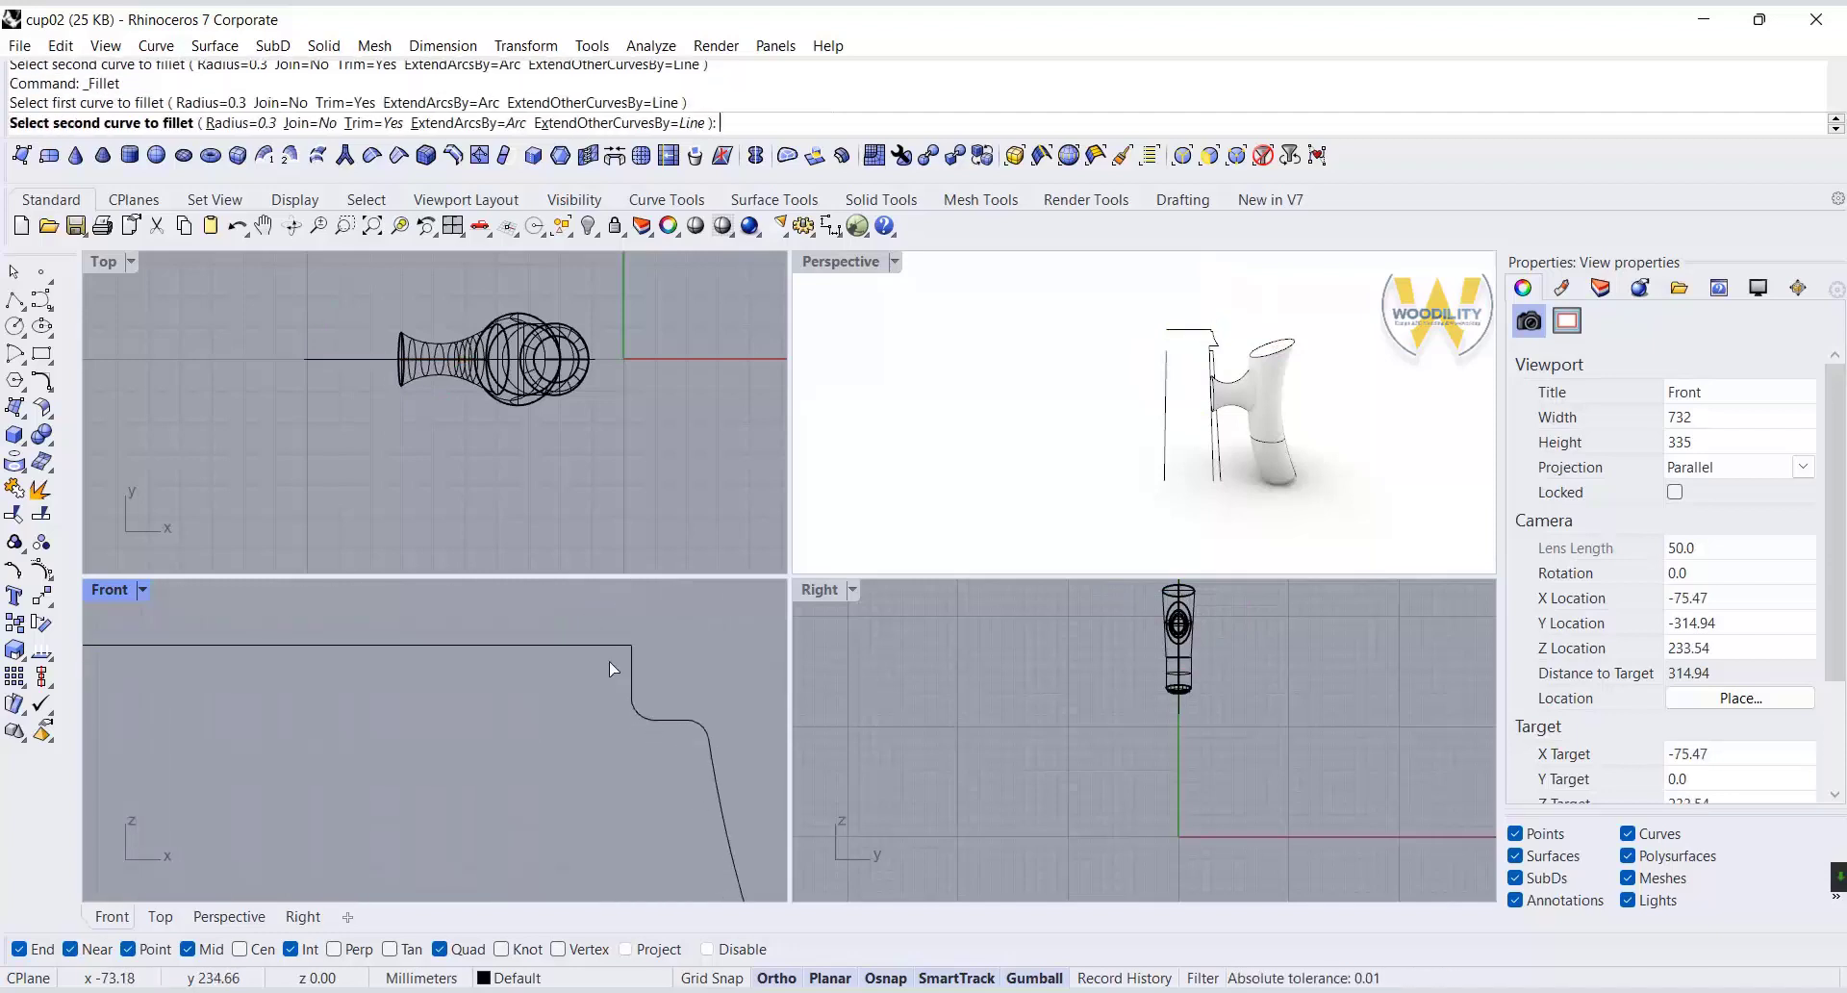
click(610, 646)
Extend the vertical axis line about 17.6 mm upward by moving its top endpoint above the lid profile.
scroll(633, 644, down, 15)
click(368, 677)
click(256, 866)
drag(258, 864, 260, 621)
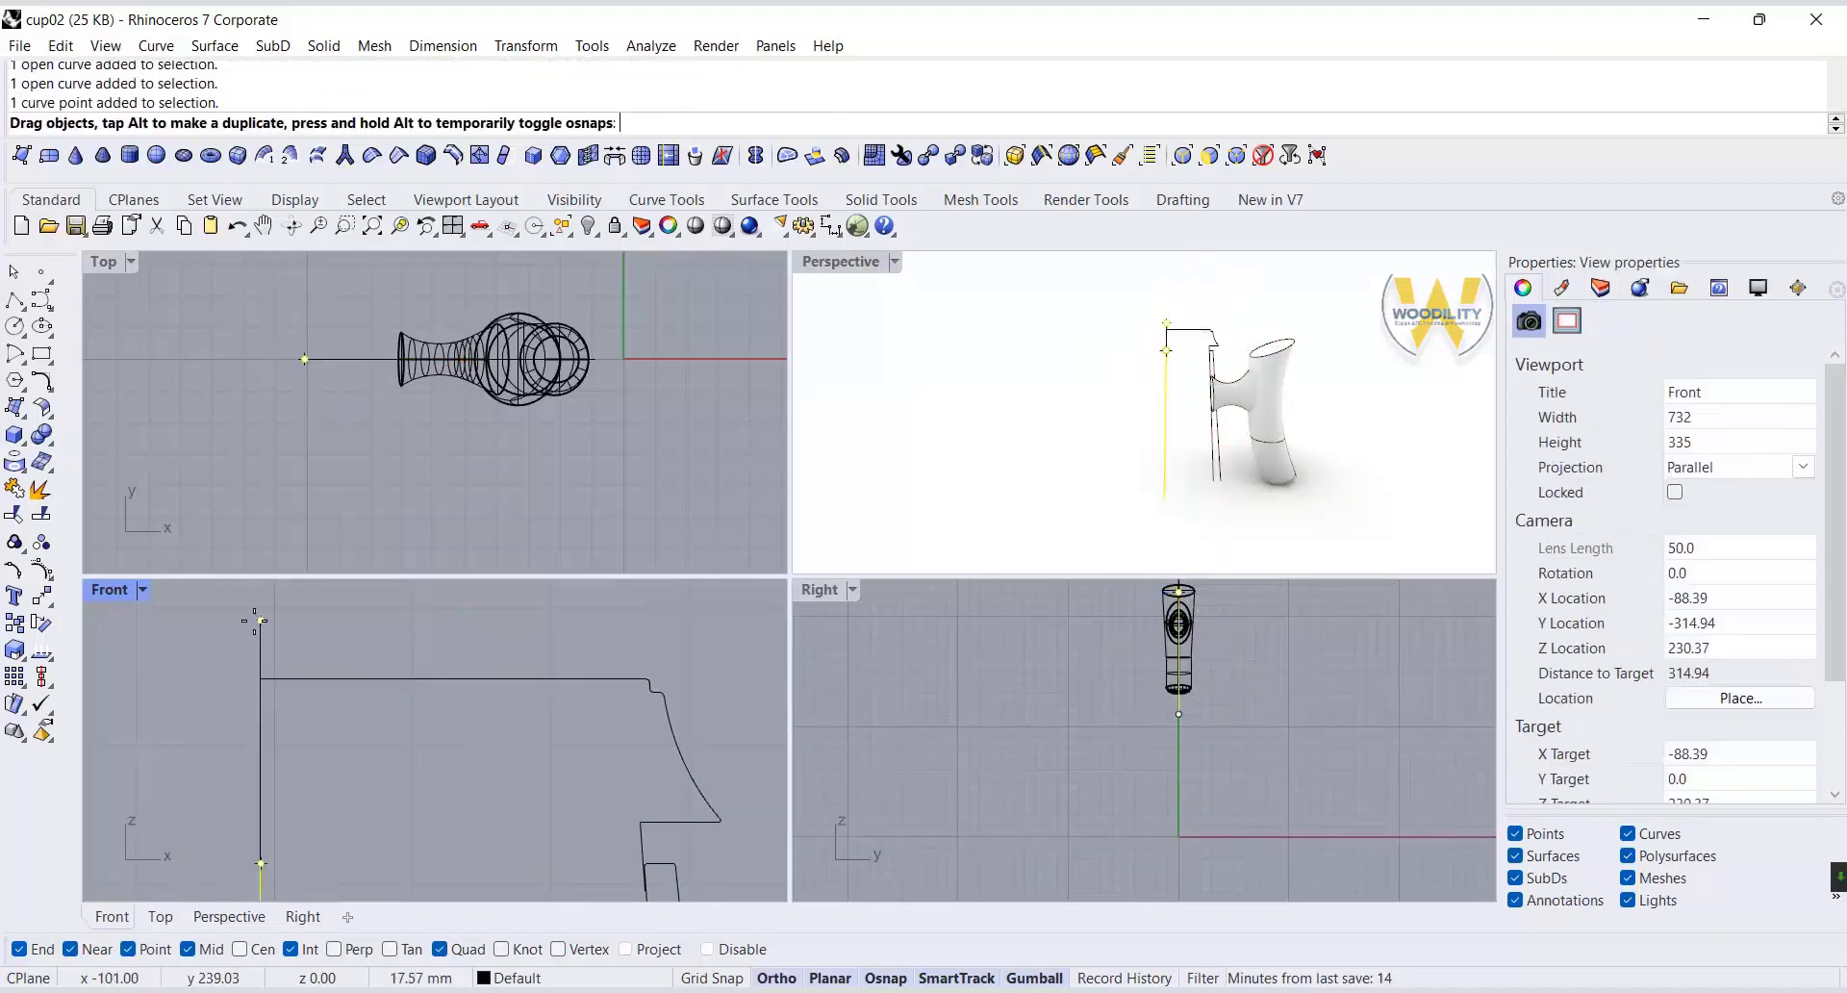
Explode the lid's top polyline and delete its long horizontal segment.
click(381, 671)
click(38, 490)
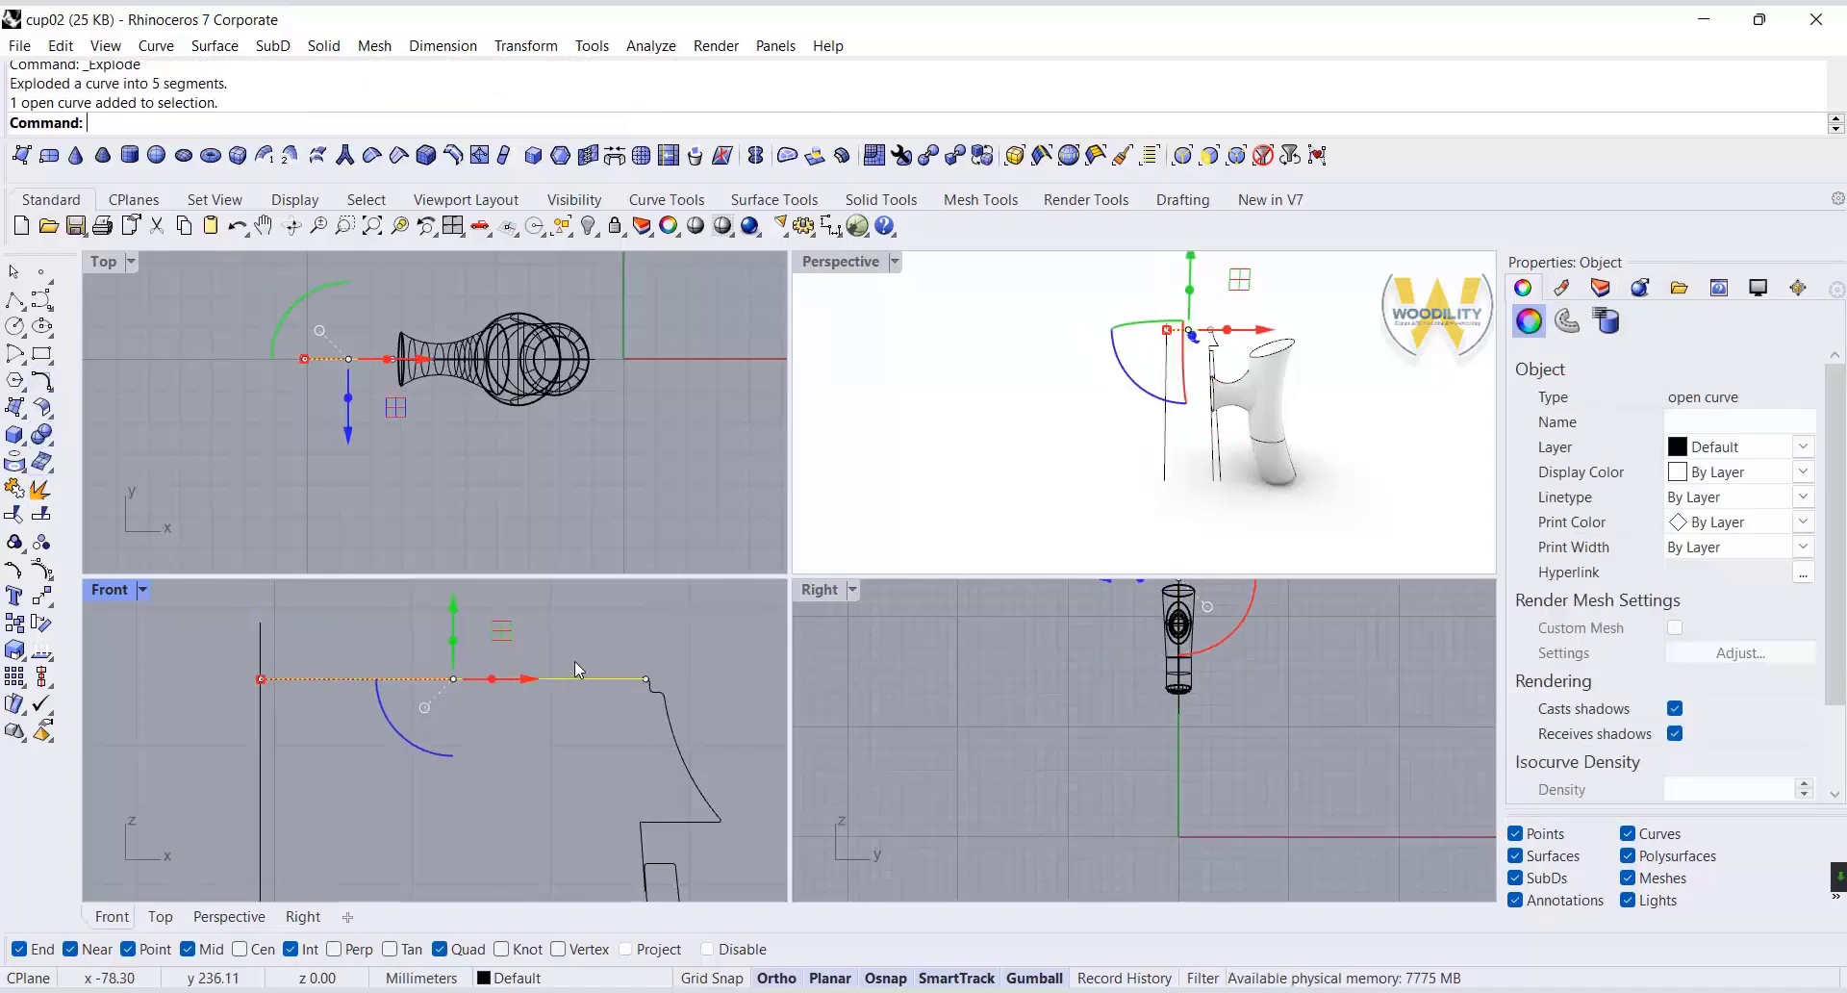
key(Delete)
Draw a shallow, sagging arc from the lid profile's upper inner corner to the vertical axis line.
scroll(601, 679, up, 2)
click(22, 360)
click(74, 366)
click(656, 679)
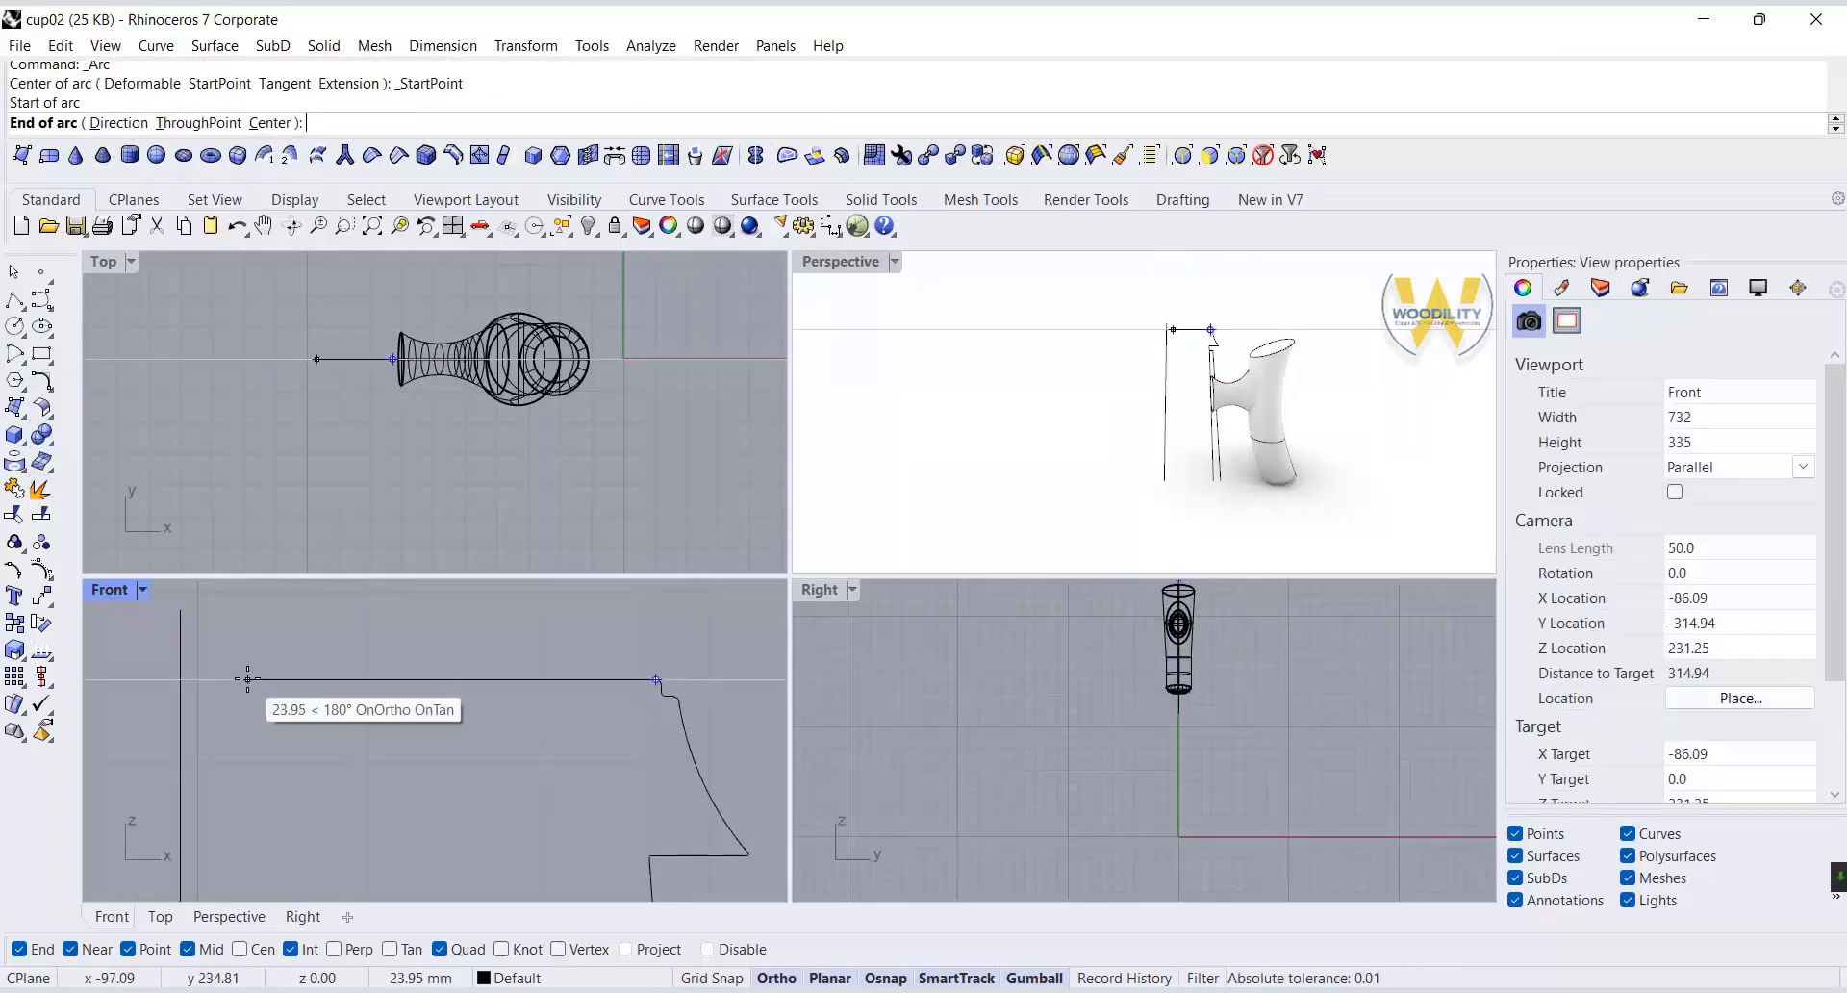
click(248, 679)
scroll(379, 742, up, 1)
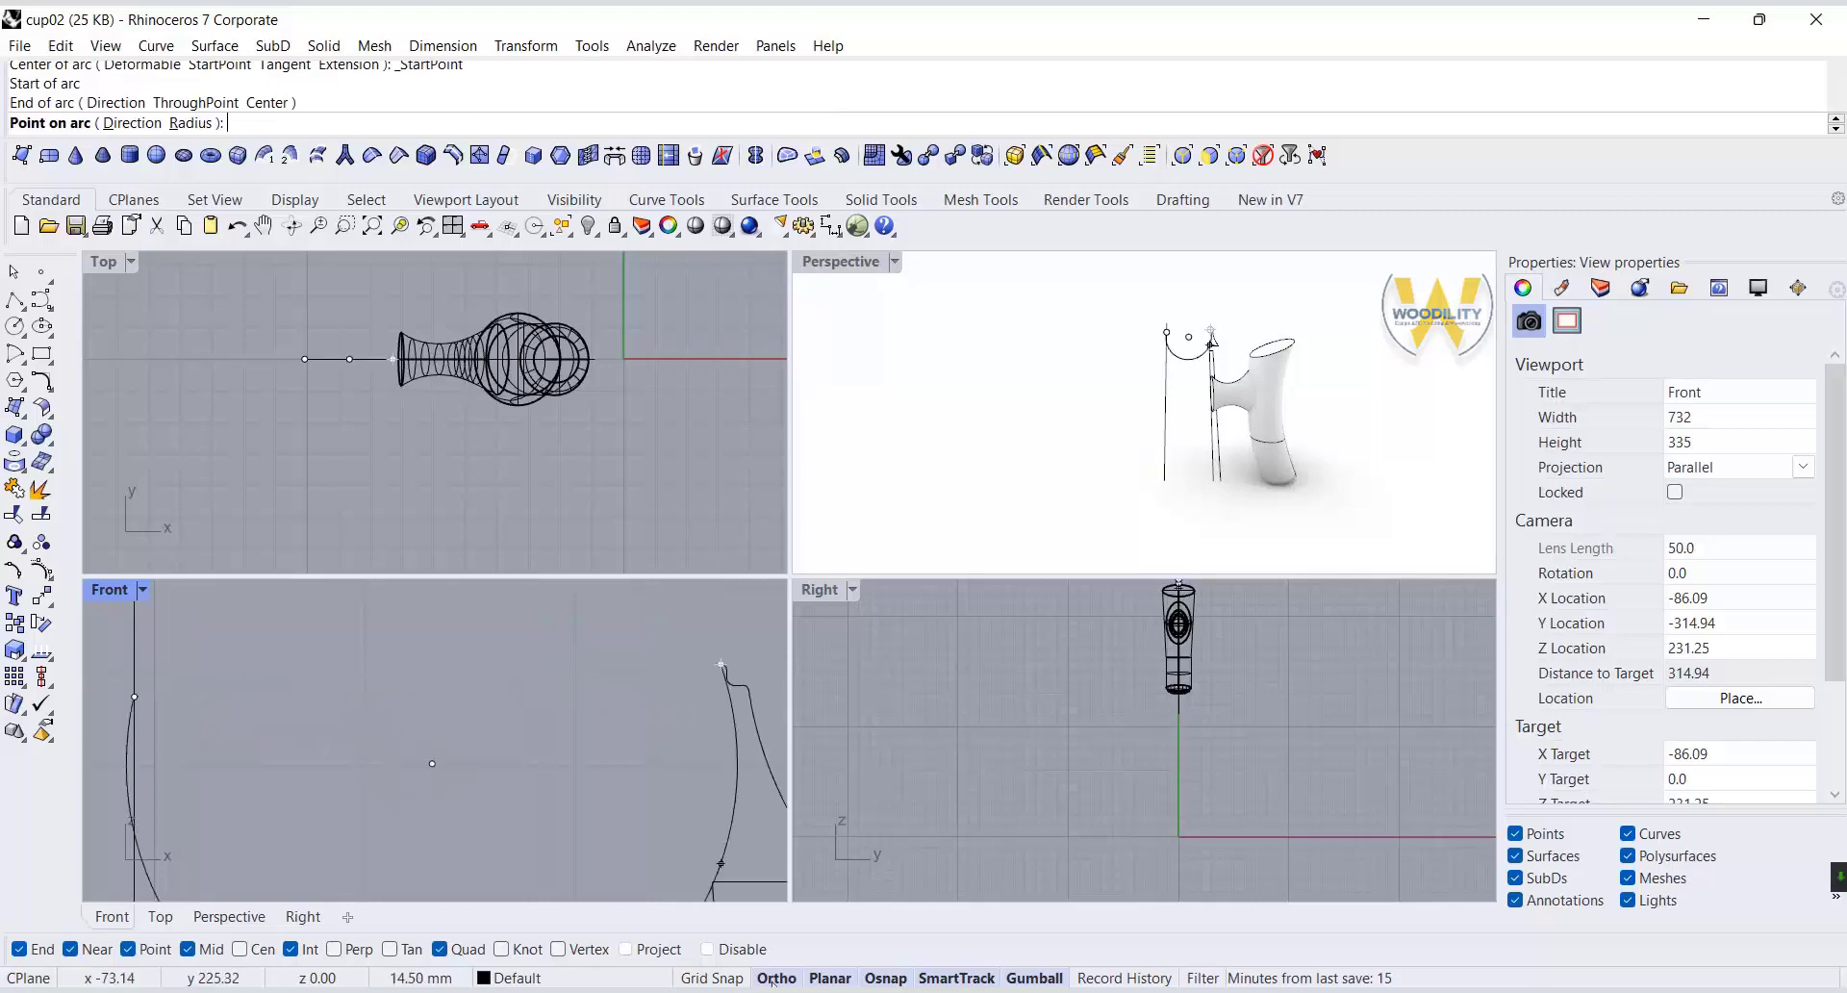
click(775, 979)
click(427, 704)
Lower the new arc's endpoint on the axis slightly so the lid's top curve runs nearly level at the center.
right_drag(142, 701, 368, 685)
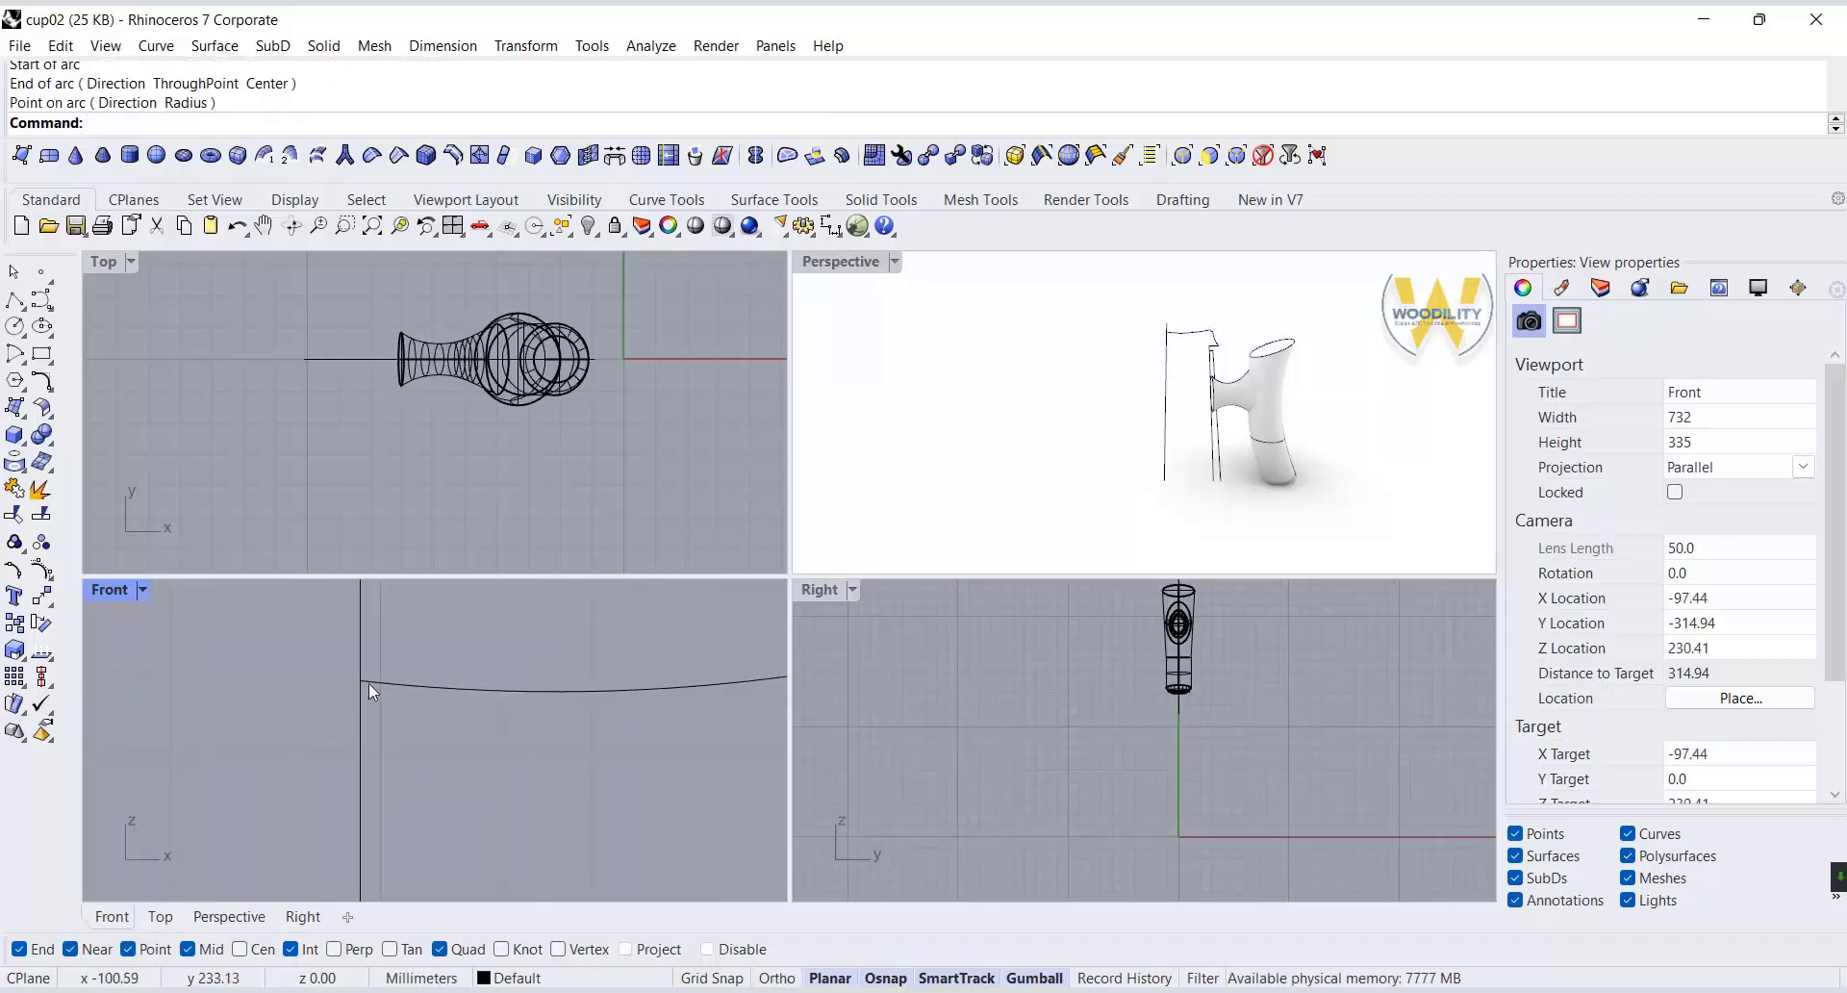
click(368, 682)
click(362, 681)
drag(360, 615, 359, 639)
click(580, 623)
scroll(581, 625, down, 6)
right_drag(591, 664, 447, 619)
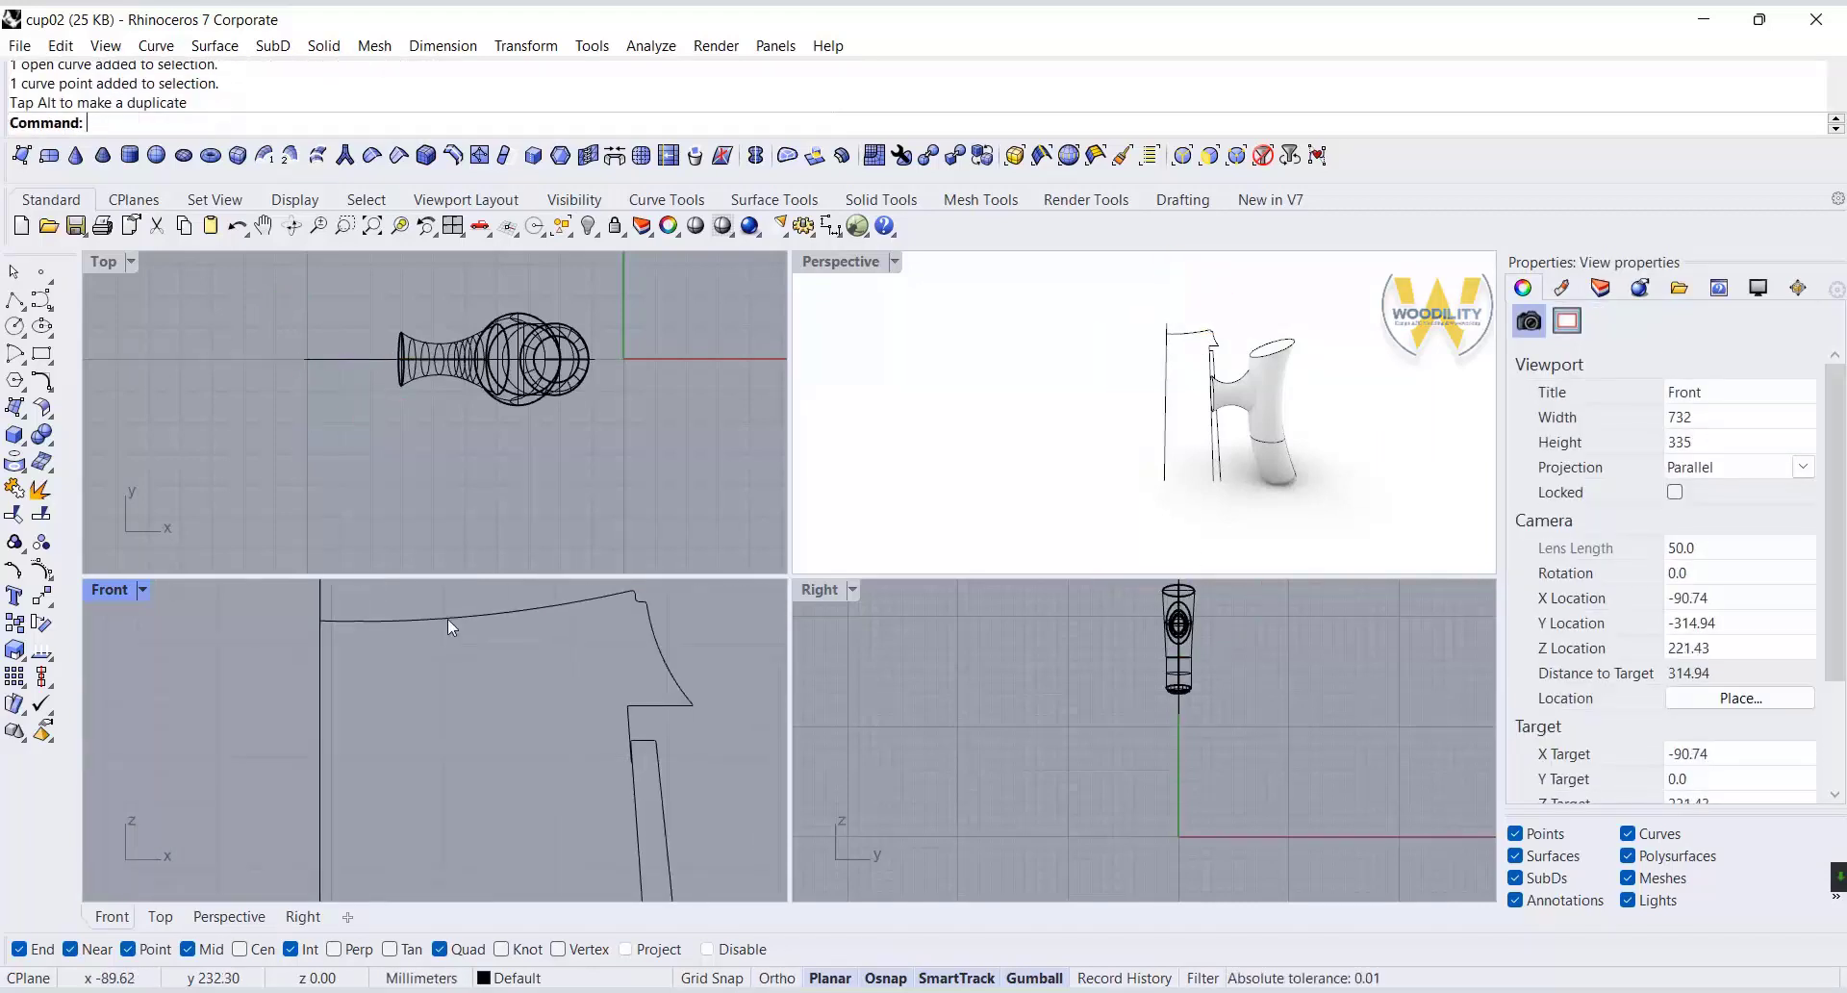
Join the nine curves of the lid profile into one open curve.
right_drag(689, 648, 668, 680)
drag(714, 613, 580, 753)
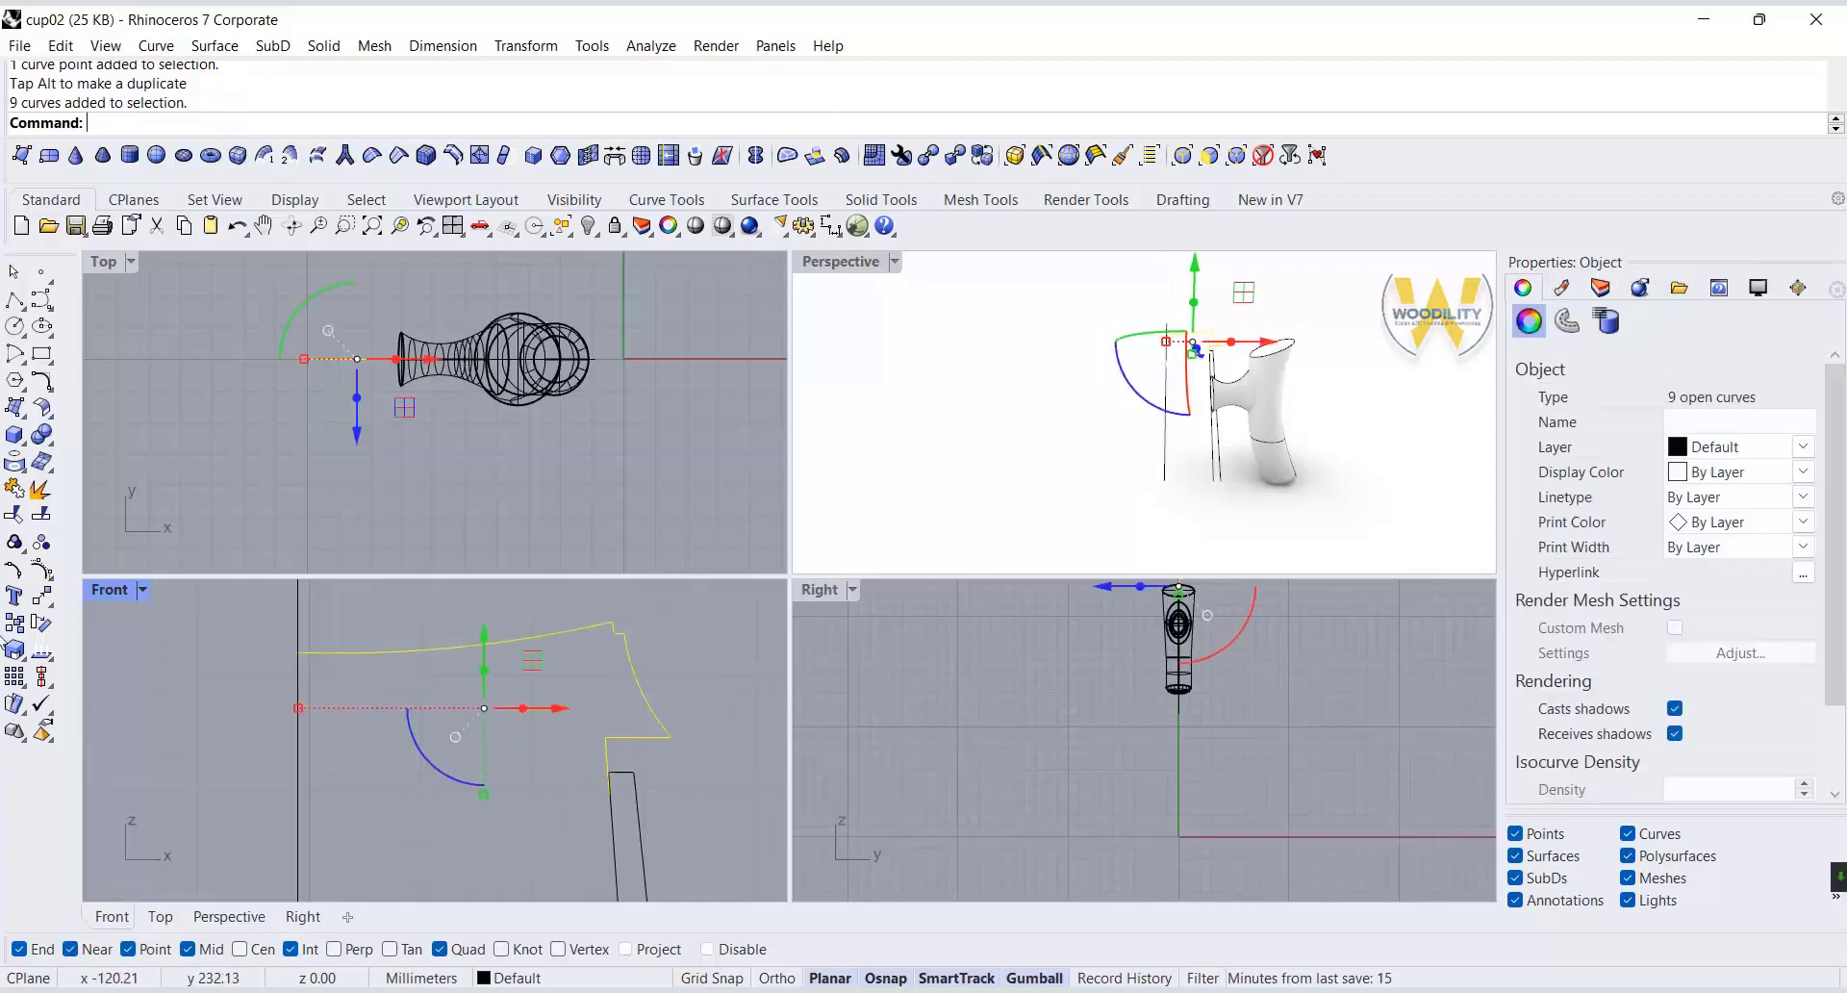
click(14, 488)
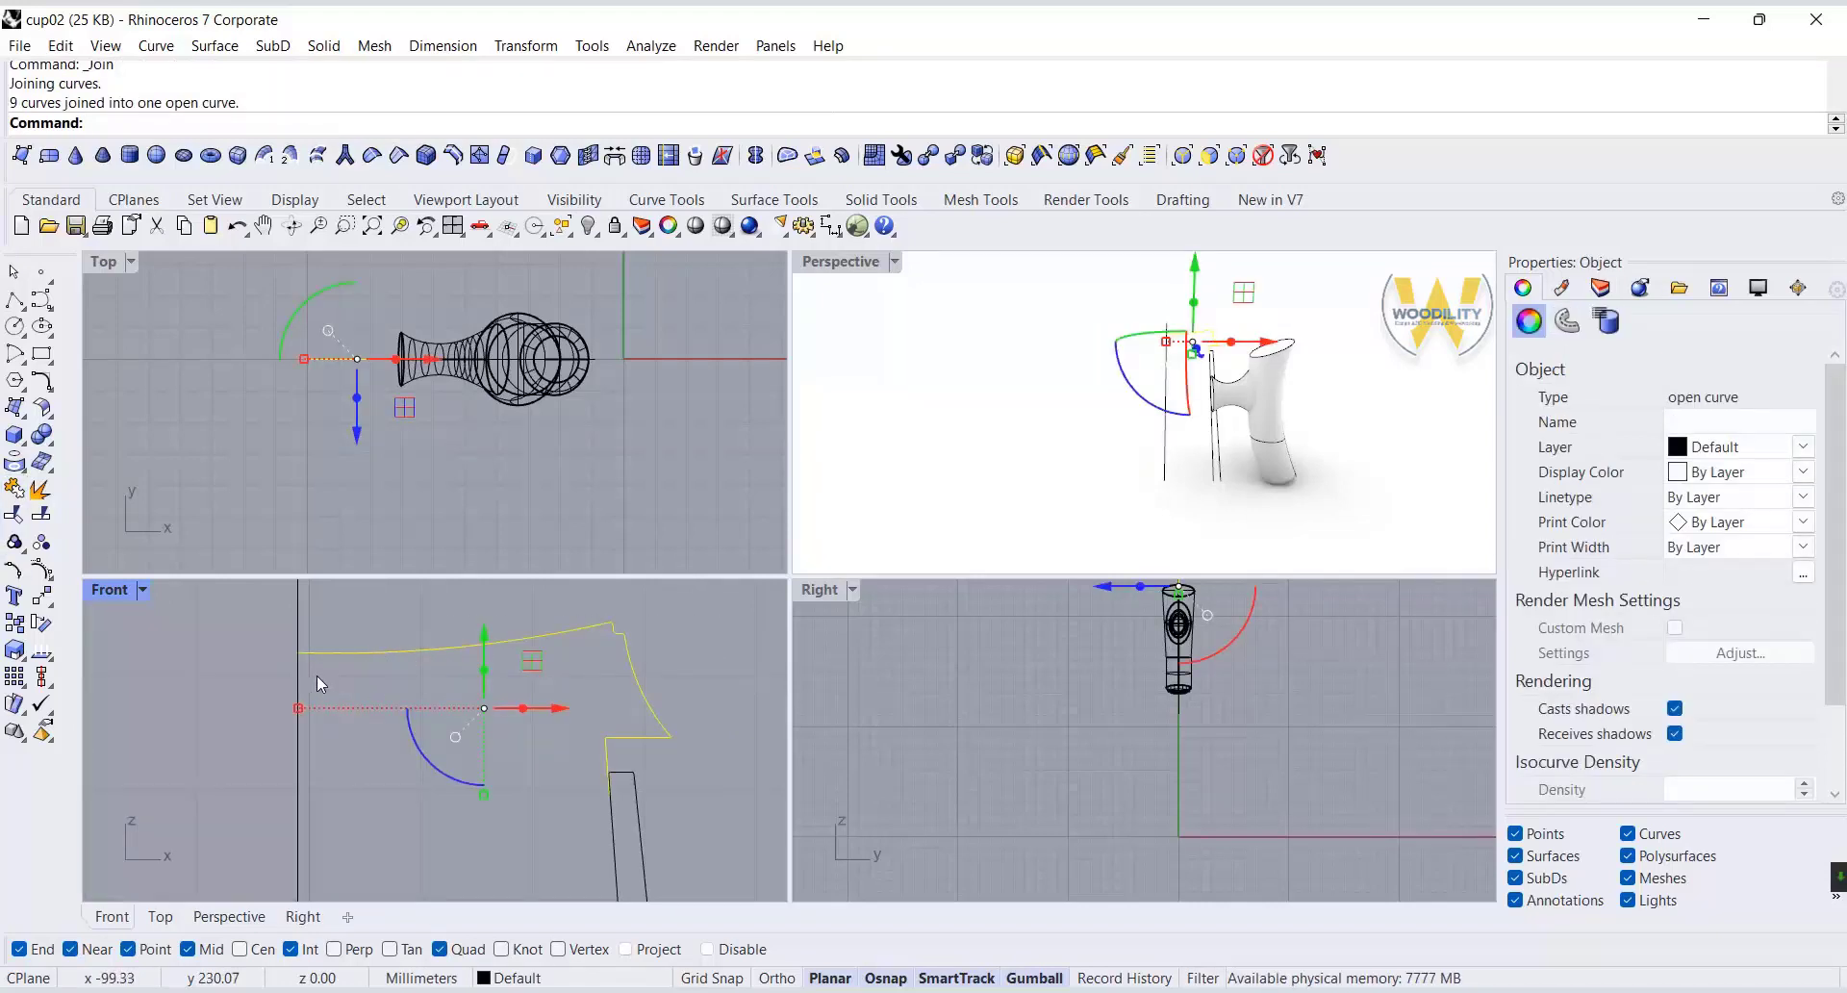
Draw a horizontal line from the lid profile's lower end to the vertical axis and join it to the profile.
scroll(598, 635, down, 4)
click(14, 299)
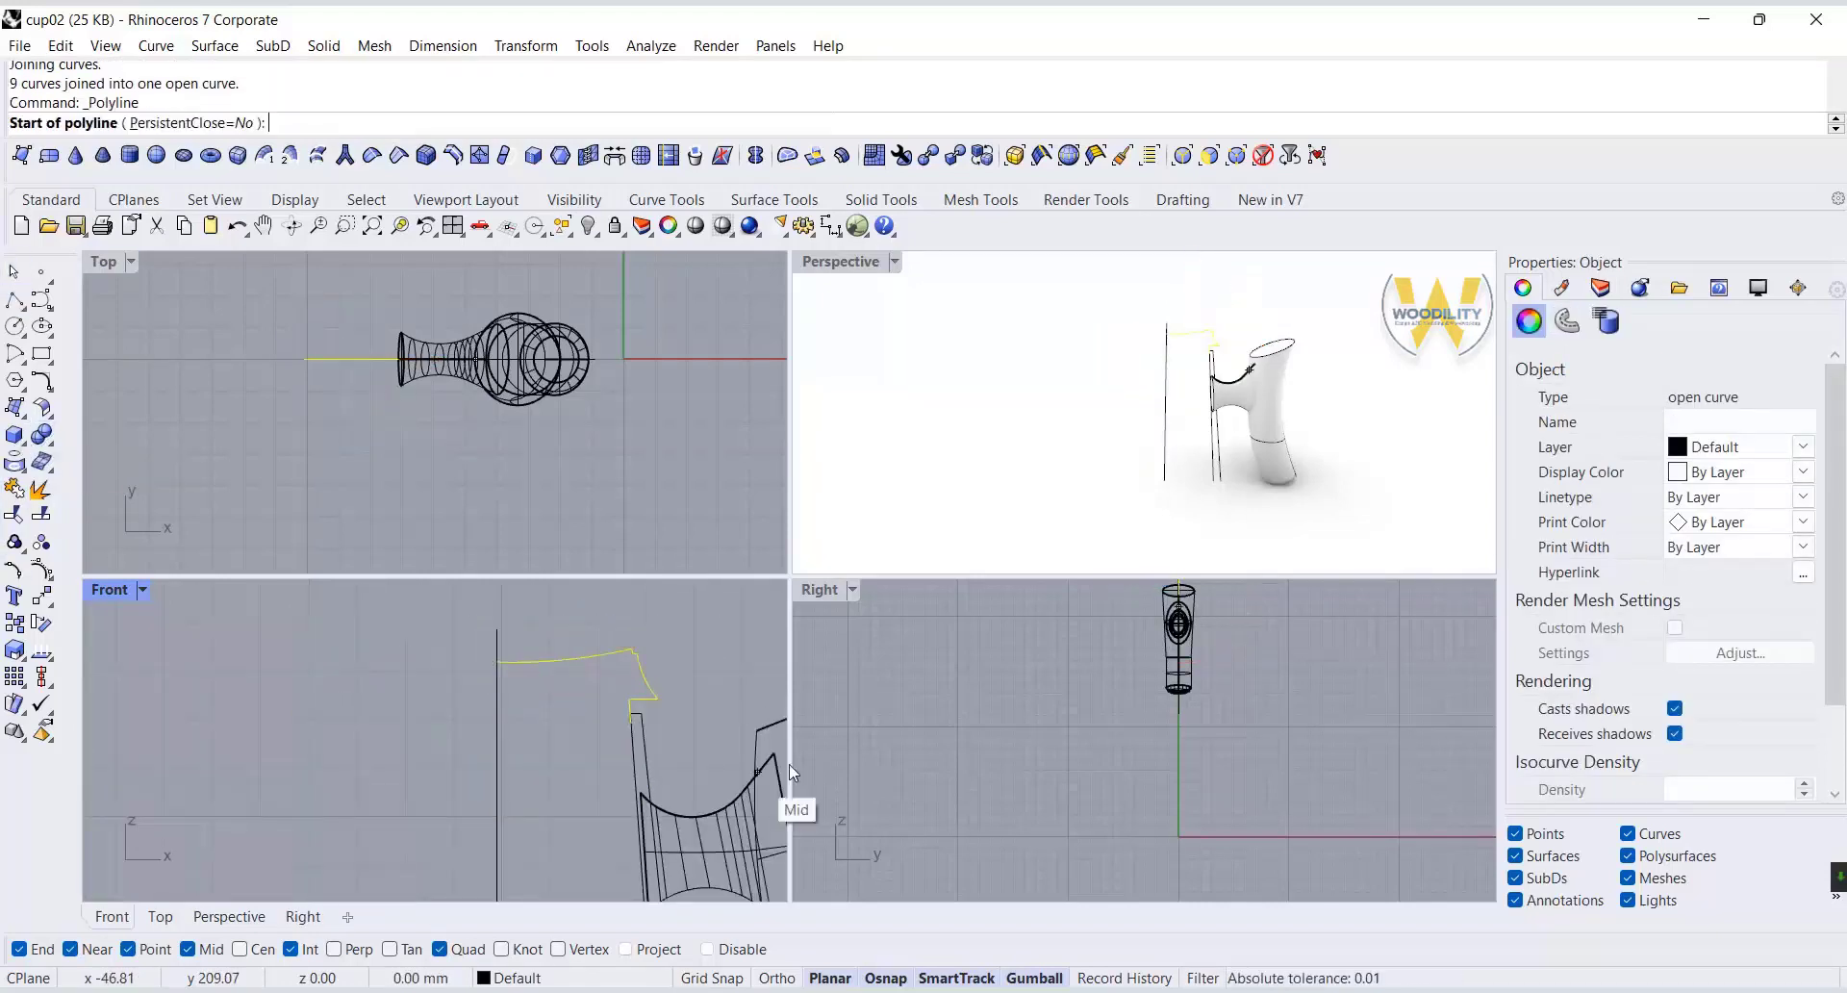
click(626, 734)
click(497, 722)
key(Return)
click(13, 488)
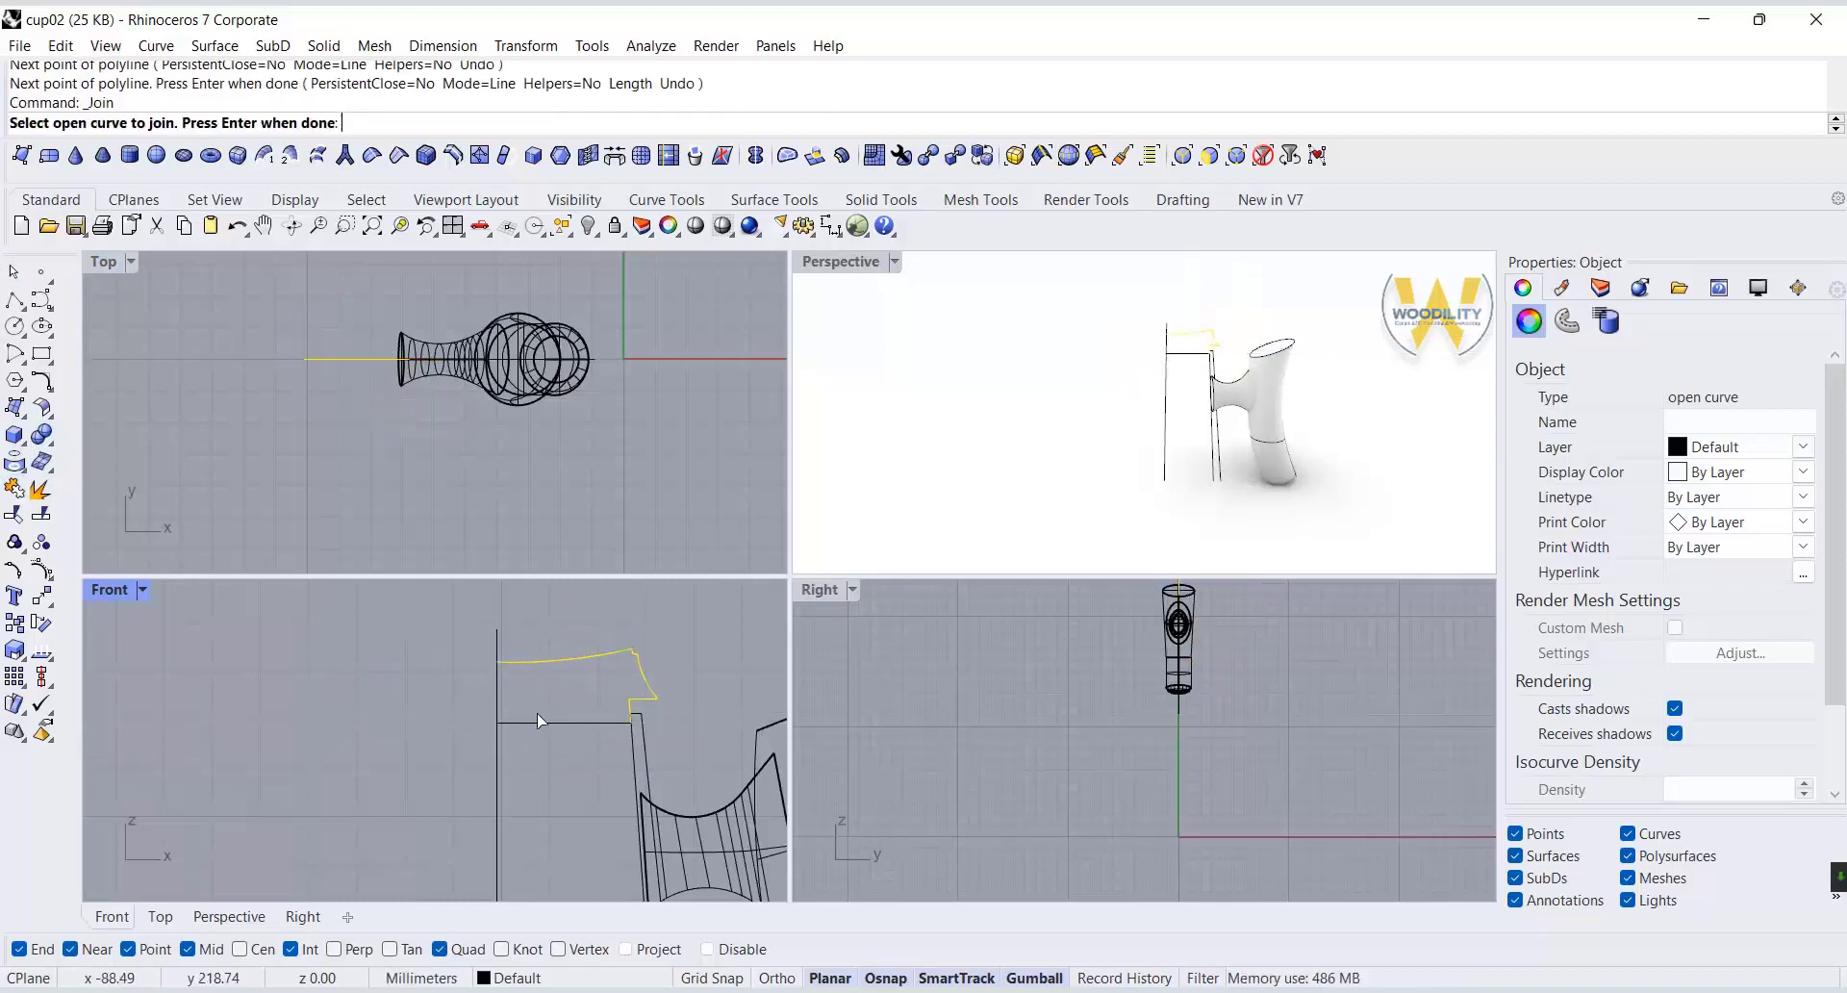
click(572, 677)
key(Return)
Revolve the joined lid profile 360 degrees around the vertical axis line.
click(14, 407)
click(177, 469)
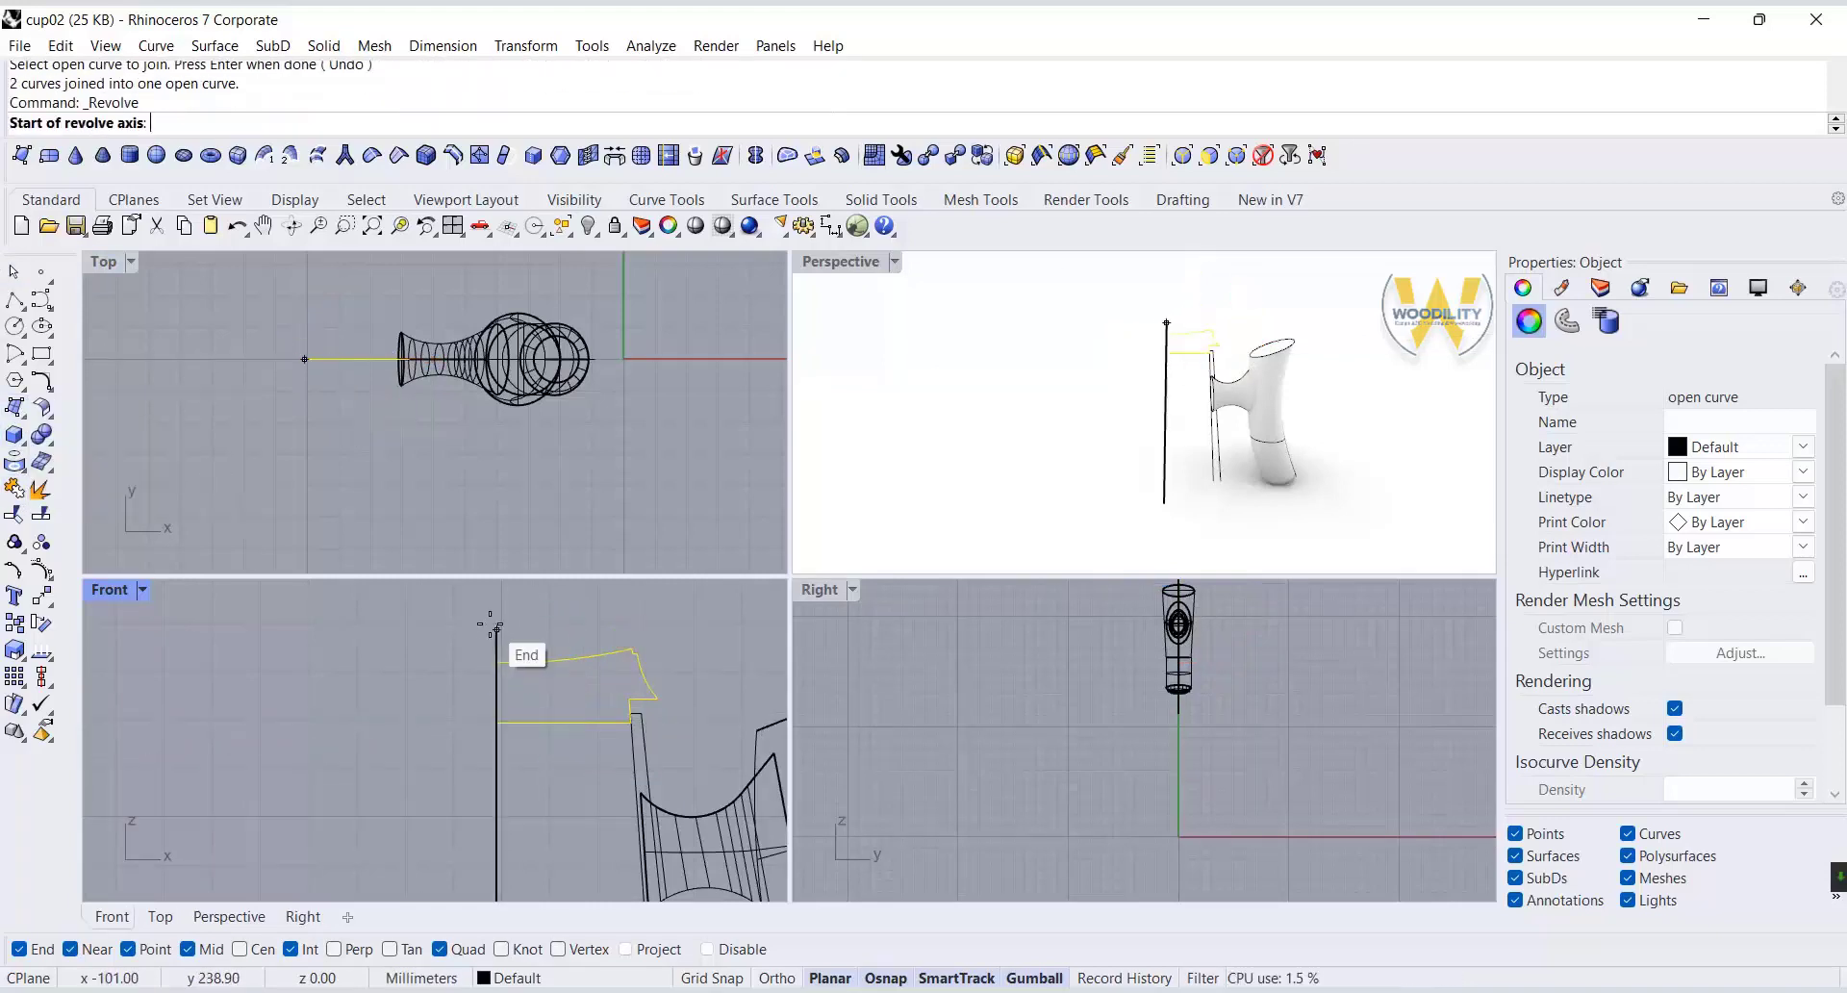
click(498, 643)
click(498, 810)
key(Return)
key(Return)
Show the hidden cup body beneath the revolved lid.
middle_click(1051, 489)
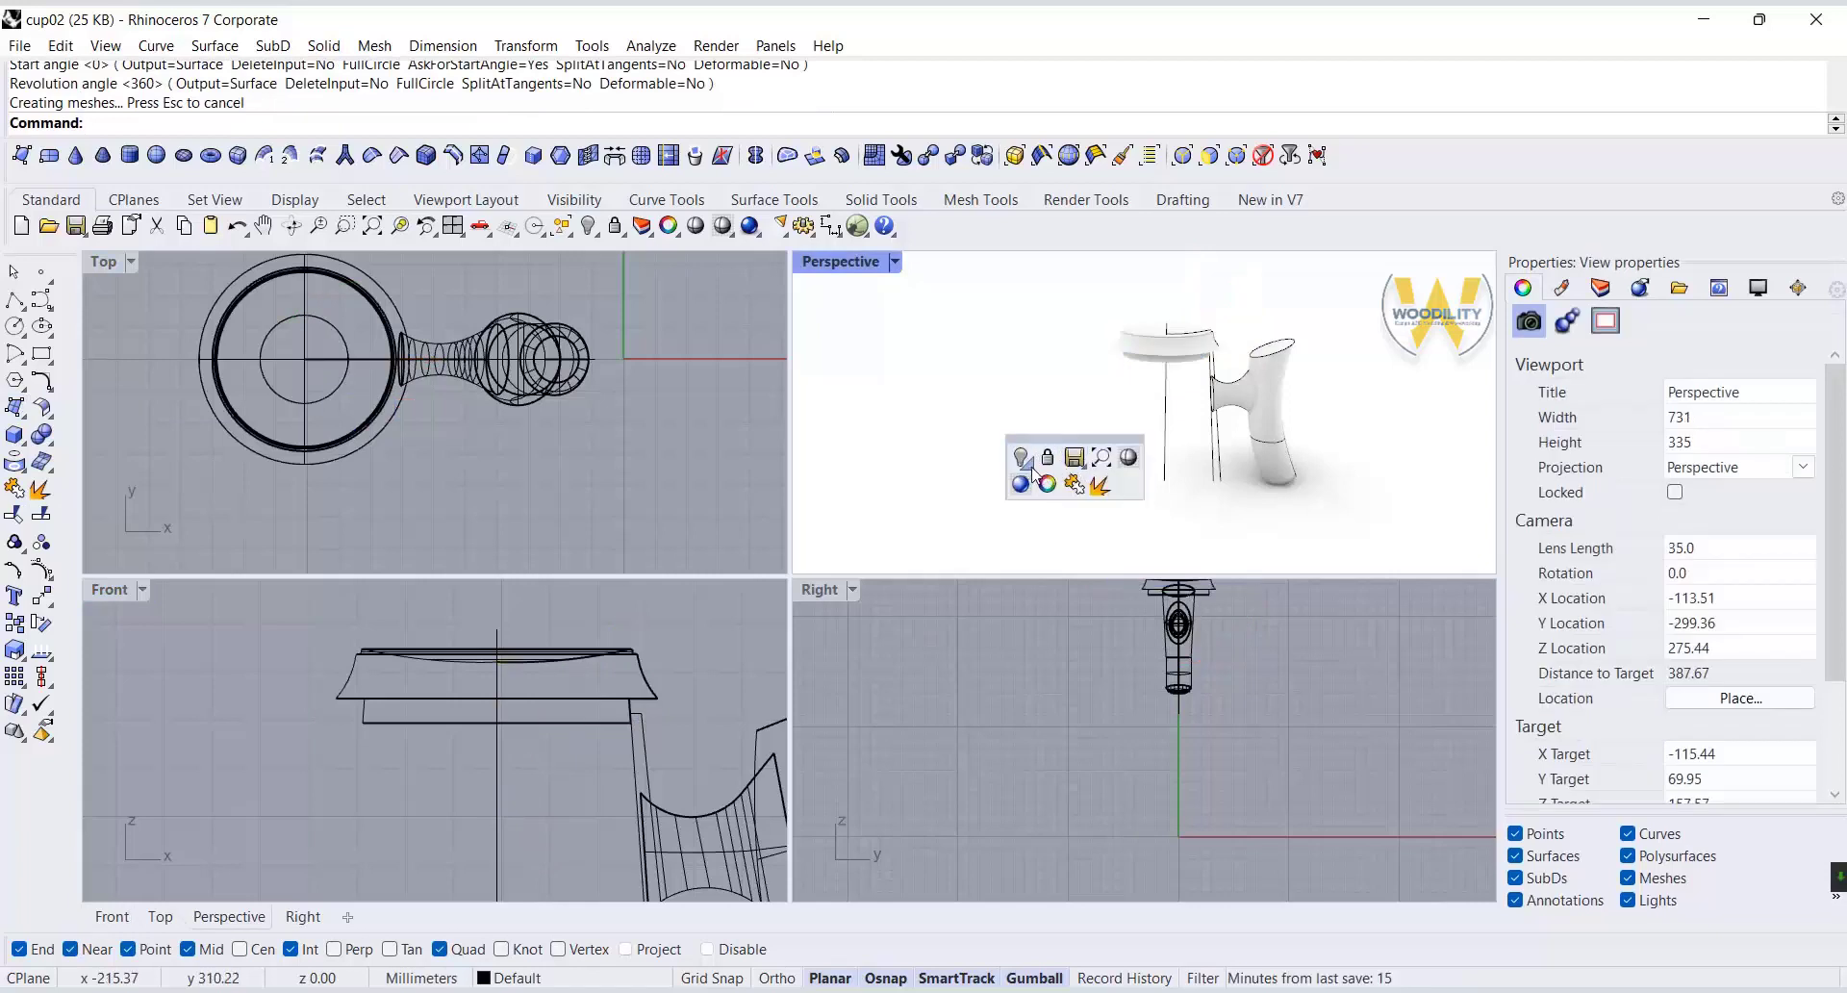
click(1066, 518)
scroll(1152, 308, up, 5)
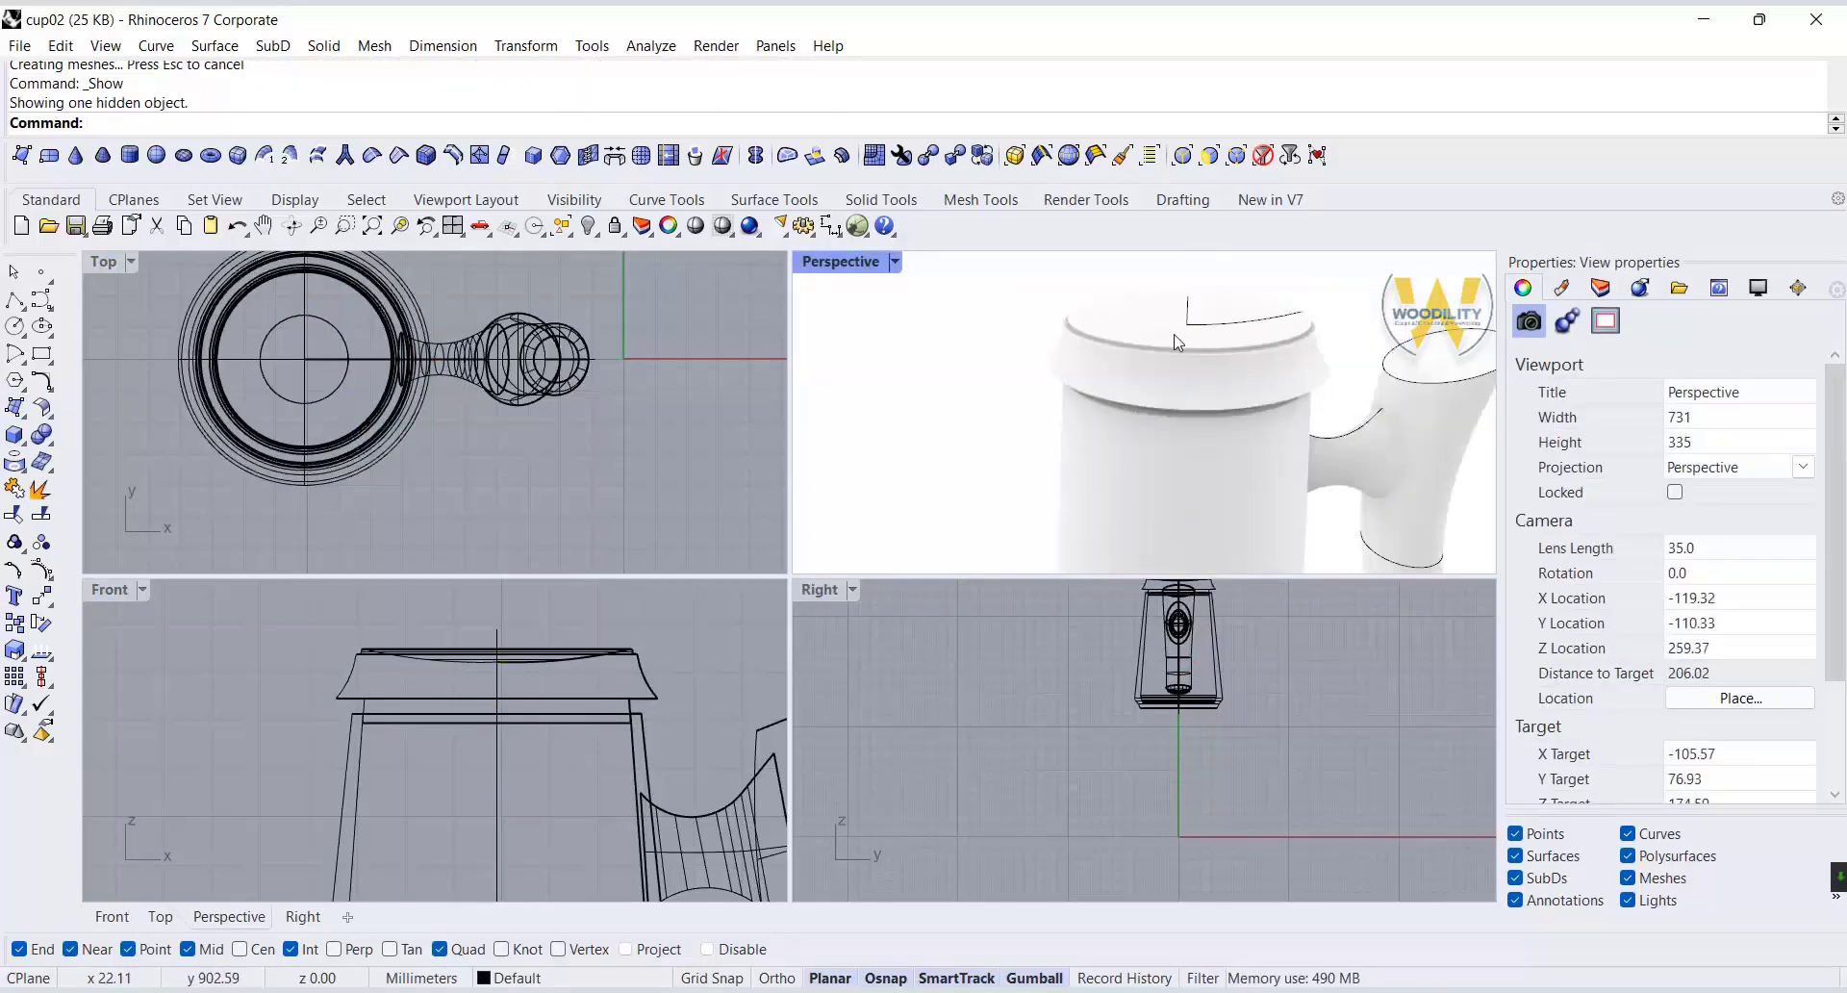
scroll(491, 683, up, 3)
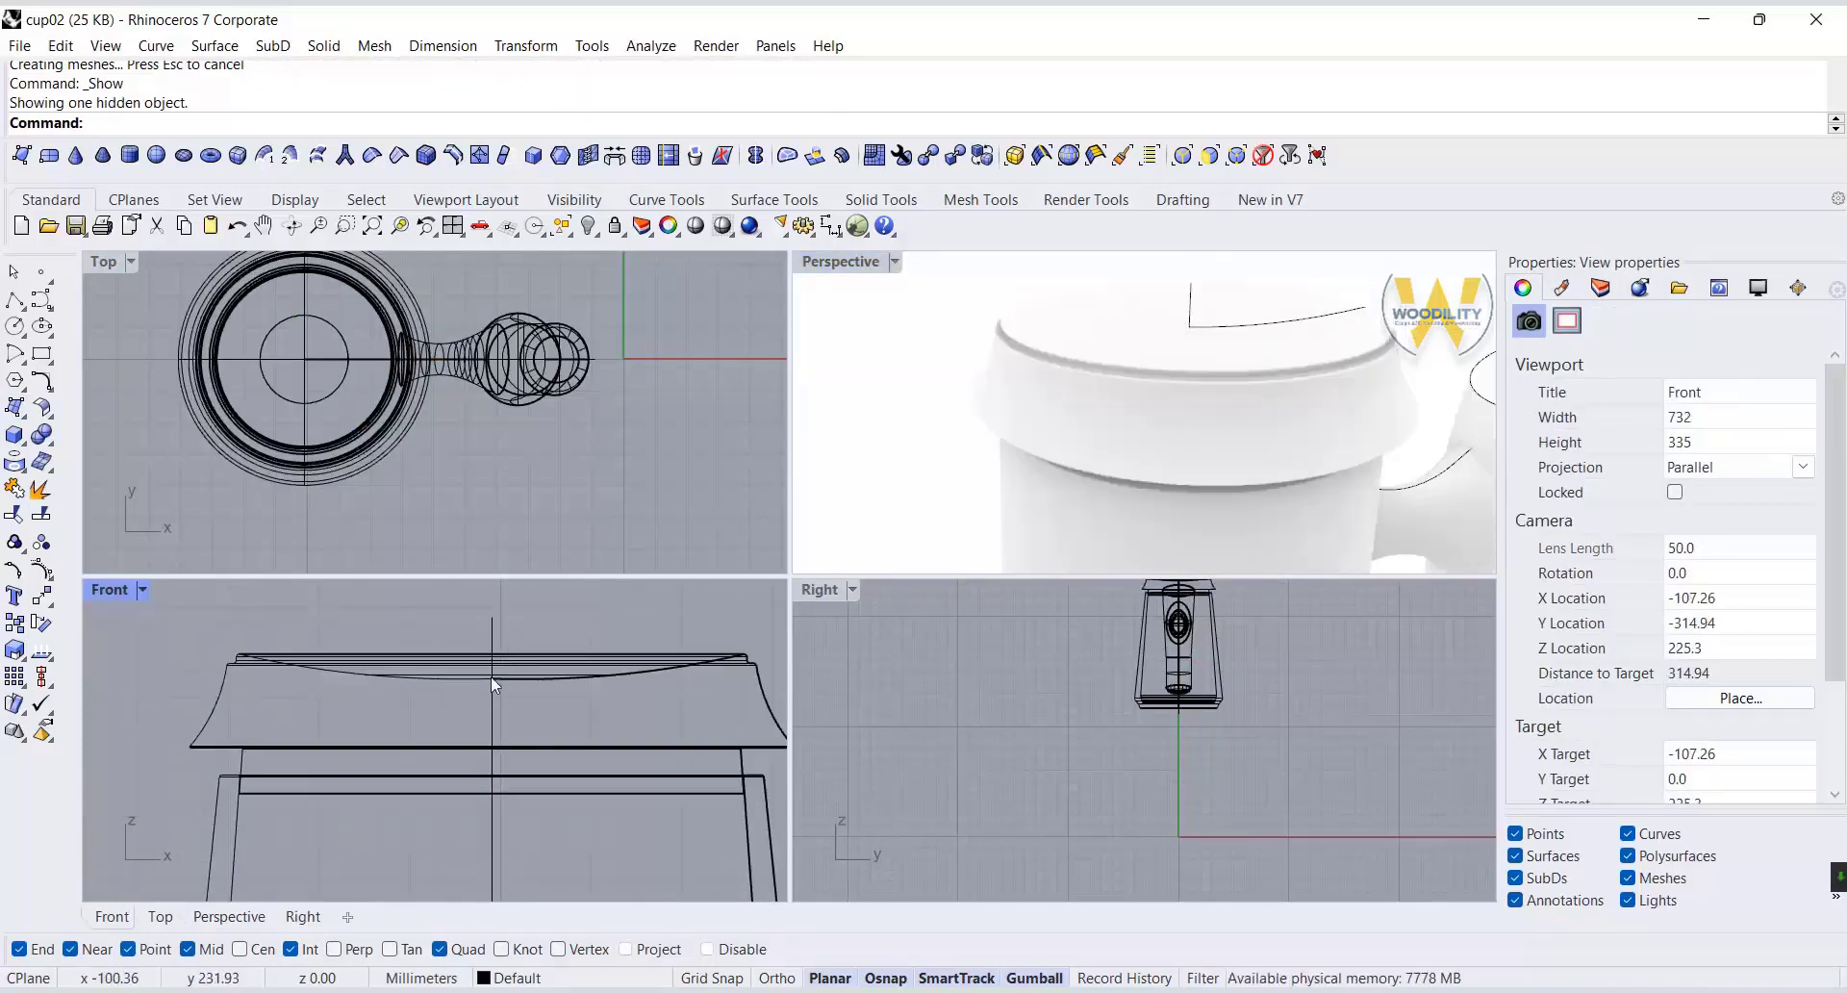
Create a sphere with a radius of about 7 mm centered on the upper end of the axis line.
click(24, 443)
click(100, 444)
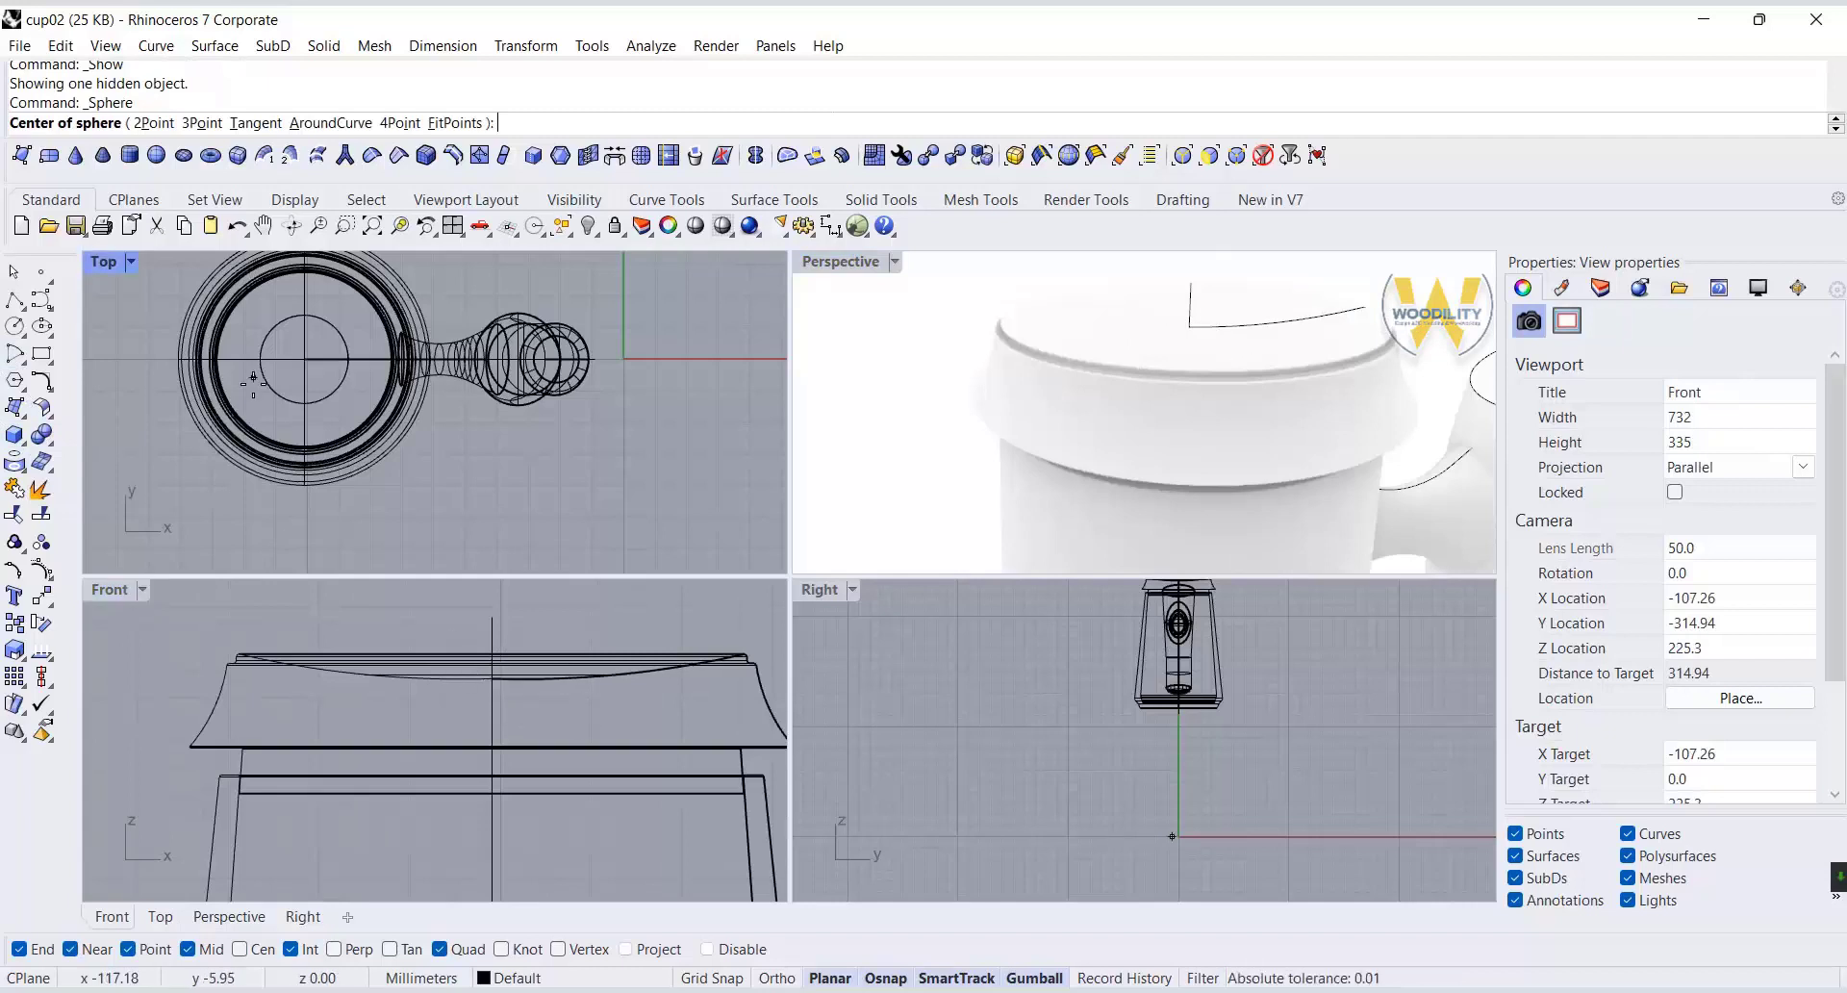
click(303, 361)
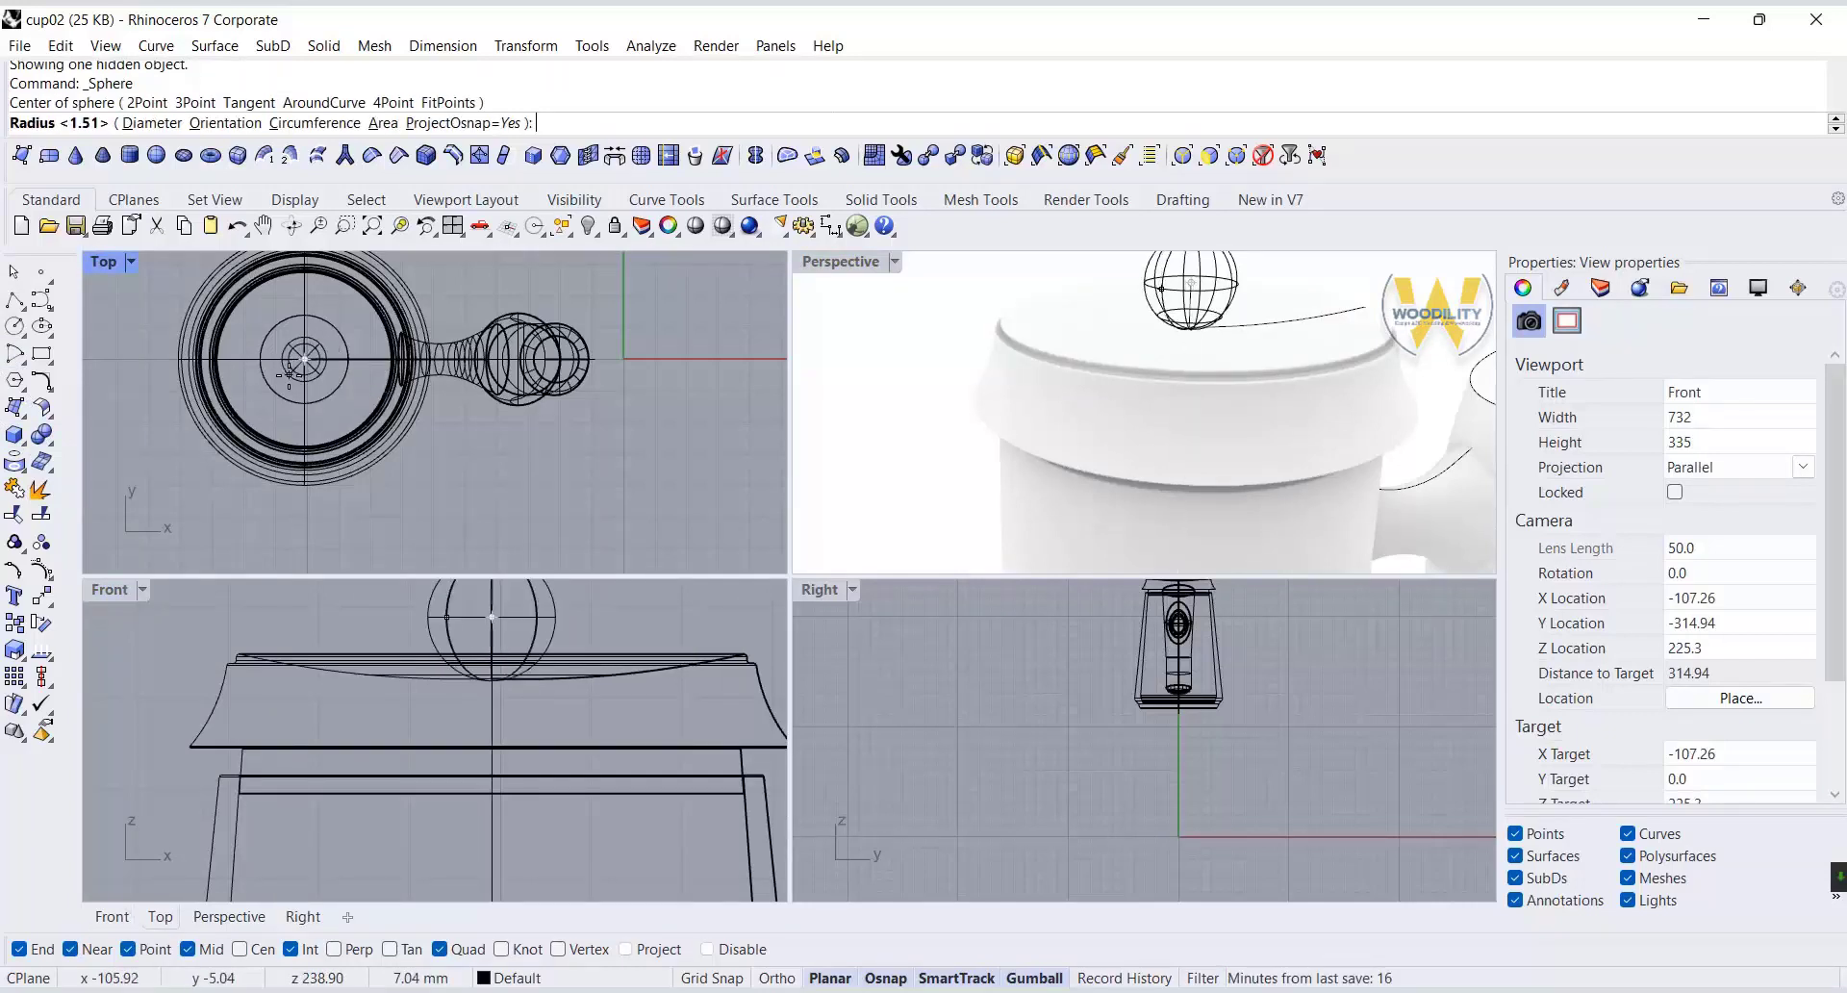
click(291, 377)
Lower the sphere along the axis into the lid so only a low dome protrudes from the lid's top.
right_drag(590, 607, 577, 662)
click(509, 626)
drag(480, 602, 479, 673)
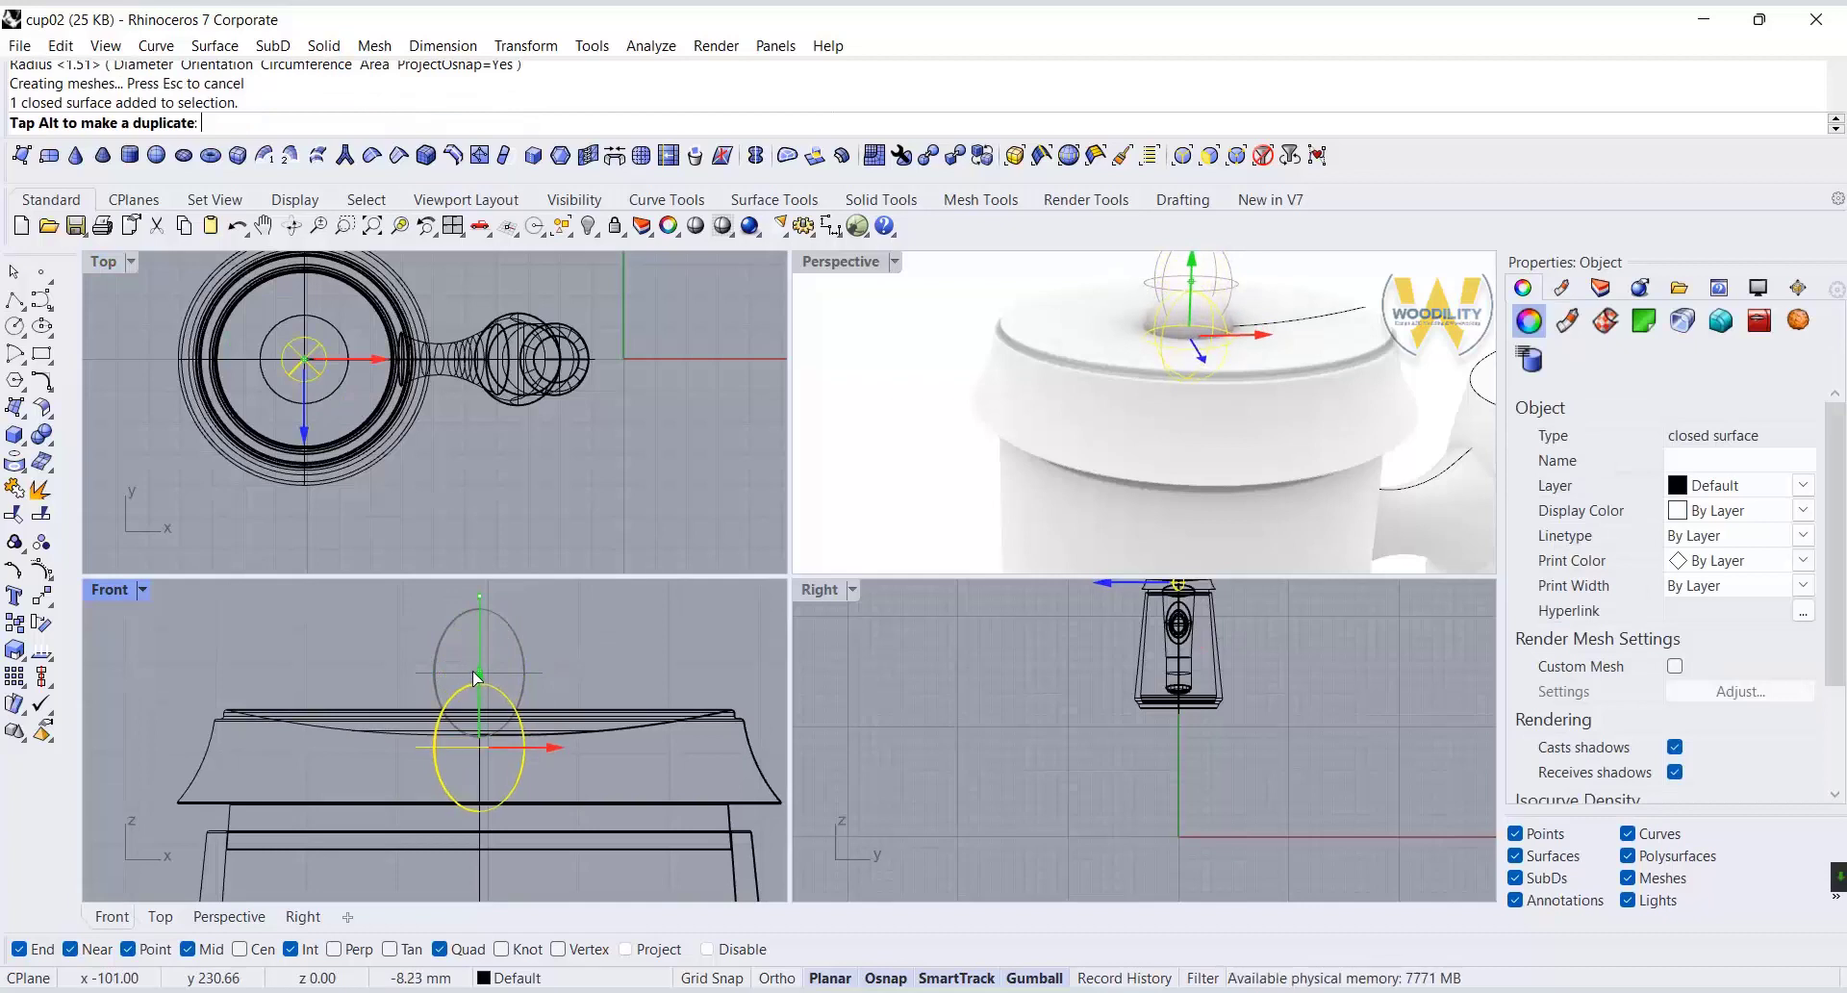
click(844, 534)
right_drag(847, 424, 808, 430)
click(1209, 395)
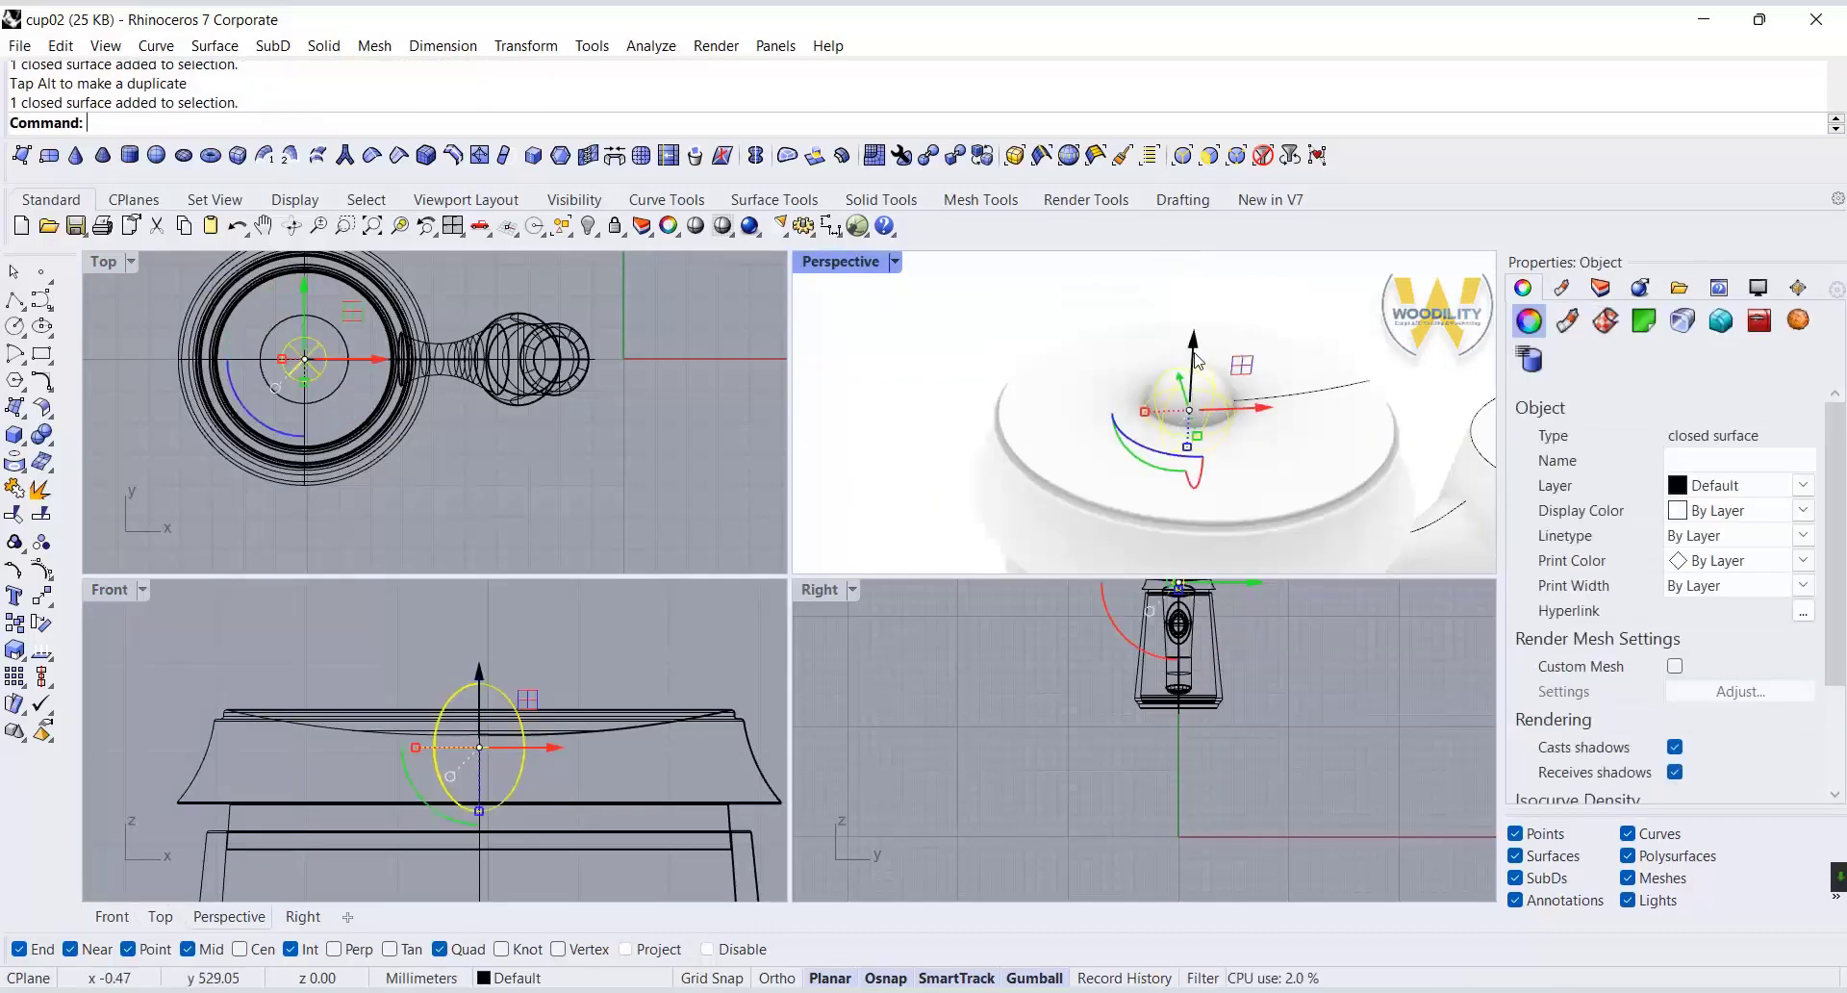
drag(1192, 349, 1193, 369)
click(1278, 342)
right_drag(1087, 414, 940, 453)
scroll(1125, 420, down, 6)
scroll(1015, 453, up, 6)
right_drag(1095, 489, 1124, 446)
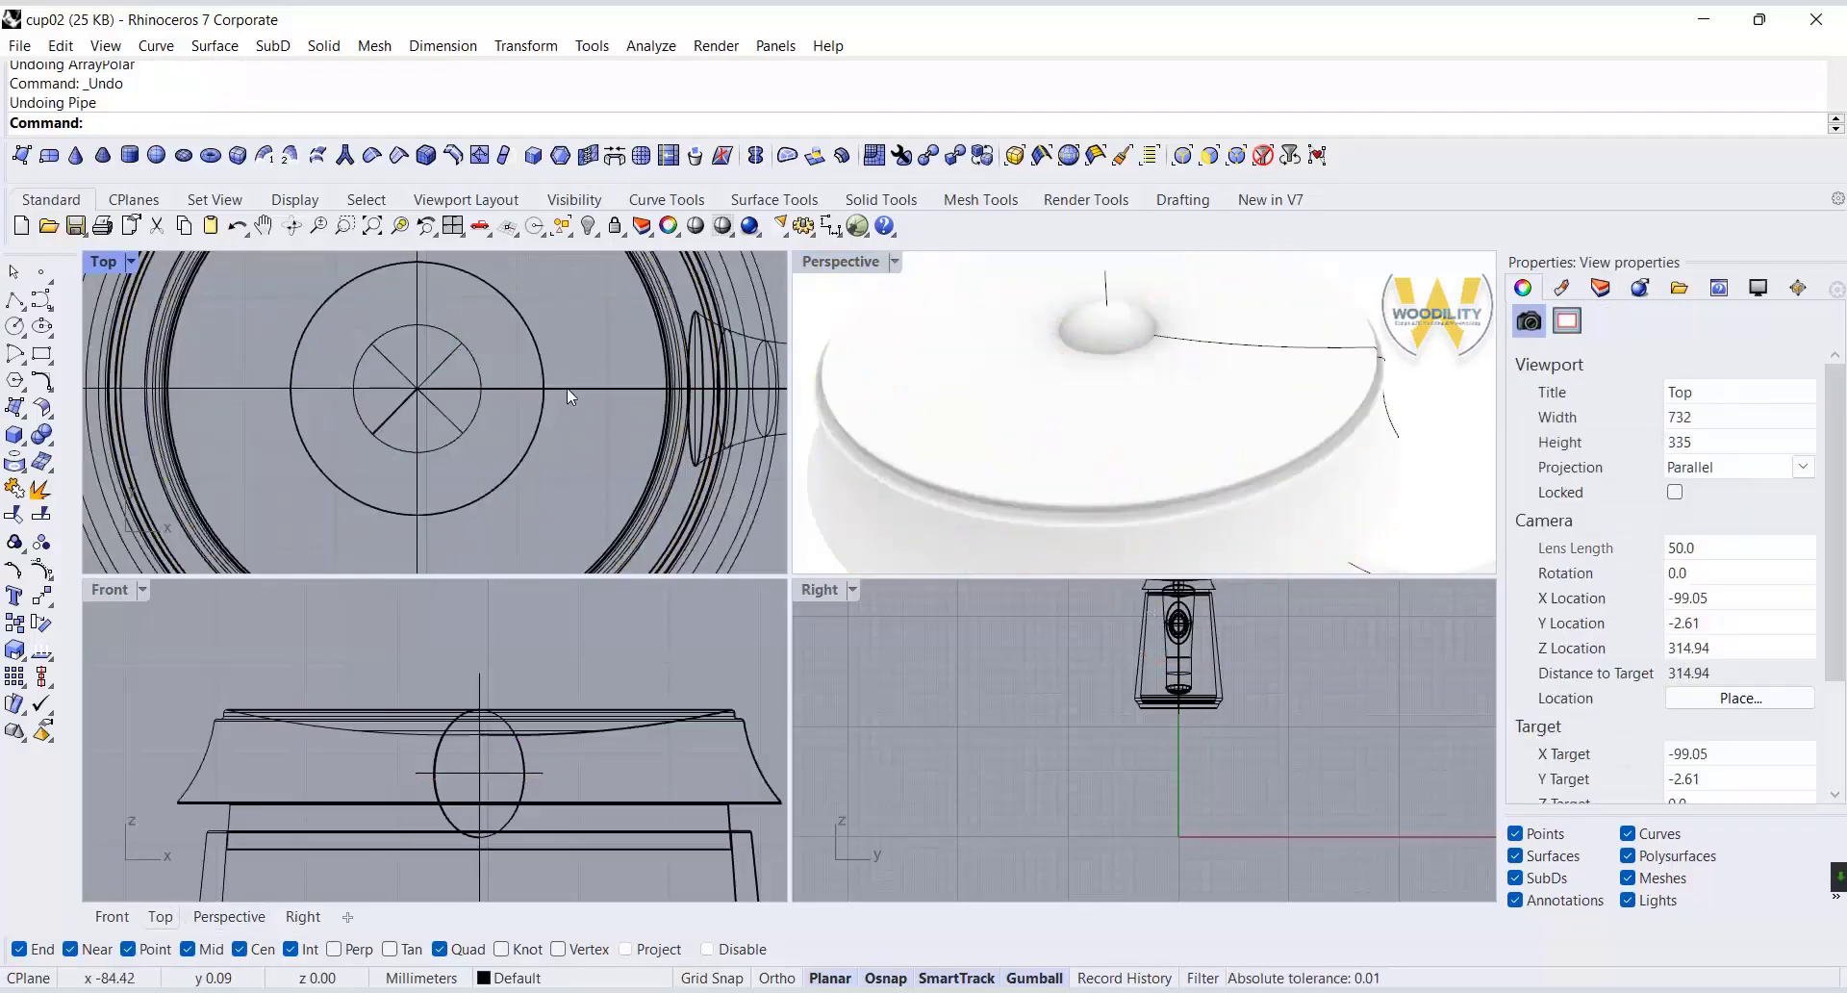
Turn on curve control points and move the lid top arc's inner endpoint outward from the axis to just inside the sphere's edge.
click(577, 394)
click(623, 453)
scroll(411, 393, up, 5)
scroll(414, 399, up, 4)
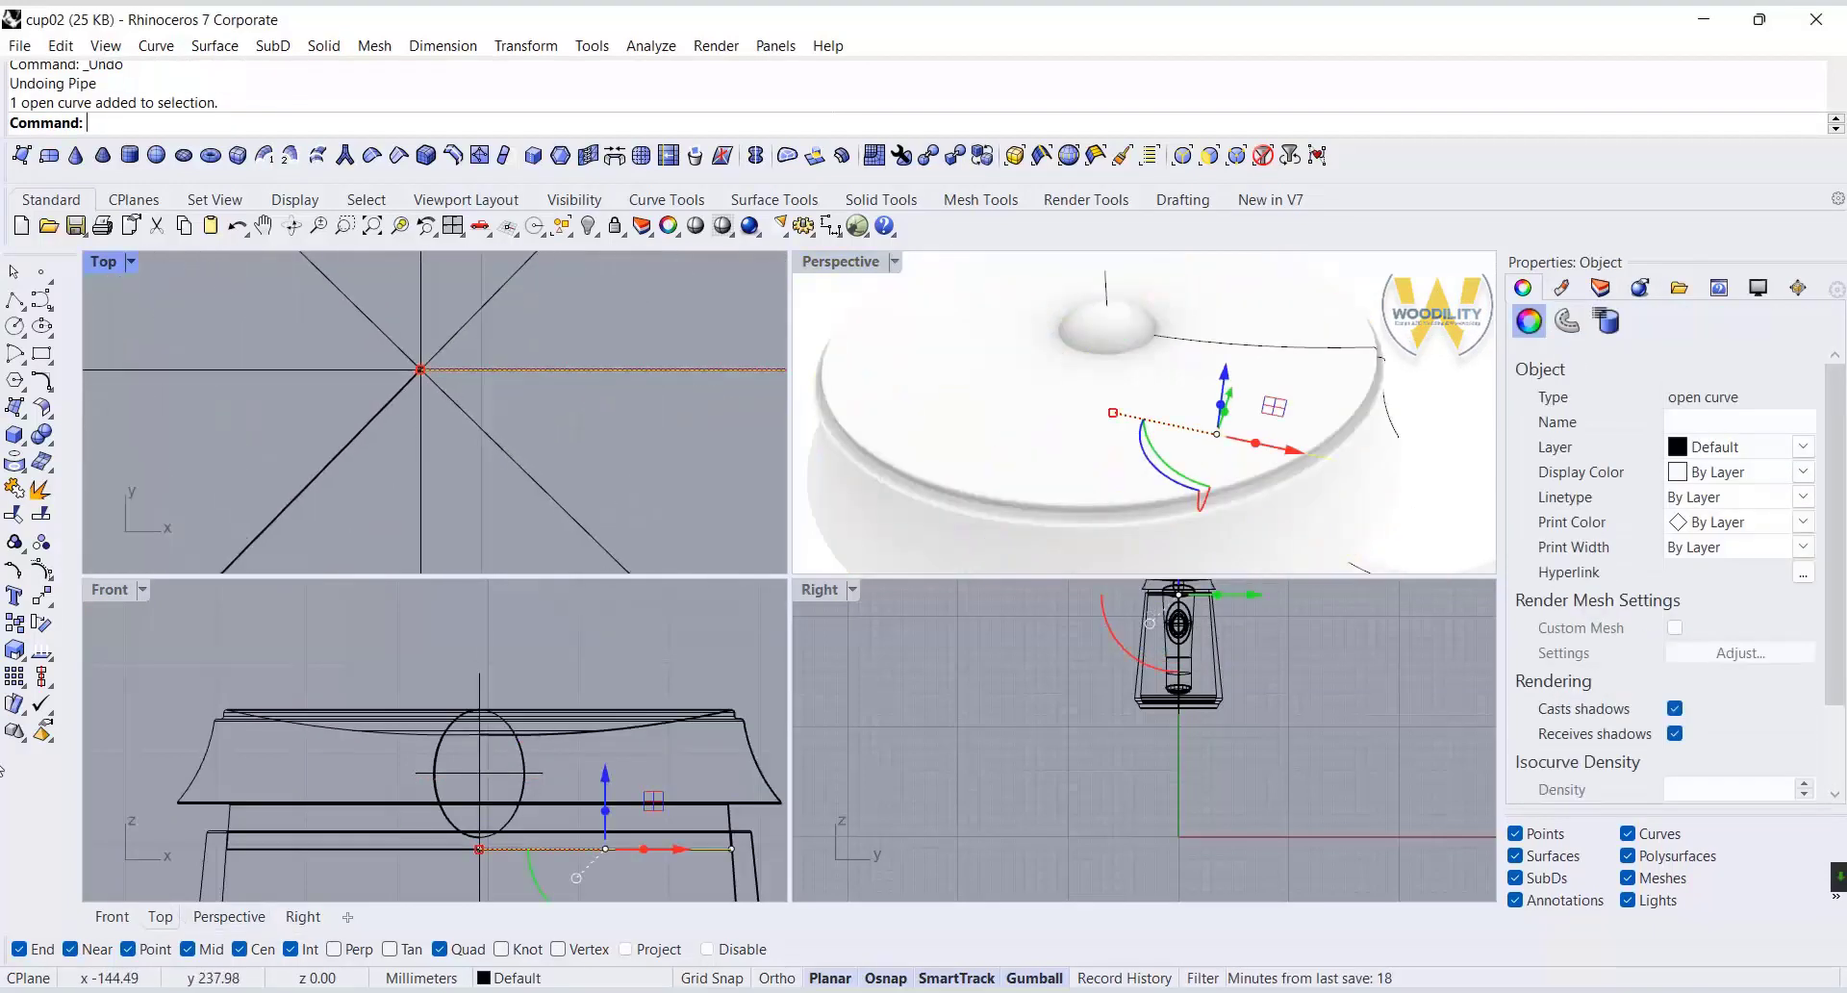
click(43, 582)
click(1364, 355)
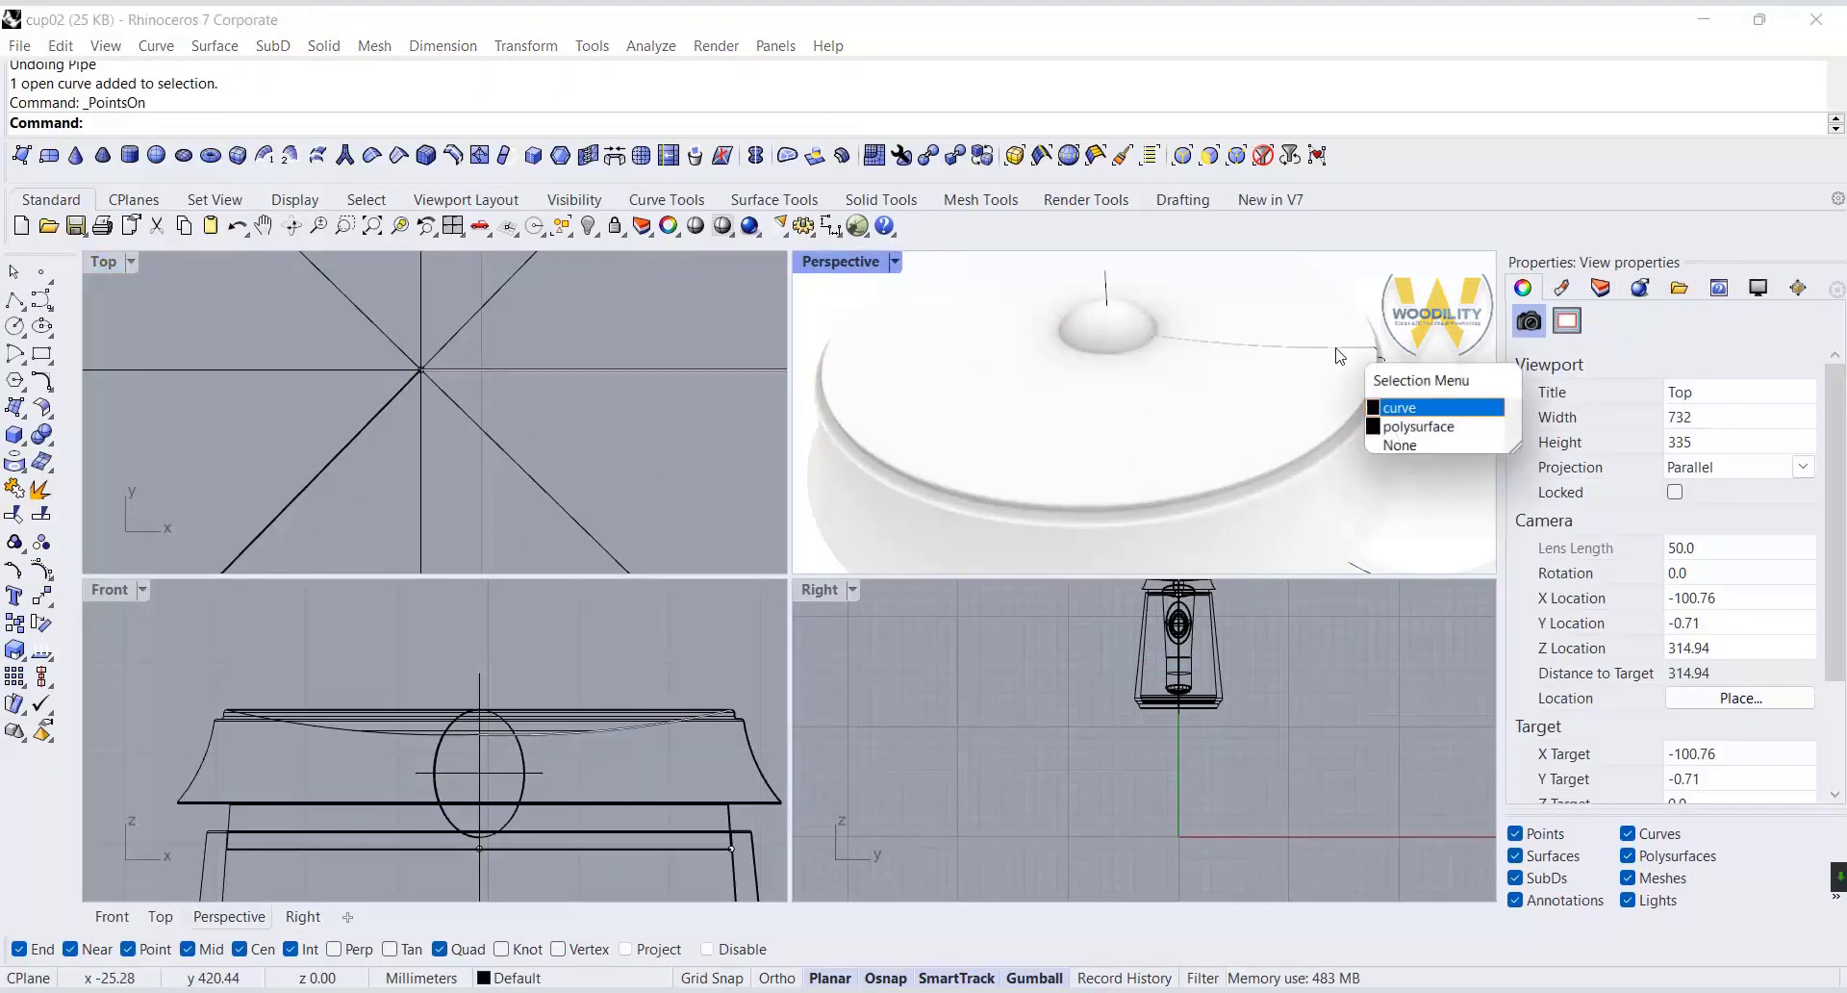
click(1397, 409)
scroll(491, 703, up, 5)
click(436, 703)
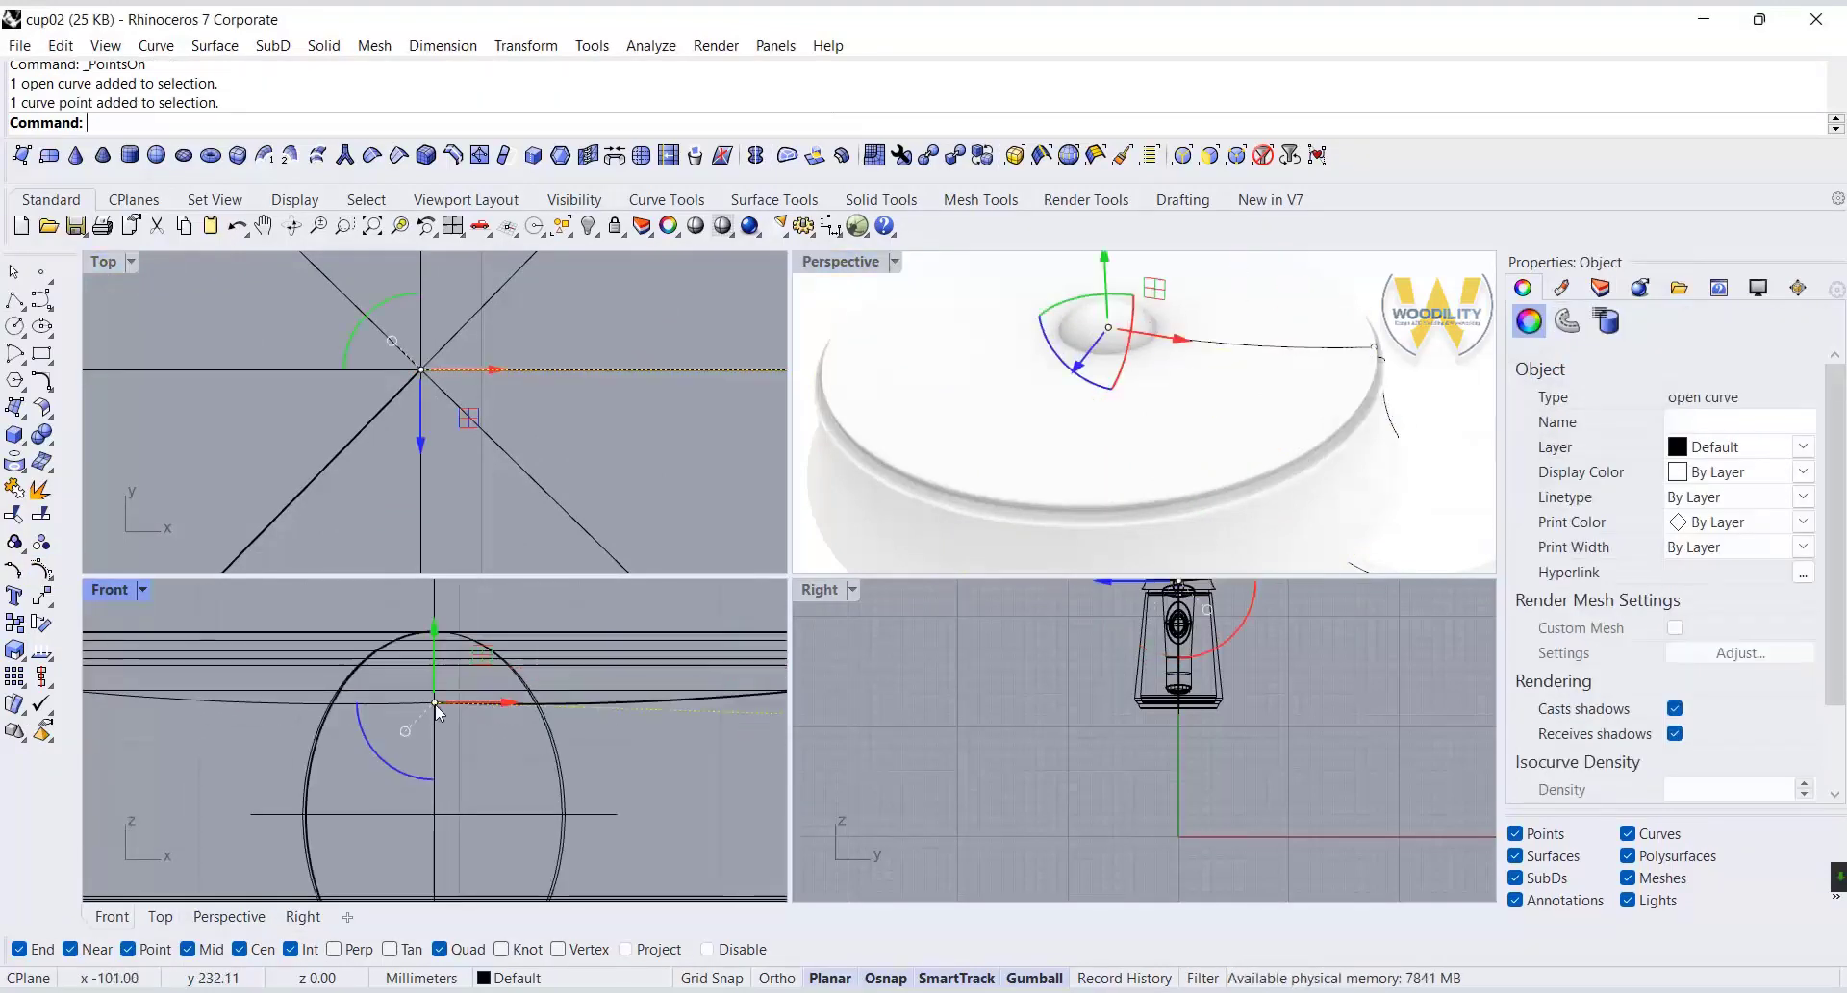
scroll(452, 703, up, 10)
drag(466, 704, 778, 729)
right_drag(574, 726, 223, 701)
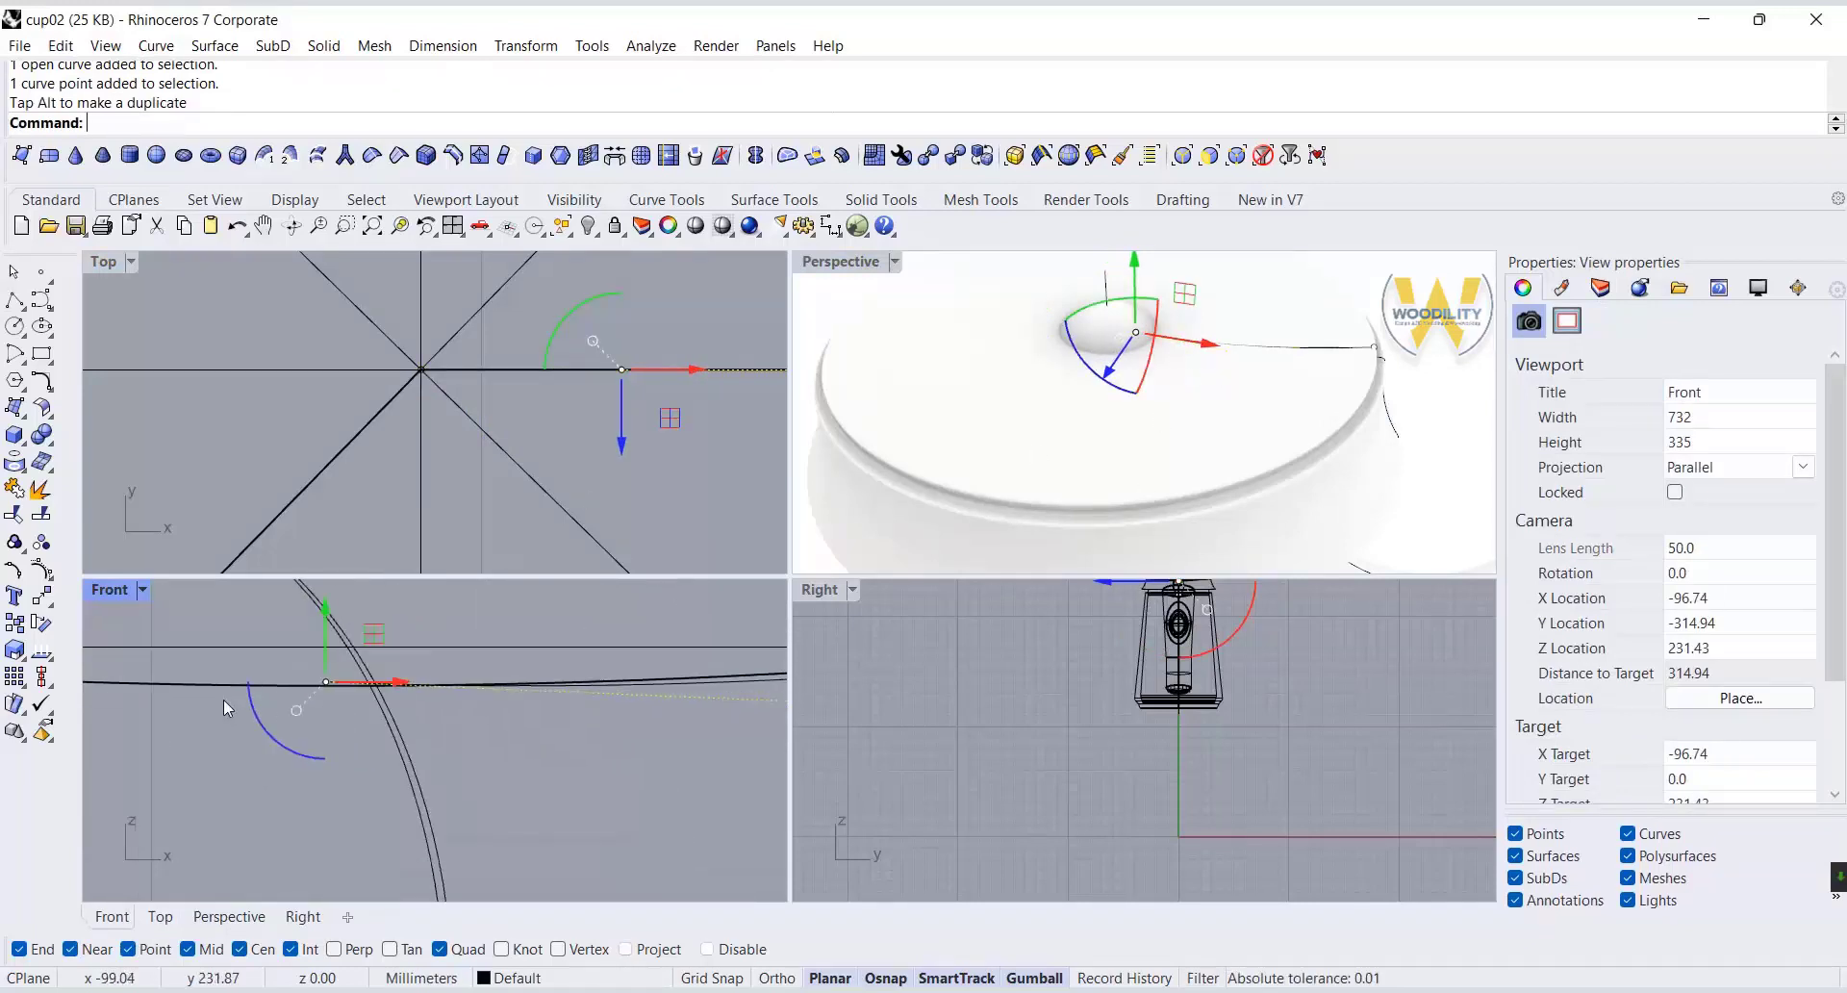
scroll(223, 701, down, 6)
key(Escape)
key(Escape)
Create a round-capped pipe of radius 0.40 along the shortened arc on the lid's top.
double_click(822, 268)
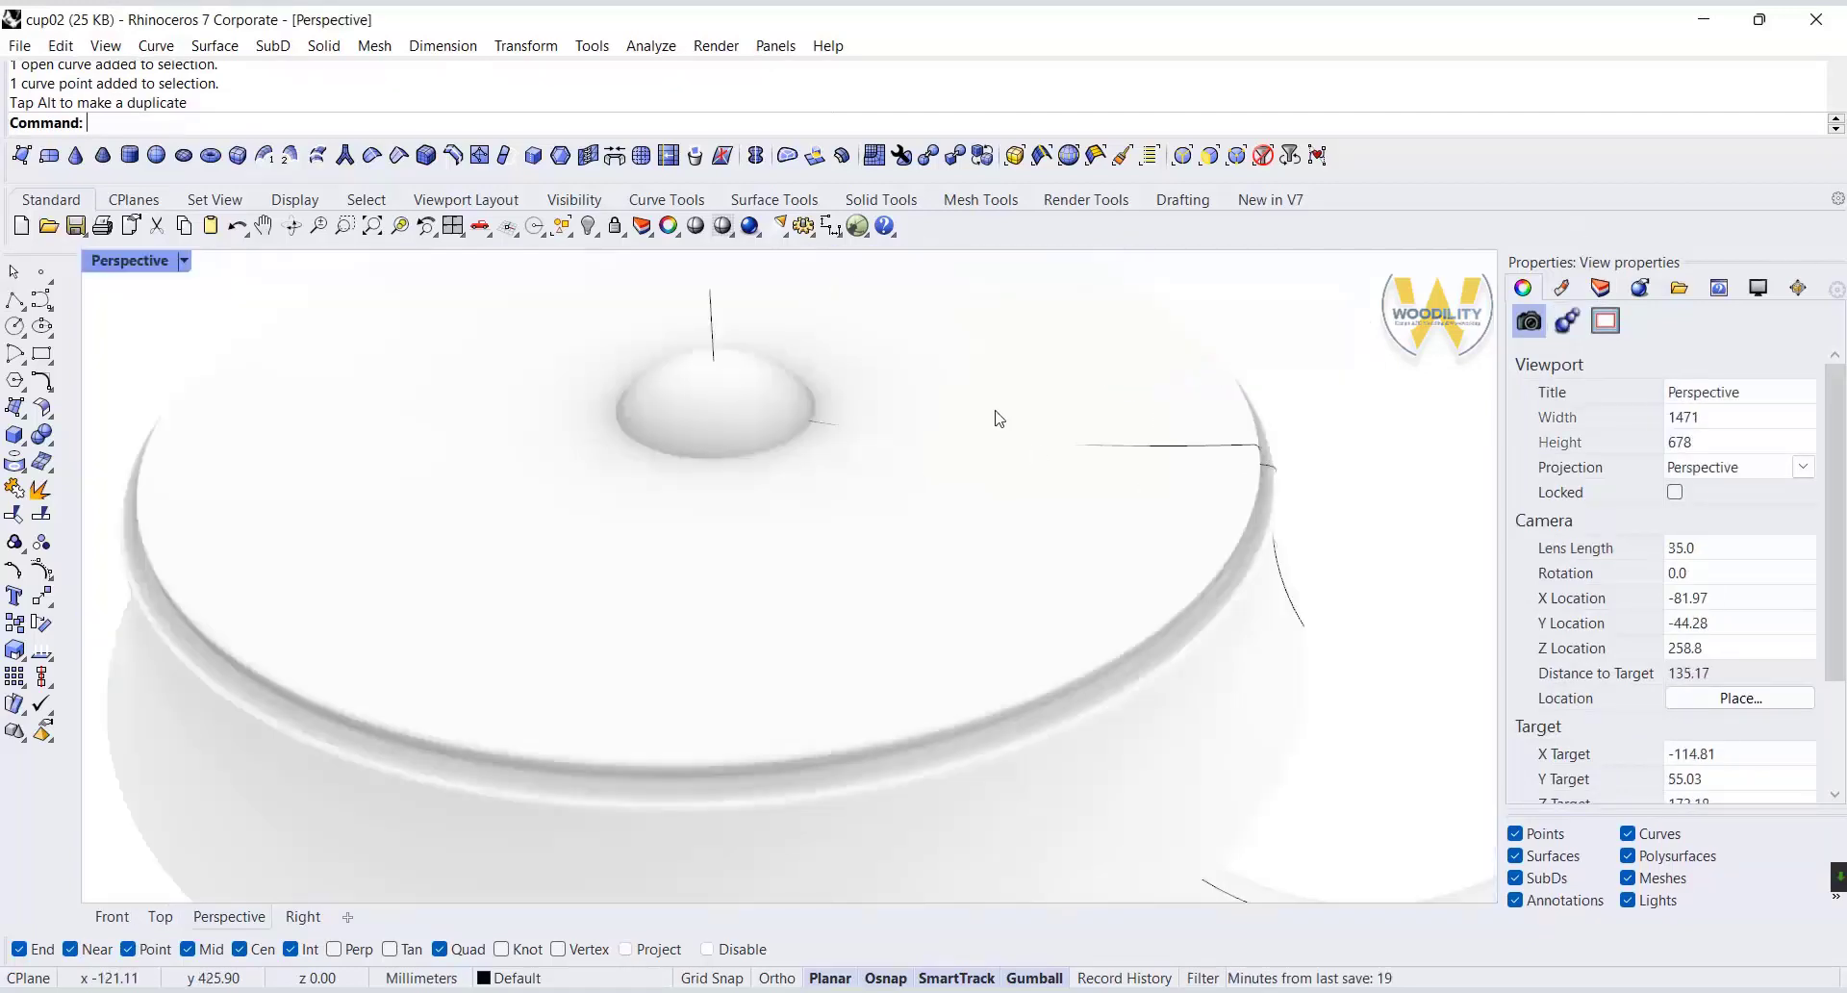
right_drag(994, 417, 1059, 573)
click(1059, 574)
click(1102, 623)
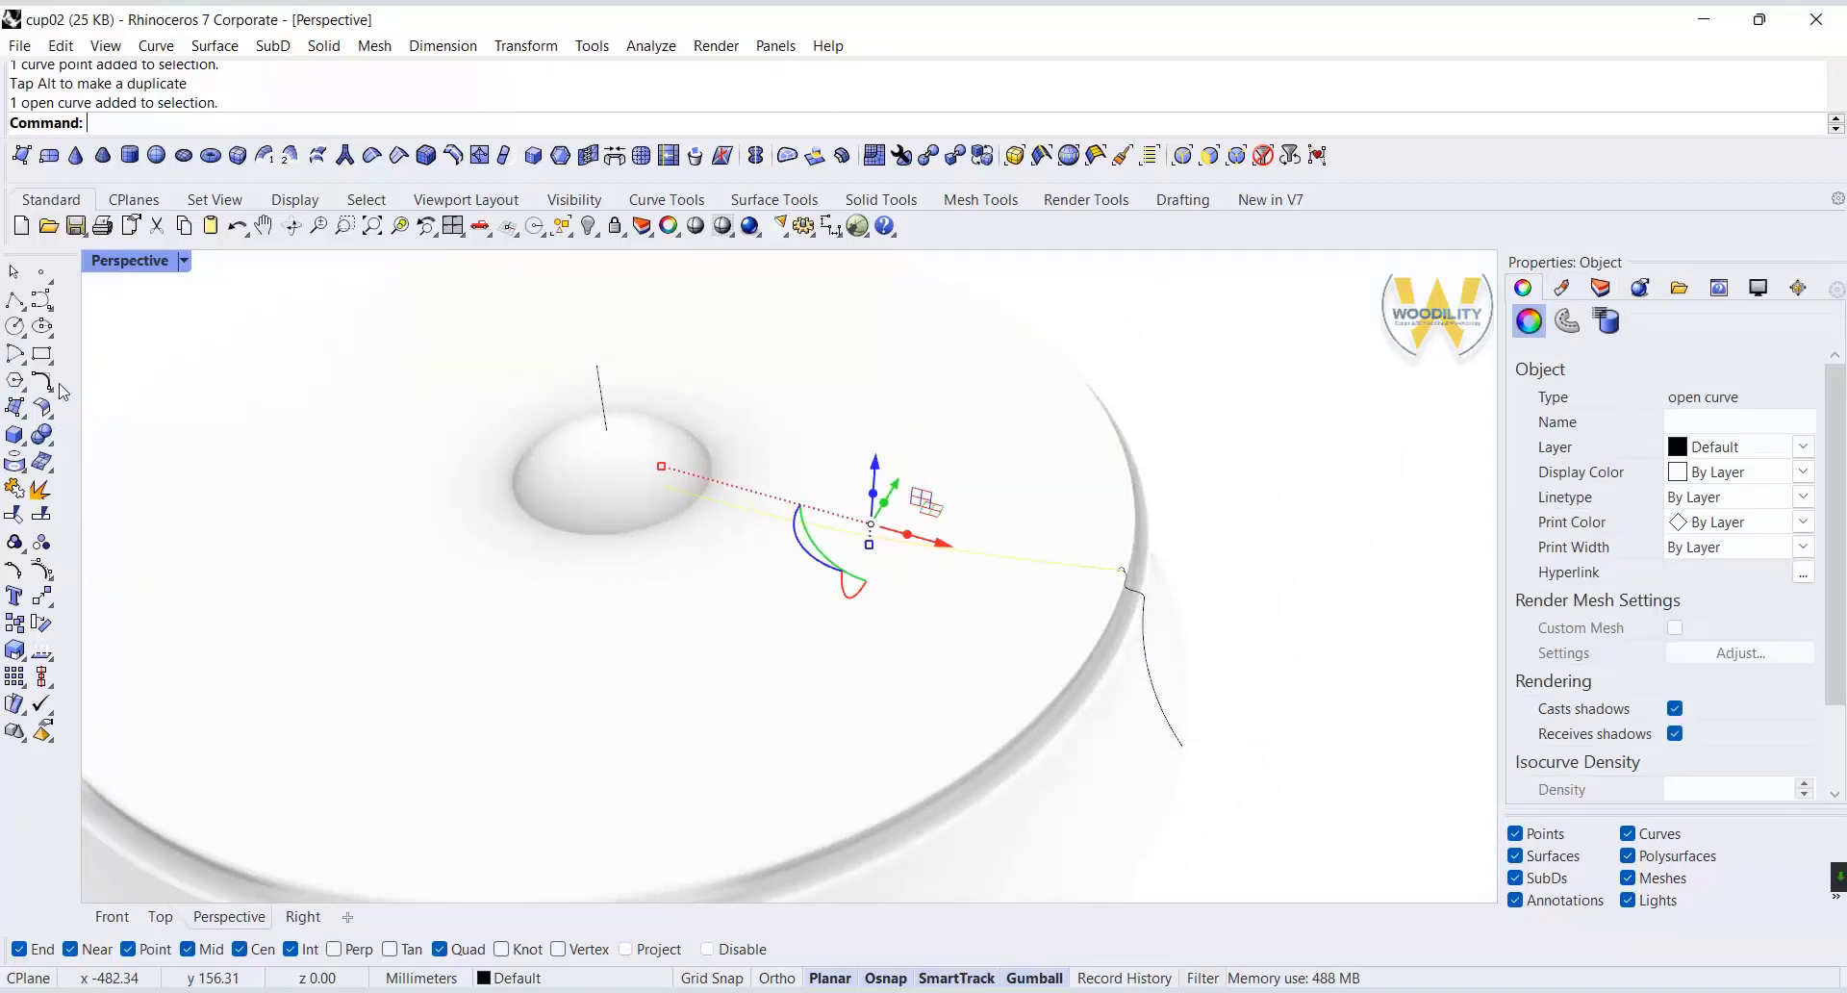
click(26, 449)
click(183, 476)
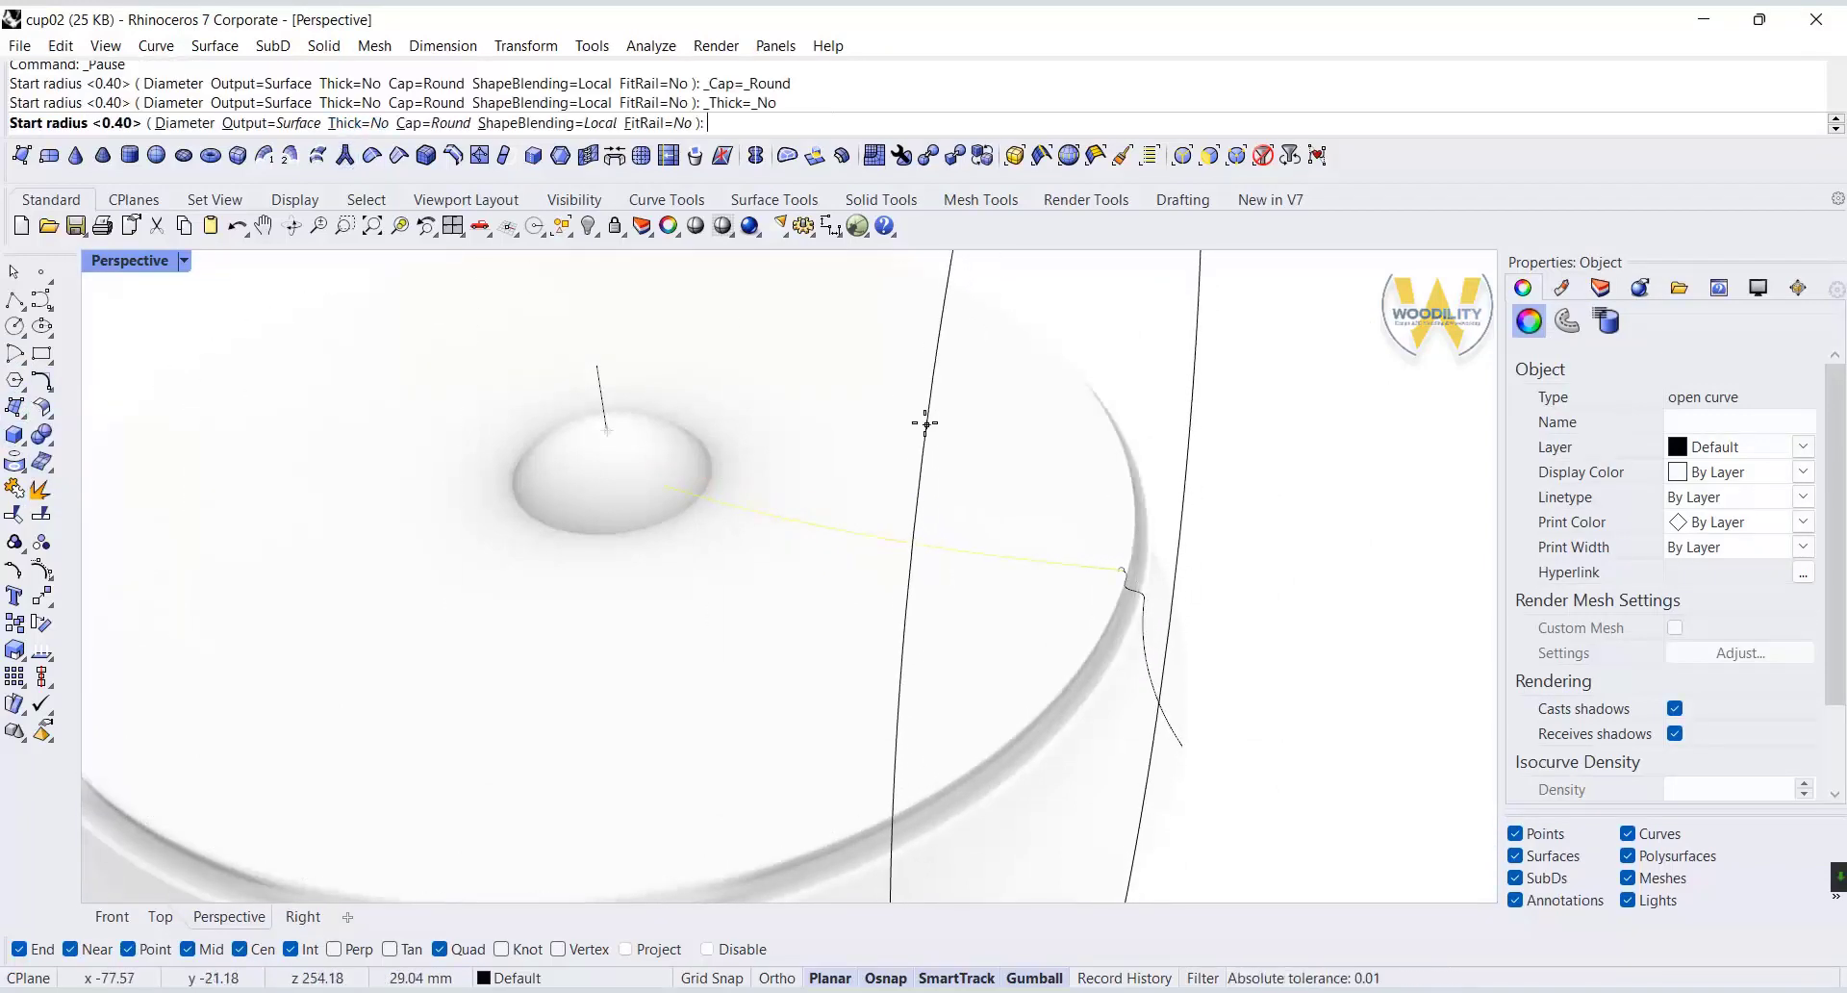
key(Return)
key(Return)
key(Return)
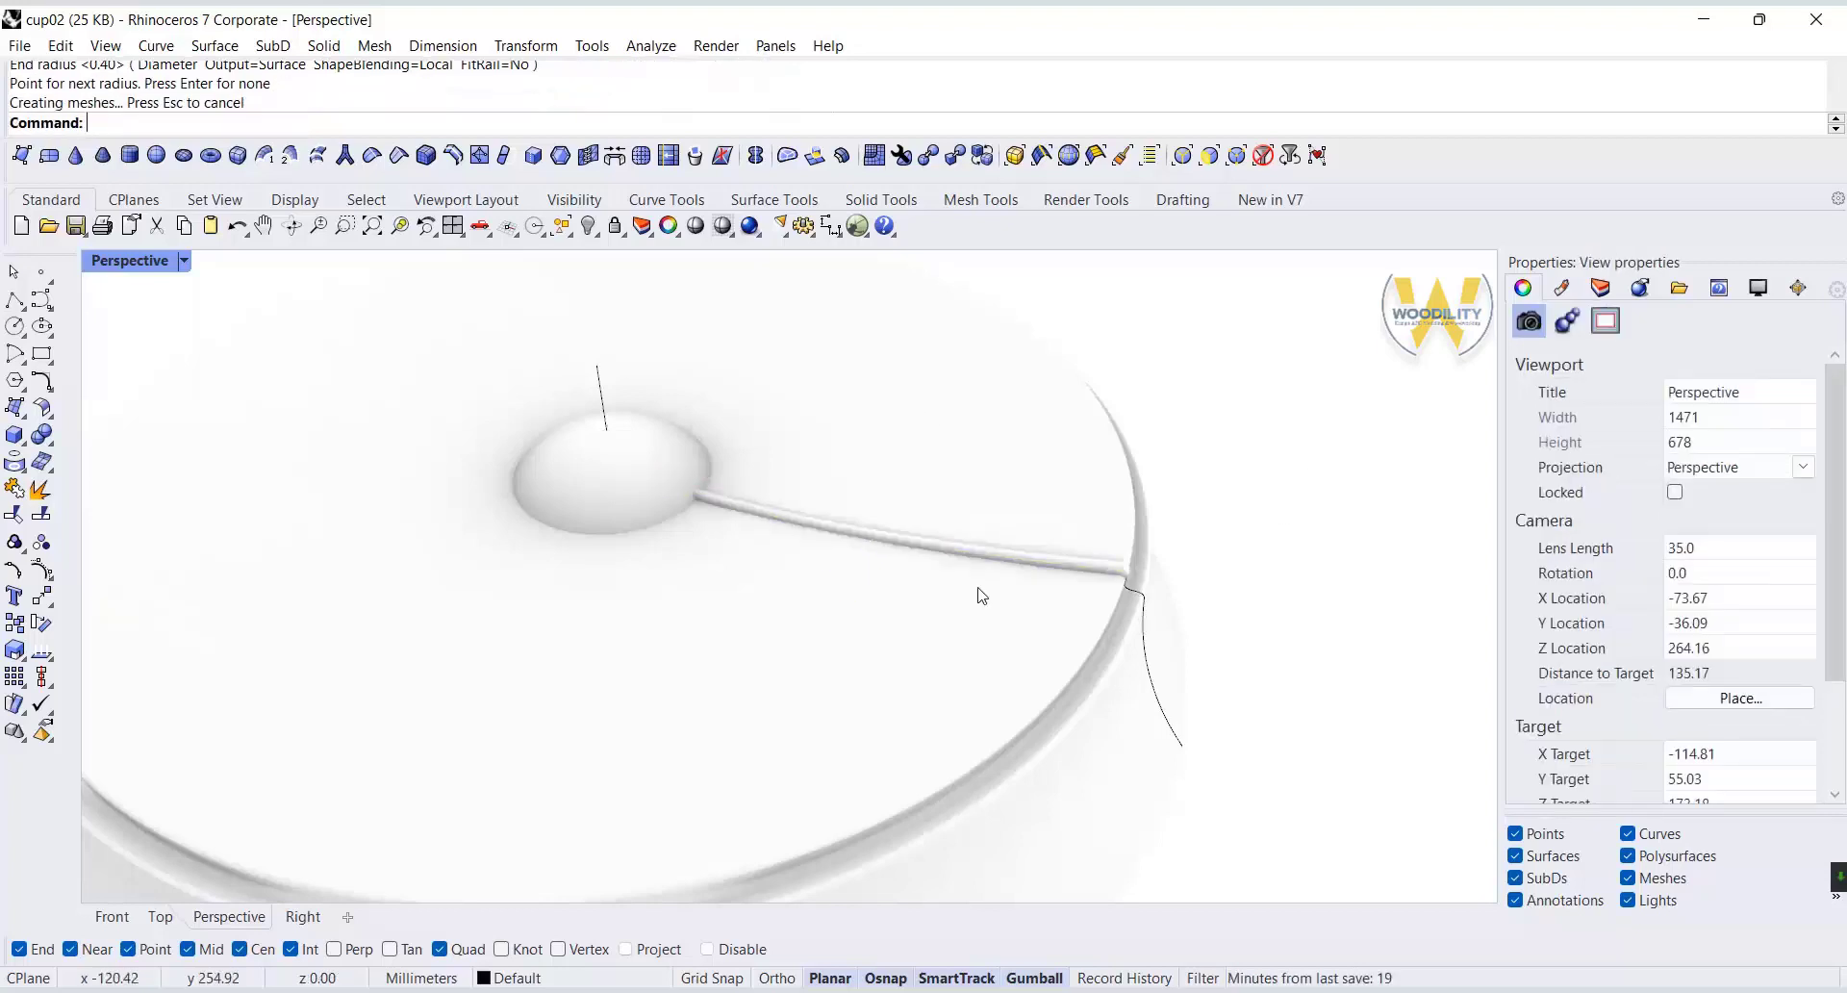
Polar-array the pipe around the lid's center with 18 items over 360 degrees.
click(990, 569)
click(1043, 639)
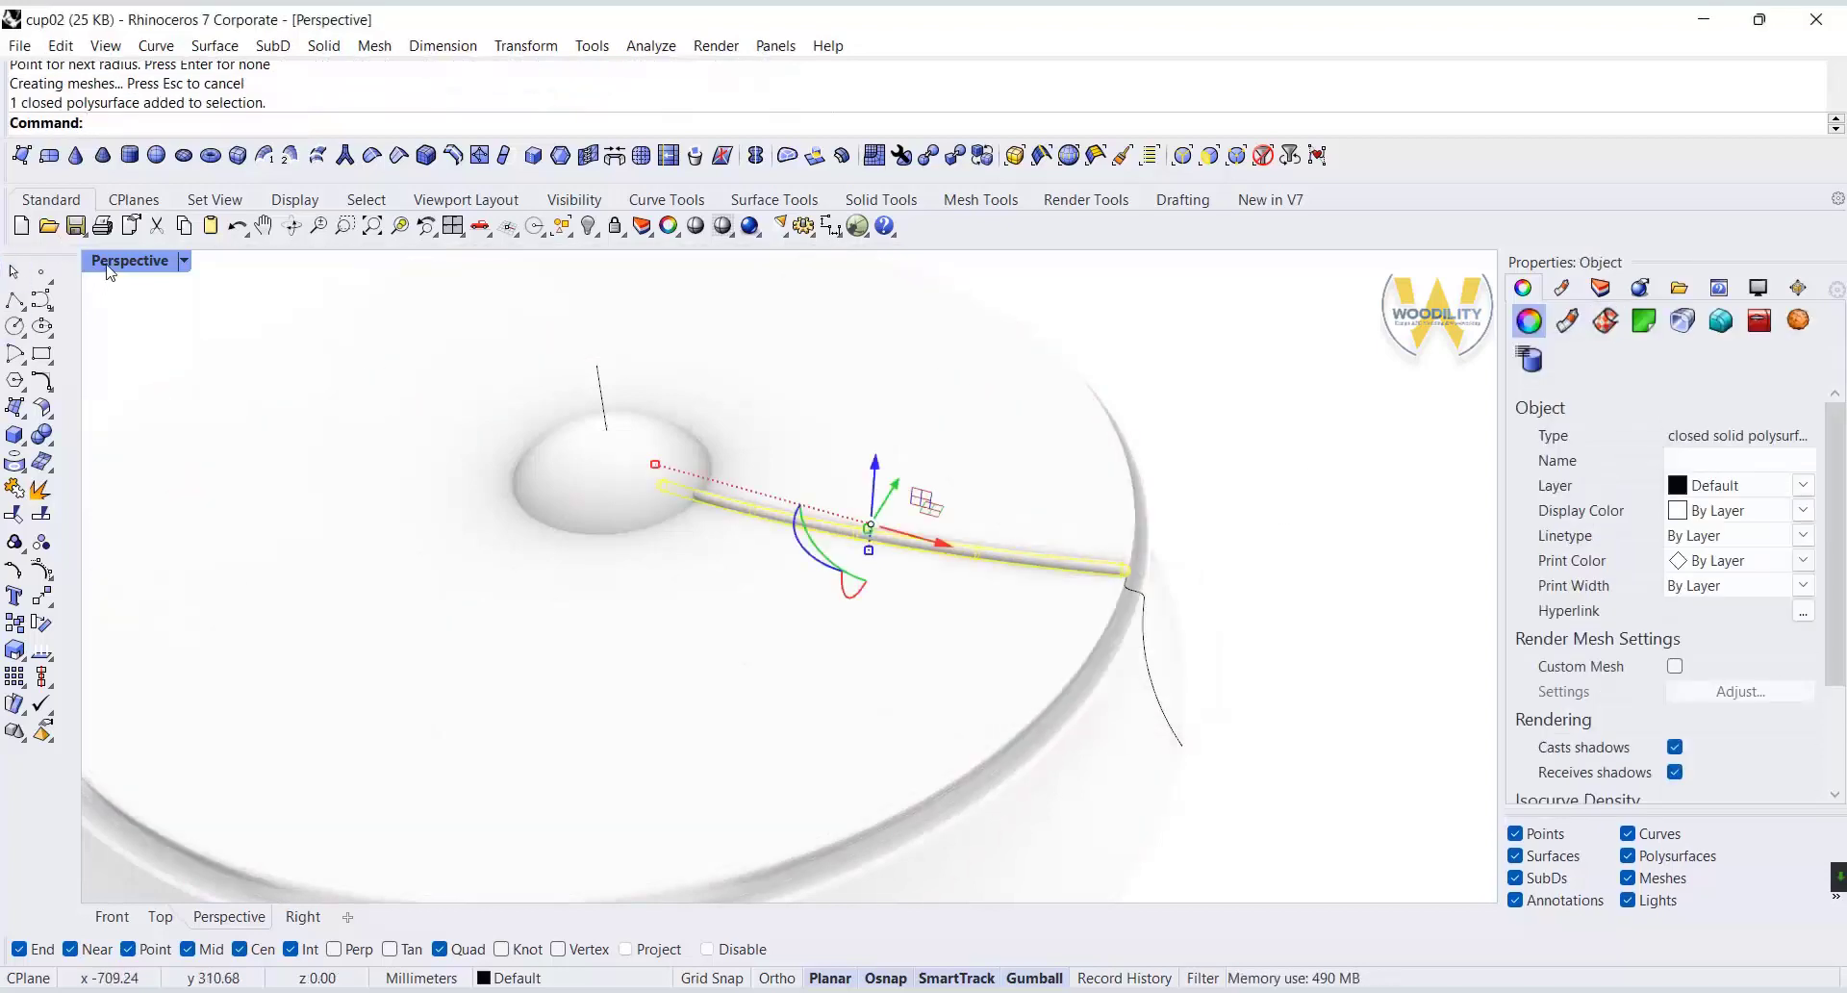
double_click(123, 262)
scroll(471, 409, down, 12)
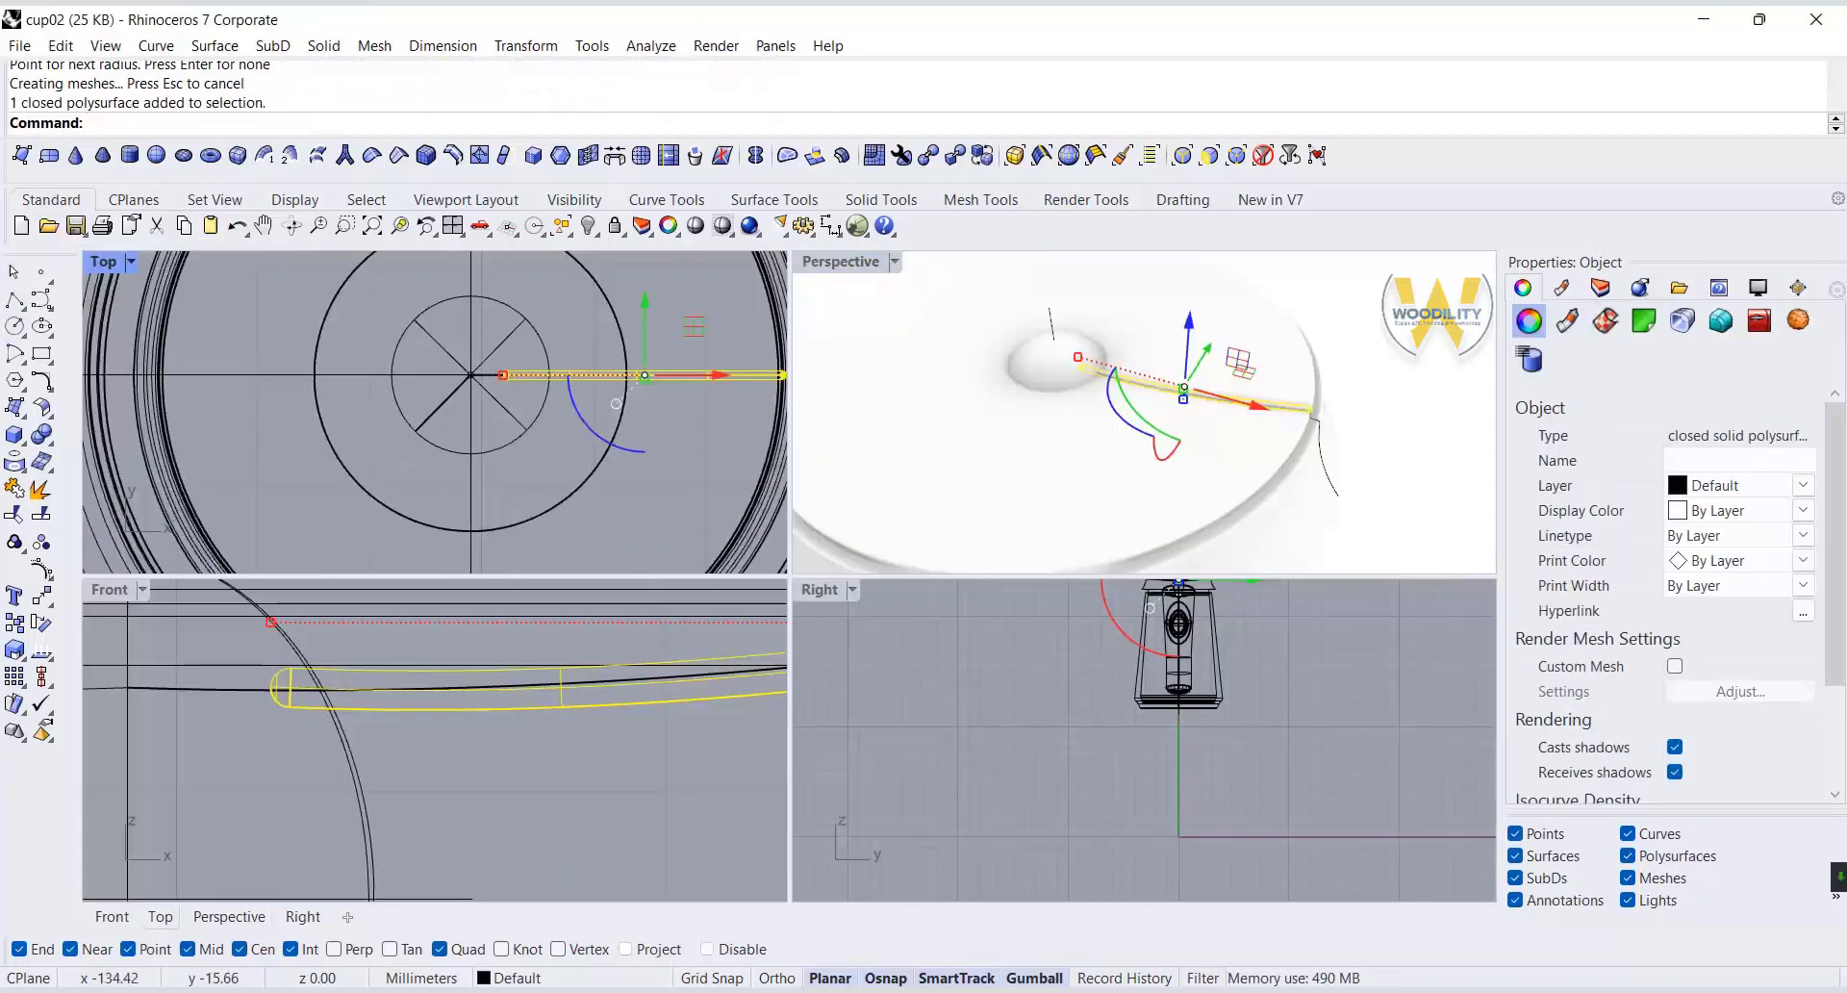
click(20, 676)
click(98, 685)
key(Return)
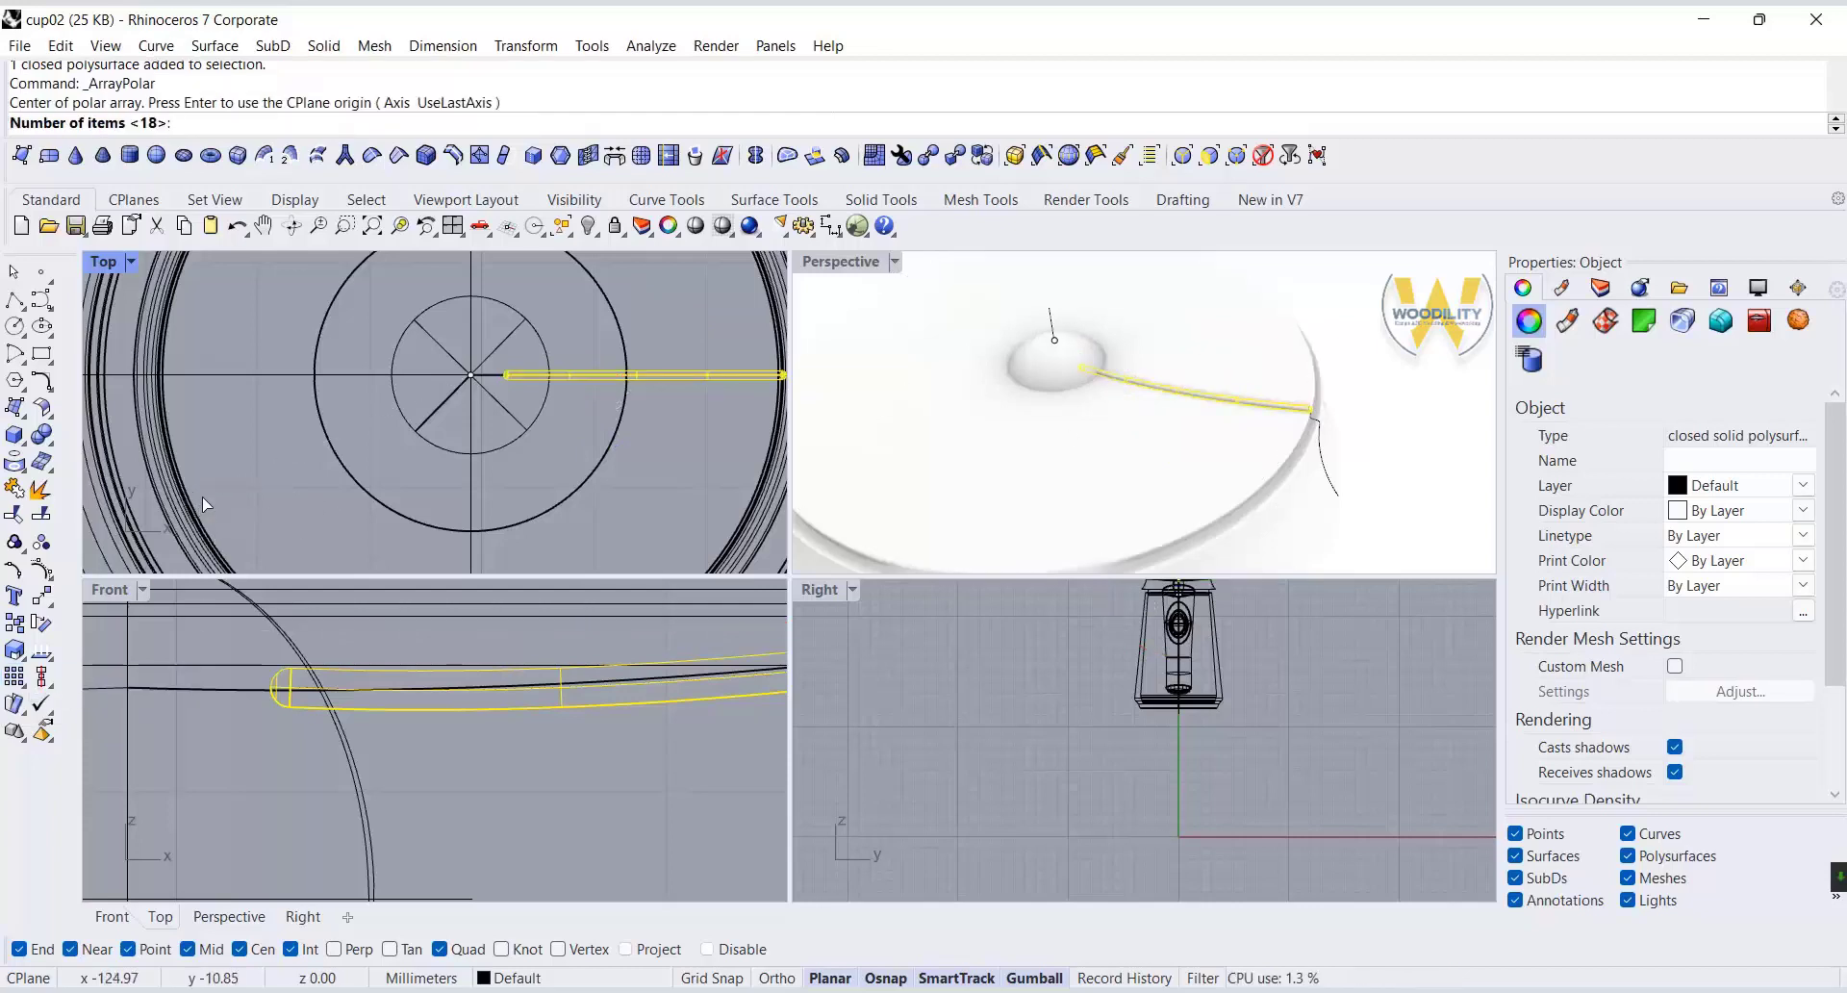
key(Return)
key(Return)
key(Return)
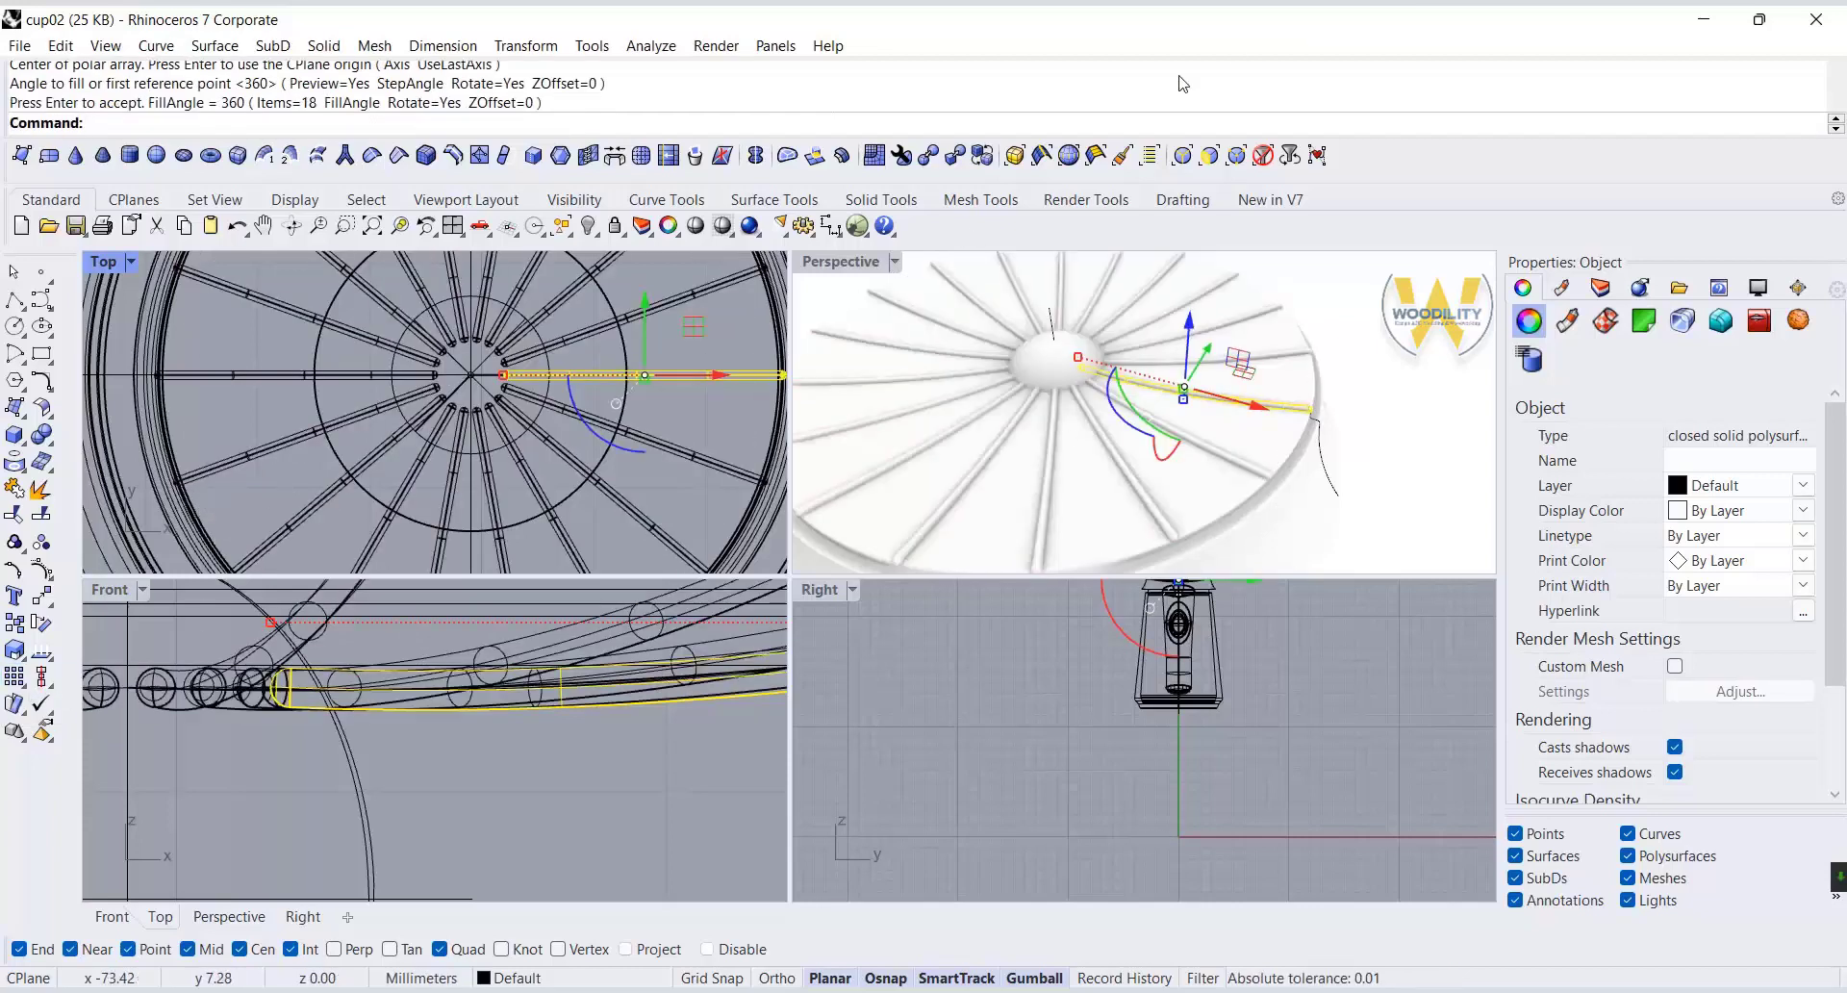
Subtract all the arrayed pipes from the lid with Boolean Difference to cut radial grooves.
double_click(819, 256)
scroll(668, 439, down, 8)
scroll(669, 457, up, 4)
click(678, 574)
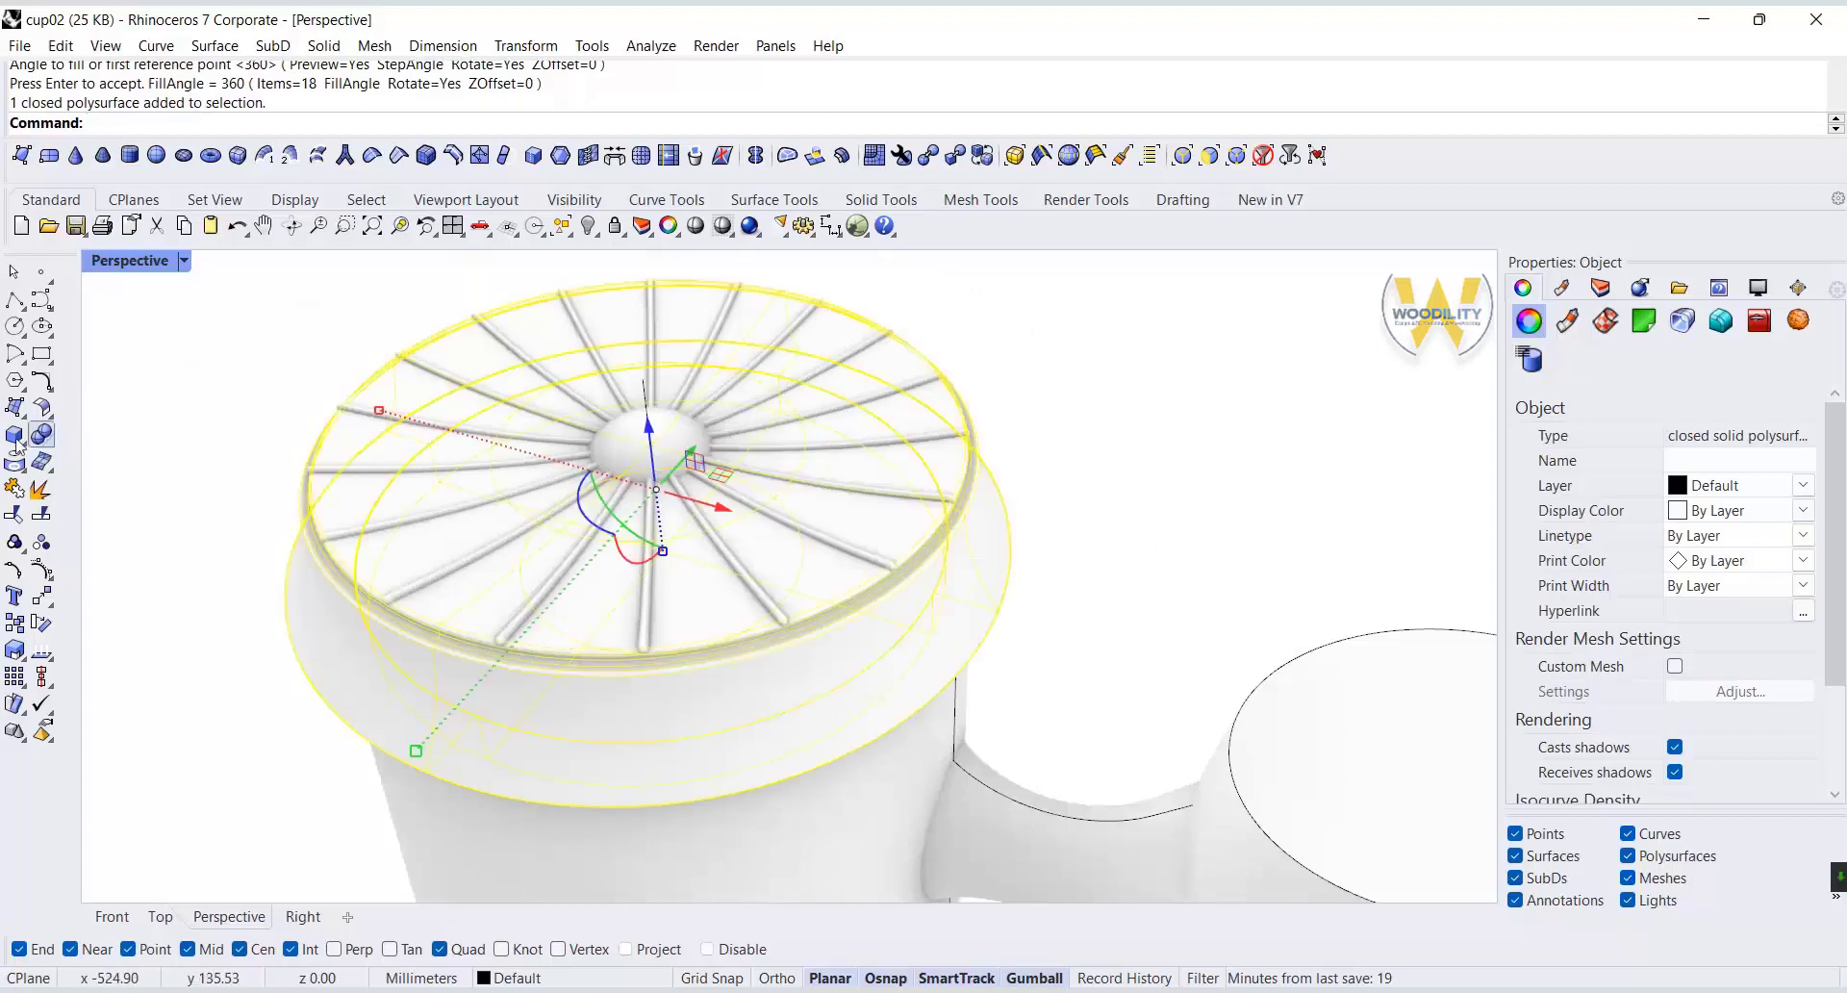
click(52, 443)
click(80, 450)
click(357, 412)
click(353, 470)
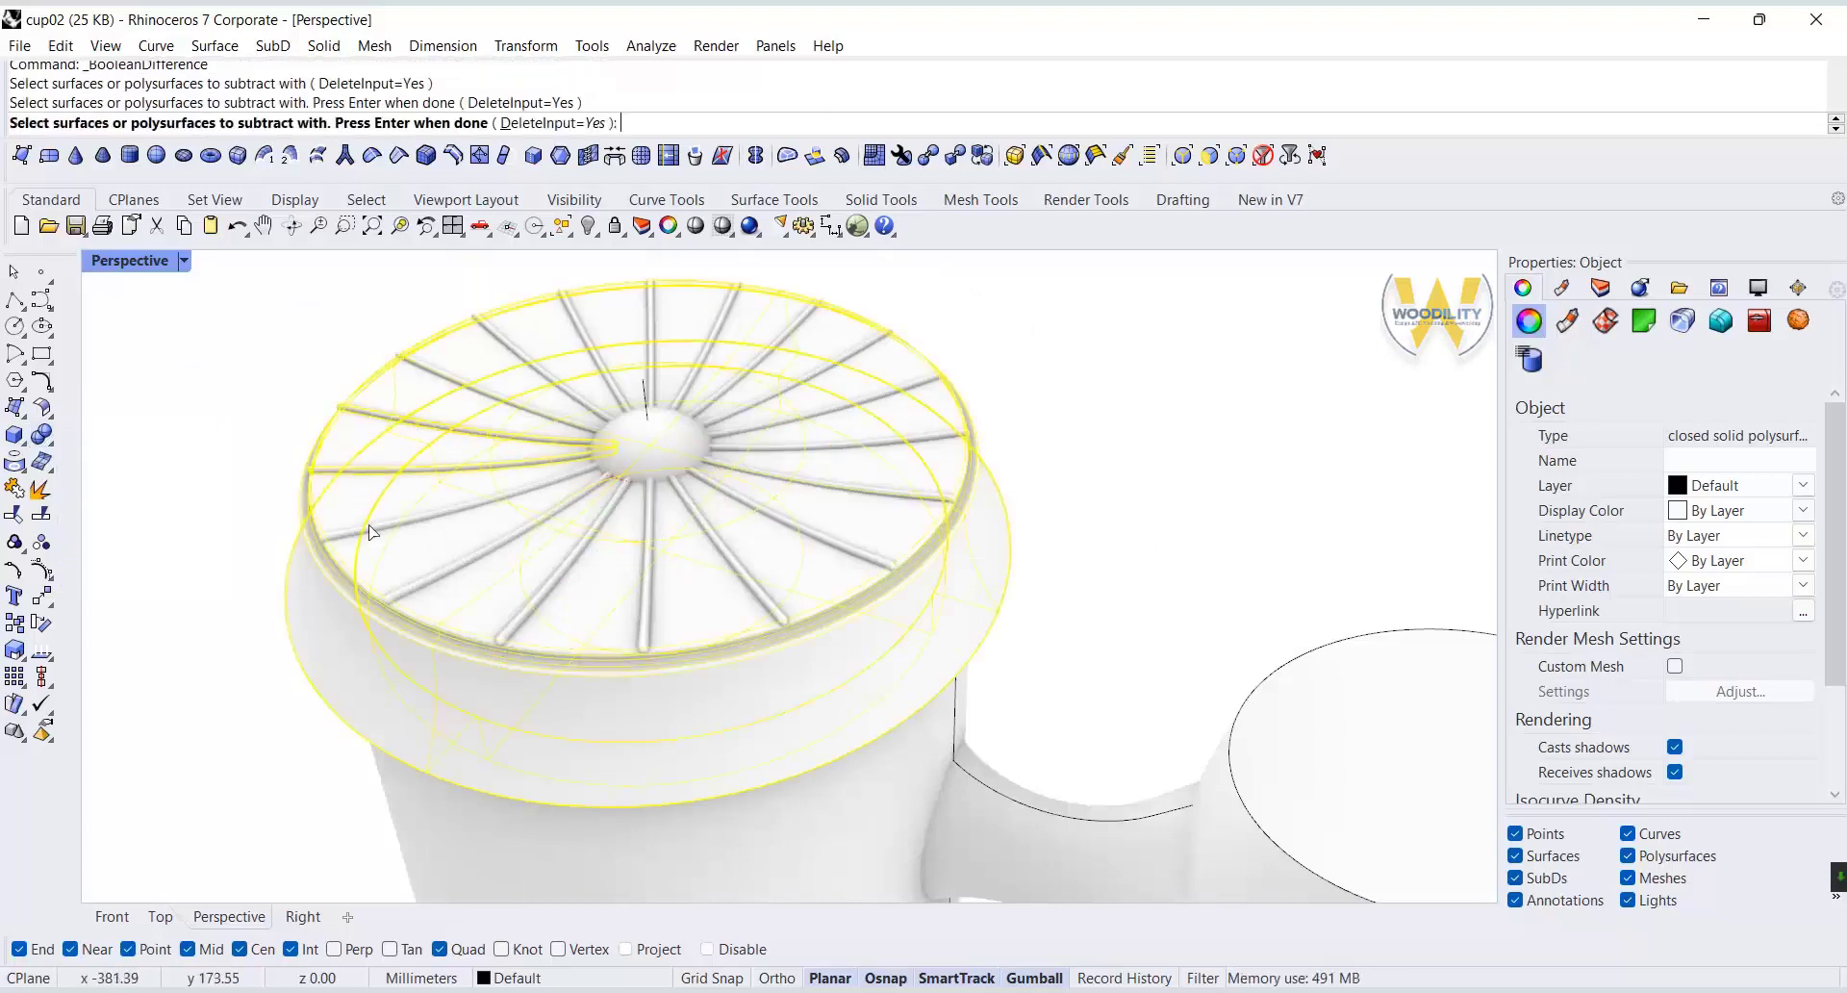
click(369, 527)
click(449, 569)
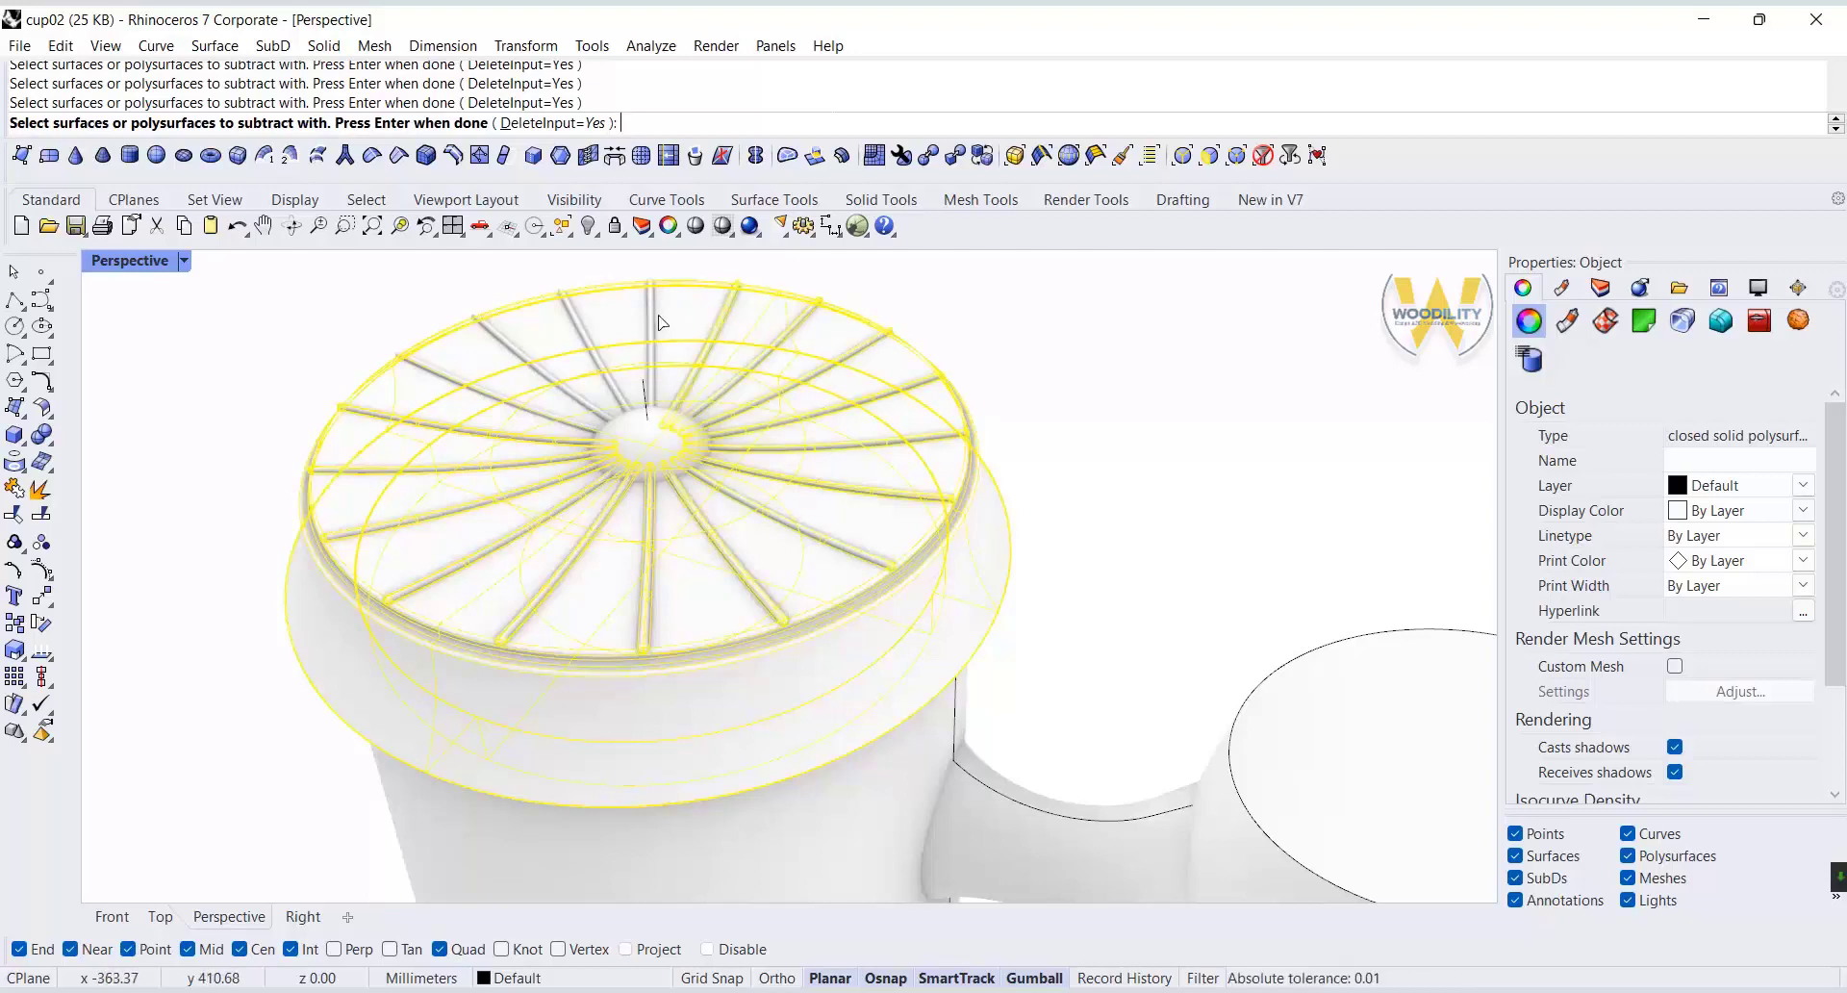
key(Return)
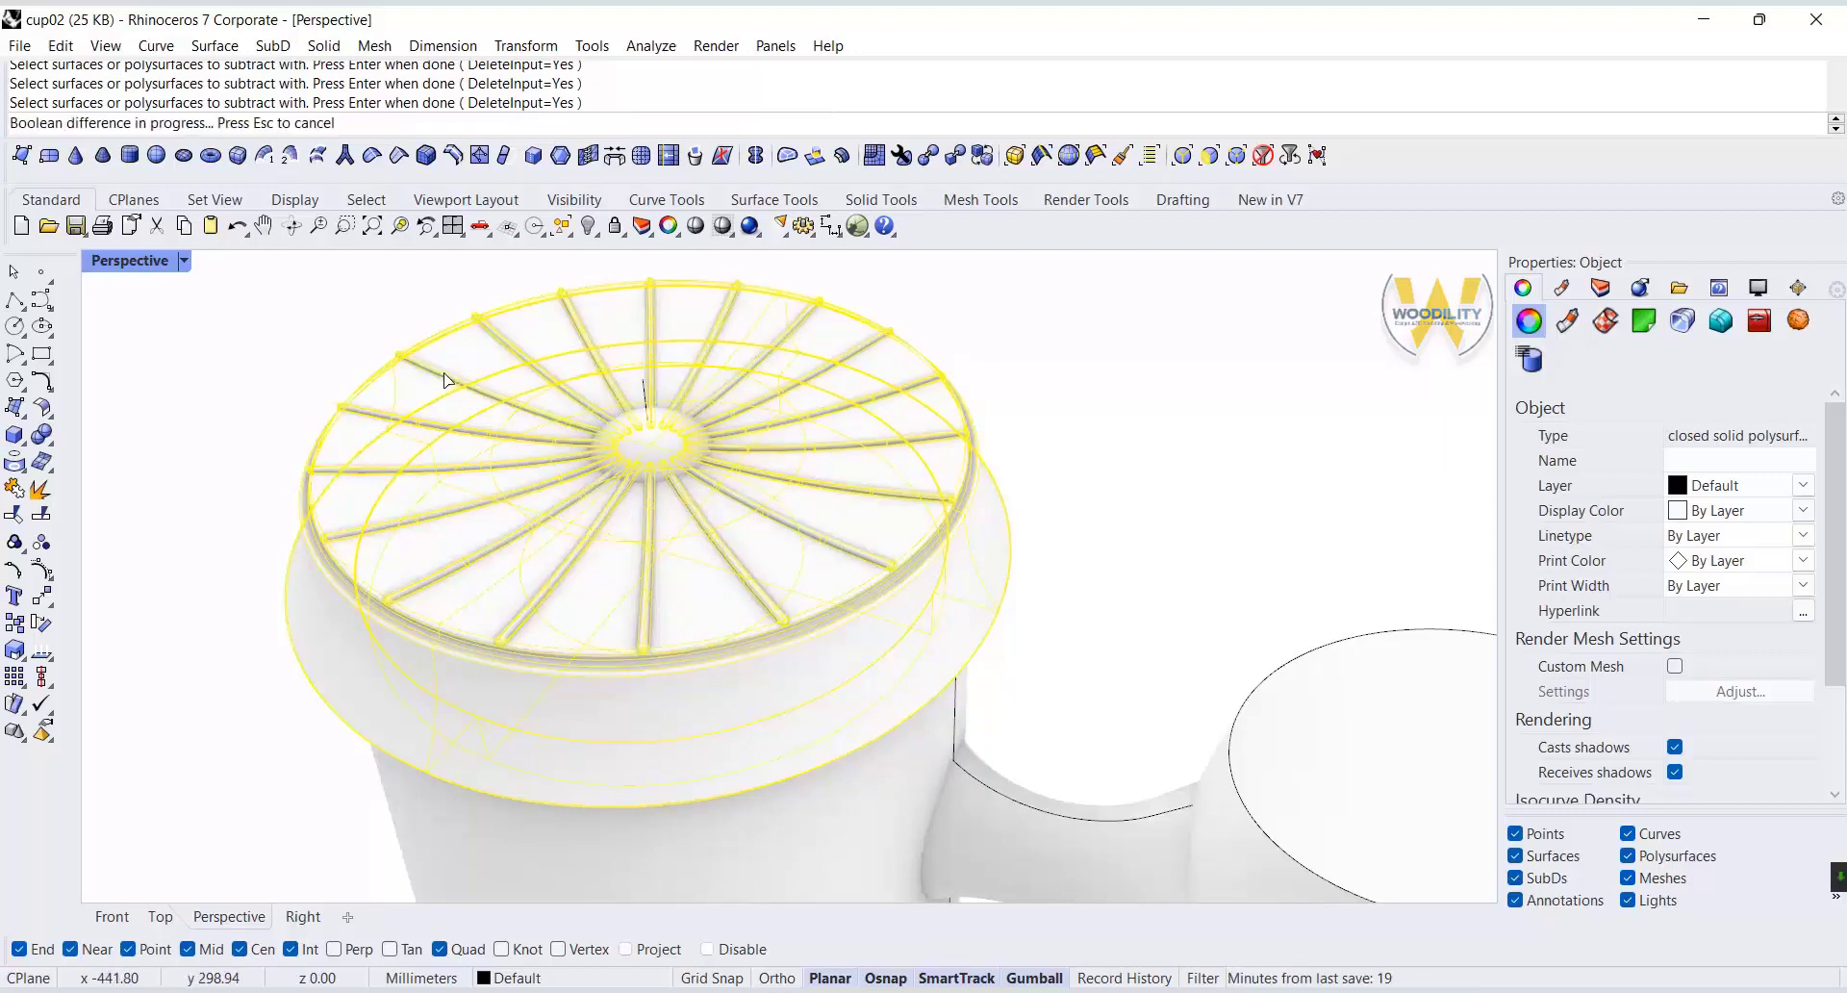
Combine the grooved lid and the central dome with Boolean Union.
click(1172, 519)
mouse_move(1172, 521)
right_down()
mouse_move(1150, 544)
mouse_move(1185, 547)
right_up()
click(908, 535)
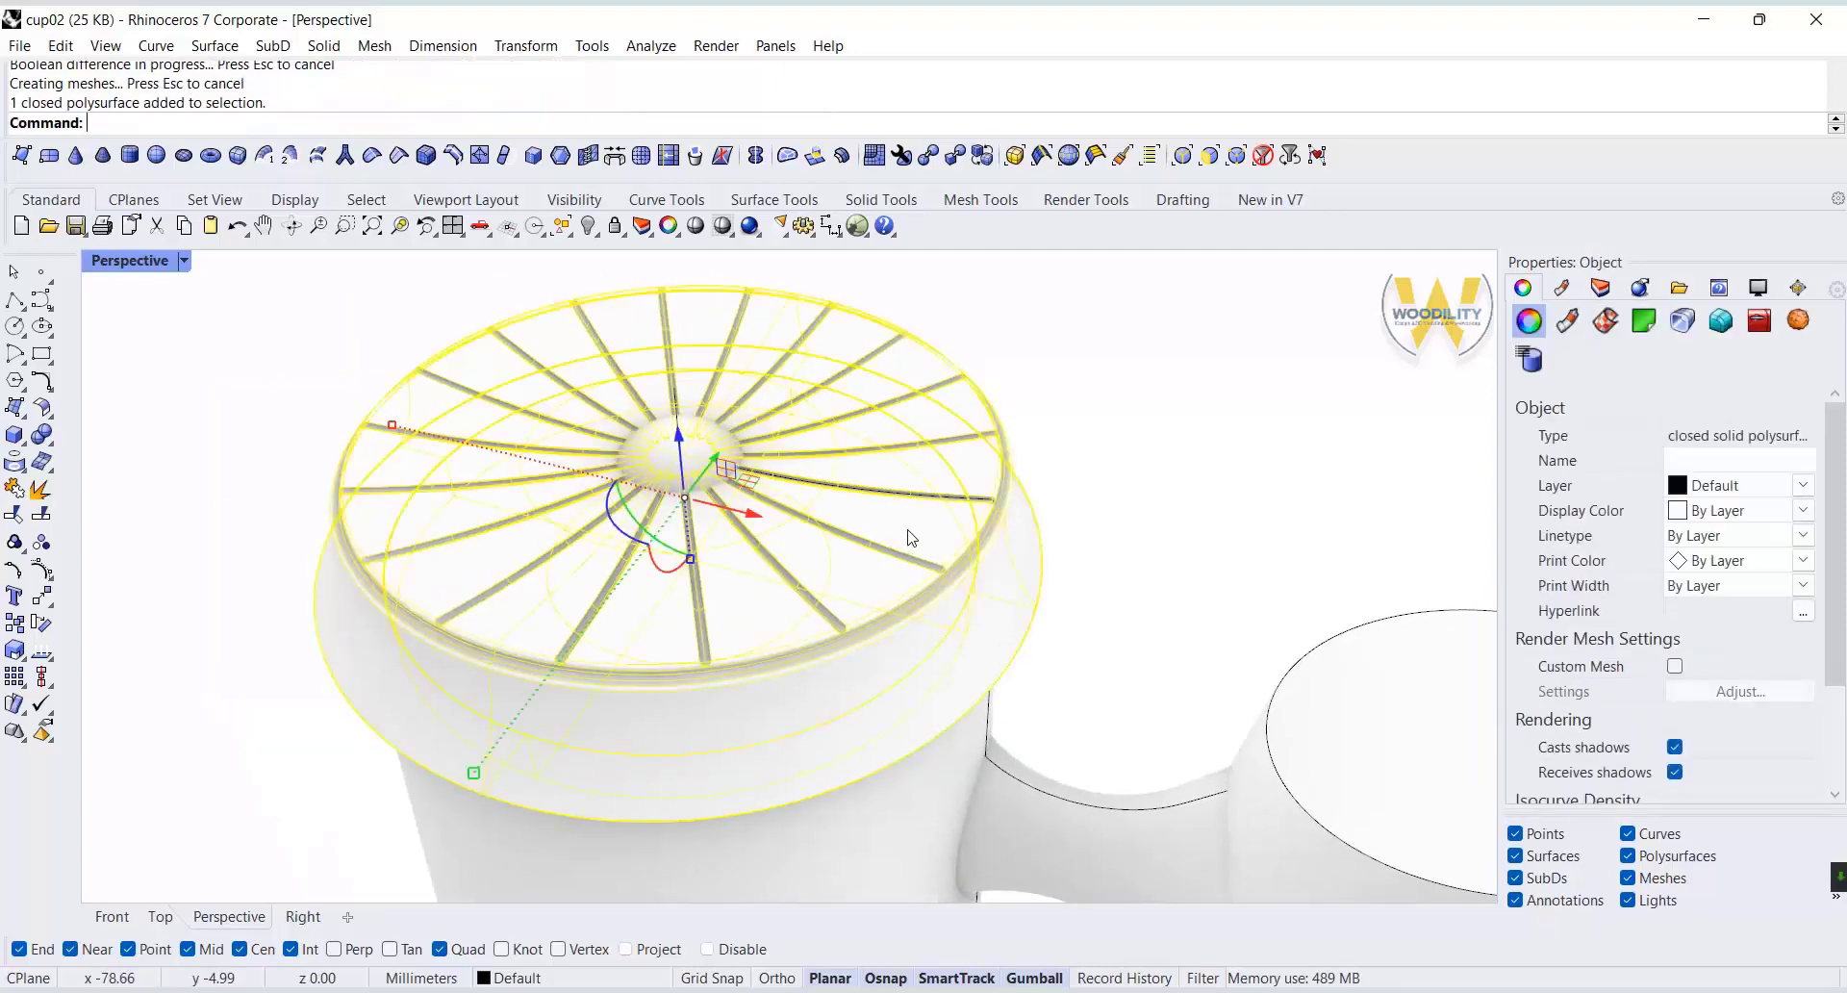
click(53, 433)
click(831, 498)
key(Return)
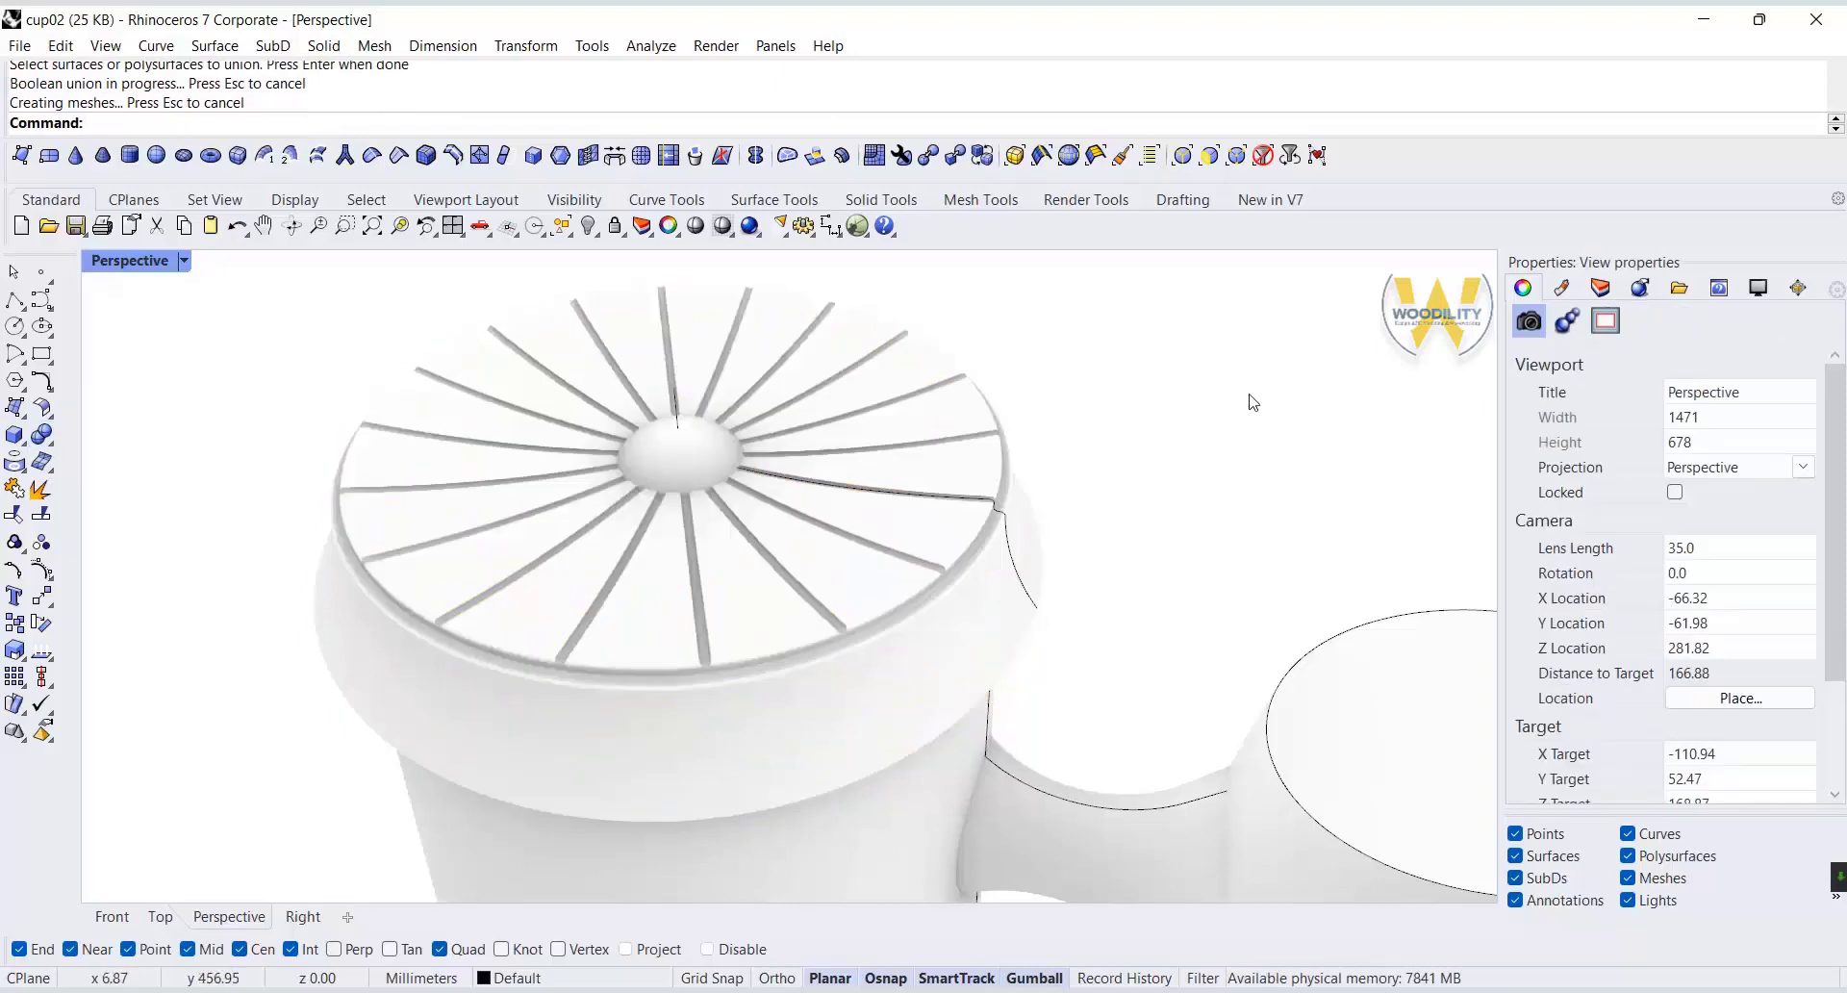
Combine the cup body, the bridge and the upper handle grip into one solid with Boolean Union.
click(805, 381)
scroll(805, 379, down, 4)
click(1083, 361)
right_drag(733, 650, 763, 590)
scroll(770, 588, down, 4)
right_drag(889, 572, 897, 558)
scroll(1054, 498, up, 2)
right_drag(937, 466, 925, 464)
click(827, 563)
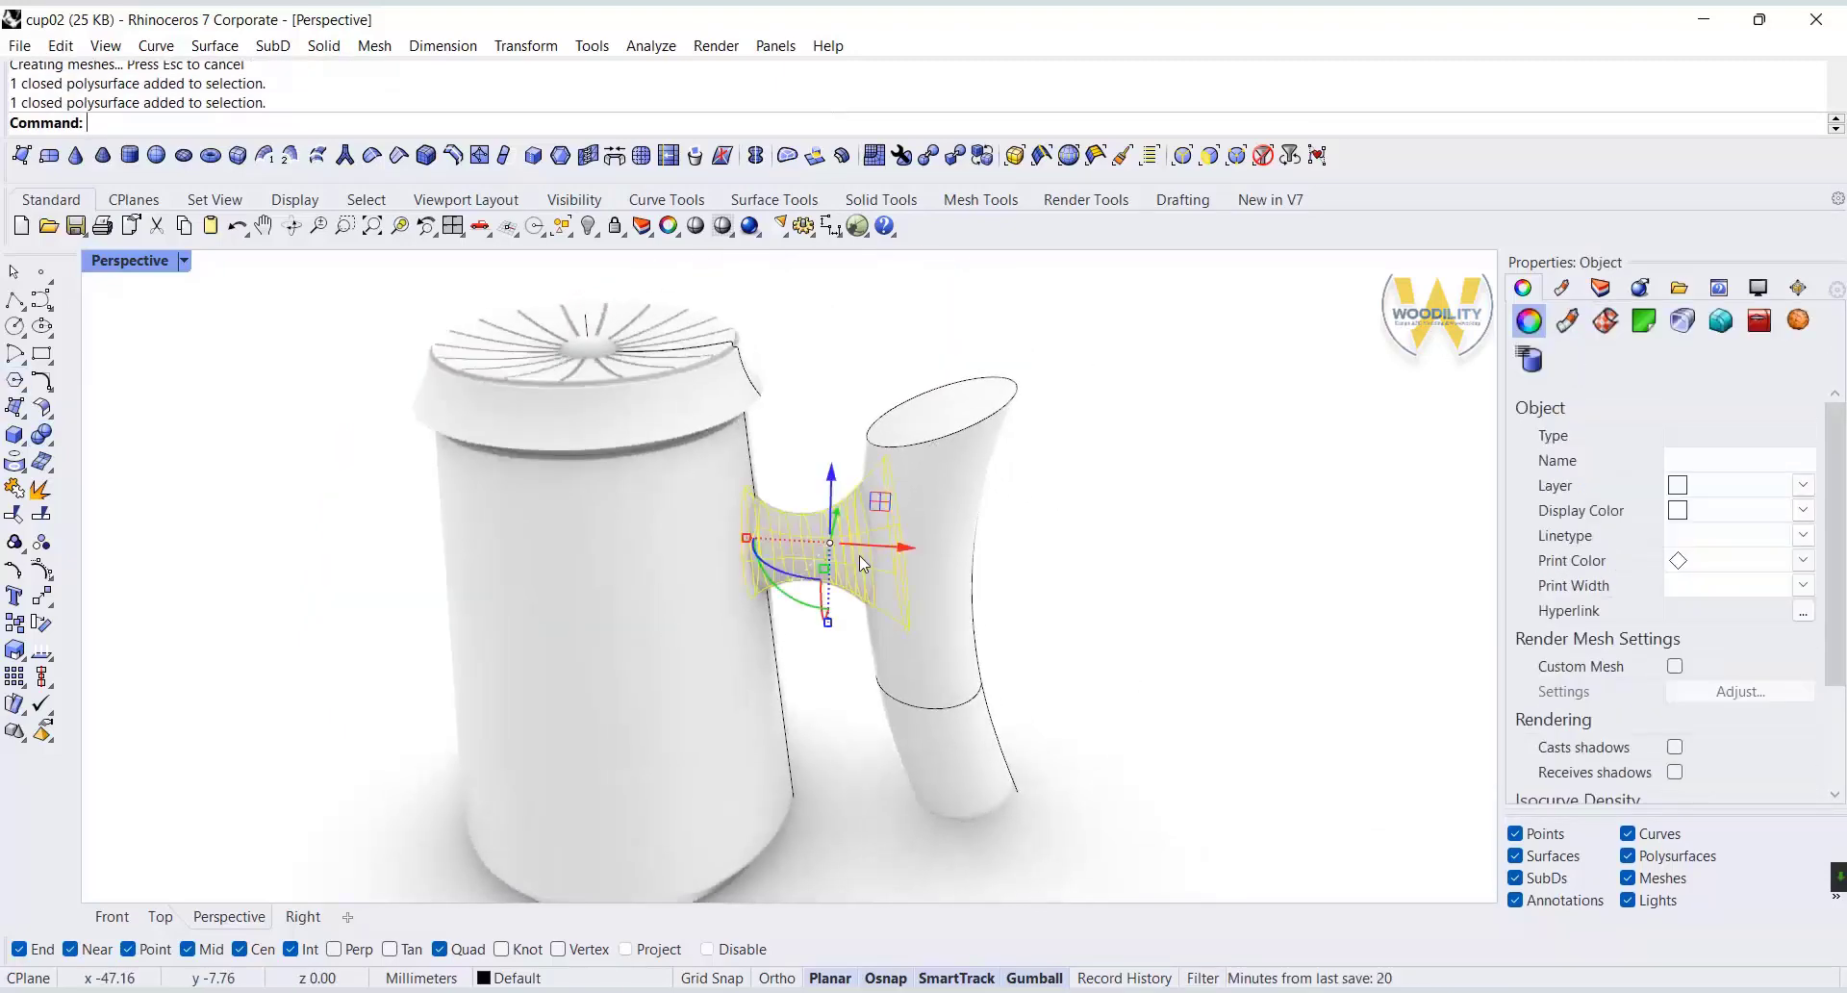
click(42, 434)
click(648, 568)
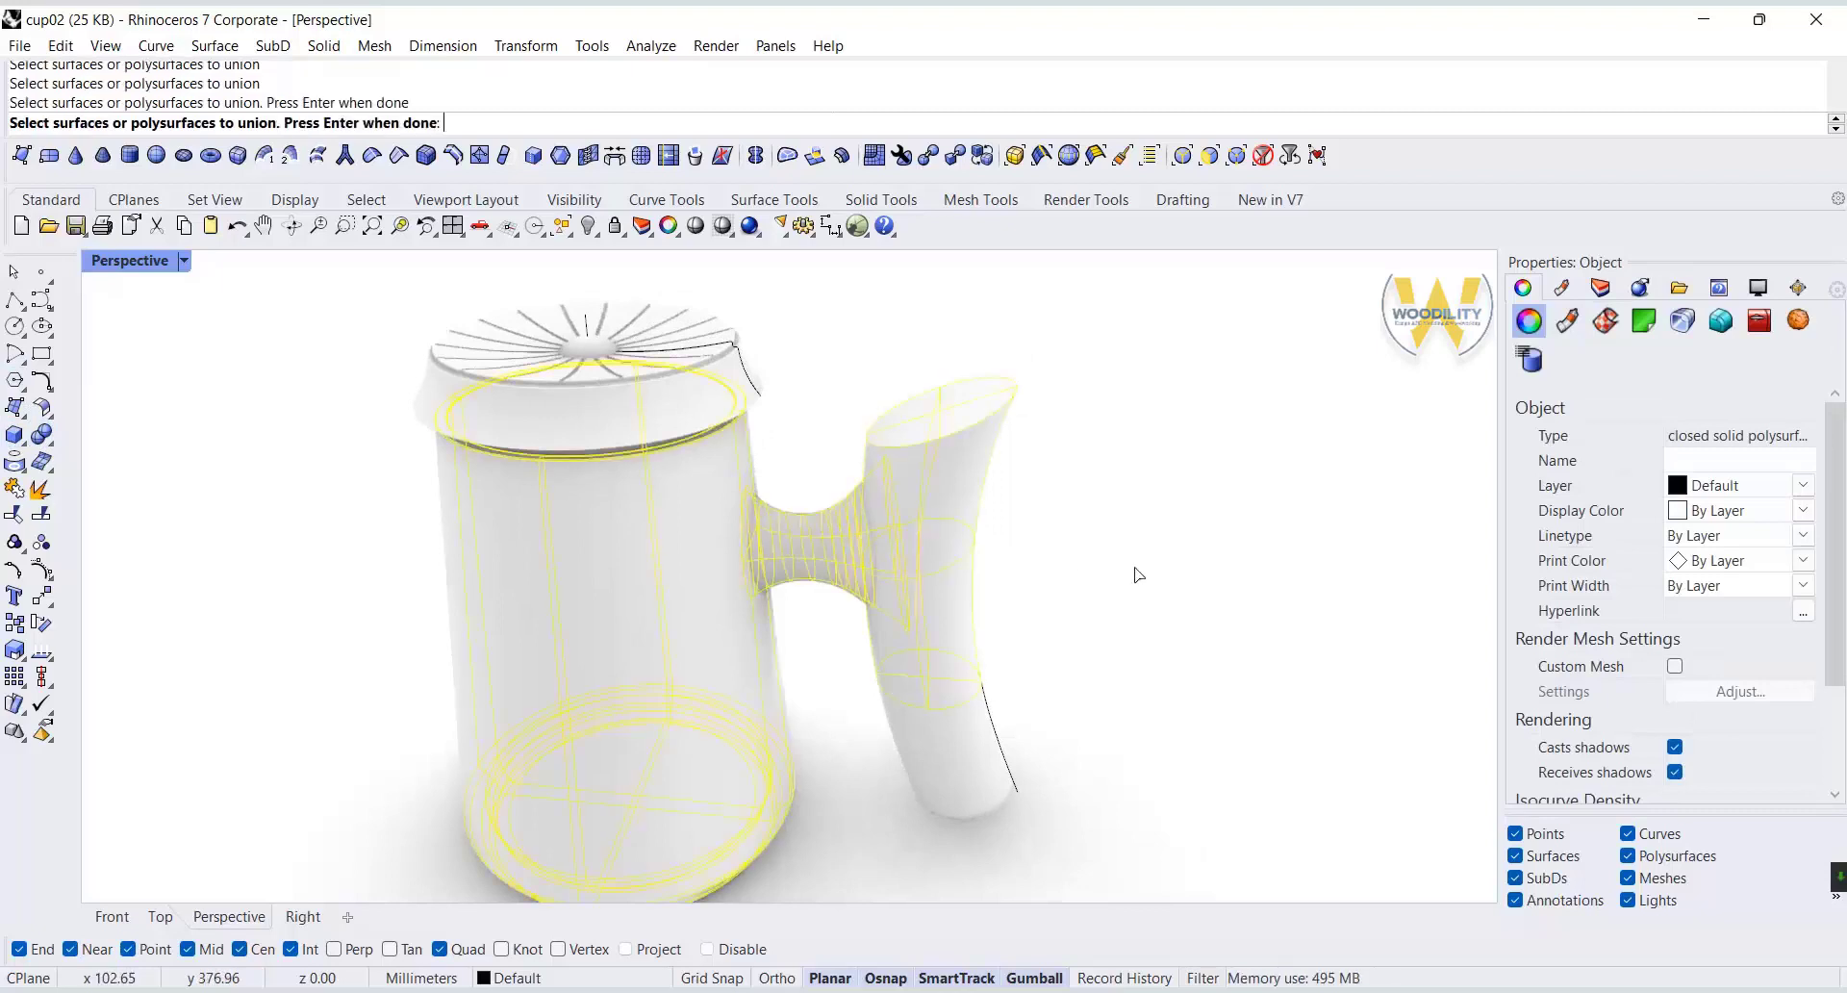
key(Return)
Fillet the edge where the bridge meets the cup body with radius 4.
click(924, 539)
click(1083, 556)
scroll(1059, 567, up, 3)
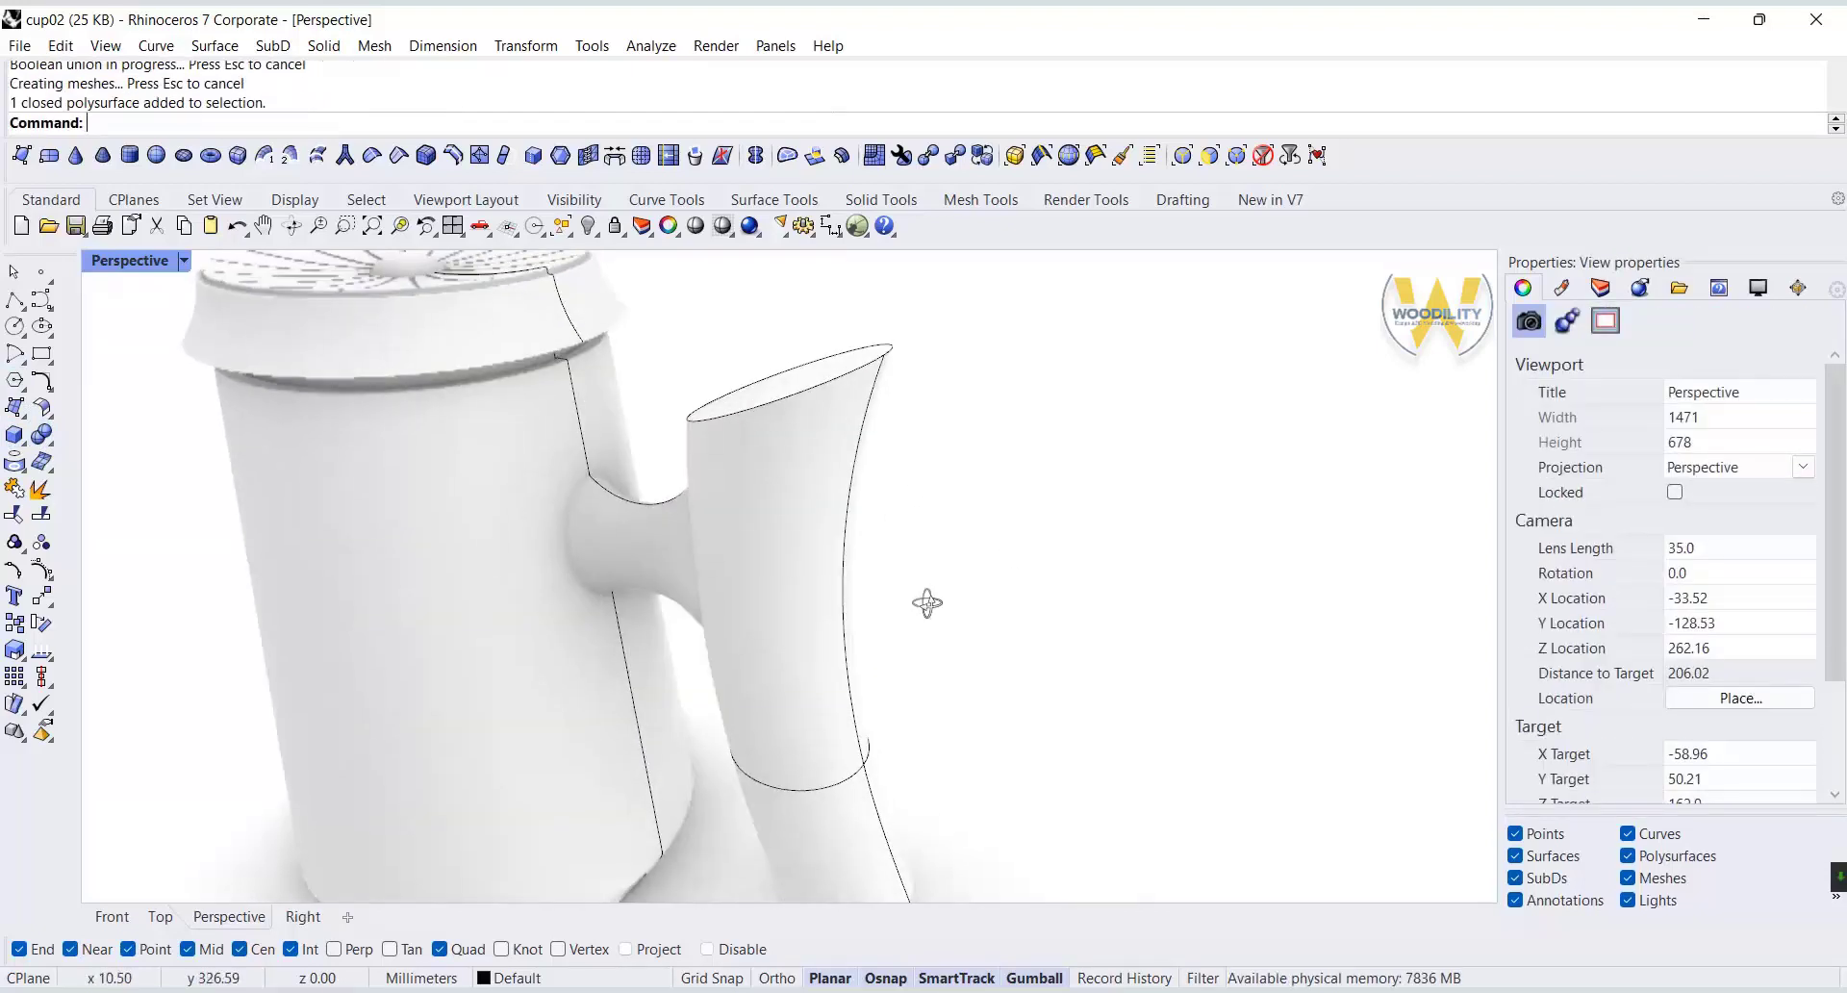
click(55, 444)
click(205, 471)
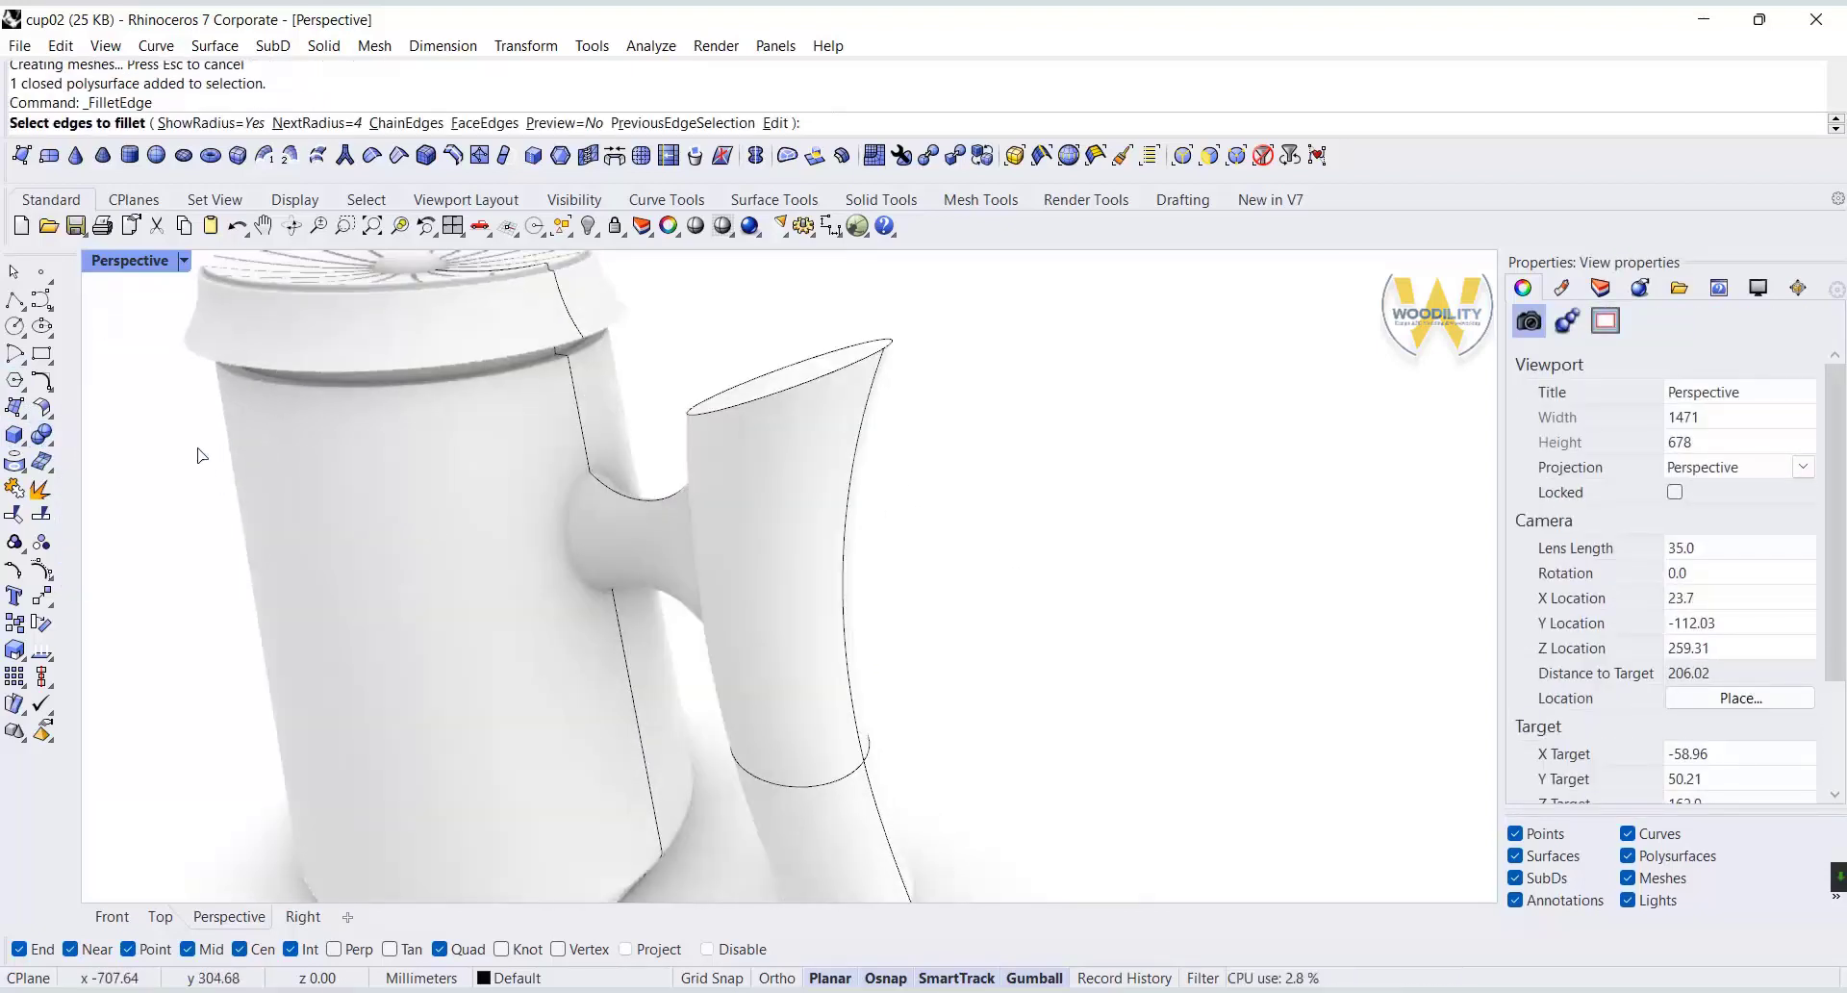
scroll(597, 529, up, 3)
click(569, 527)
click(623, 418)
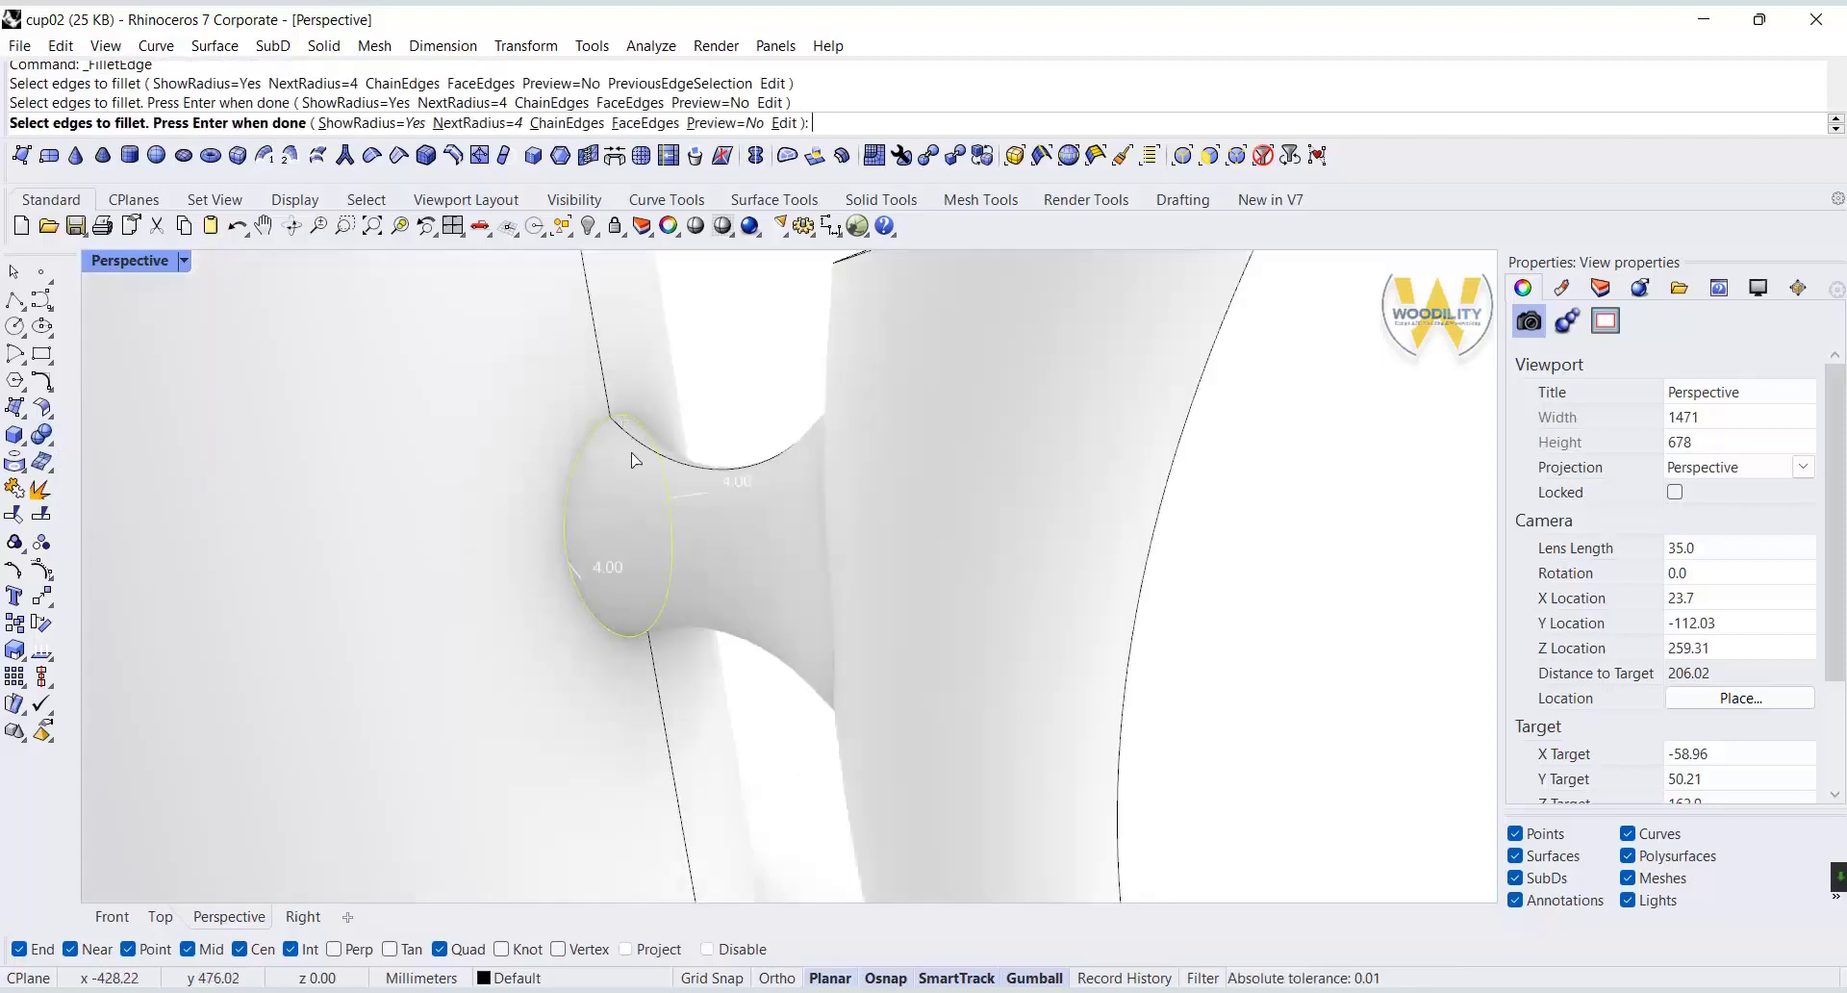
key(Return)
key(Return)
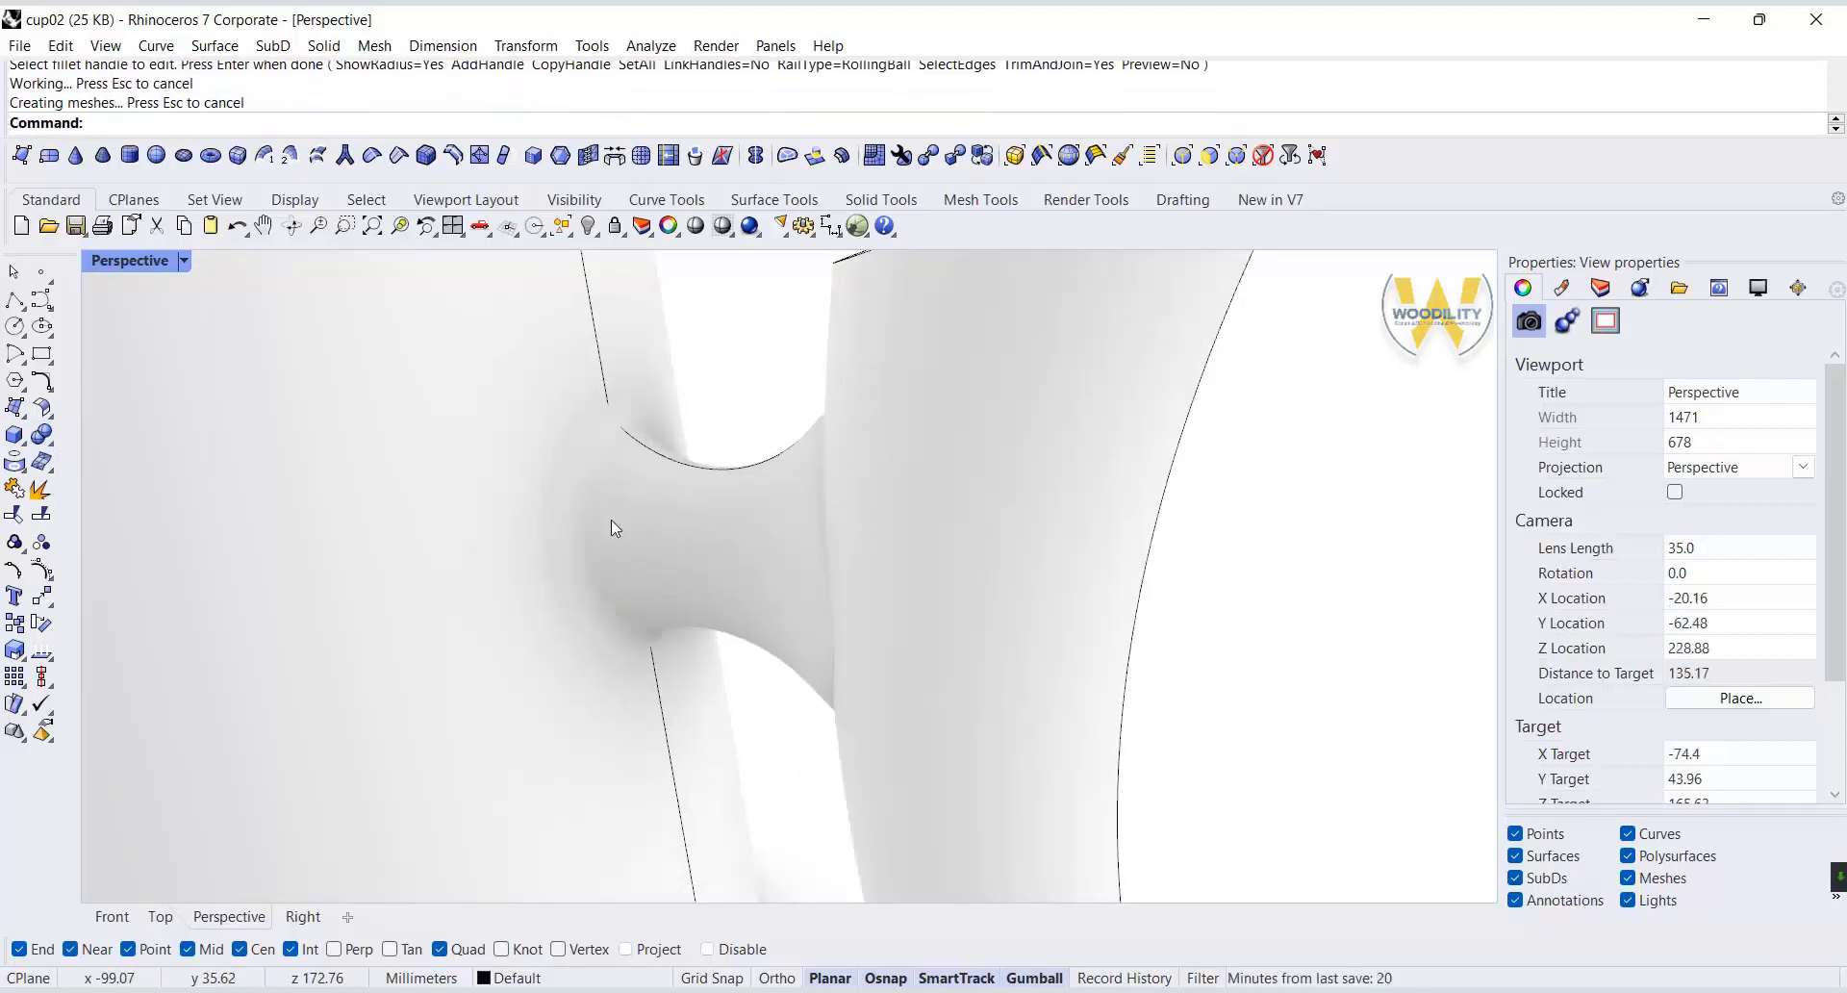
Fillet the edge where the bridge meets the handle grip with radius 4.
right_drag(610, 520, 1228, 352)
right_click(1239, 369)
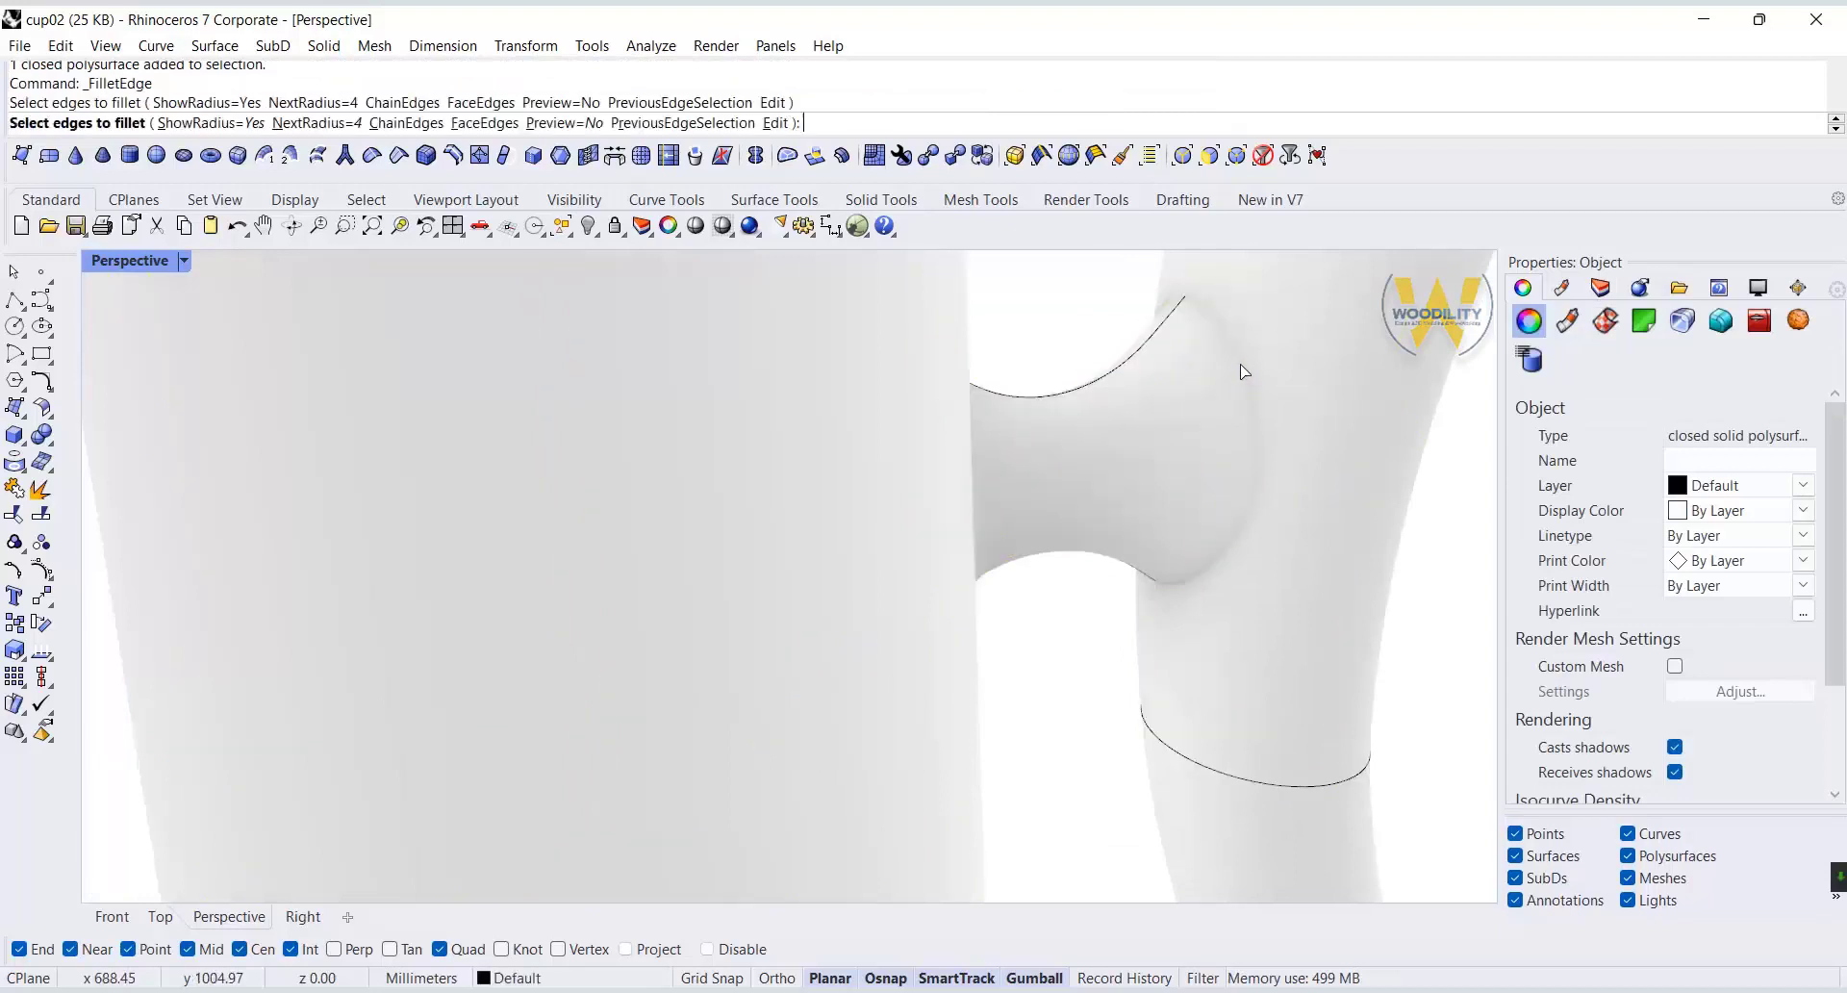
right_click(1243, 372)
right_click(1241, 374)
scroll(1241, 374, down, 8)
Fillet the top rim of the handle grip with radius 1.
right_drag(1239, 377, 1198, 456)
right_click(1197, 456)
click(1255, 476)
right_click(1254, 476)
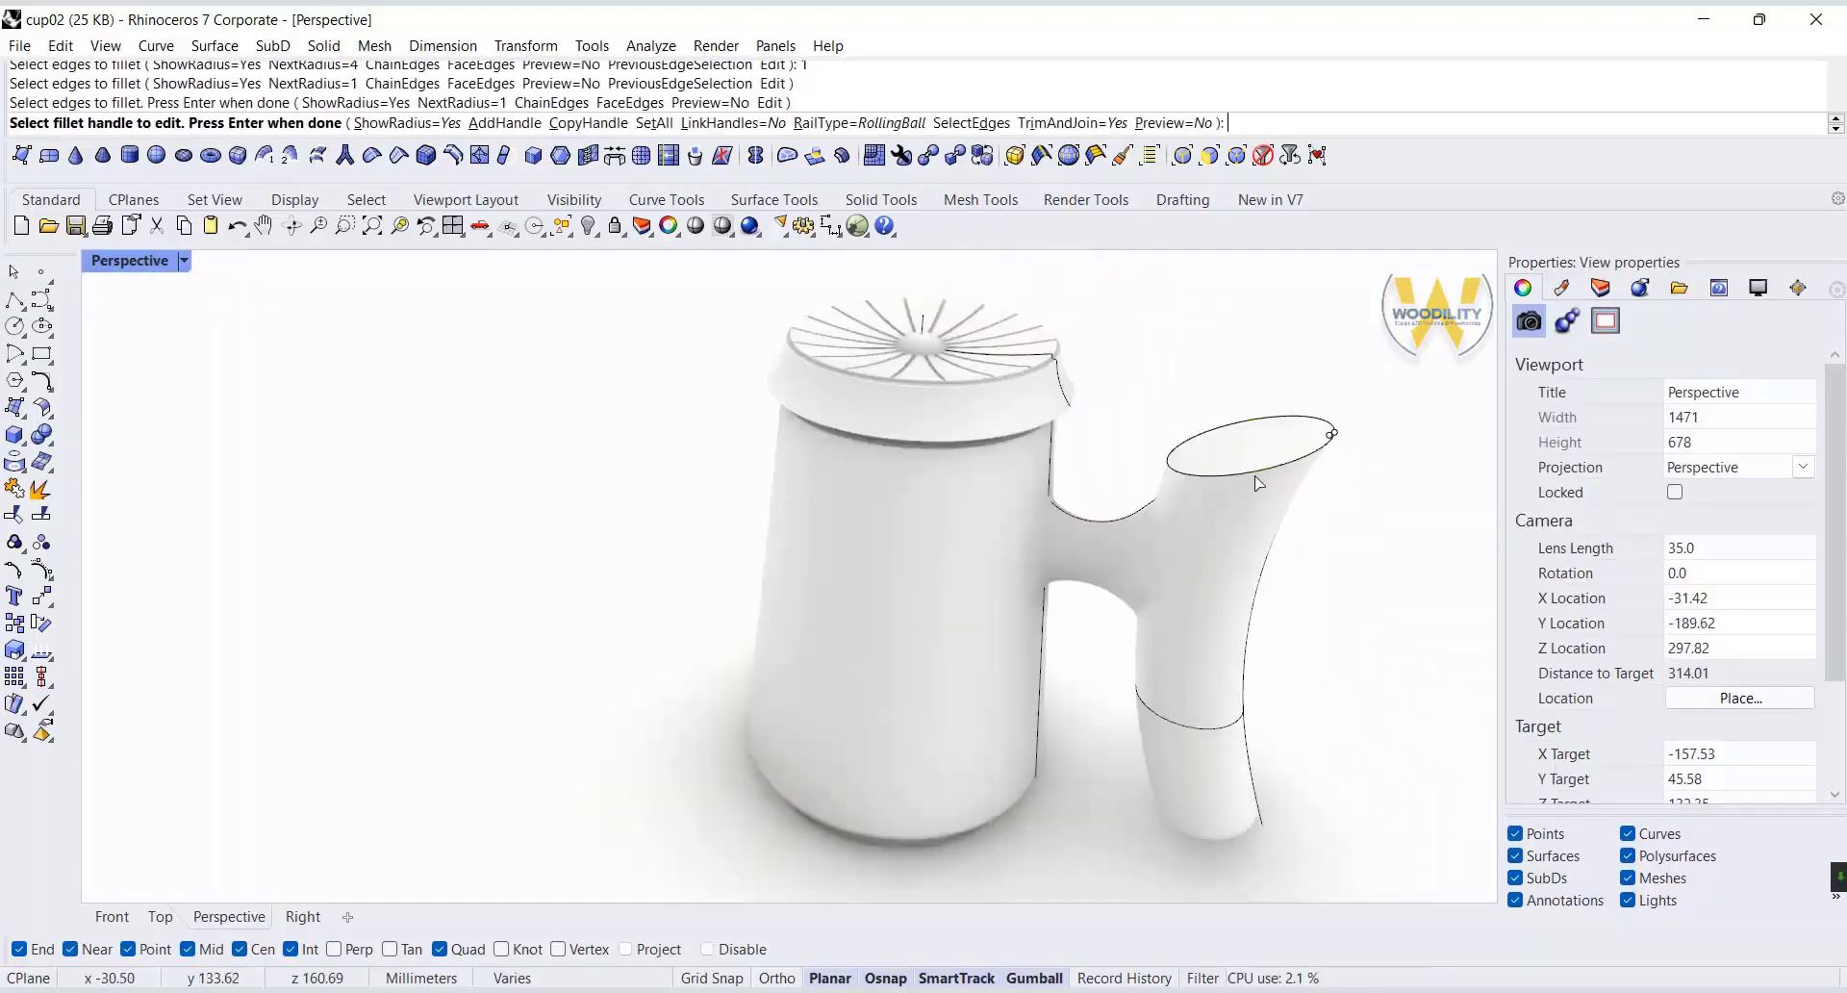
right_click(1254, 476)
Hide all curves and points around the cup while polysurfaces are filtered out of selection, and make polysurfaces selectable again.
right_drag(1255, 479, 1164, 522)
scroll(1164, 521, down, 4)
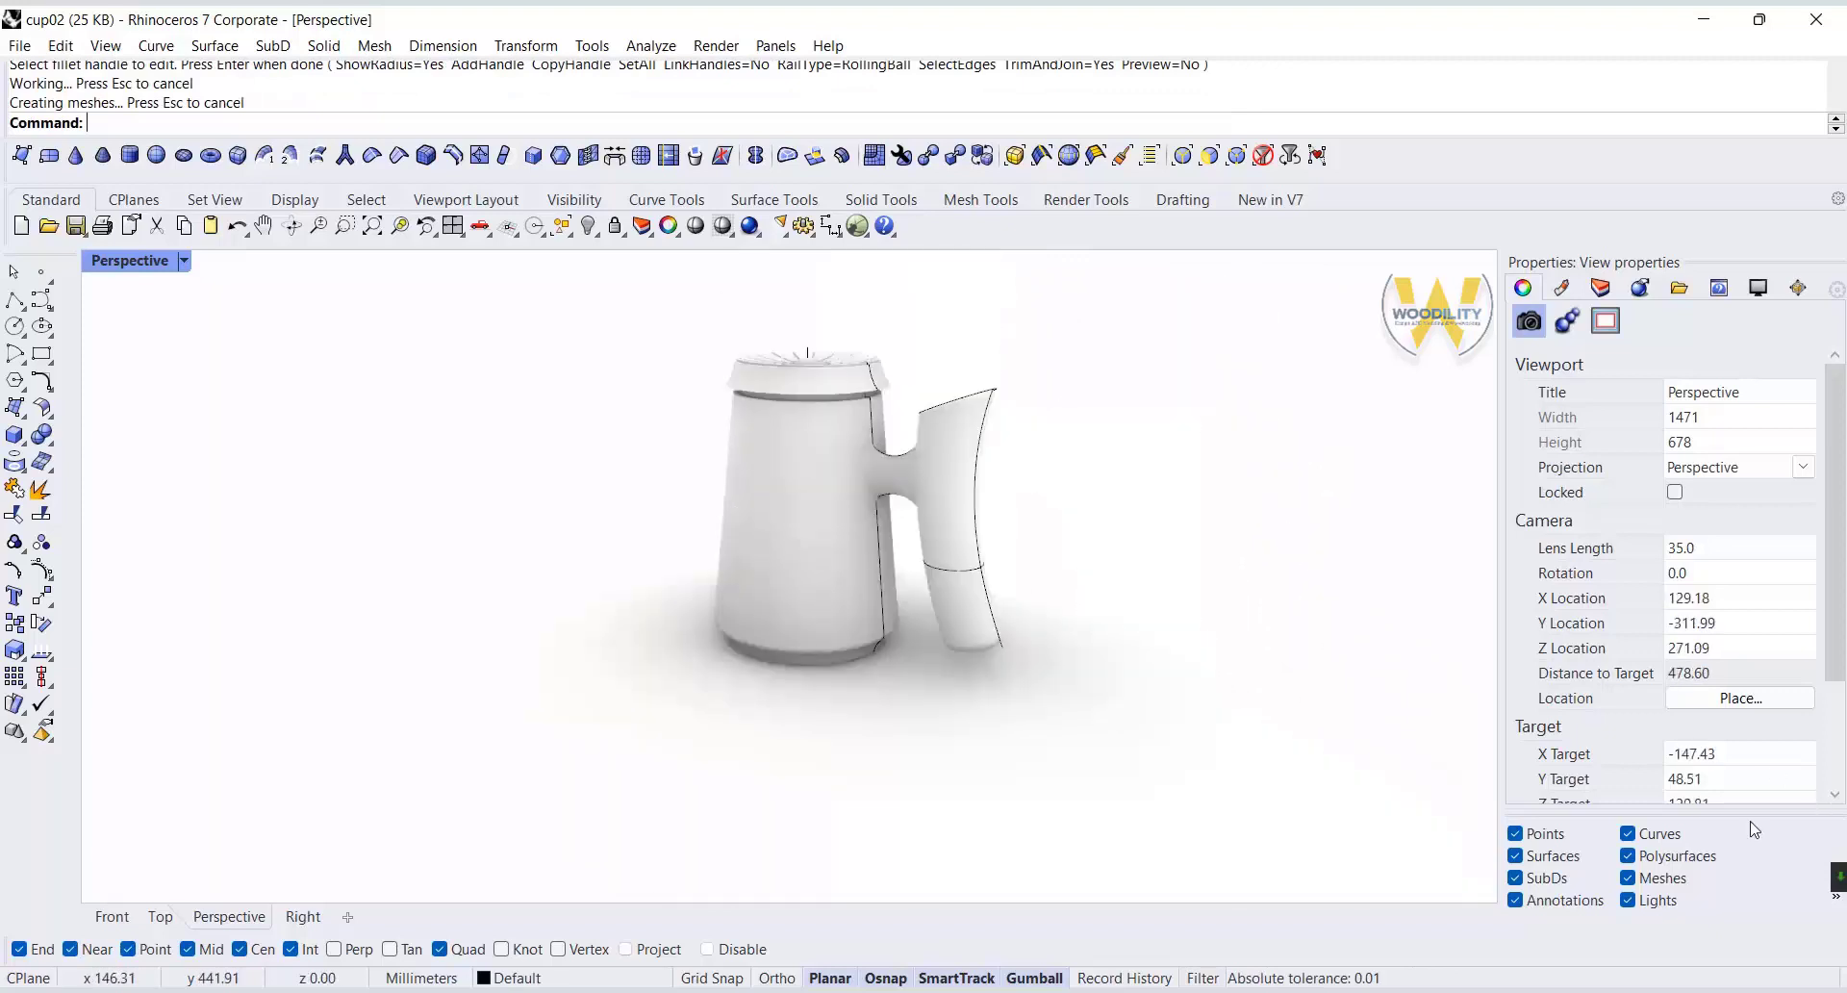
drag(631, 309, 1055, 668)
key(ctrl+h)
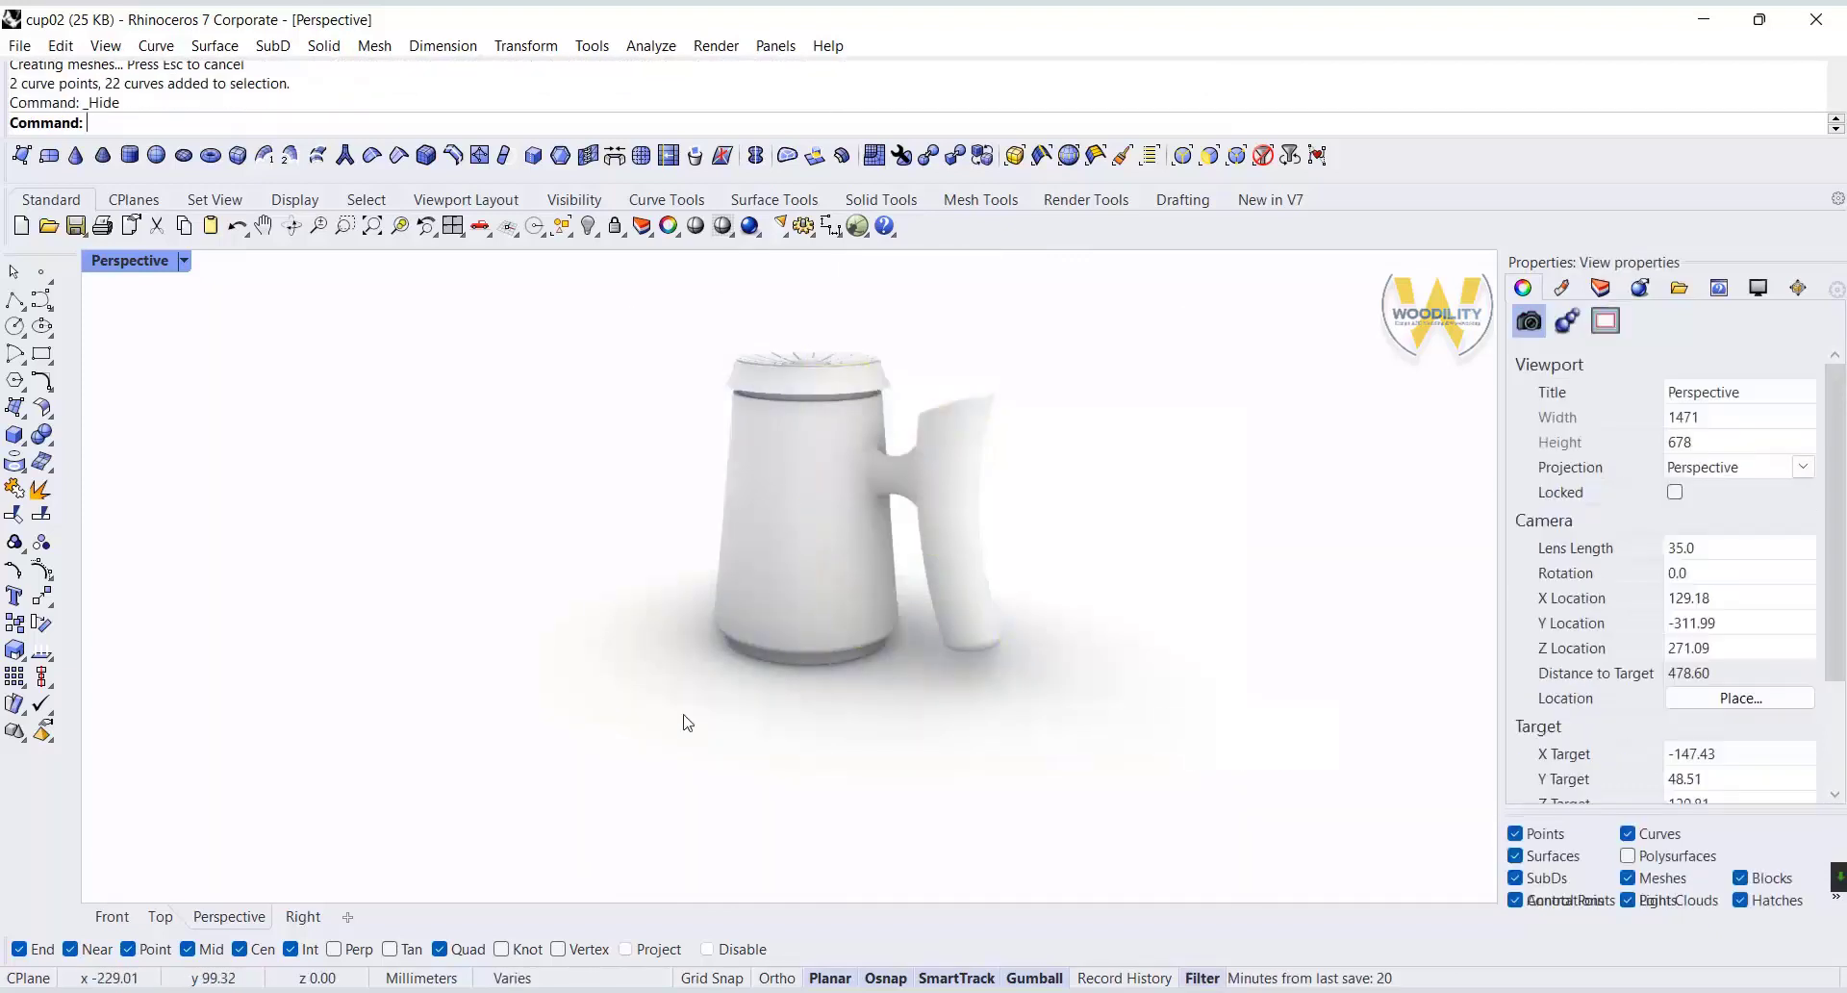
right_drag(689, 722, 454, 558)
scroll(770, 587, up, 4)
shift+right_drag(770, 587, 456, 729)
scroll(346, 622, down, 2)
scroll(627, 641, up, 12)
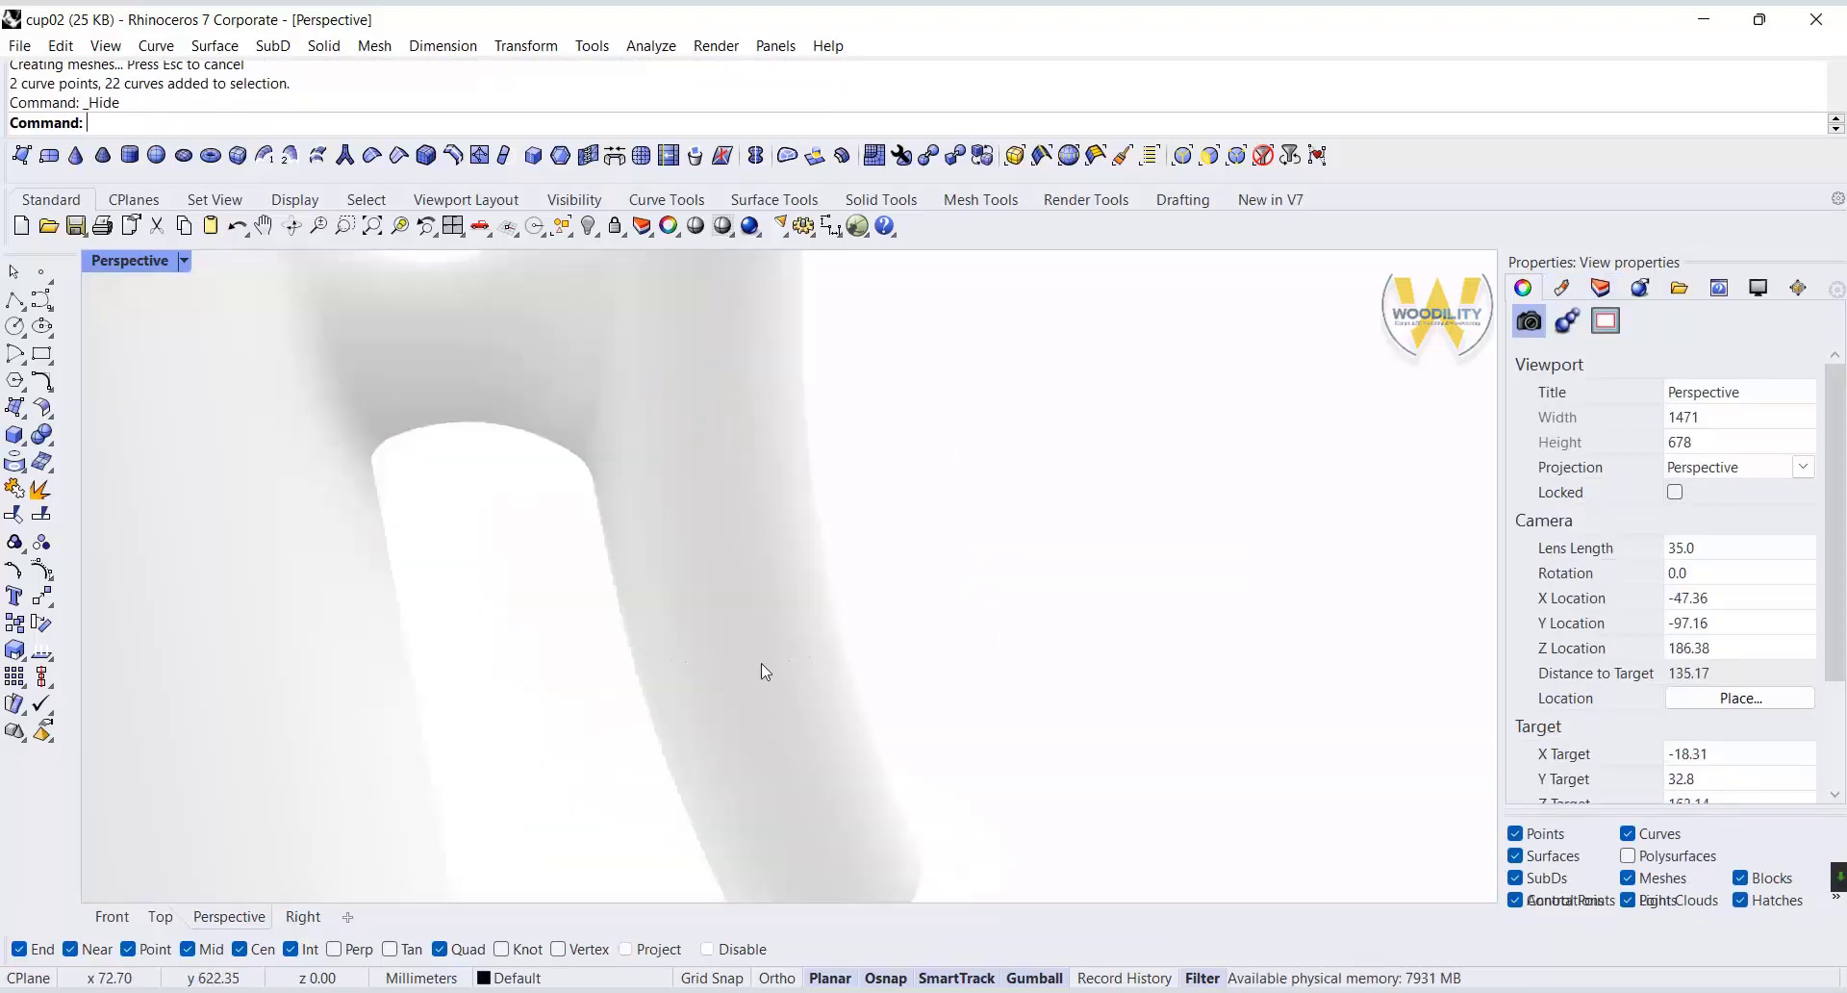
click(1658, 862)
Fillet the top edge of the handle's separate lower piece with radius 0.5.
scroll(377, 550, down, 6)
scroll(381, 556, down, 5)
click(506, 580)
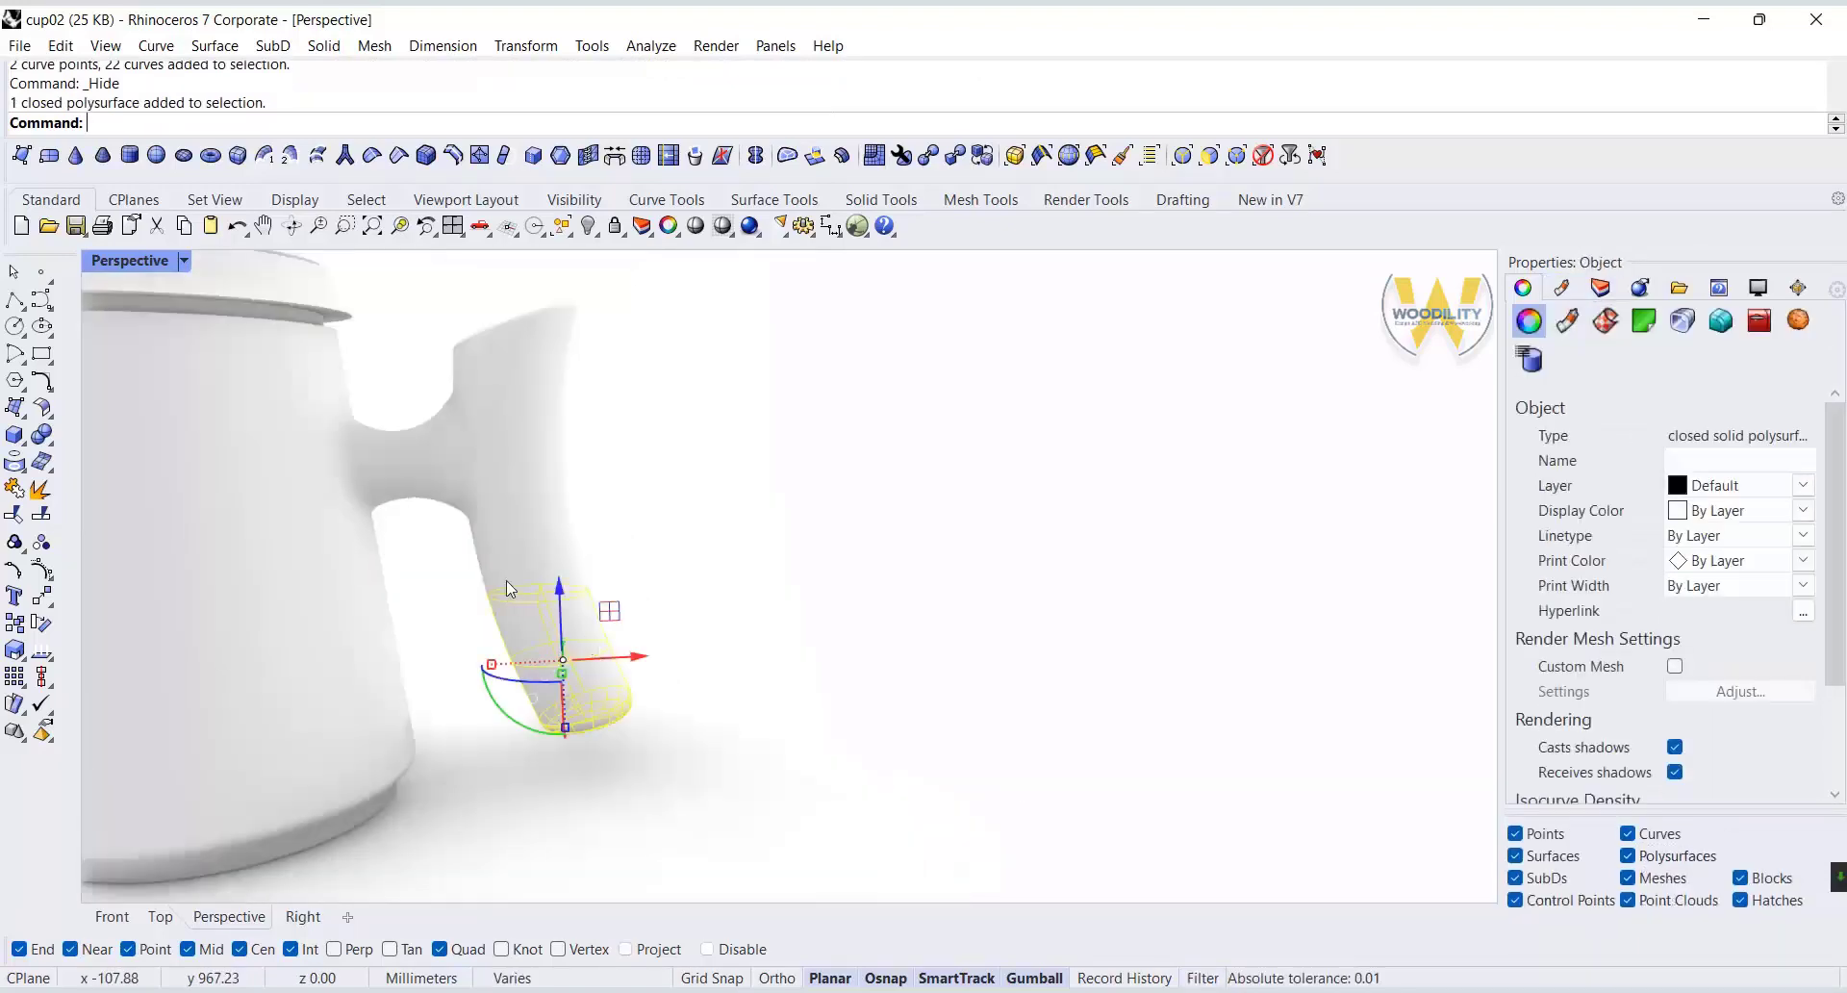
scroll(507, 580, up, 4)
click(50, 444)
click(204, 470)
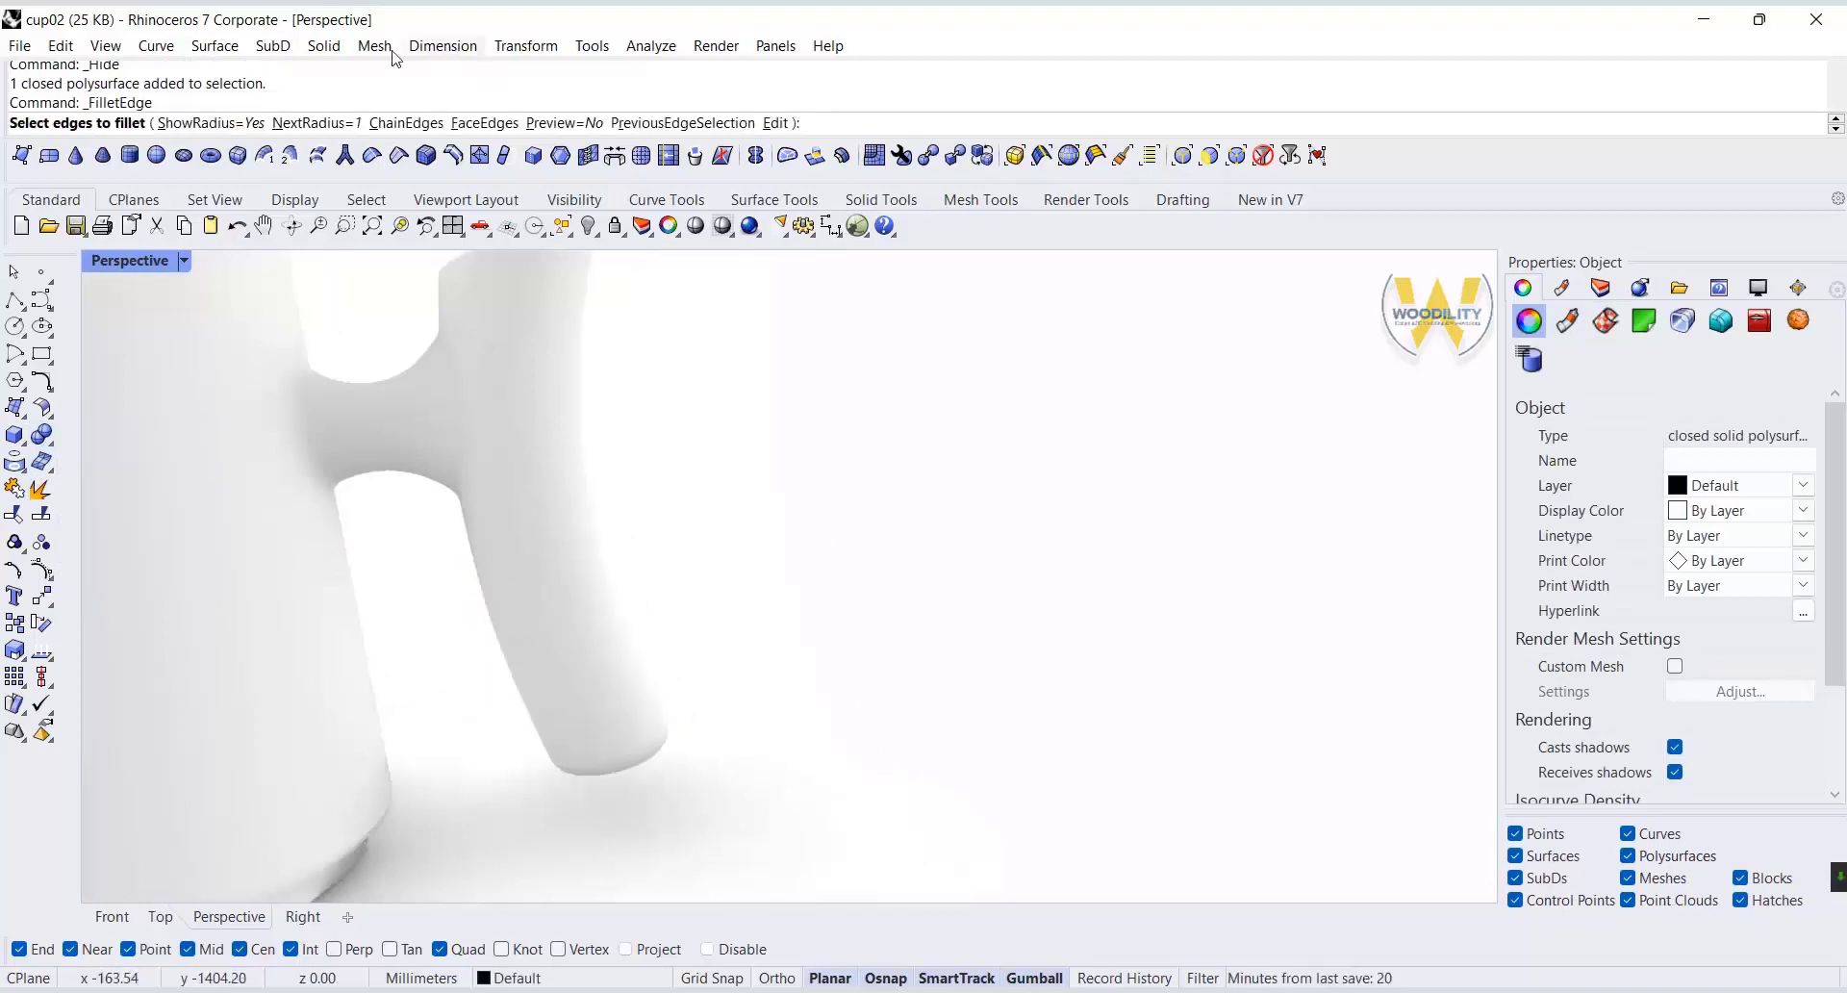
text(.5)
key(Return)
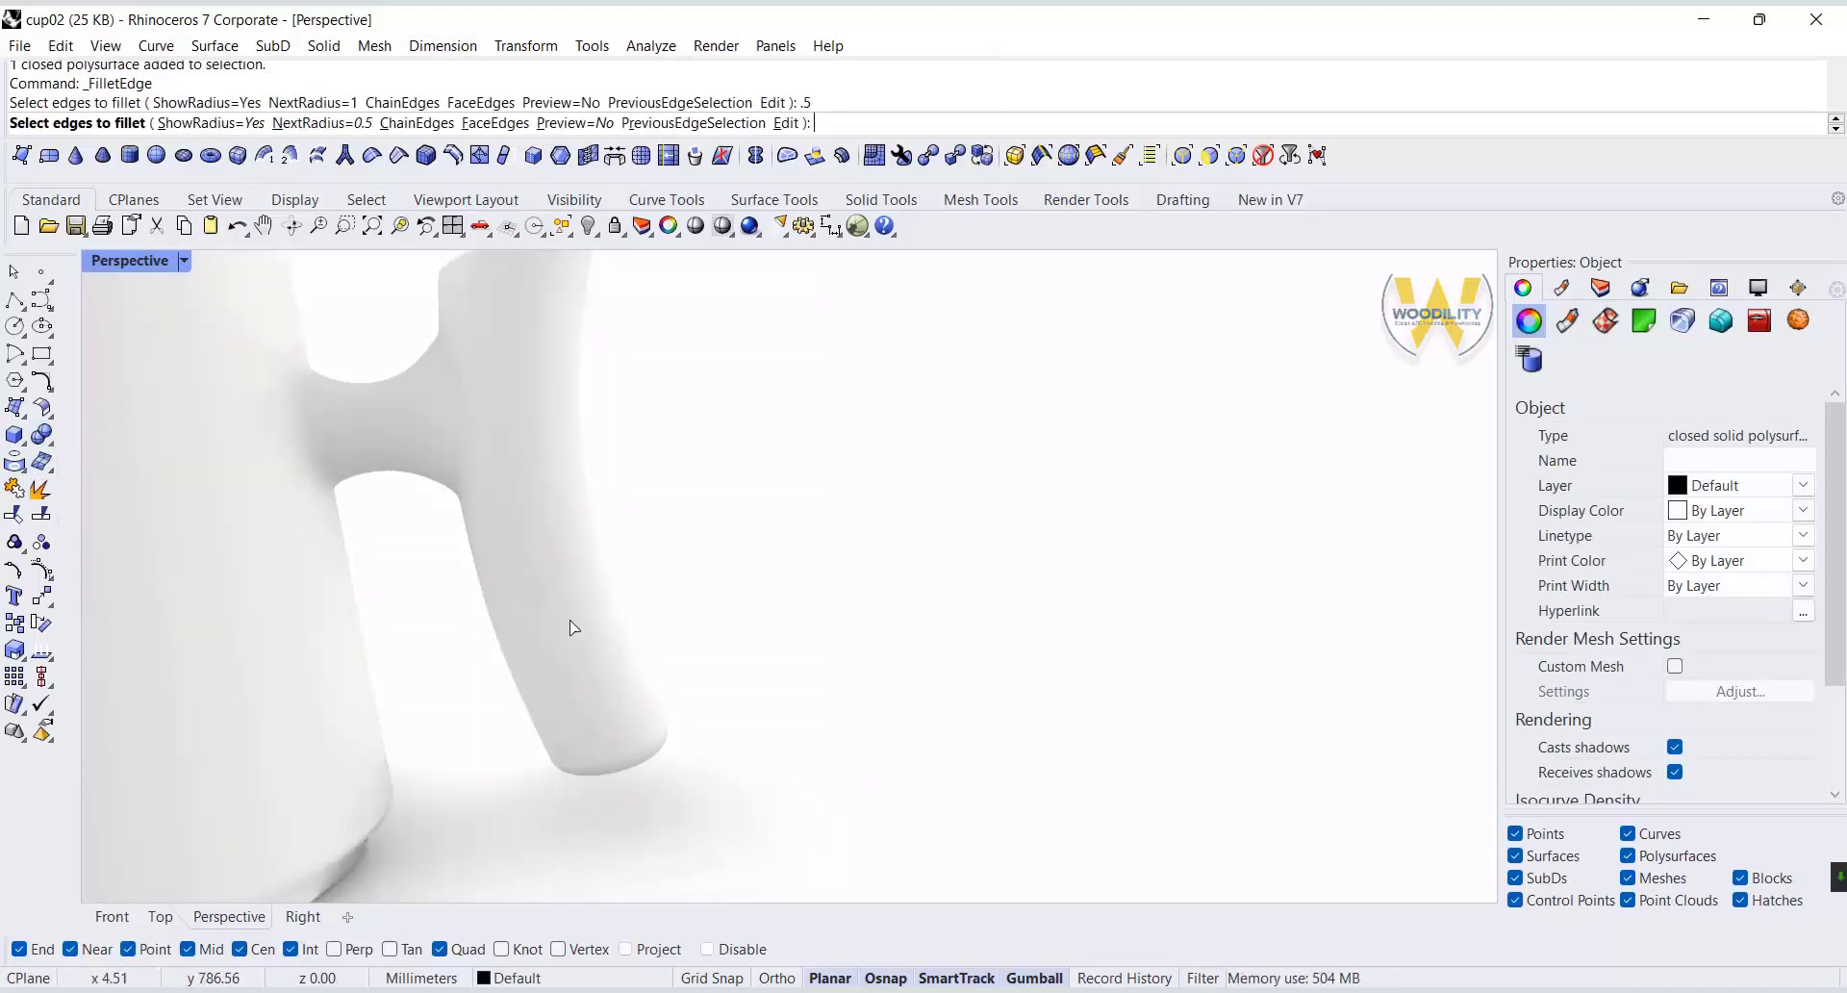
click(530, 604)
click(625, 681)
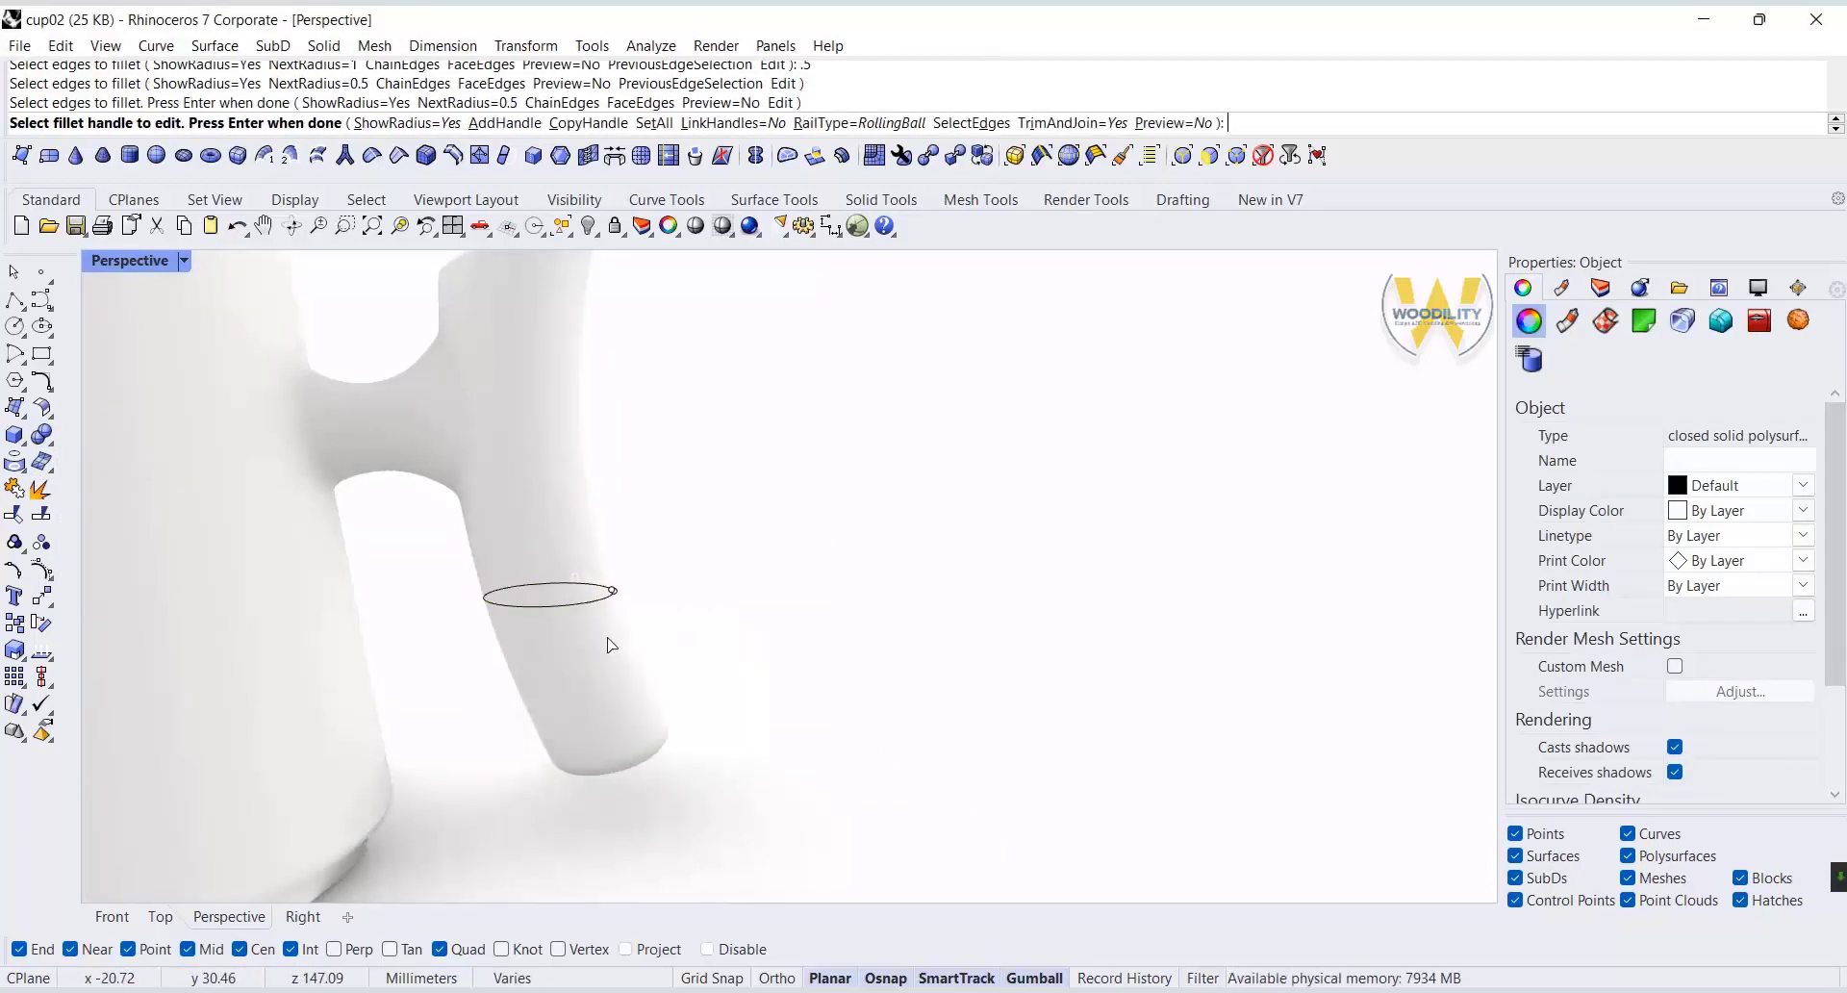
Fillet the adjoining bottom edge of the upper handle grip with radius 0.5 to form a seam groove.
scroll(568, 632, up, 5)
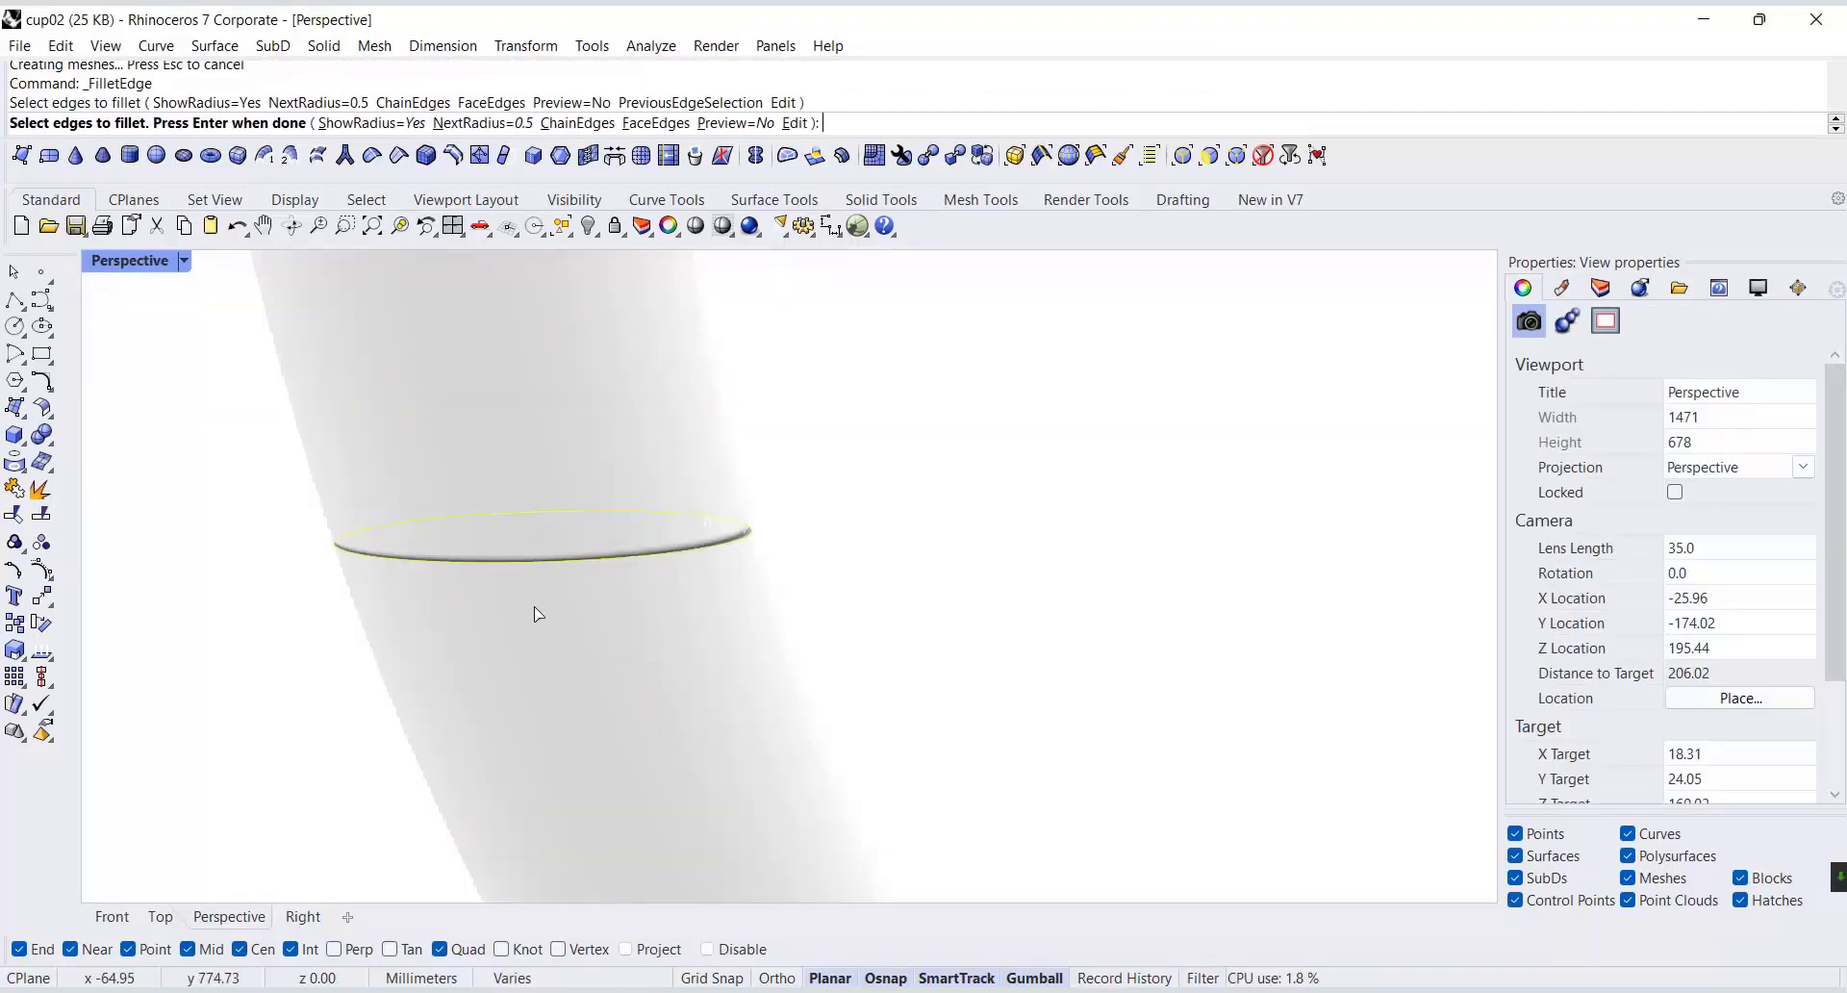
key(Return)
scroll(545, 587, up, 8)
scroll(550, 587, down, 3)
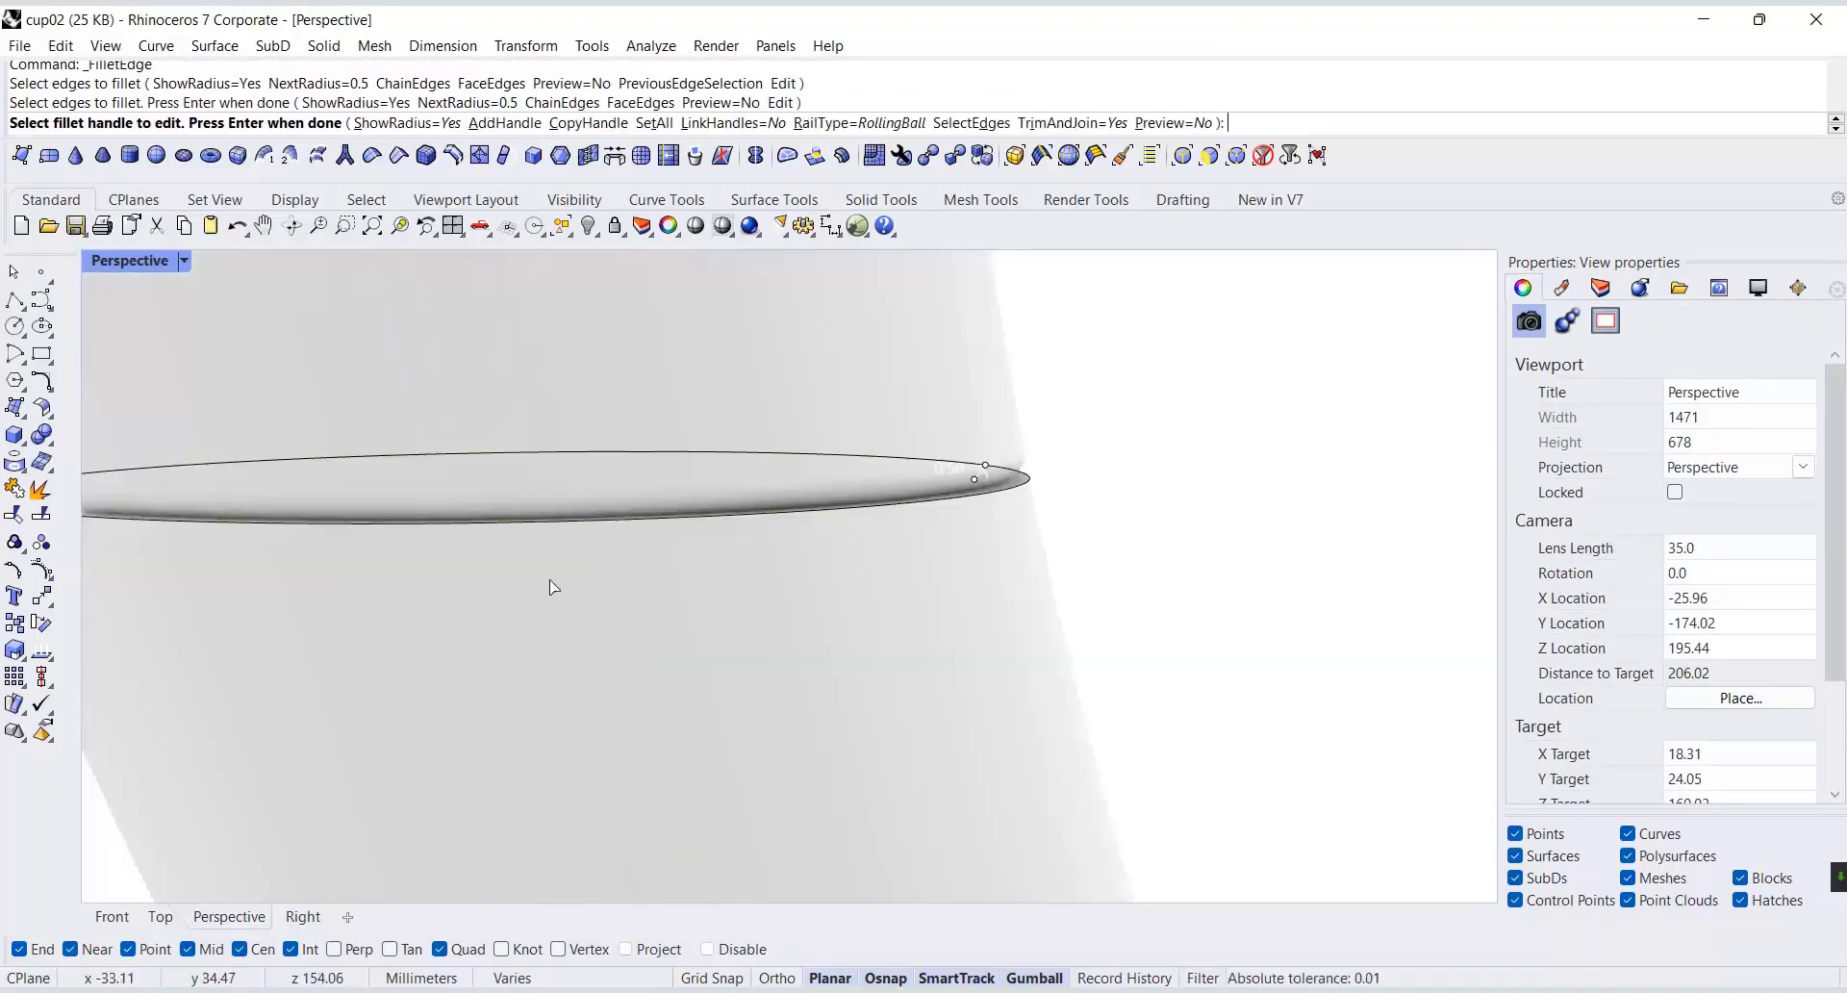
key(Return)
Add a Custom material with a brown wood look and assign it to the handle's lower piece.
scroll(551, 587, down, 9)
scroll(804, 599, down, 10)
right_drag(804, 606, 857, 661)
click(1568, 289)
click(1523, 357)
click(1540, 433)
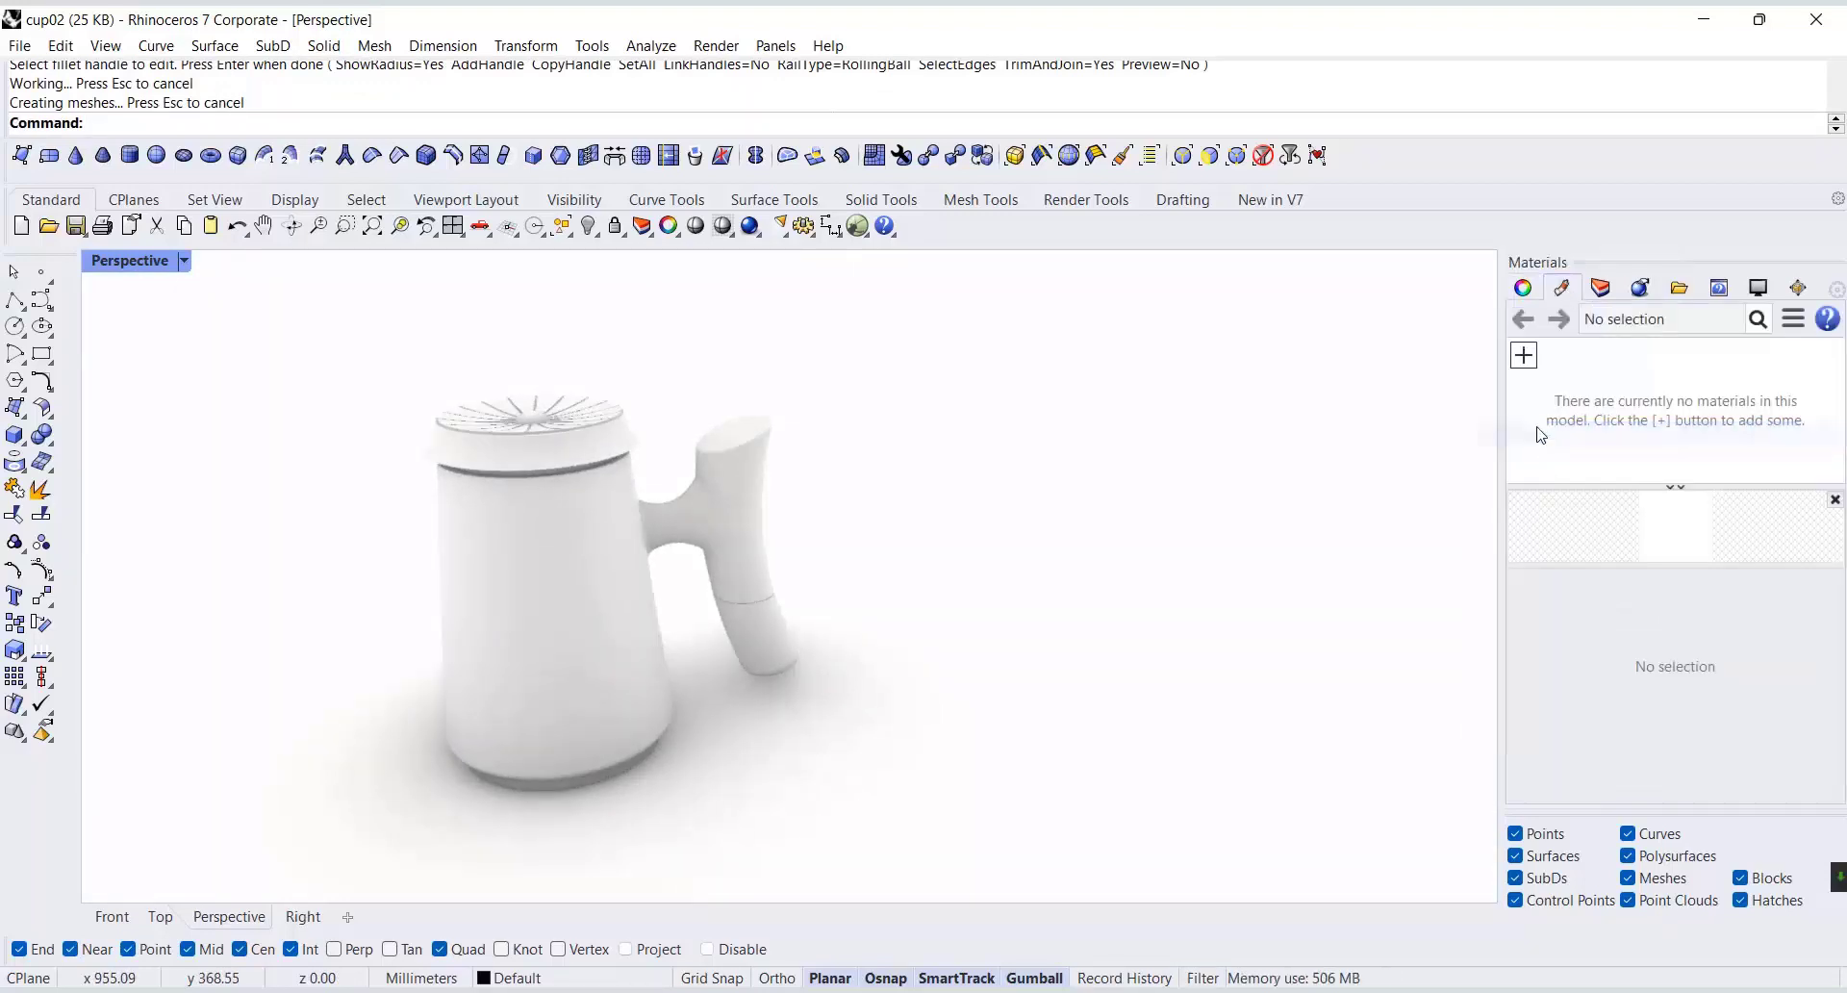
scroll(1629, 668, down, 6)
click(1671, 734)
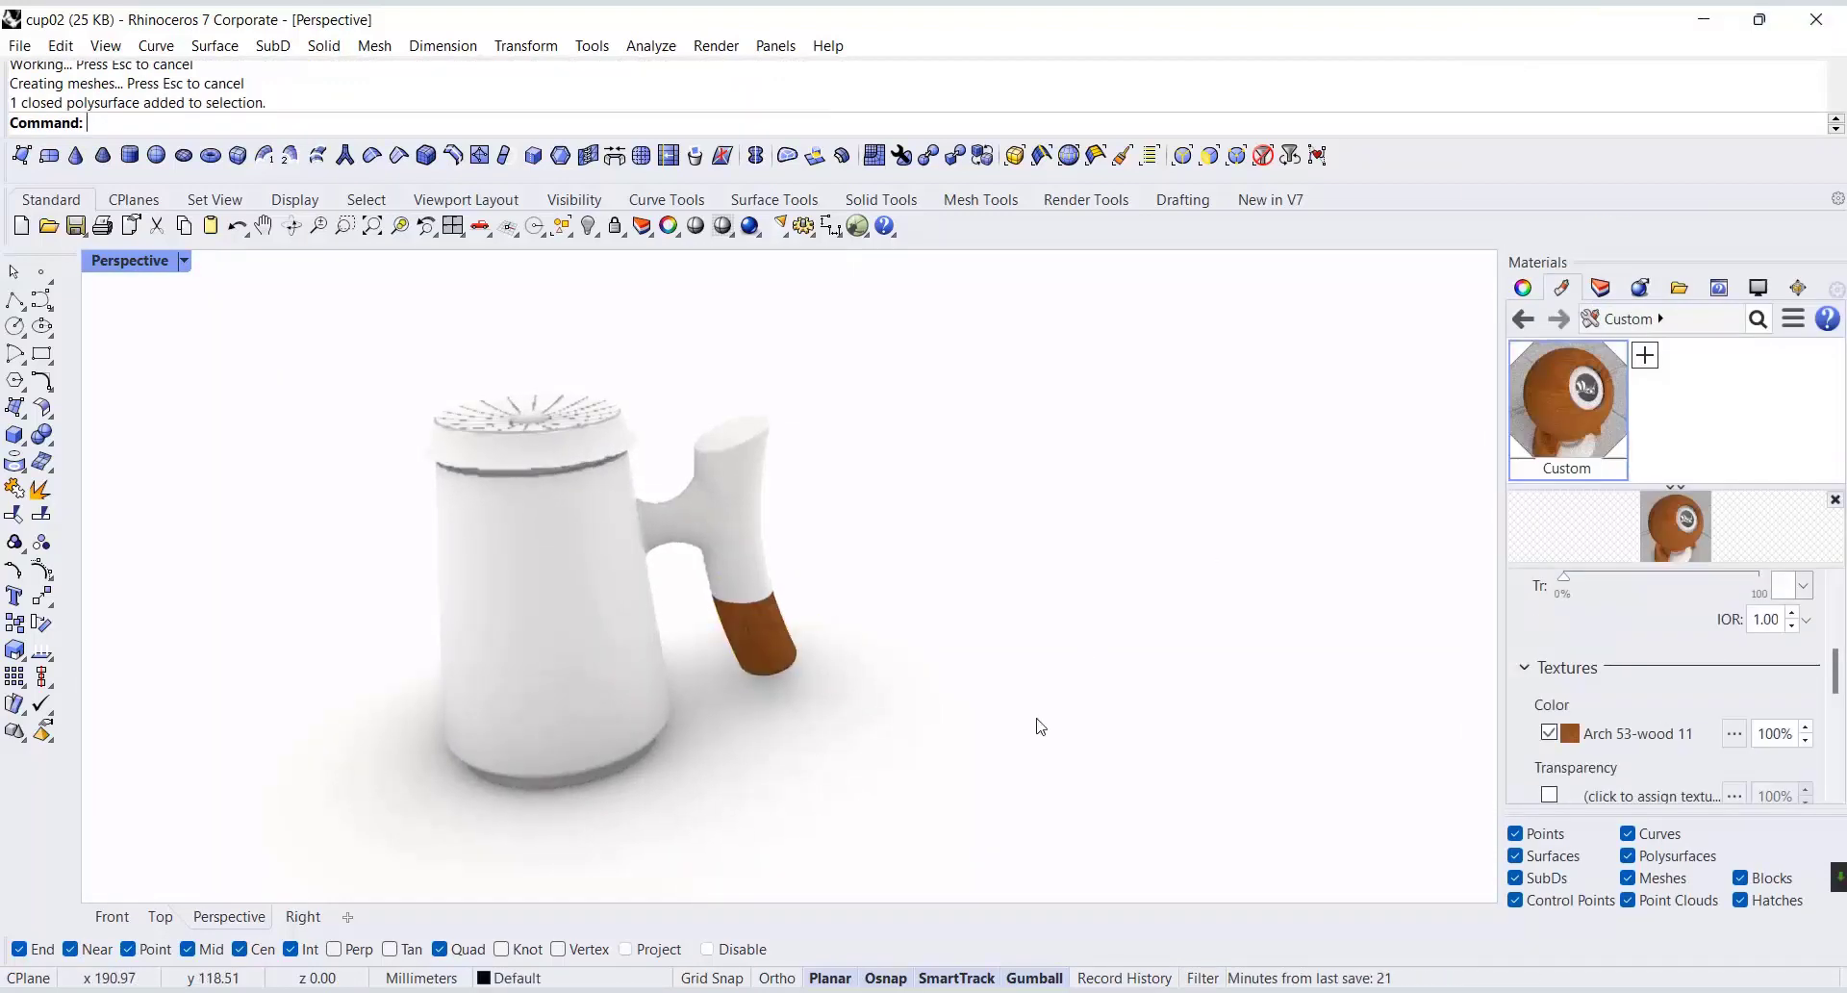
scroll(1626, 674, down, 2)
Give the cup body and upper handle a Metal material with a preset metal color.
click(1620, 626)
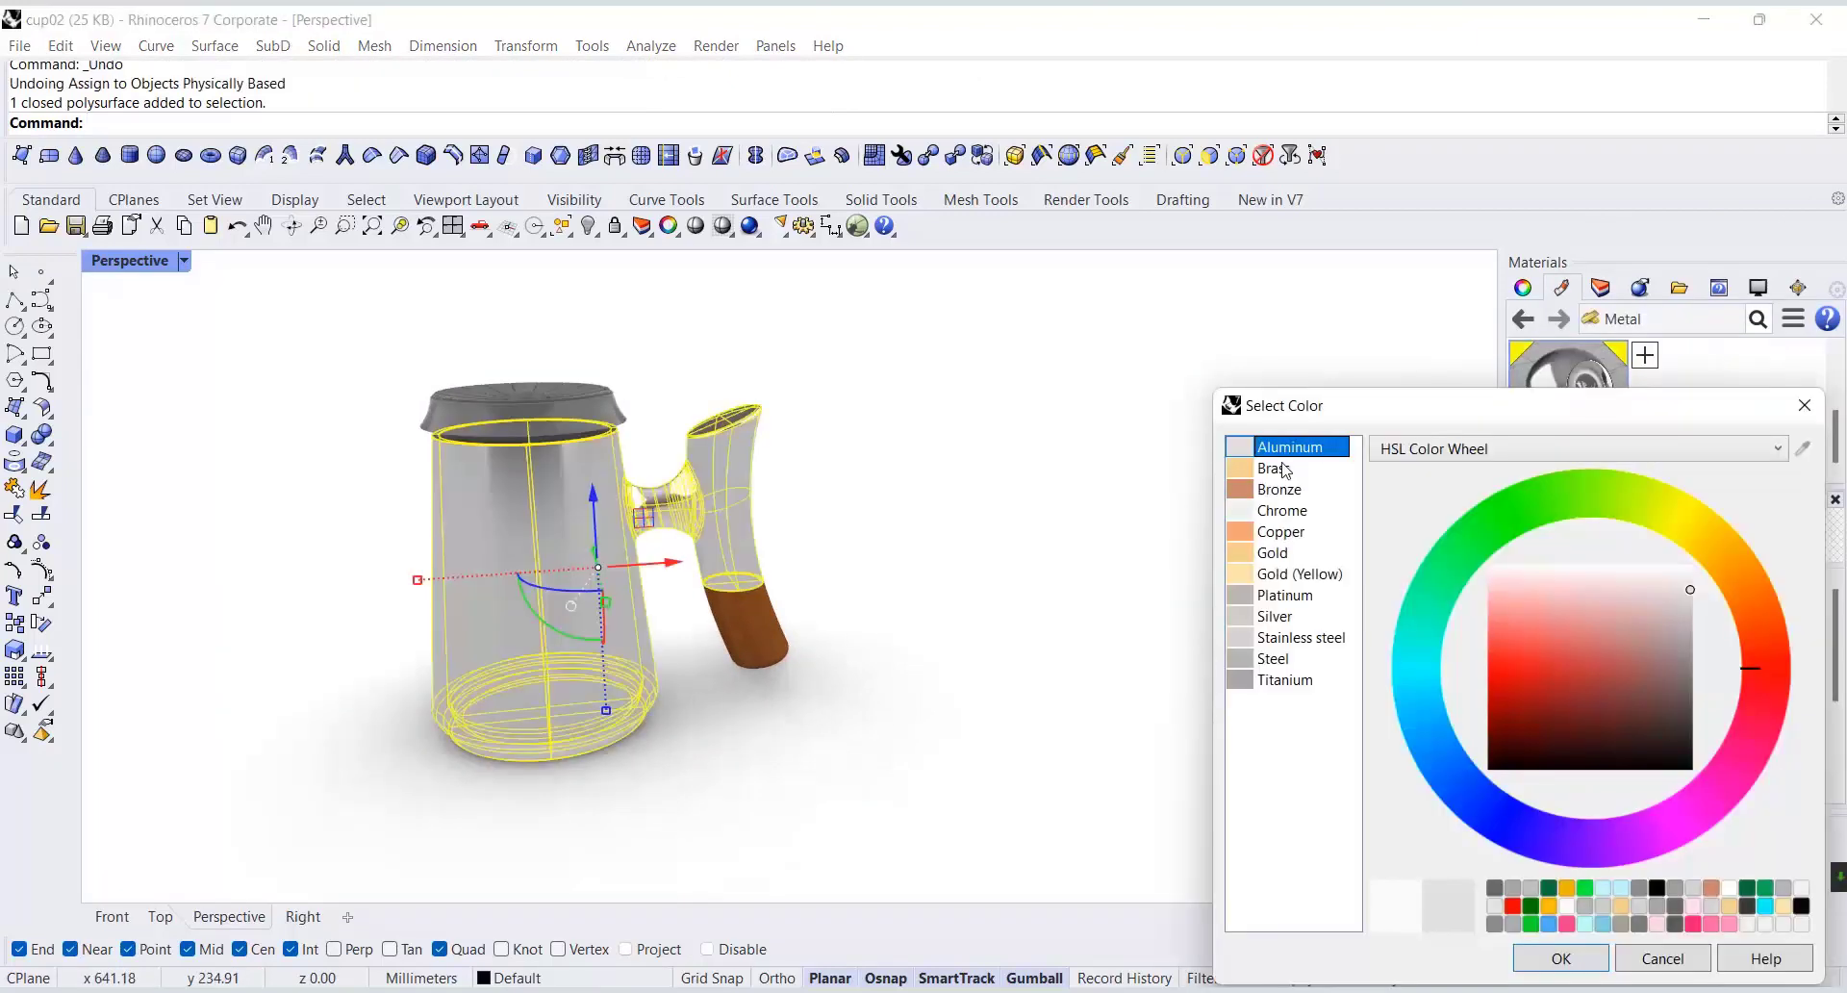
click(1285, 501)
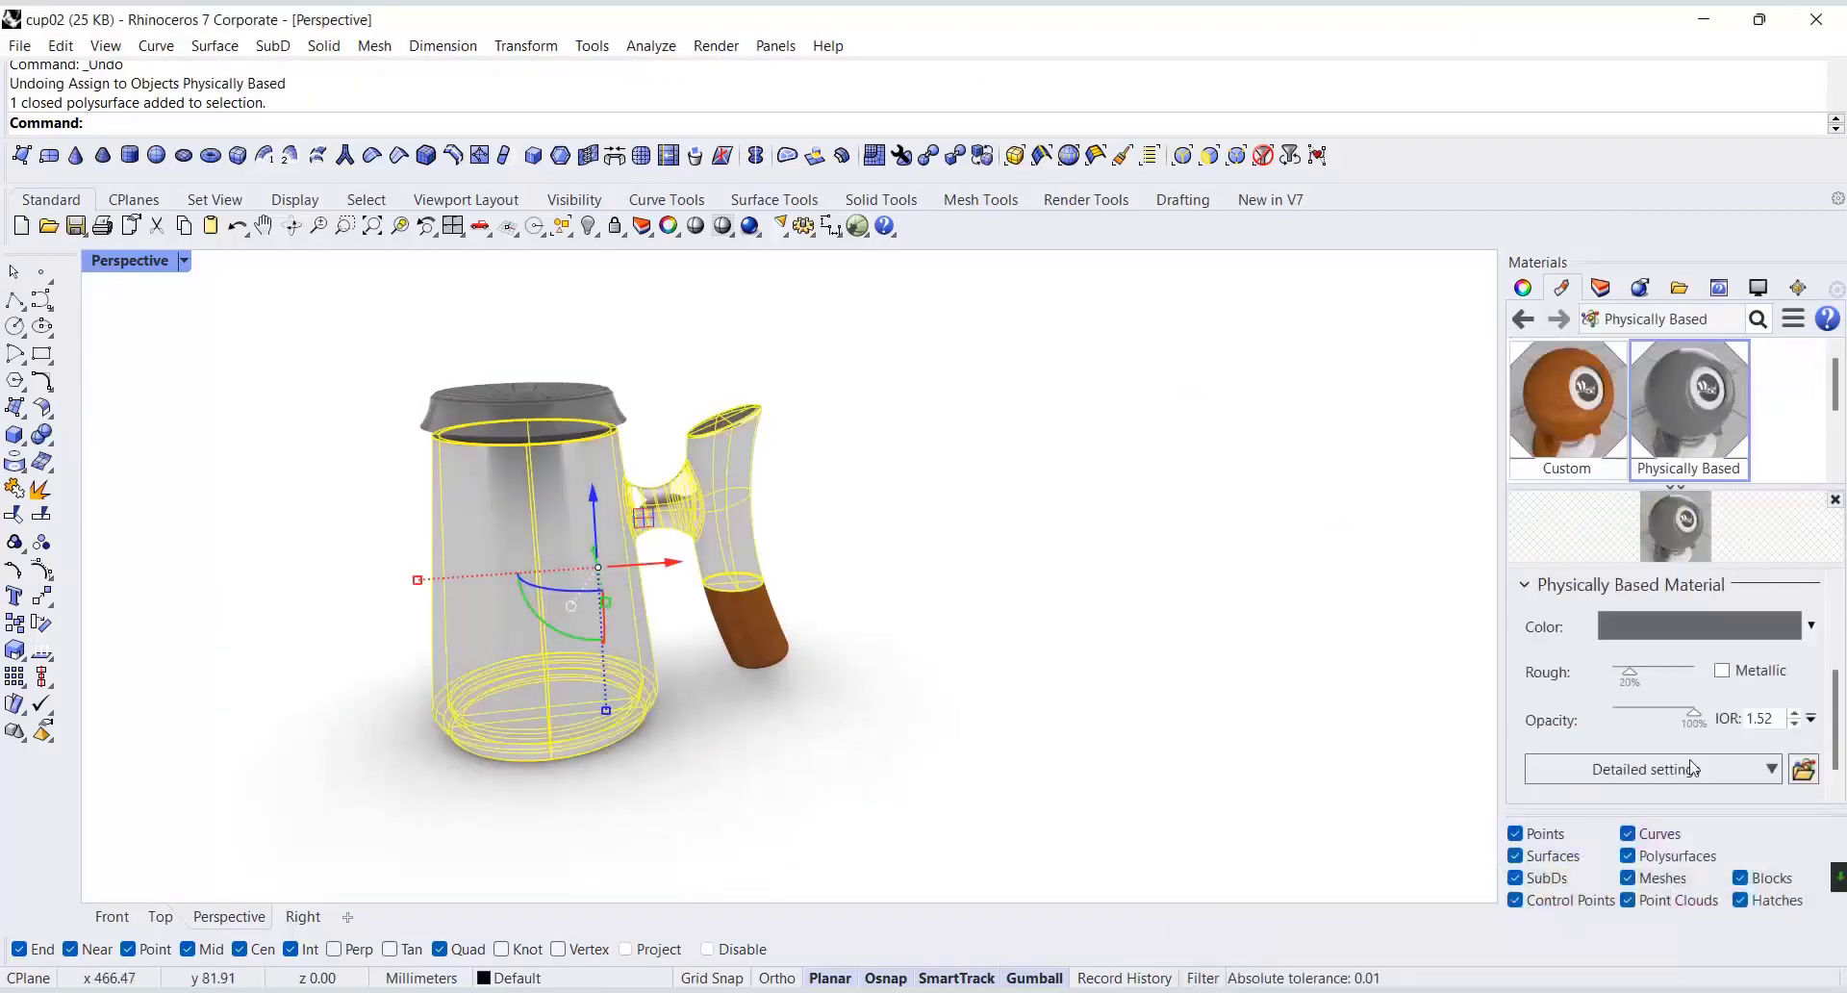
Assign a dark gray Plastic material to the lid.
click(1703, 627)
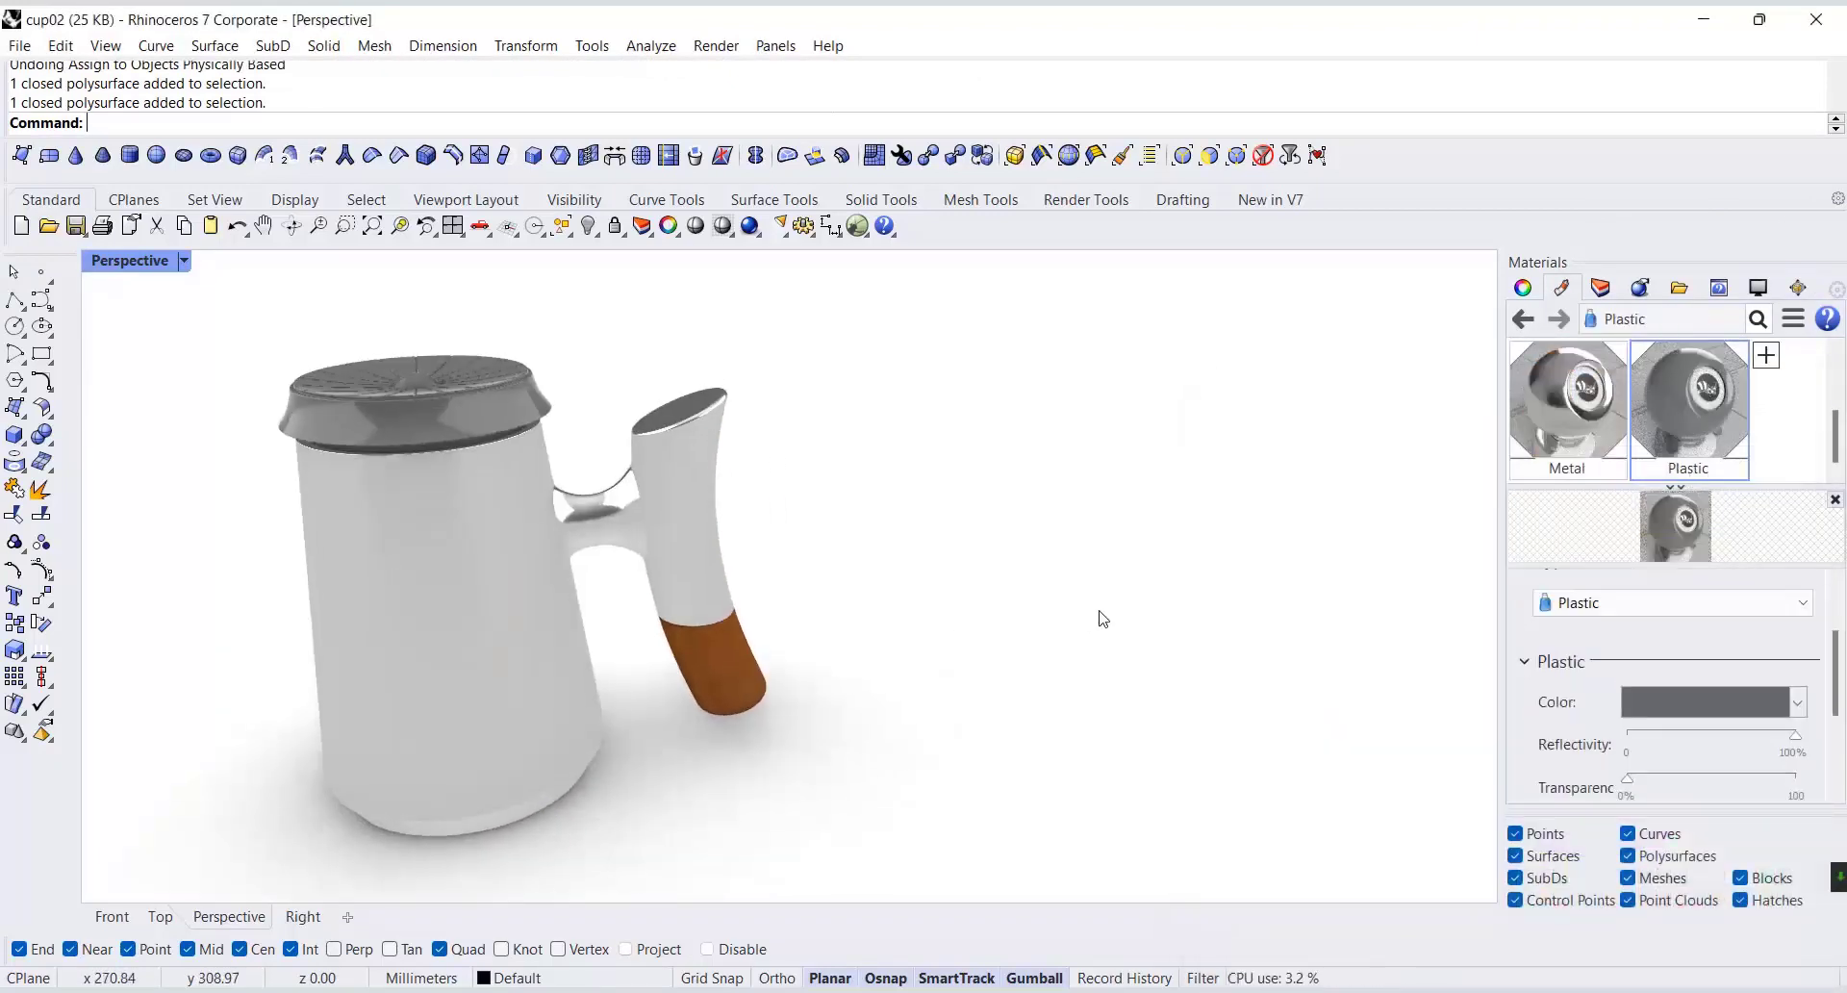
scroll(1103, 618, down, 3)
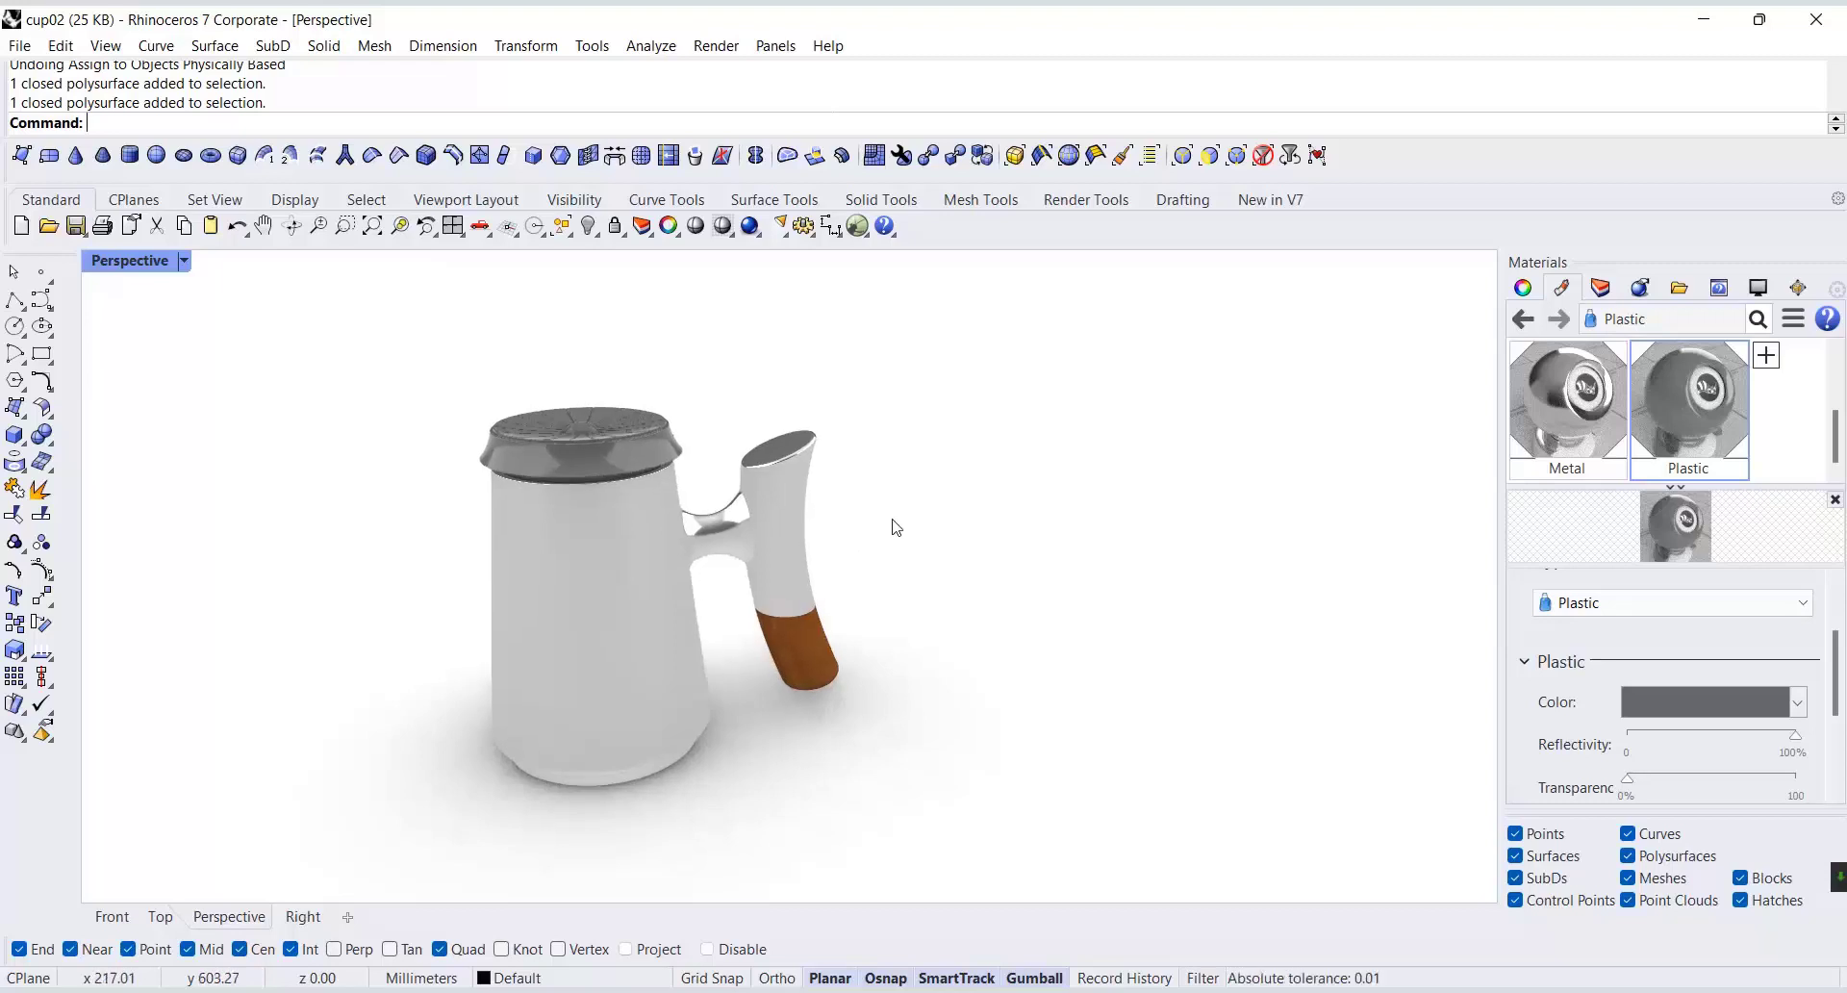
scroll(896, 527, up, 2)
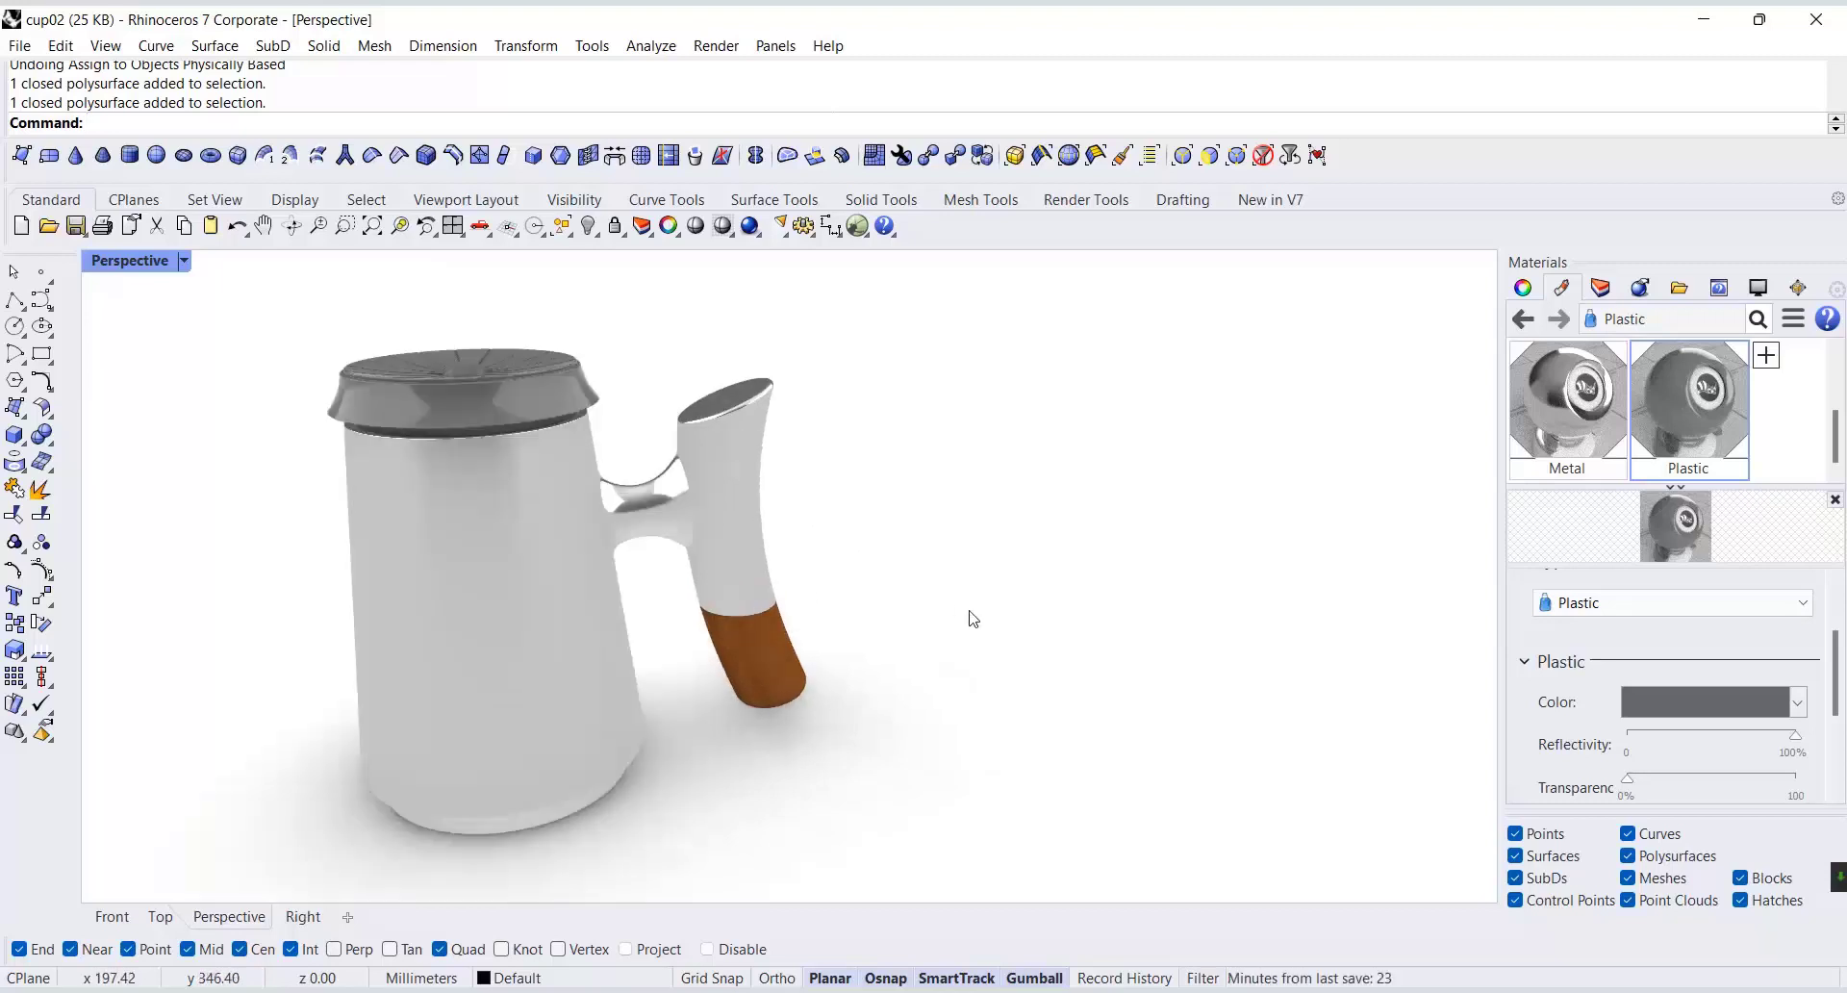